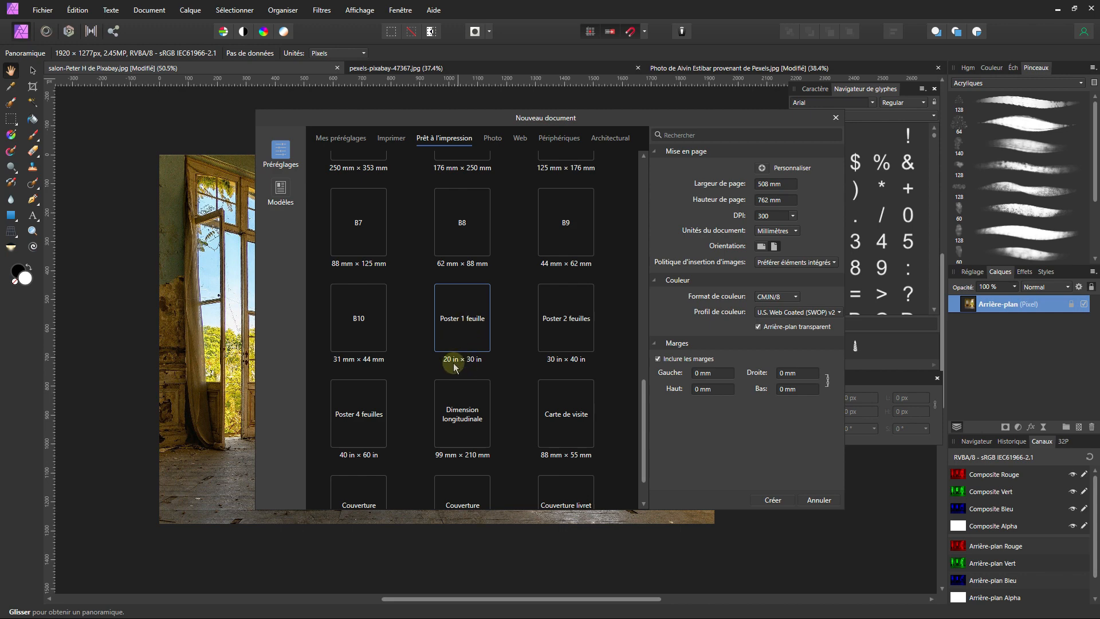
# - Keep the document units in millimetres, set all four page margins to 2 mm and create the Poster 1 feuille document
pyautogui.click(796, 231)
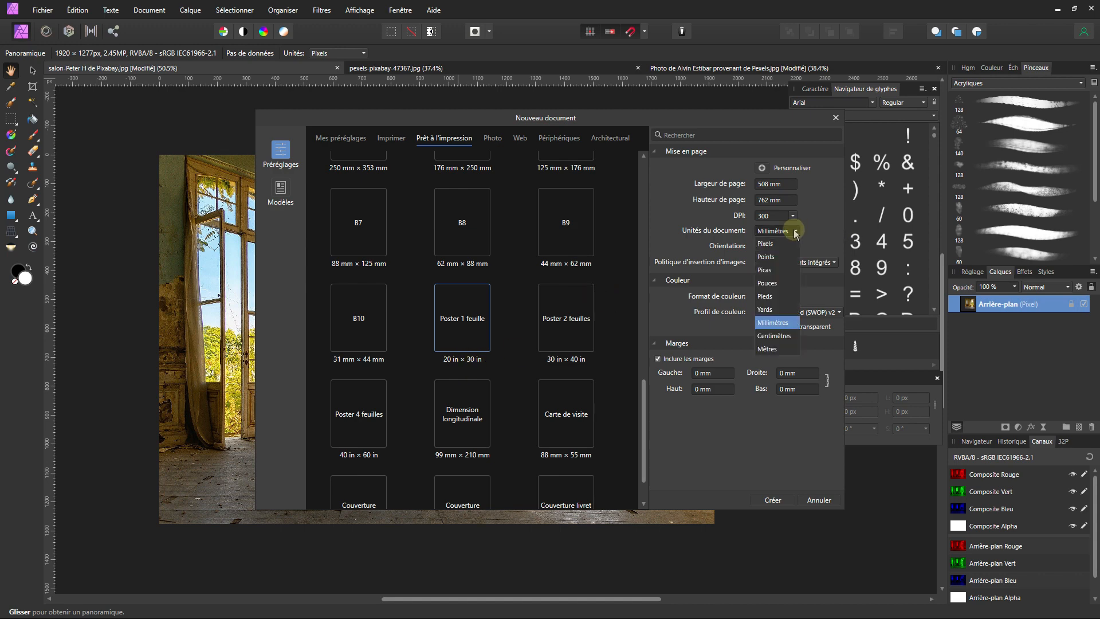
pyautogui.click(784, 323)
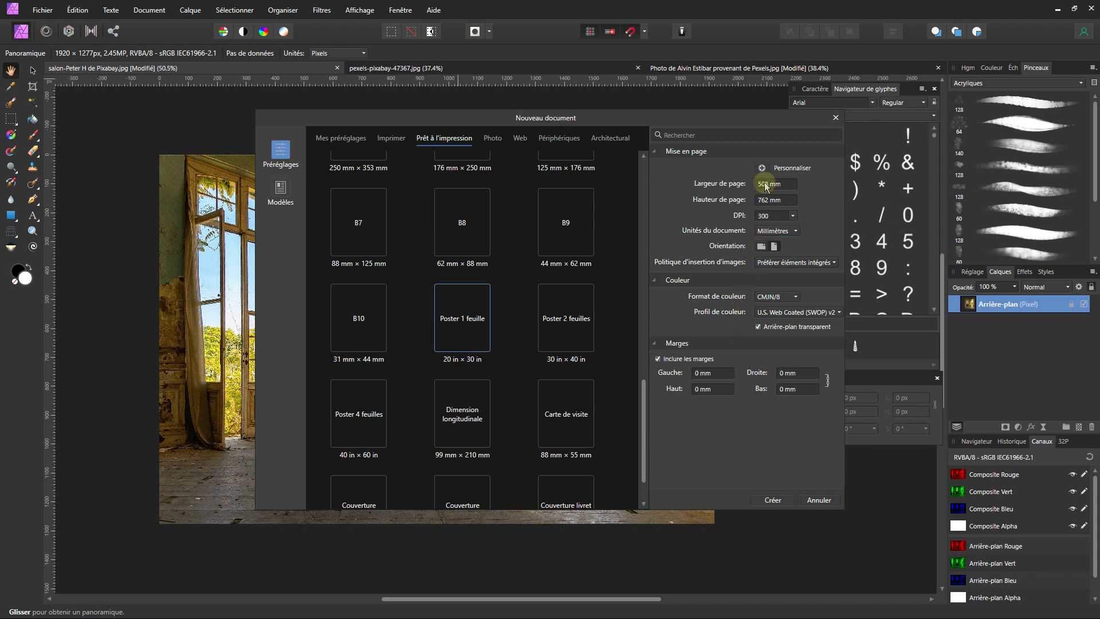
pyautogui.click(804, 374)
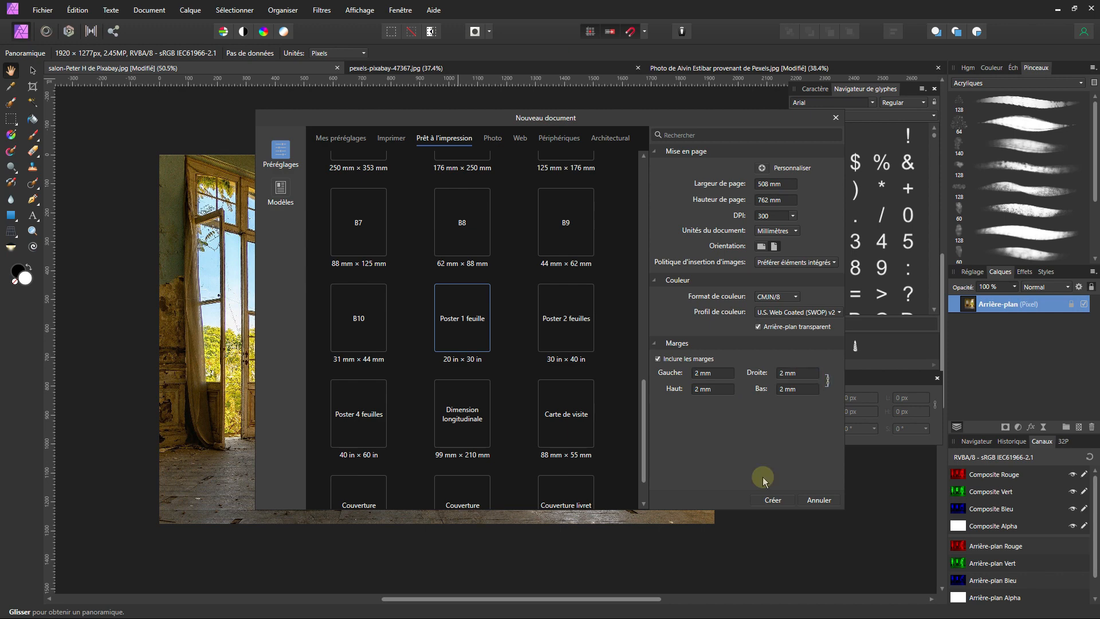
pyautogui.click(773, 500)
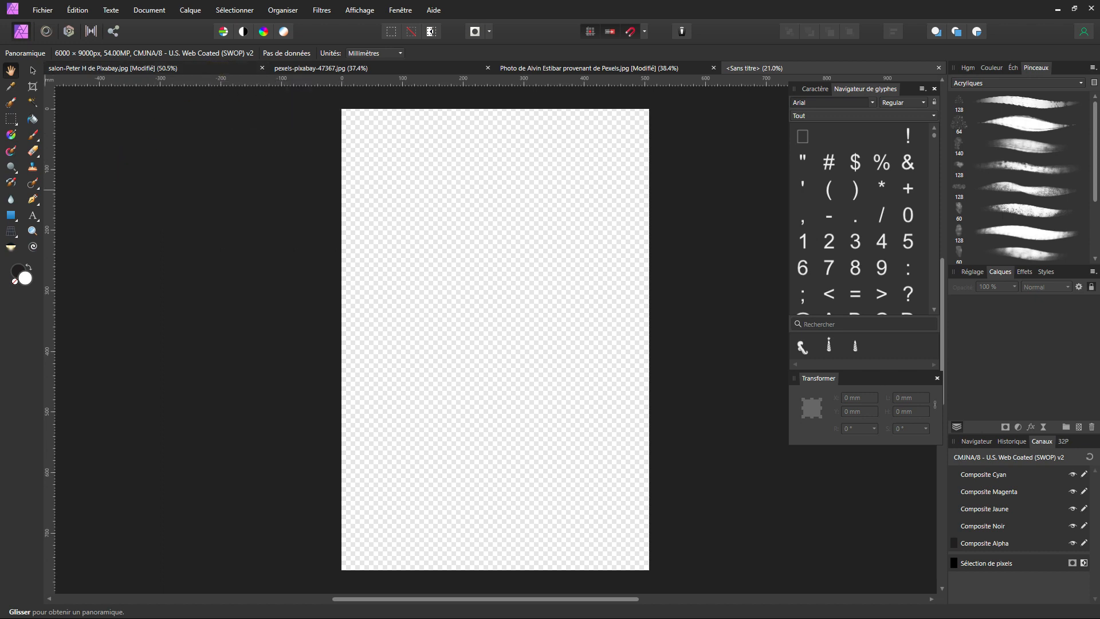
# - Switch to the open salon photo document with the fireplace and tall windows
pyautogui.click(200, 68)
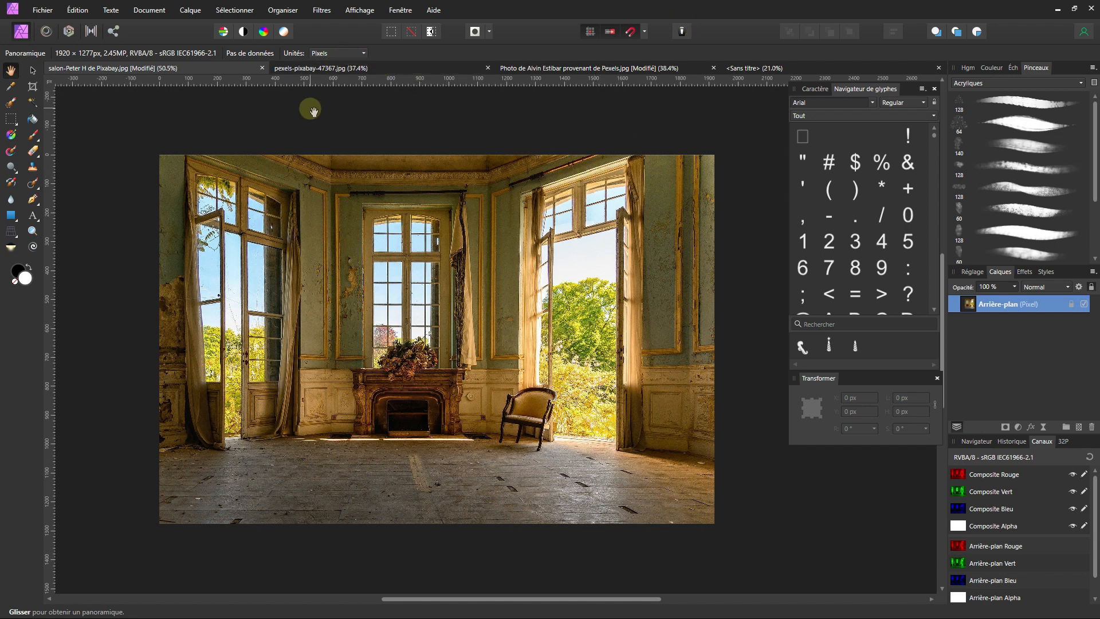
pyautogui.press('ctrl')
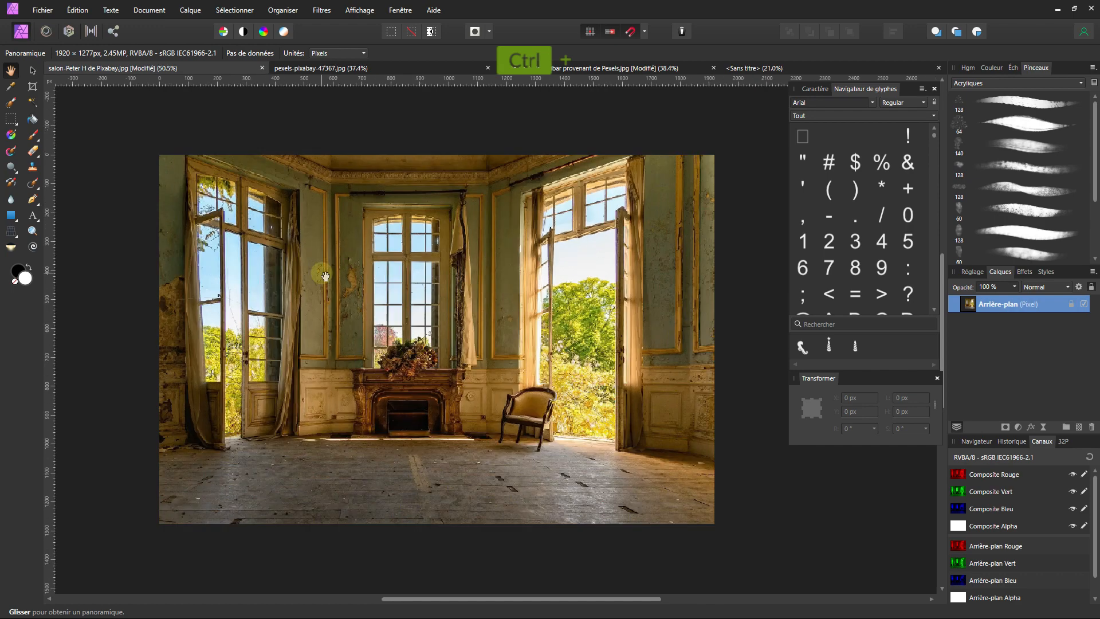
pyautogui.scroll(2, 334, 257)
pyautogui.scroll(-1, 359, 315)
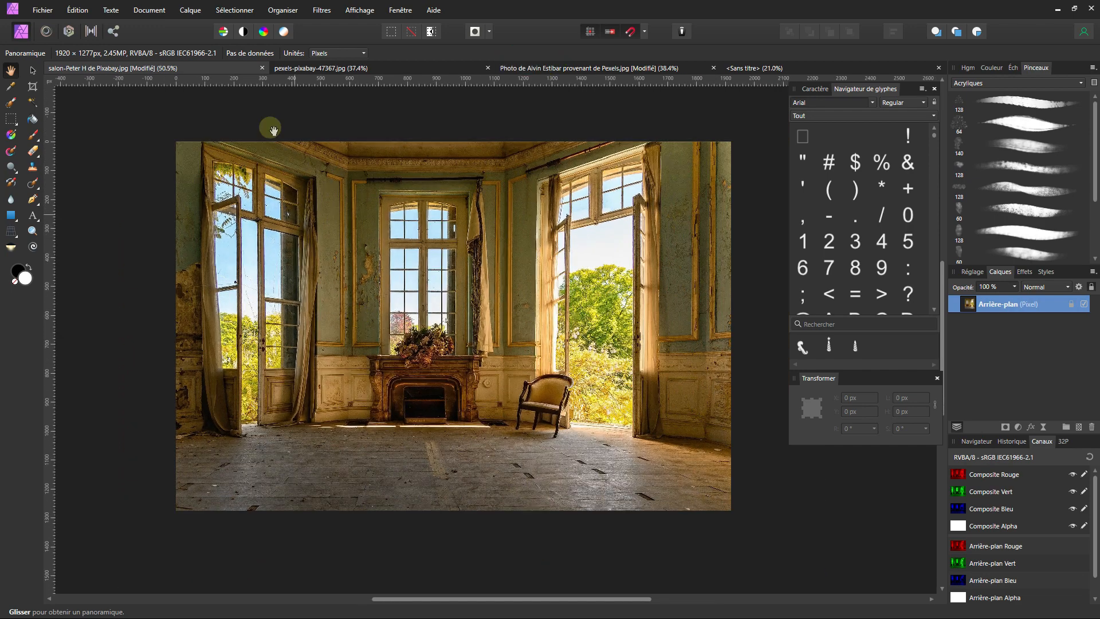
# - Show the Stock studio, check which image providers it offers, and close it again
pyautogui.click(322, 10)
pyautogui.moveTo(352, 10)
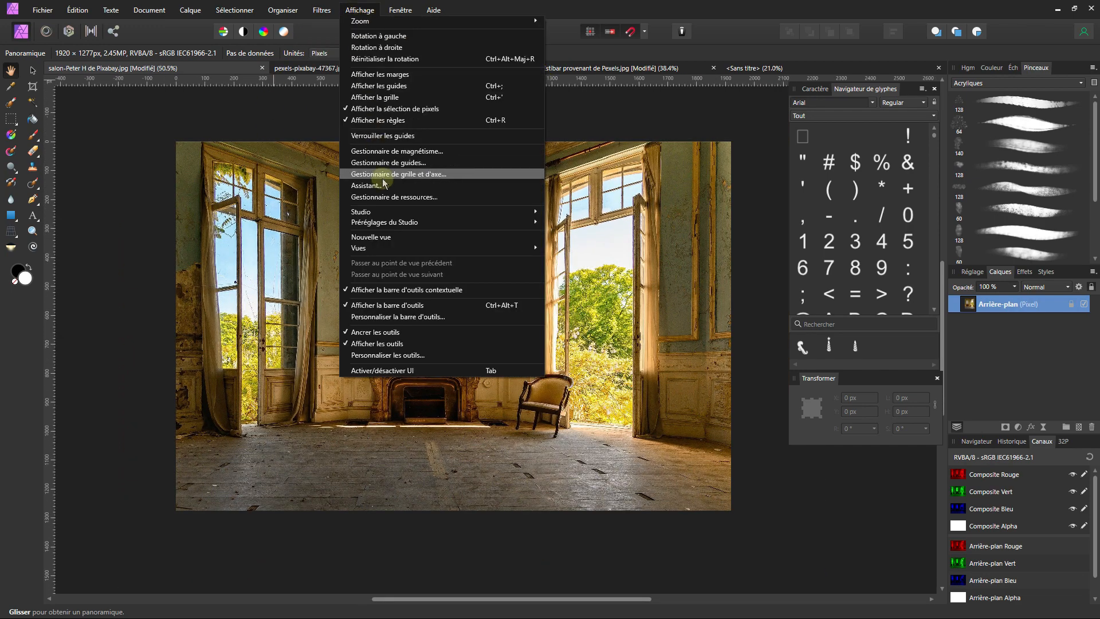
pyautogui.moveTo(464, 211)
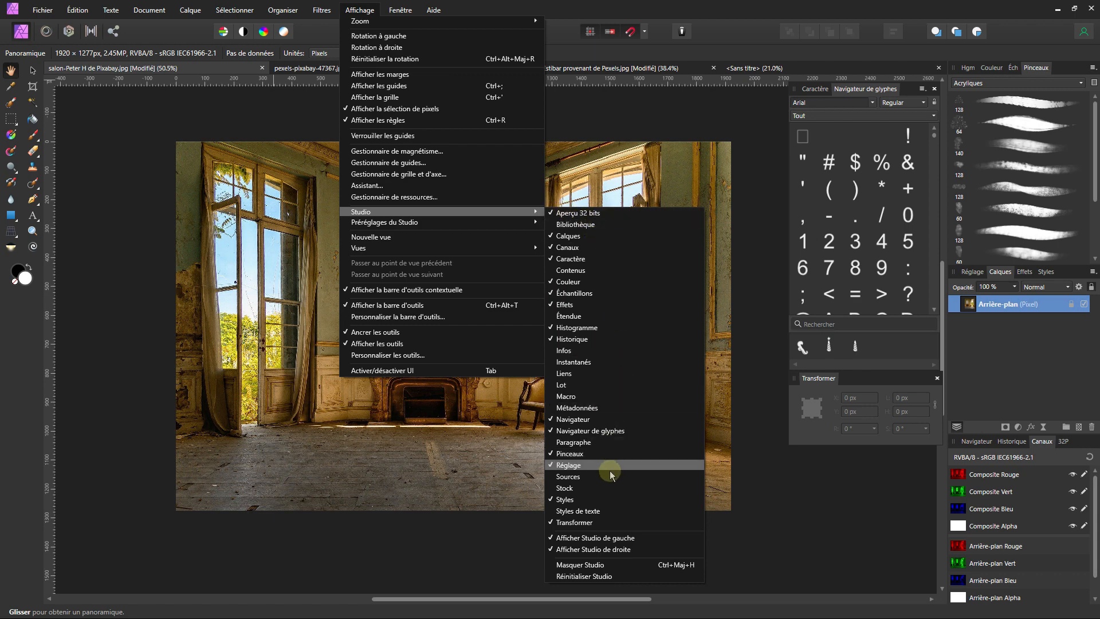
pyautogui.click(606, 489)
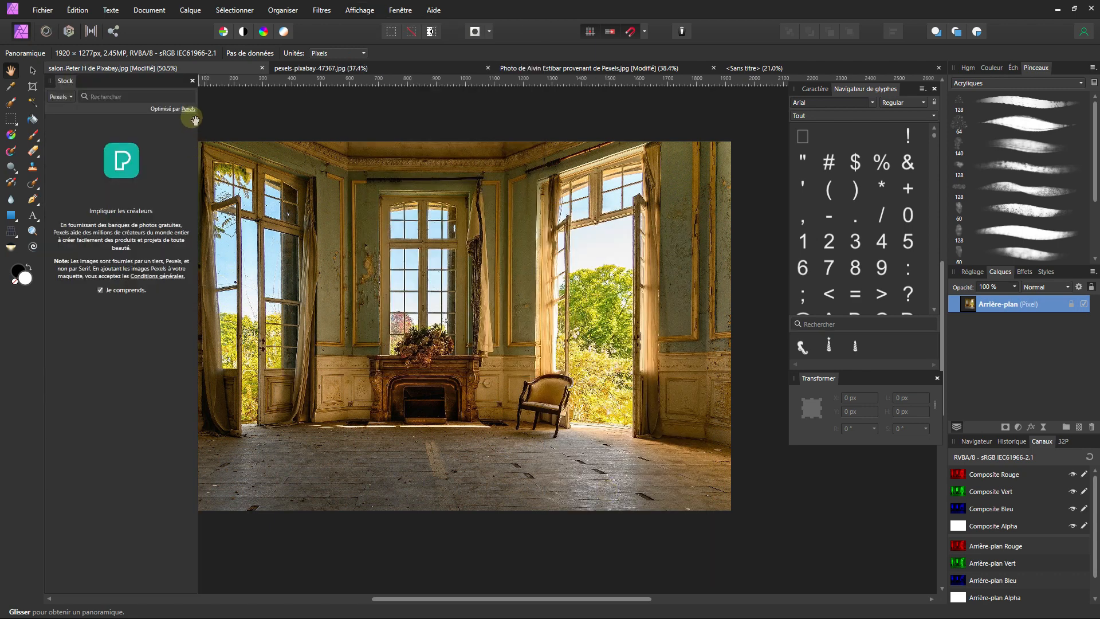
pyautogui.click(66, 95)
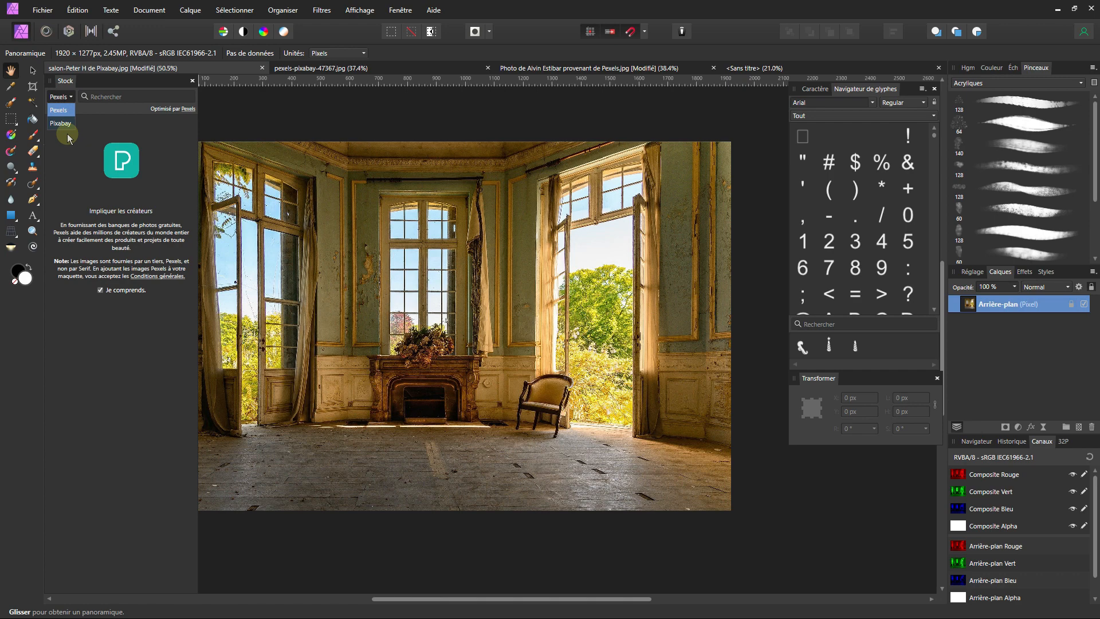
pyautogui.click(67, 144)
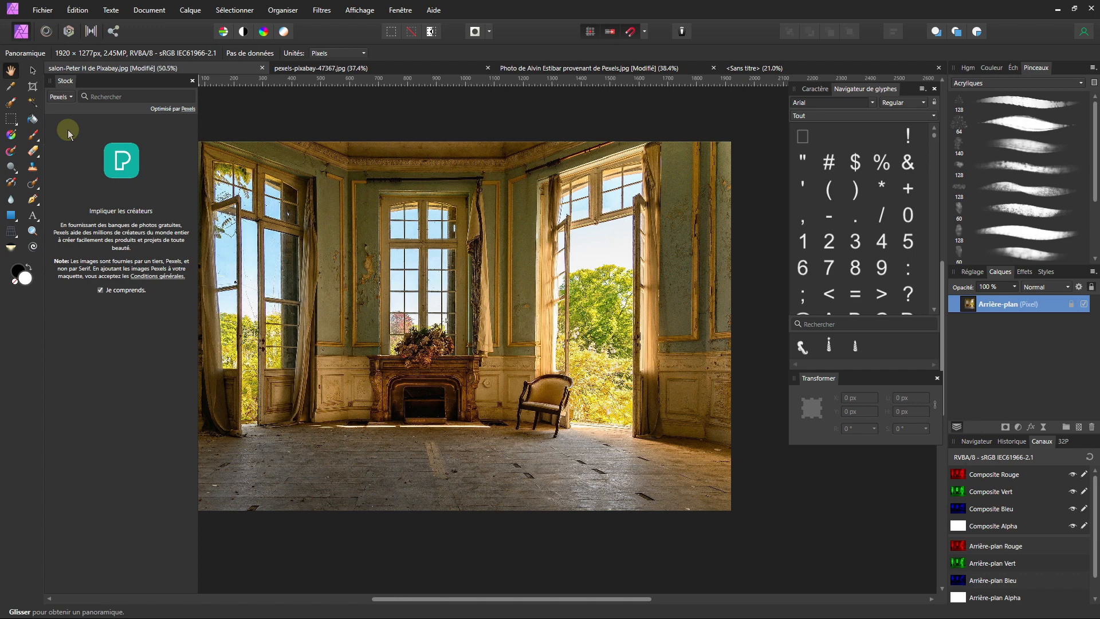
pyautogui.click(193, 81)
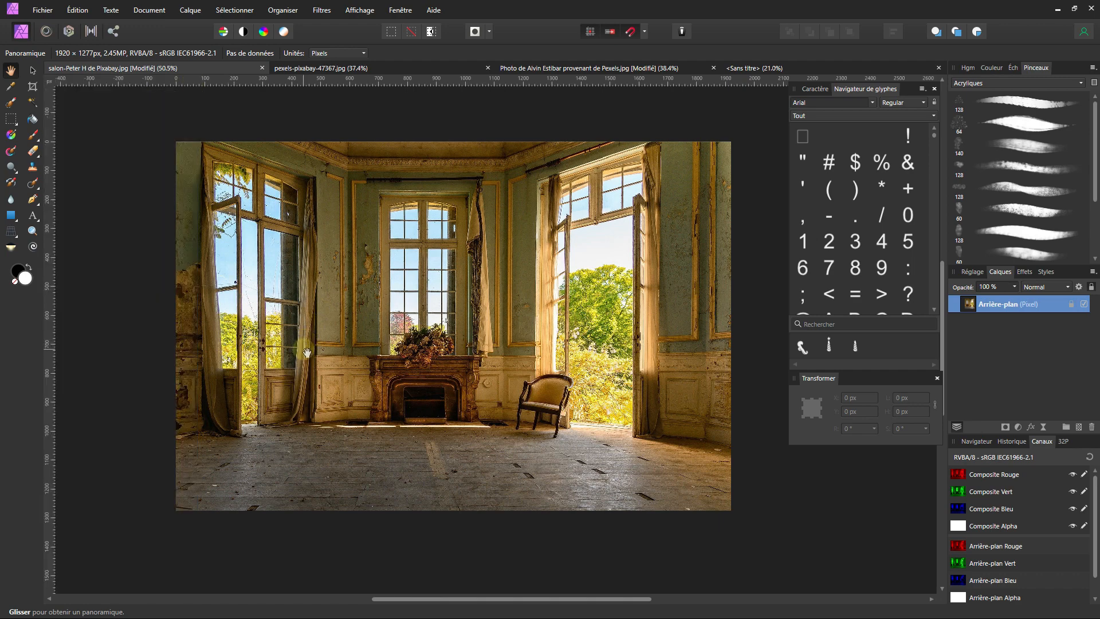
# - Copy the entire salon photo and paste it into the untitled poster document
pyautogui.hotkey('ctrl', 'a')
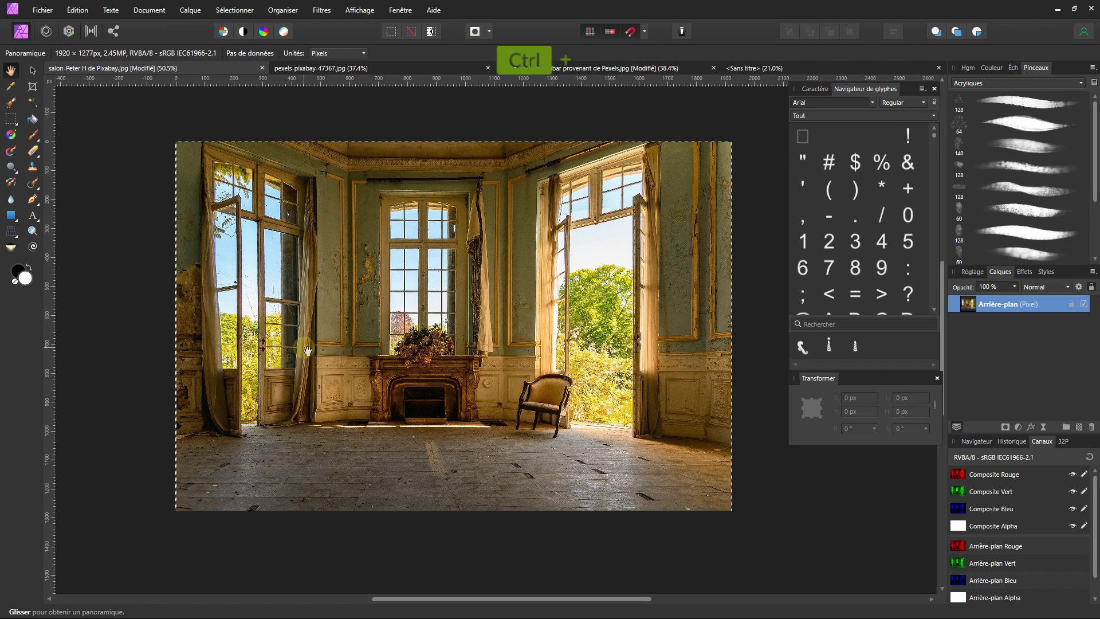
pyautogui.click(749, 69)
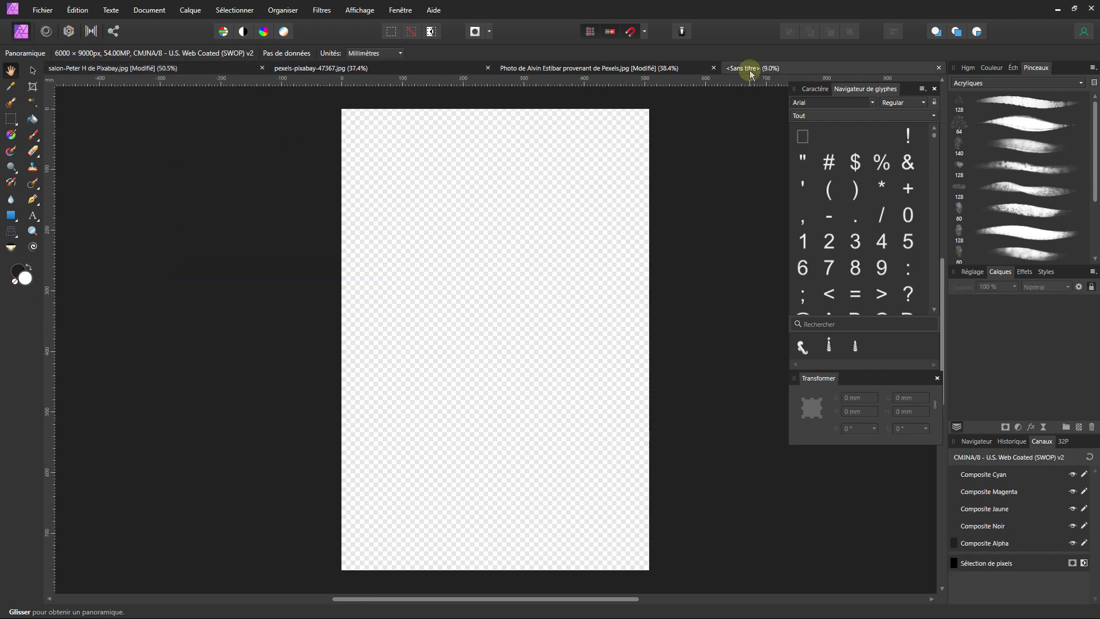
pyautogui.hotkey('ctrl', 'v')
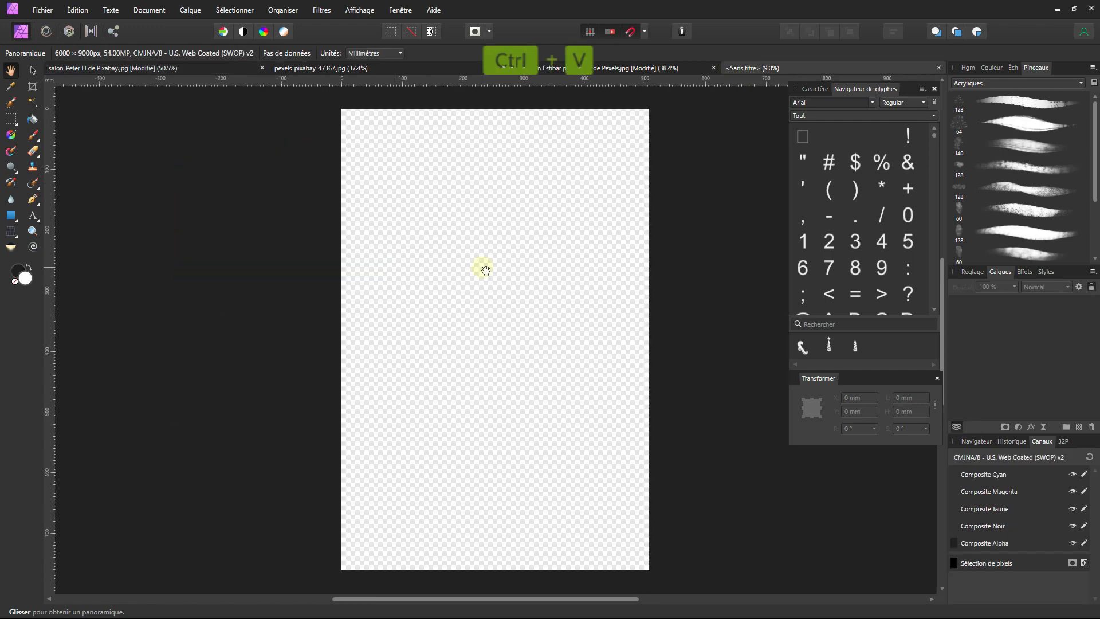
pyautogui.scroll(-2, 486, 353)
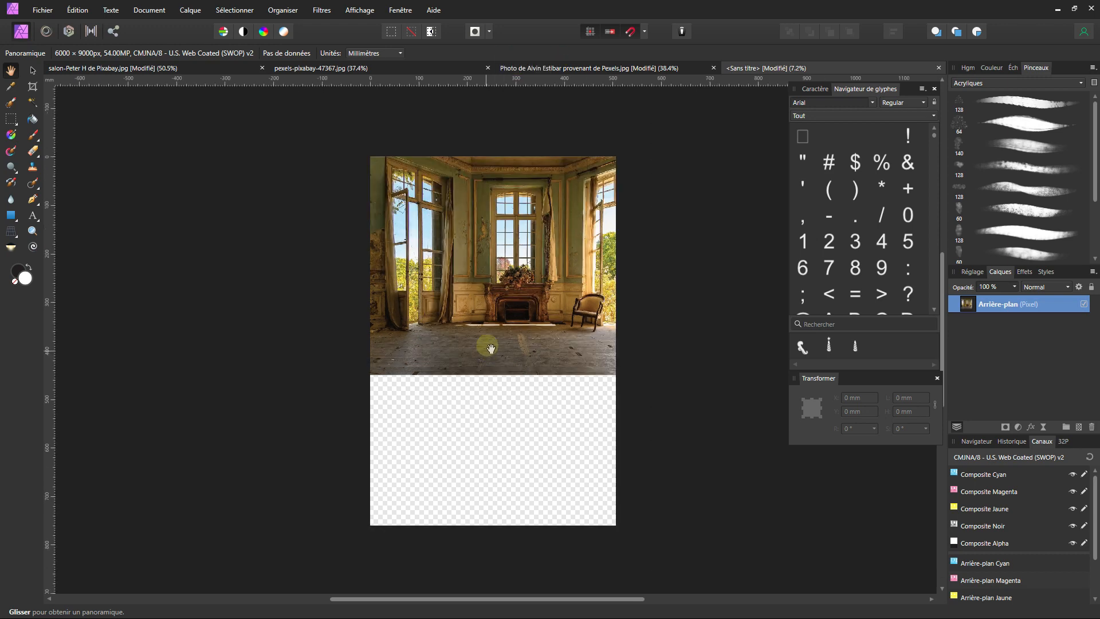
# - Scale the pasted salon photo proportionally to the full 762 mm page height and shift it horizontally to X -350.9 mm
pyautogui.moveTo(486, 354); pyautogui.dragTo(417, 351)
pyautogui.click(33, 70)
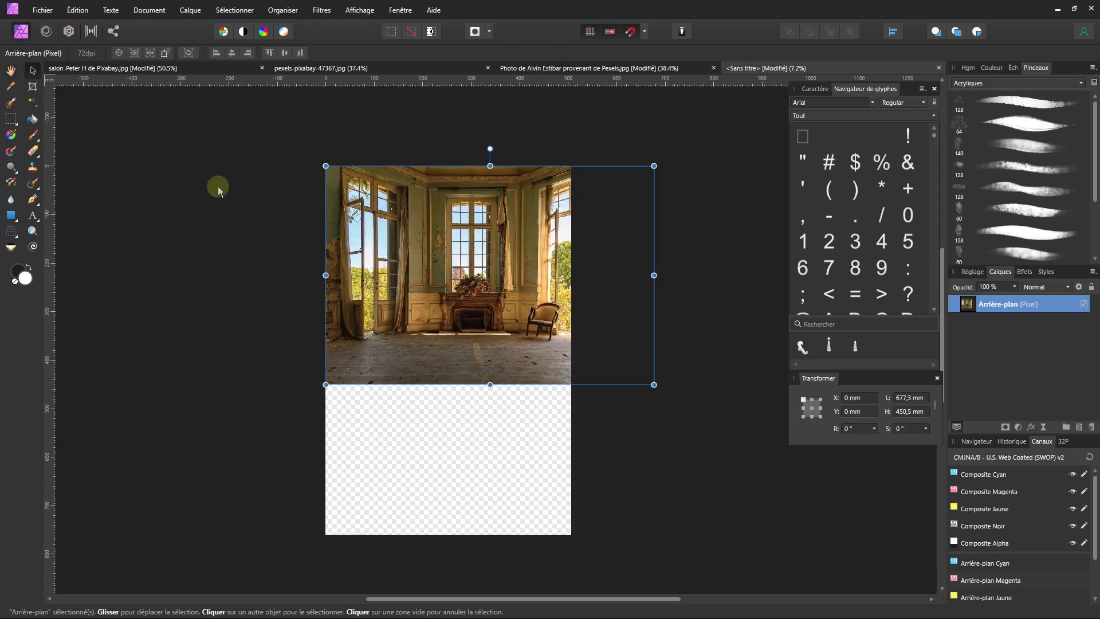
pyautogui.moveTo(655, 385); pyautogui.dragTo(819, 561)
pyautogui.scroll(2, 573, 441)
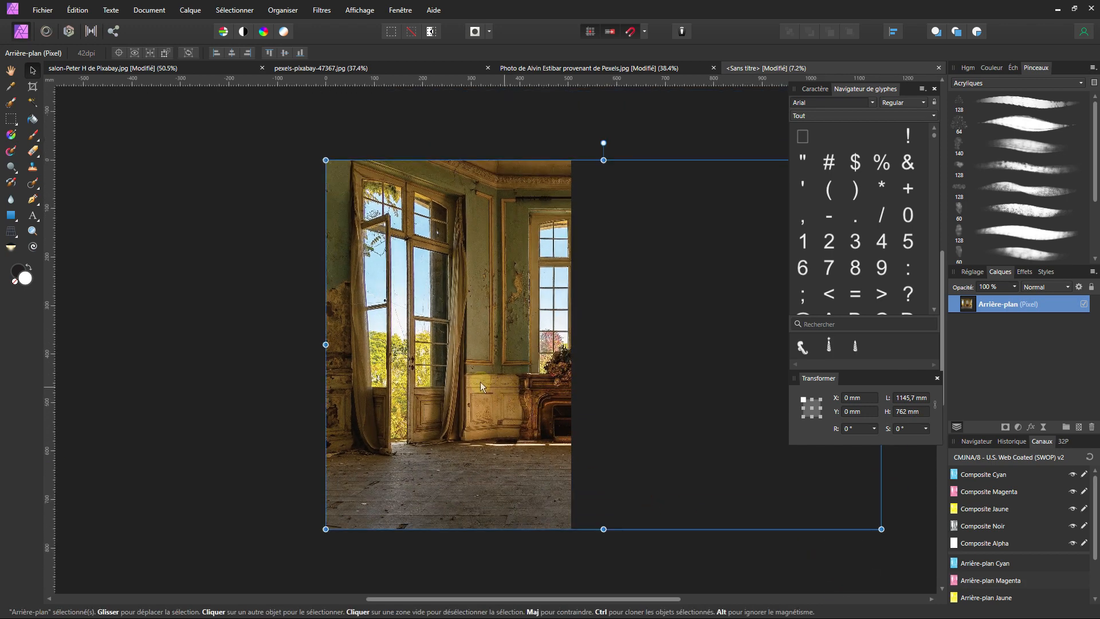
pyautogui.moveTo(480, 382); pyautogui.dragTo(334, 389)
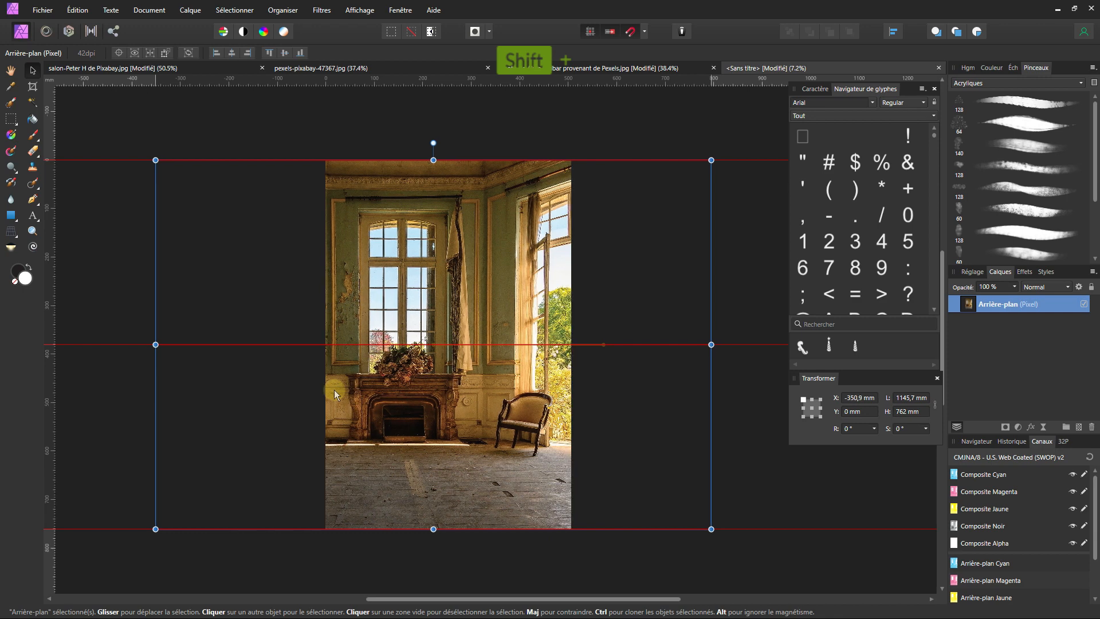
pyautogui.moveTo(334, 390); pyautogui.dragTo(335, 389)
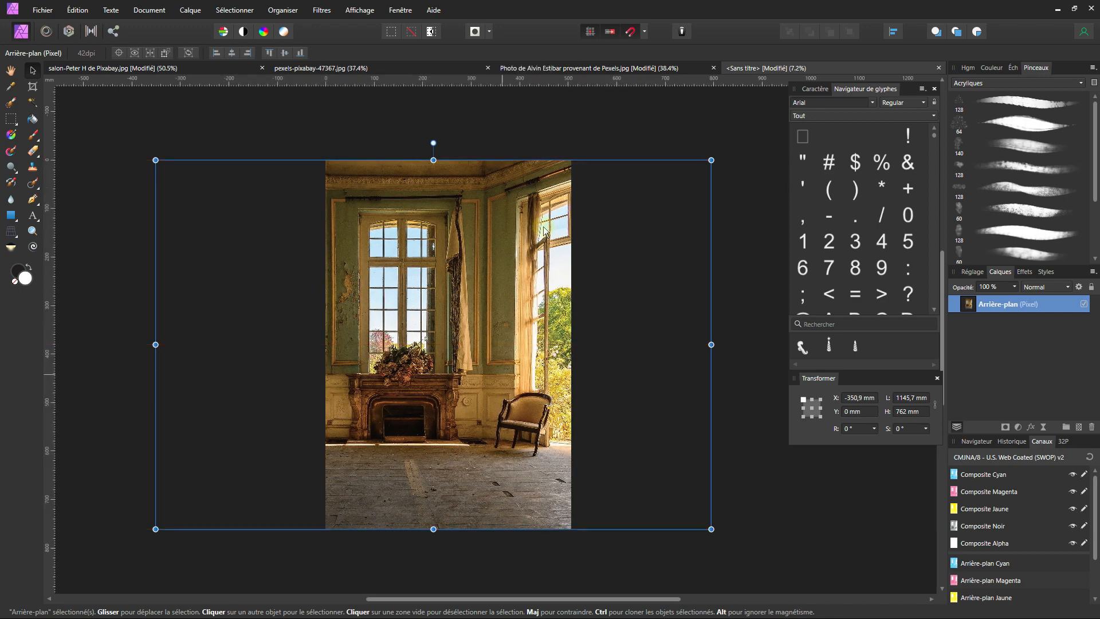
# - Review the snapping options and deselect the salon photo
pyautogui.click(645, 33)
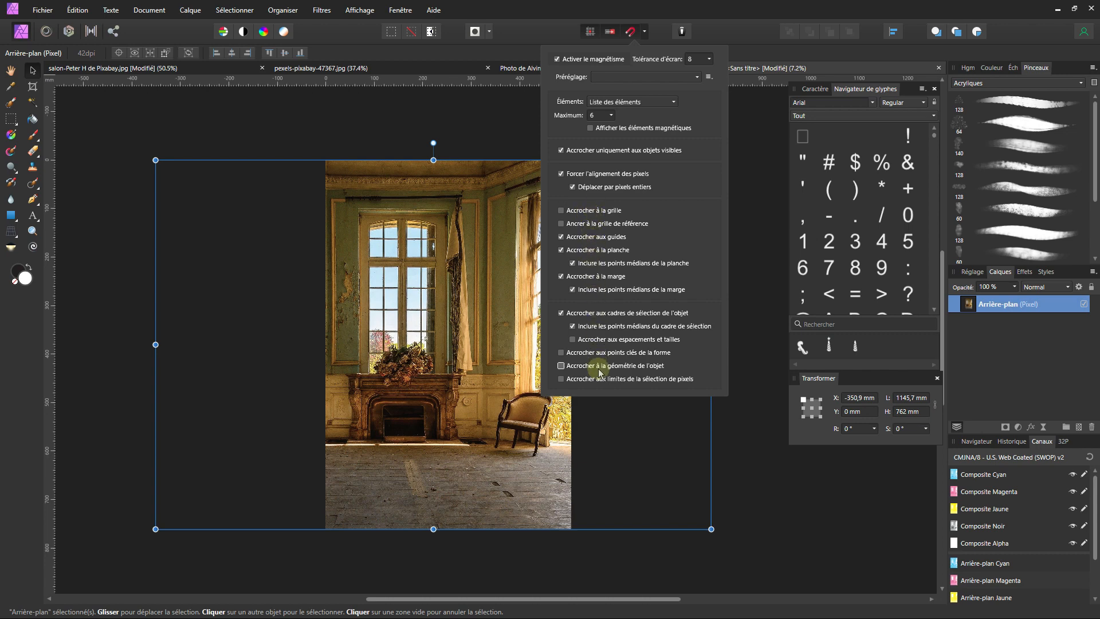
pyautogui.click(342, 136)
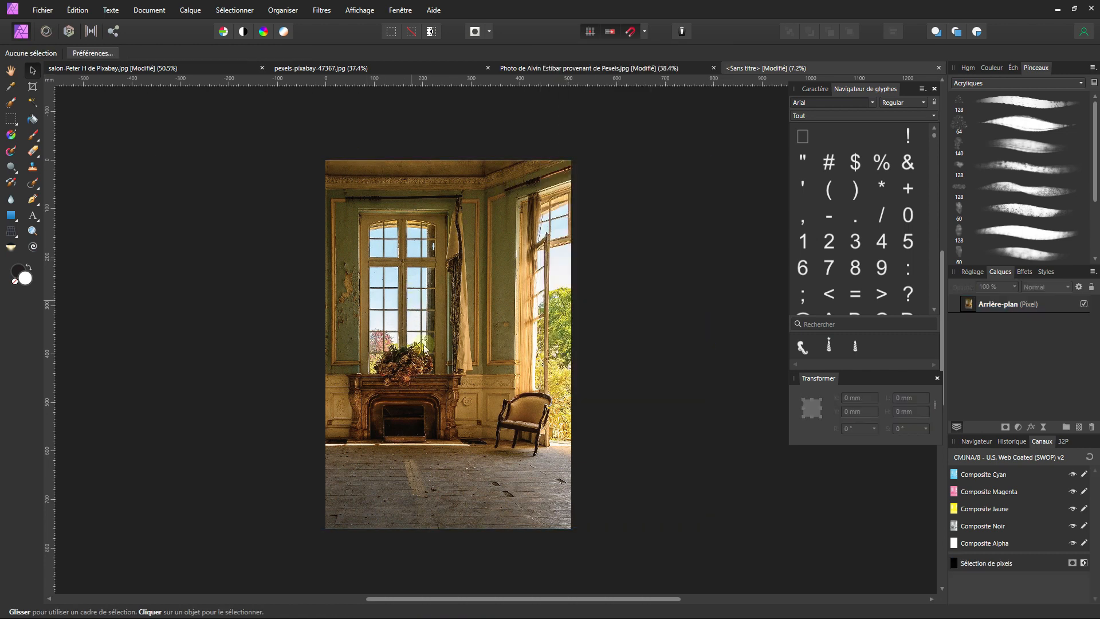
pyautogui.keyDown('ctrl'); pyautogui.click(428, 402); pyautogui.keyUp('ctrl')
pyautogui.scroll(1, 428, 404)
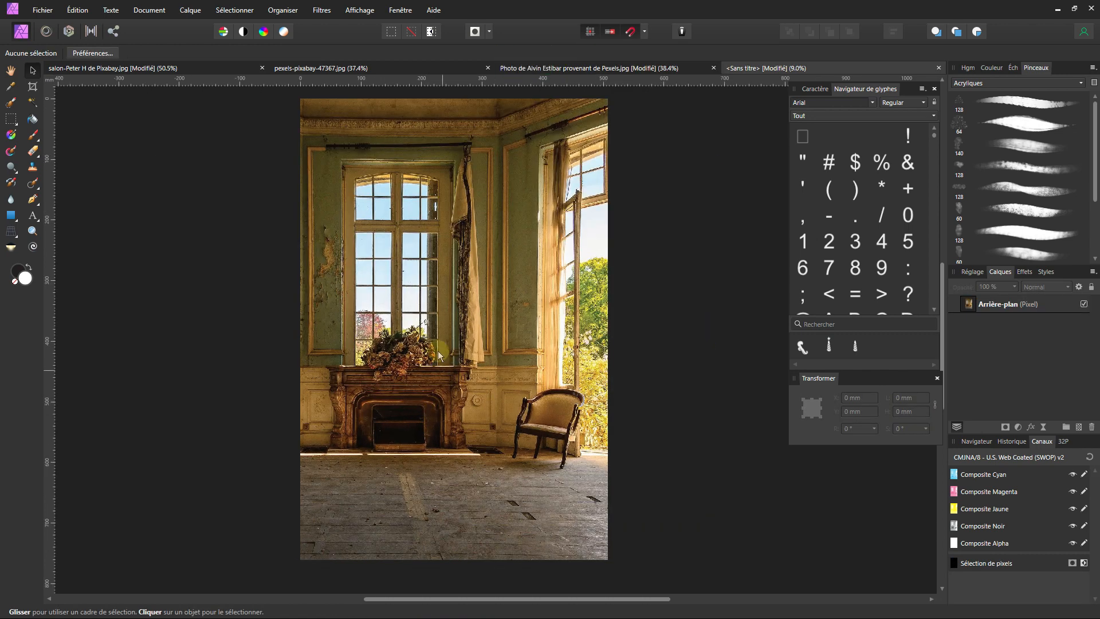
pyautogui.scroll(1, 432, 352)
pyautogui.scroll(-1, 431, 352)
pyautogui.scroll(-1, 431, 352)
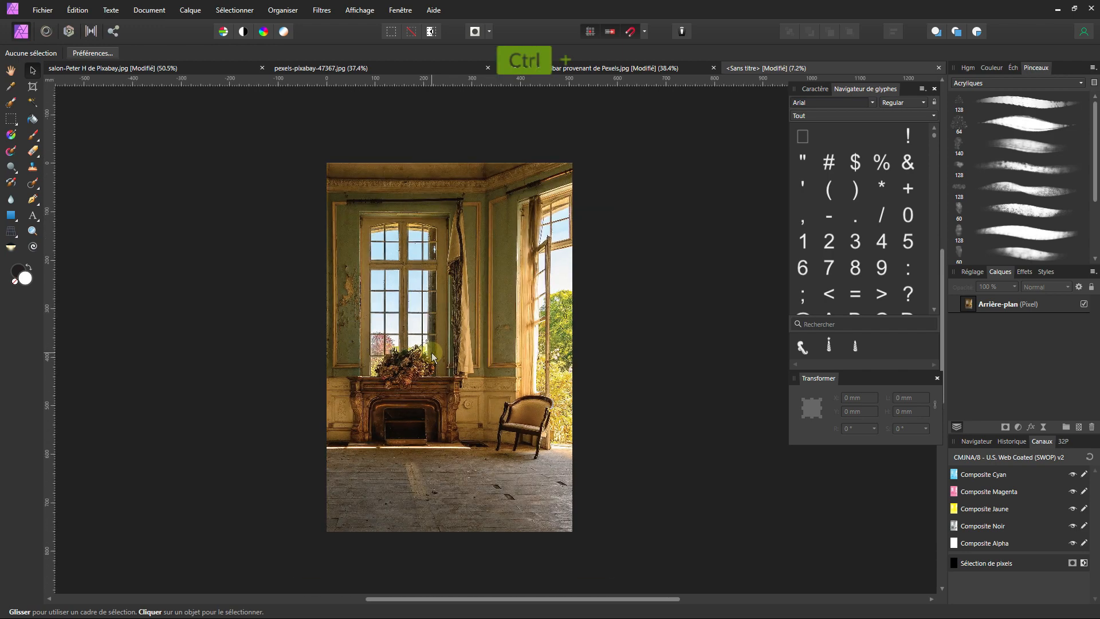
pyautogui.scroll(1, 434, 376)
pyautogui.moveTo(442, 380); pyautogui.dragTo(466, 380)
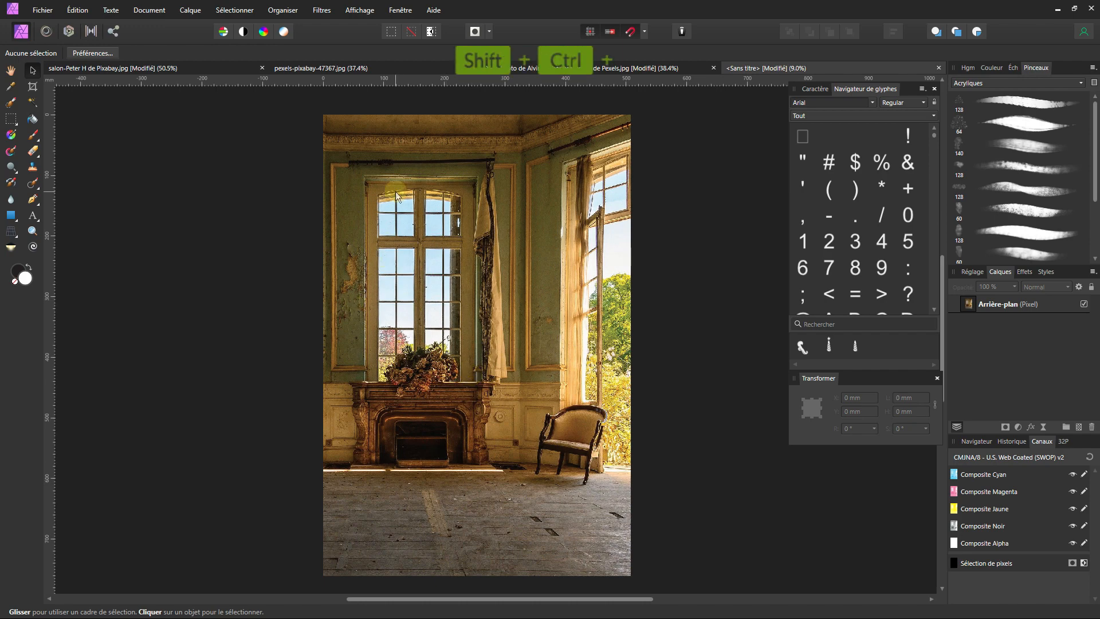
# - Save the poster as Affiche film Horreur live.afphoto, replacing the existing file of that name
pyautogui.hotkey('ctrl', 'shift', 's')
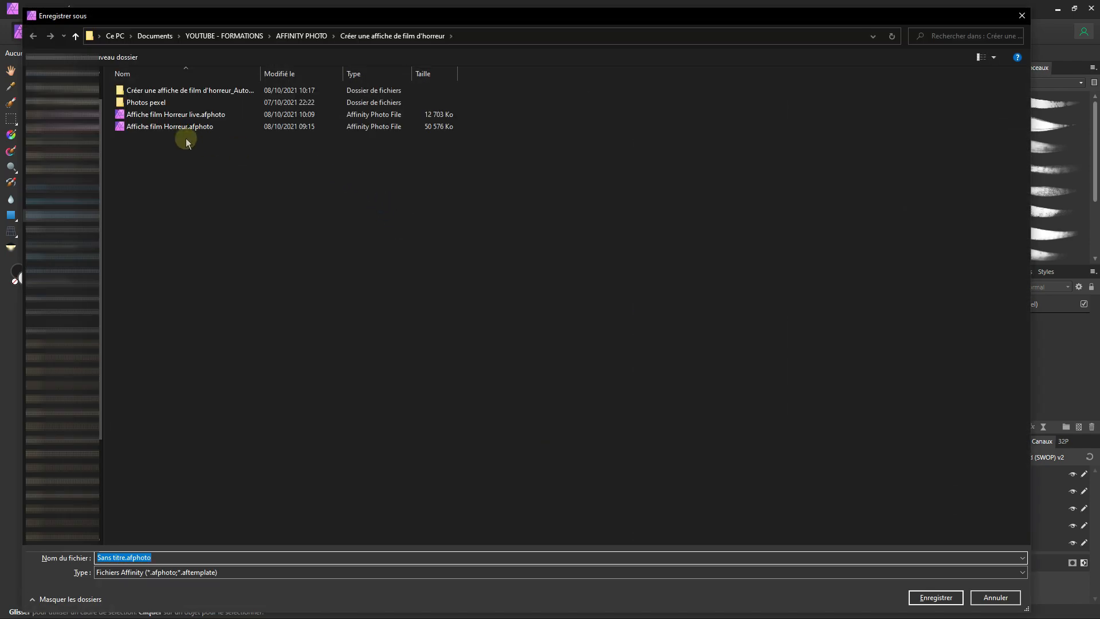
pyautogui.click(185, 115)
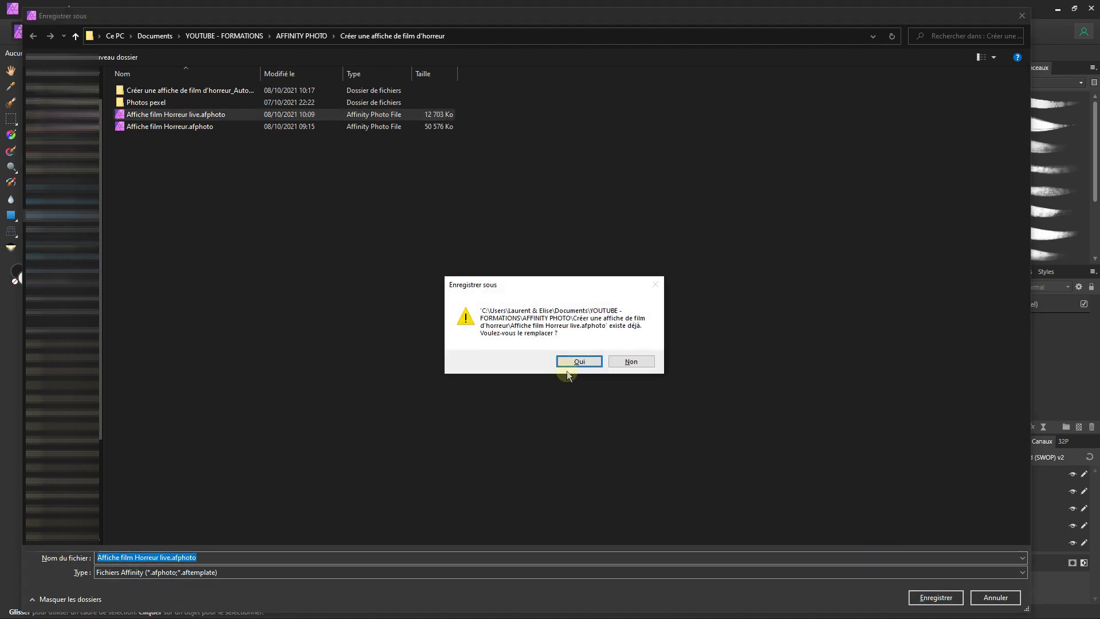
pyautogui.click(569, 366)
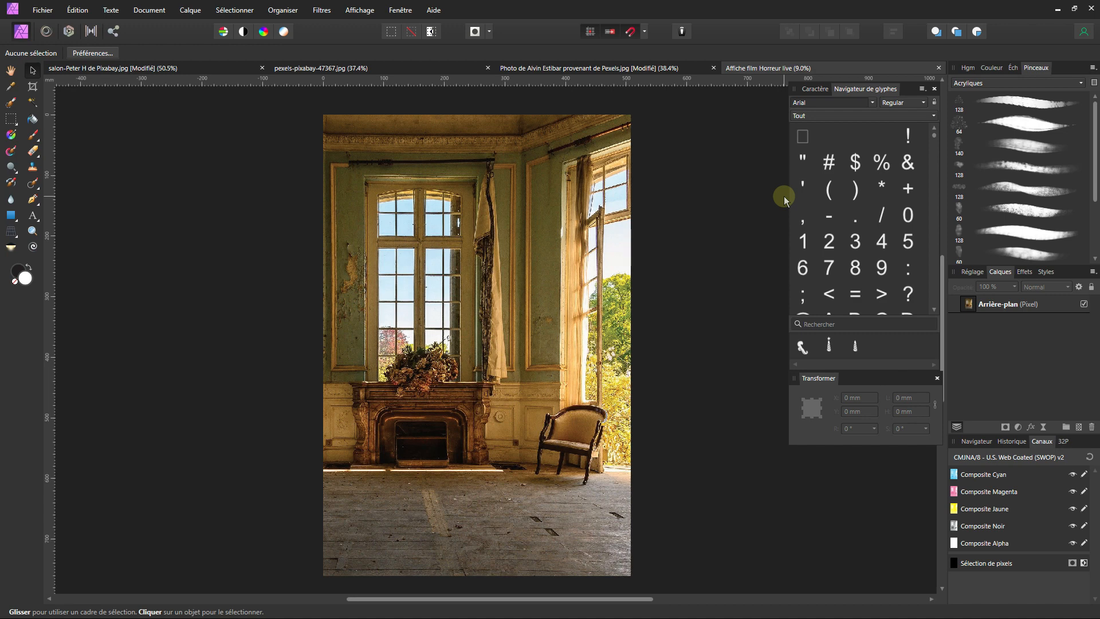
# - Select the Arrière-plan layer and add a Recolorer adjustment layer above it
pyautogui.rightClick(1032, 311)
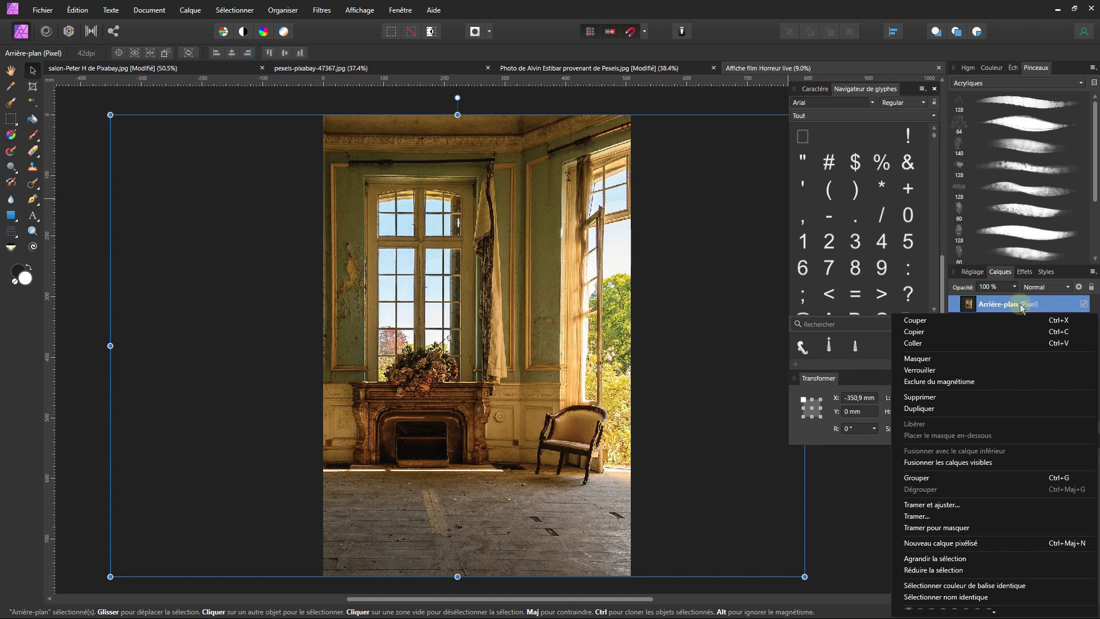
pyautogui.click(1011, 307)
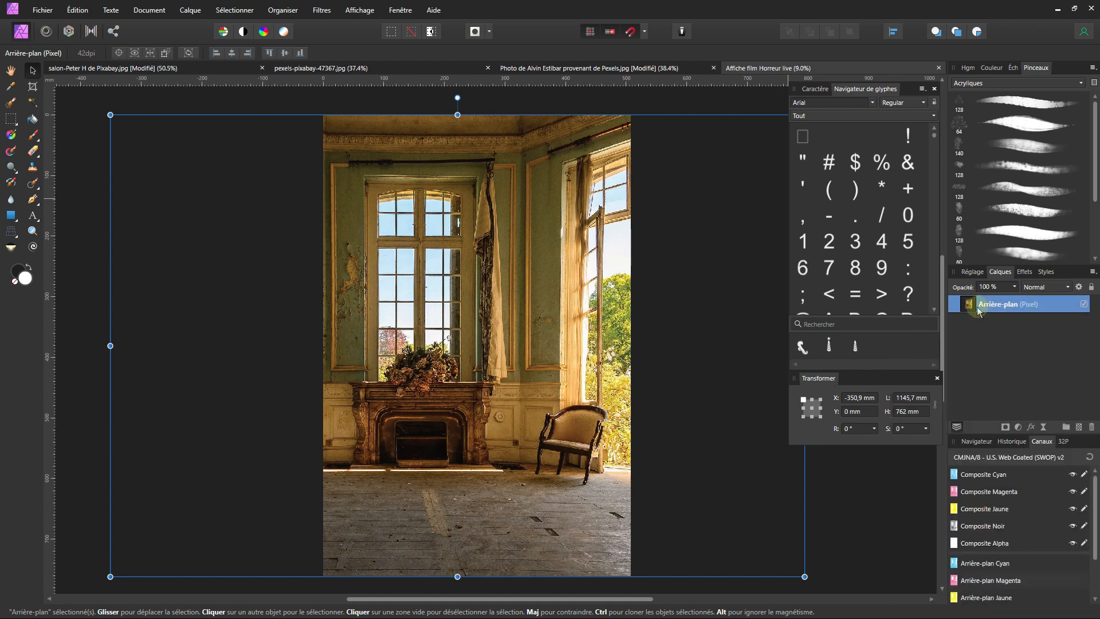
pyautogui.click(1019, 427)
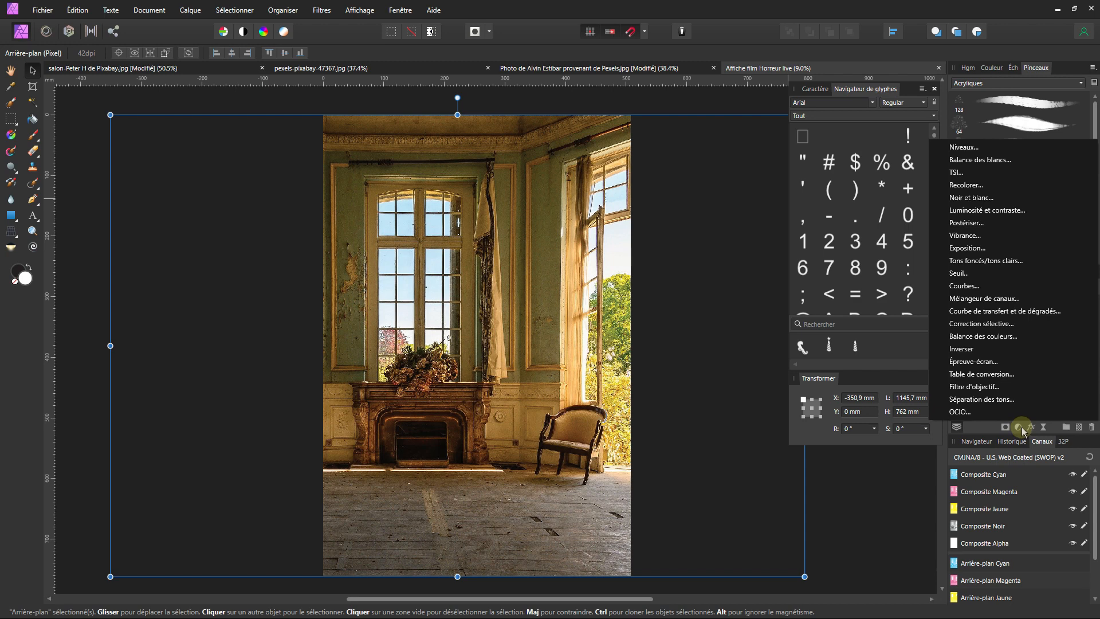
pyautogui.click(1000, 423)
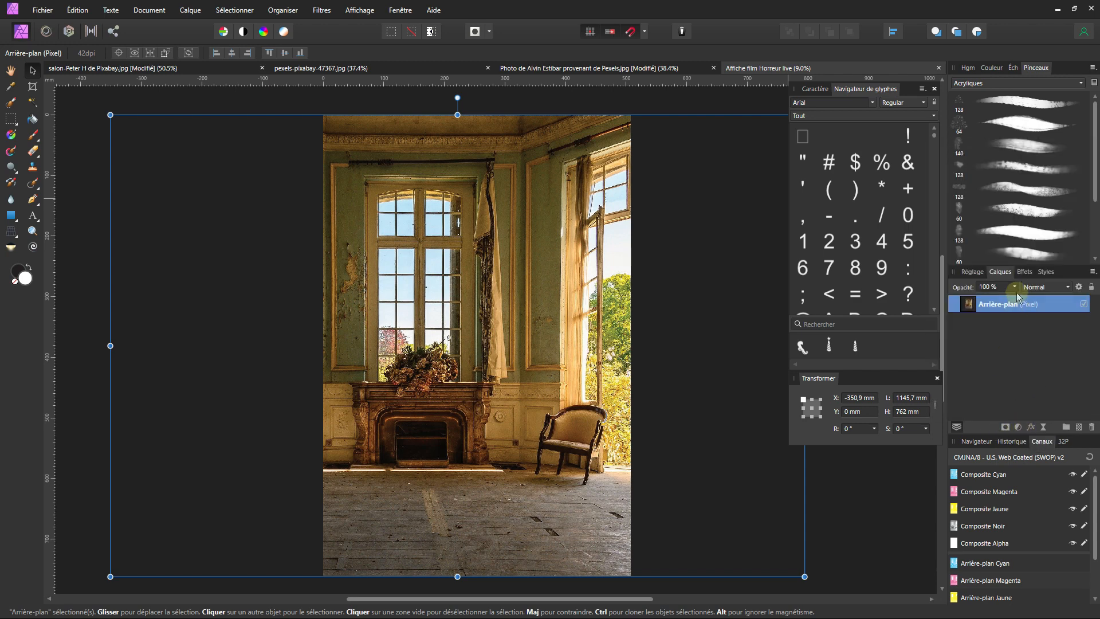
pyautogui.click(1019, 428)
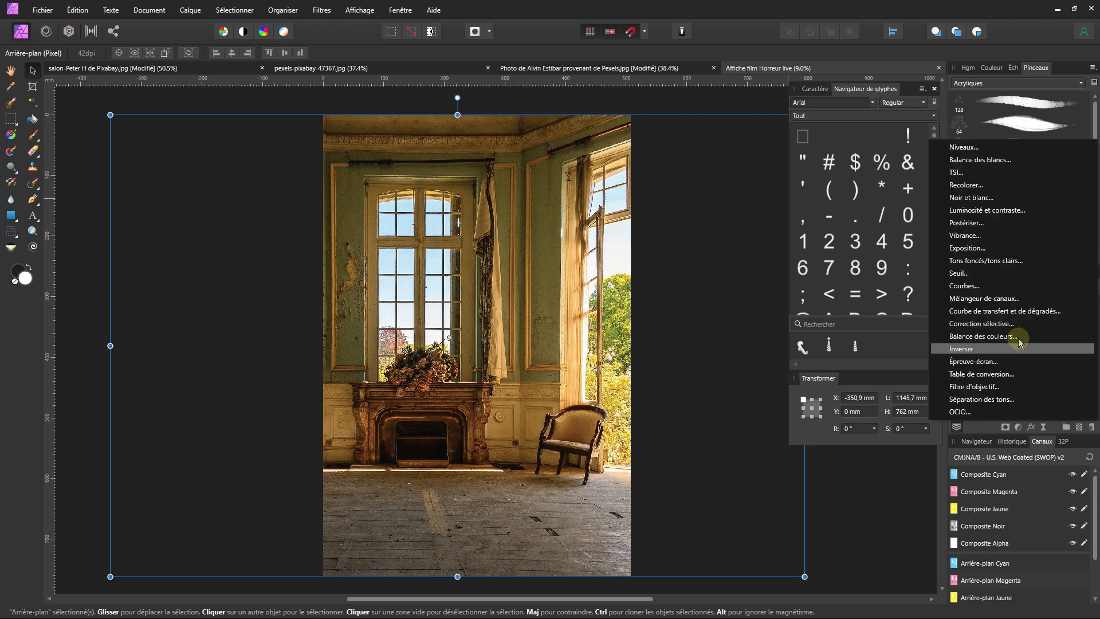
pyautogui.click(992, 185)
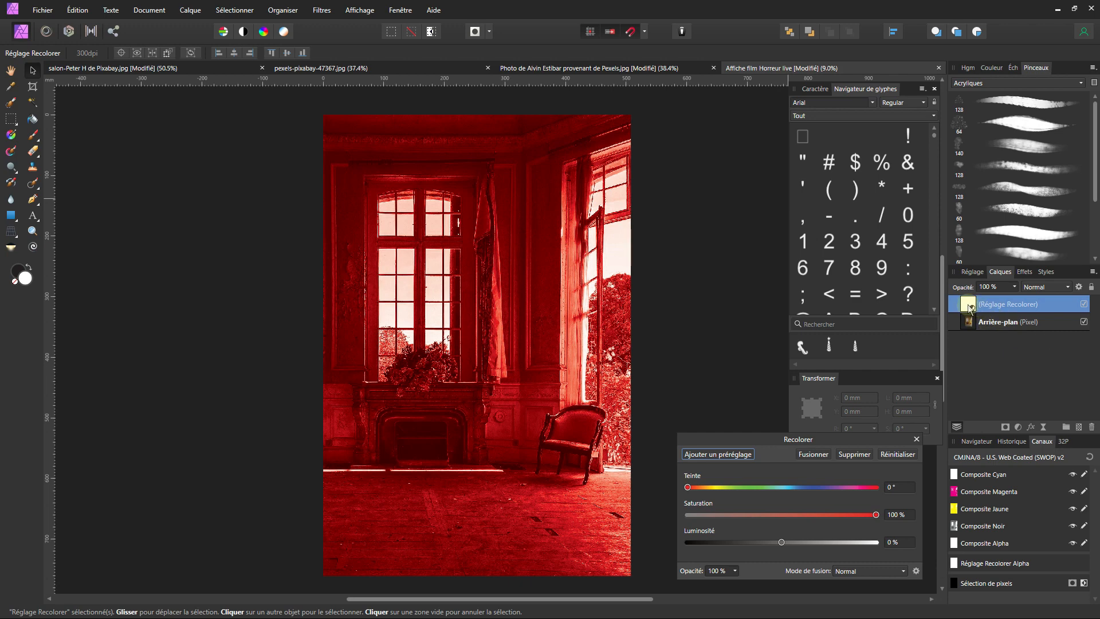
# - Nest the Recolorer adjustment inside the Arrière-plan layer and expand that layer to show it
pyautogui.moveTo(968, 303); pyautogui.dragTo(970, 324)
pyautogui.moveTo(972, 324); pyautogui.dragTo(968, 327)
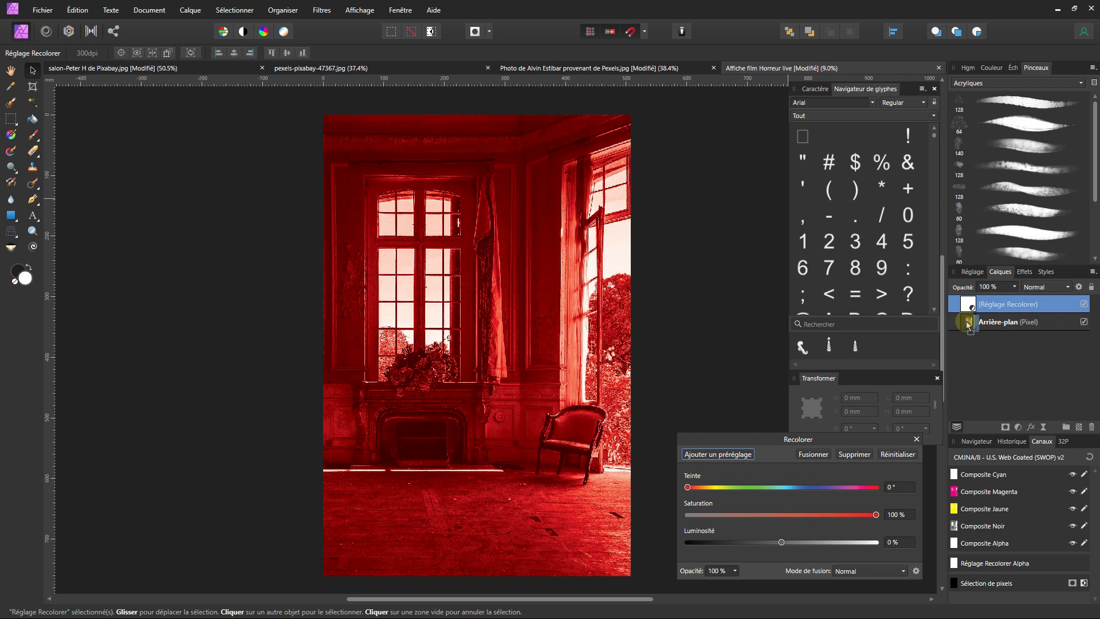
pyautogui.moveTo(968, 326); pyautogui.dragTo(967, 325)
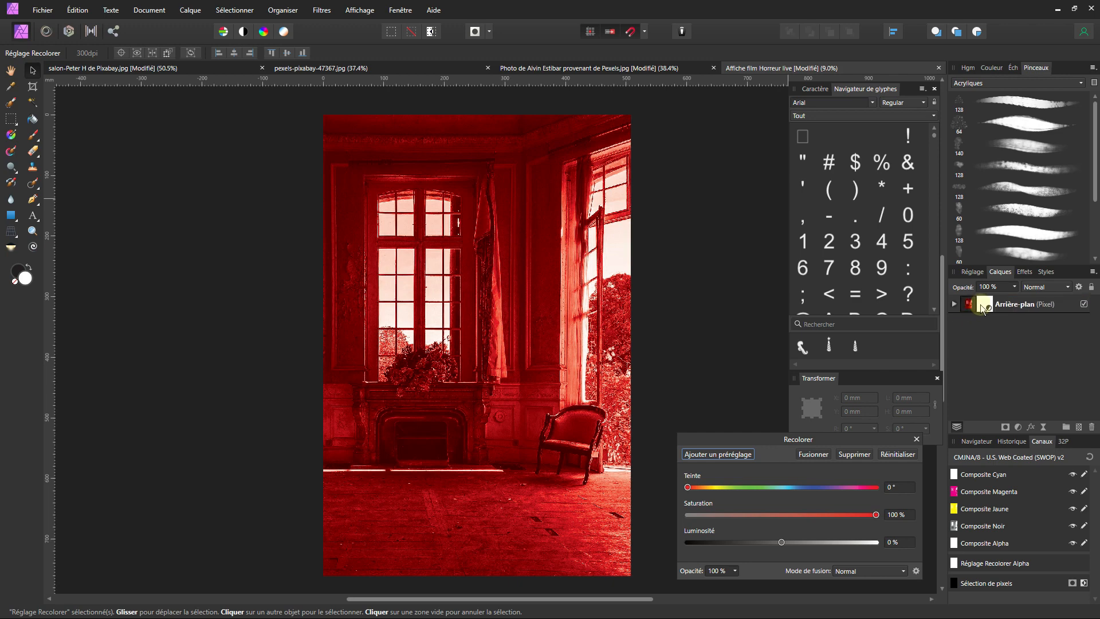
pyautogui.click(982, 307)
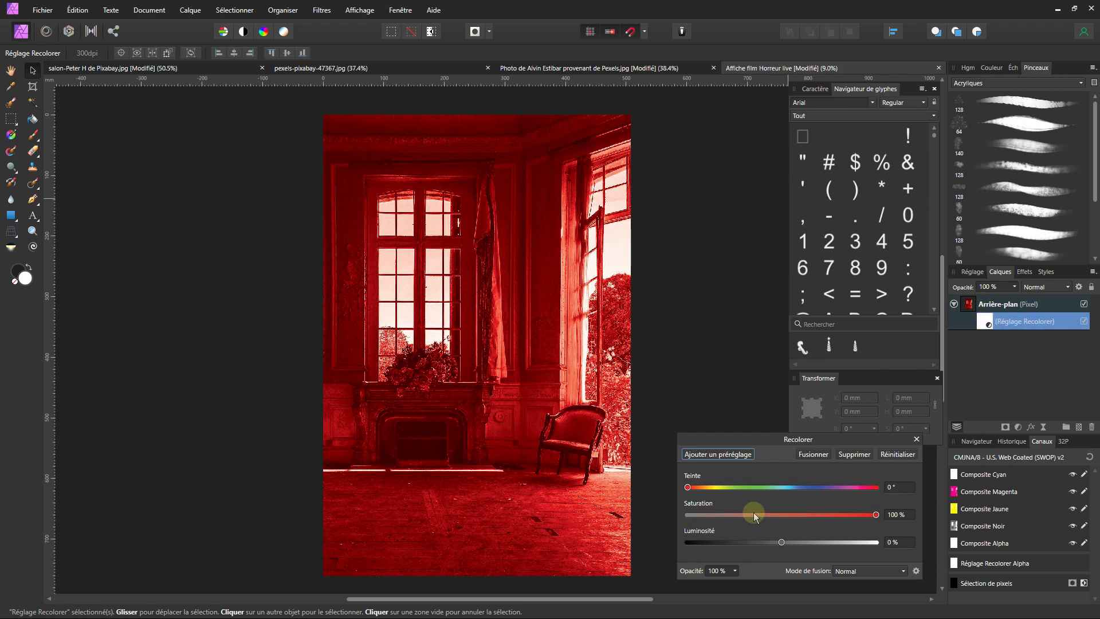
# - Recolour the salon photo dark blue with hue 207,9°, saturation 24 % and luminosity -71 %, and finish the Recolorer adjustment
pyautogui.moveTo(716, 488); pyautogui.dragTo(808, 488)
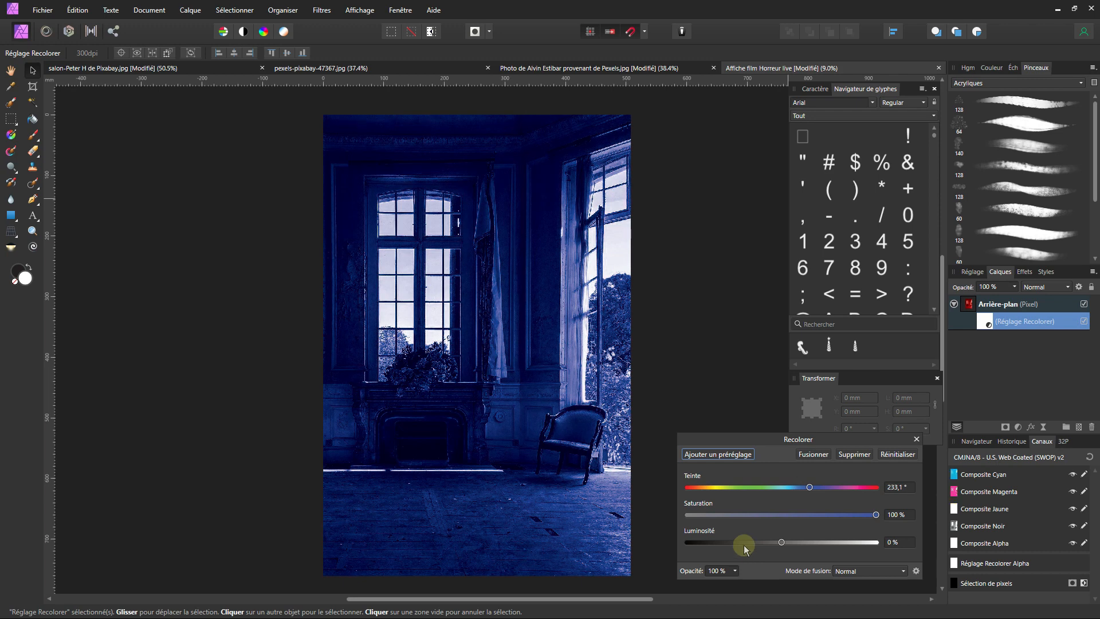
pyautogui.moveTo(744, 545); pyautogui.dragTo(723, 545)
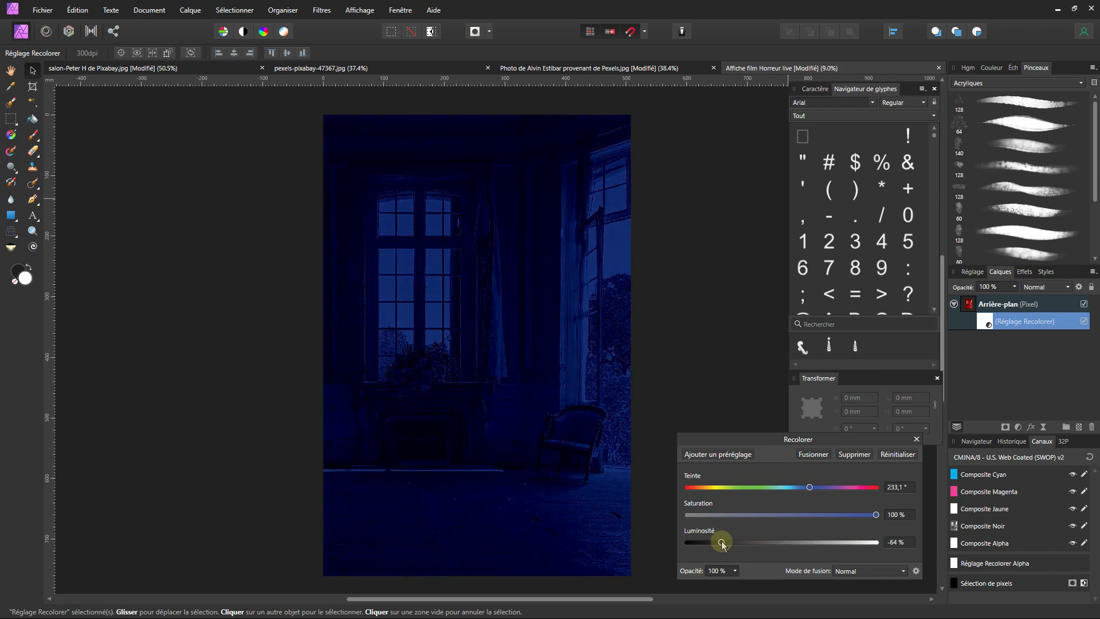
pyautogui.moveTo(807, 488); pyautogui.dragTo(732, 490)
pyautogui.click(792, 514)
pyautogui.moveTo(721, 542); pyautogui.dragTo(705, 543)
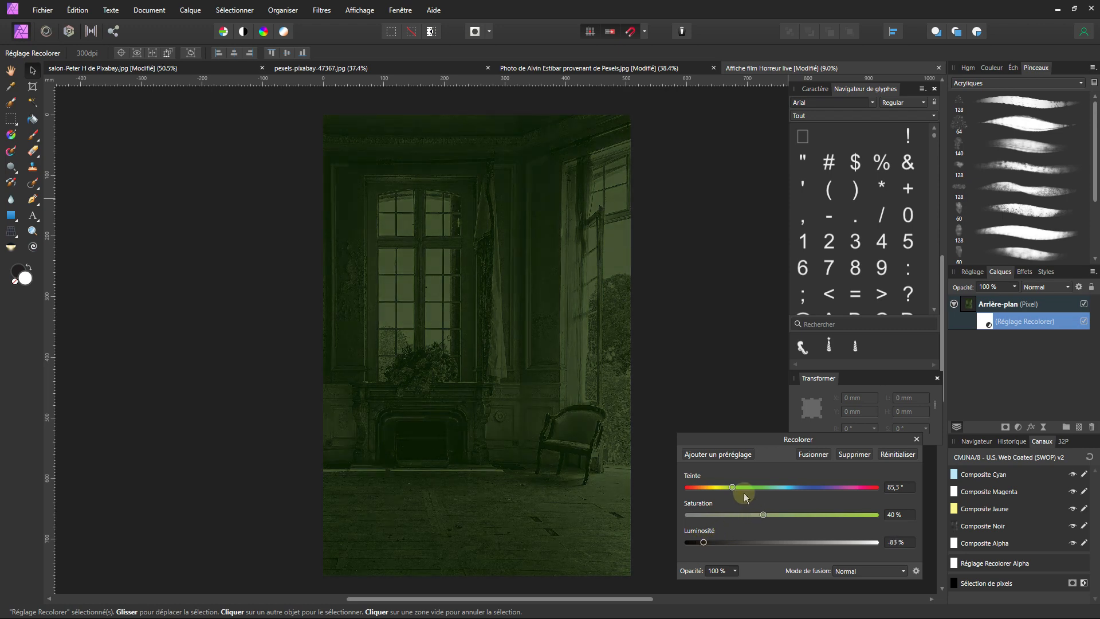
pyautogui.moveTo(734, 487); pyautogui.dragTo(715, 544)
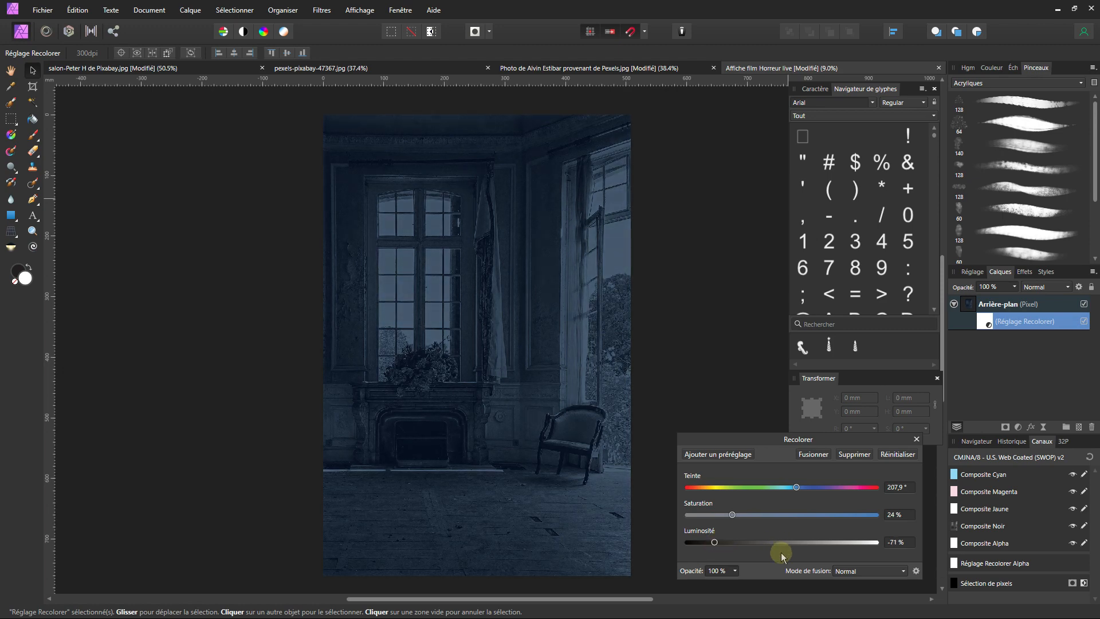
pyautogui.click(916, 439)
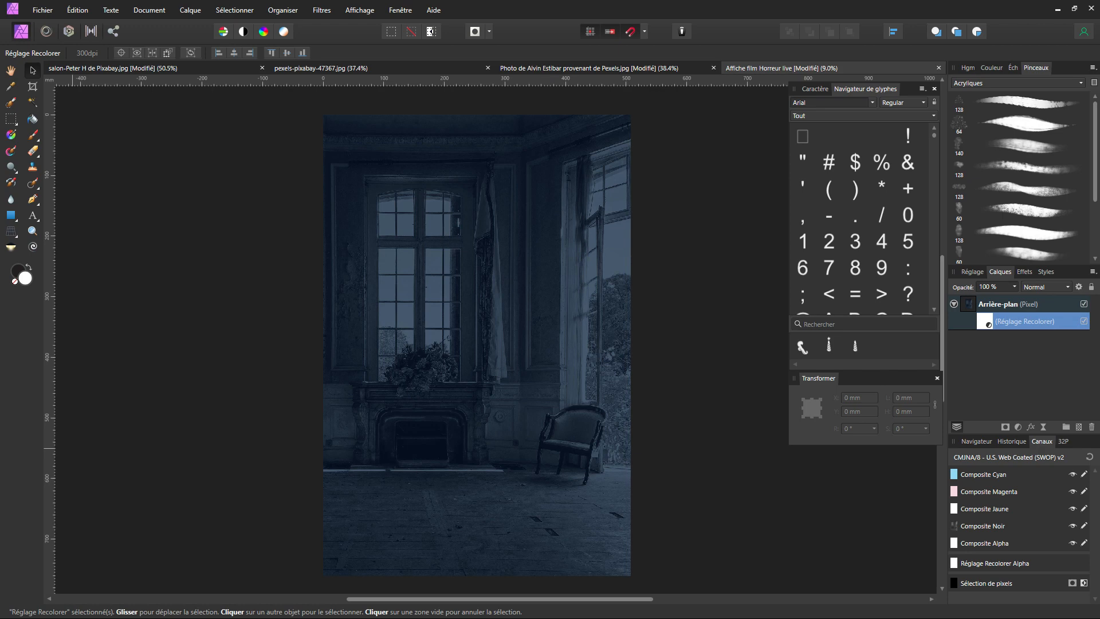
# - Save the poster and add an empty pixel layer above the Arrière-plan layer
pyautogui.click(41, 10)
pyautogui.click(92, 176)
pyautogui.click(1078, 428)
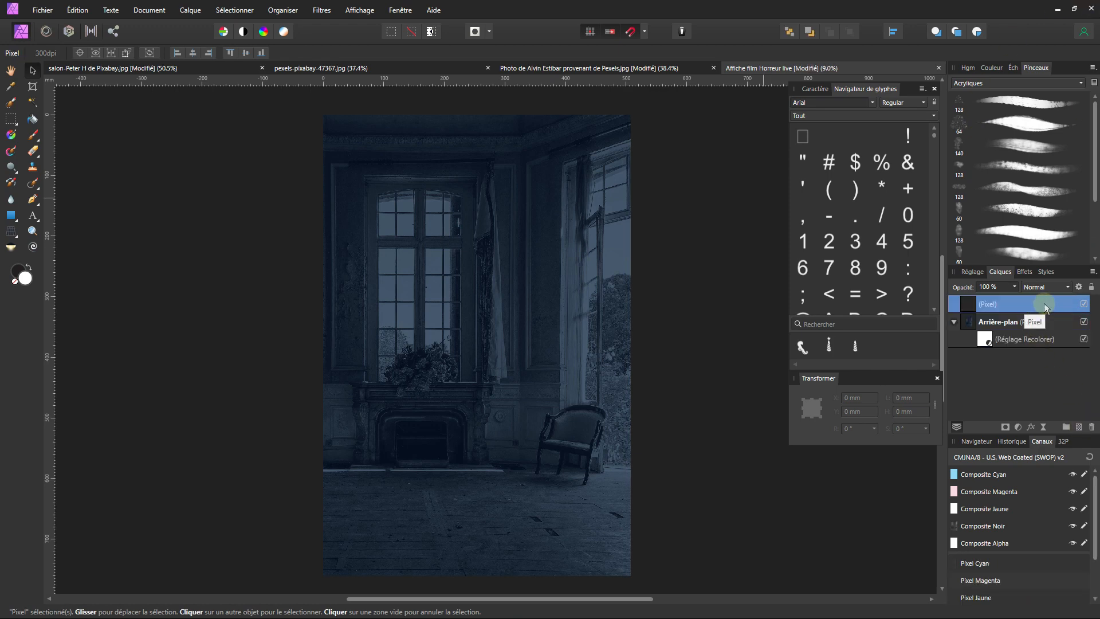
# - Fill the new pixel layer with a vertical linear gradient from the page's top edge centre to its bottom edge
pyautogui.click(11, 137)
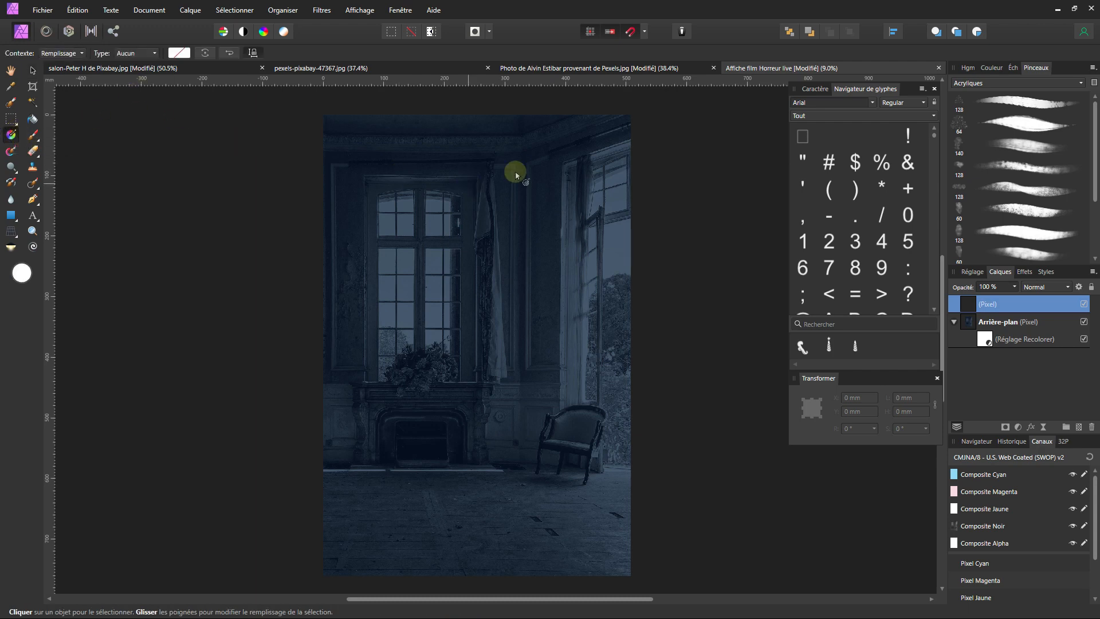
pyautogui.moveTo(477, 116); pyautogui.dragTo(477, 118)
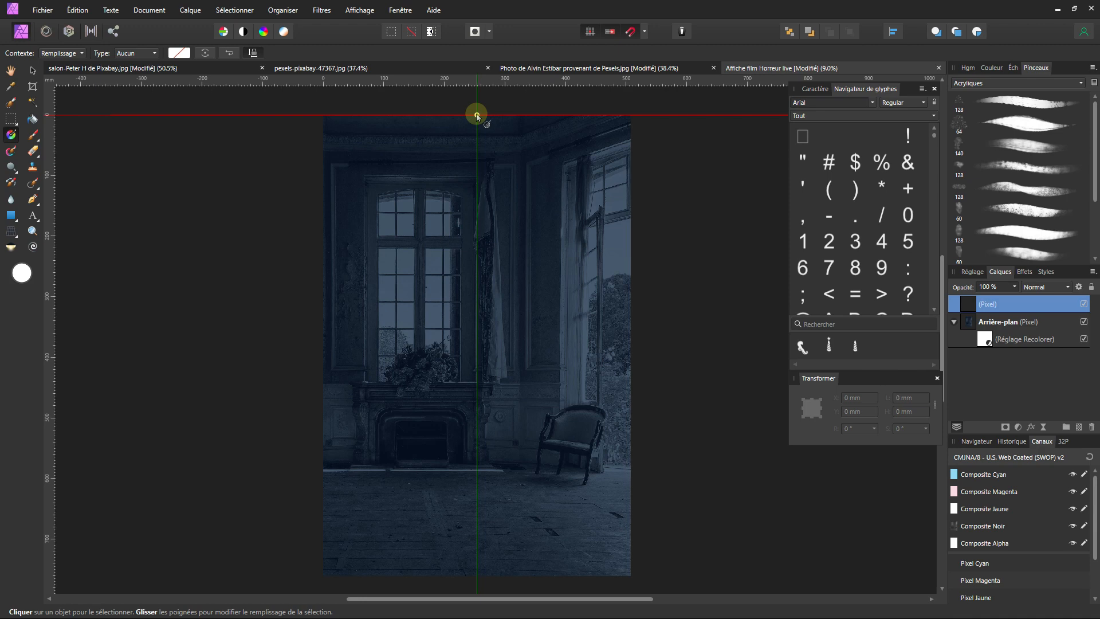
pyautogui.moveTo(477, 116); pyautogui.dragTo(479, 552)
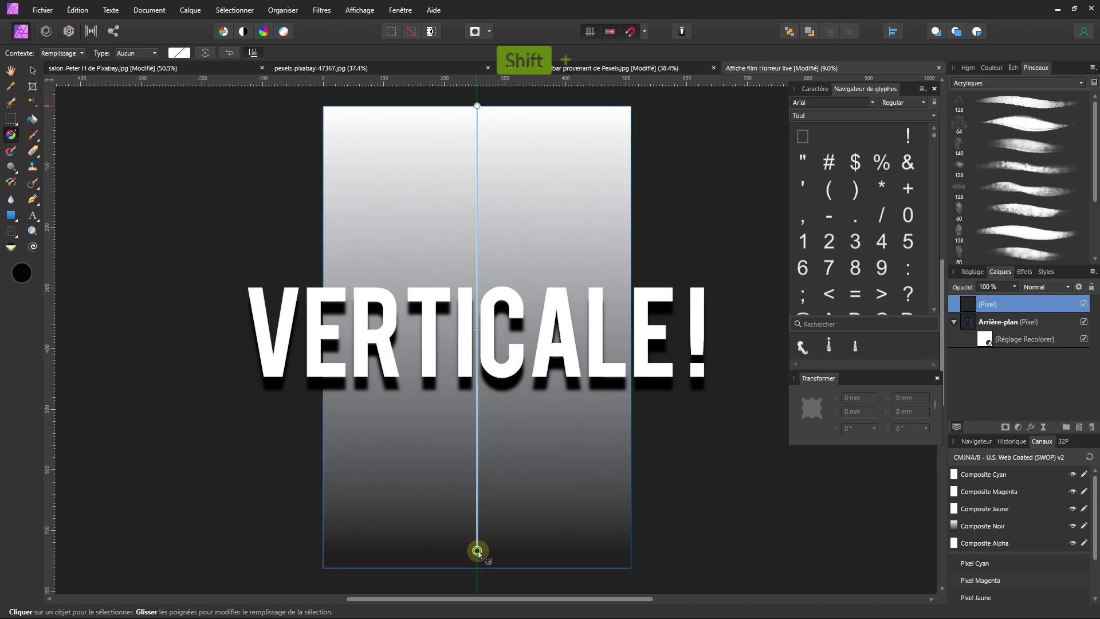
pyautogui.moveTo(478, 553); pyautogui.dragTo(246, 292)
pyautogui.moveTo(386, 434); pyautogui.dragTo(477, 567)
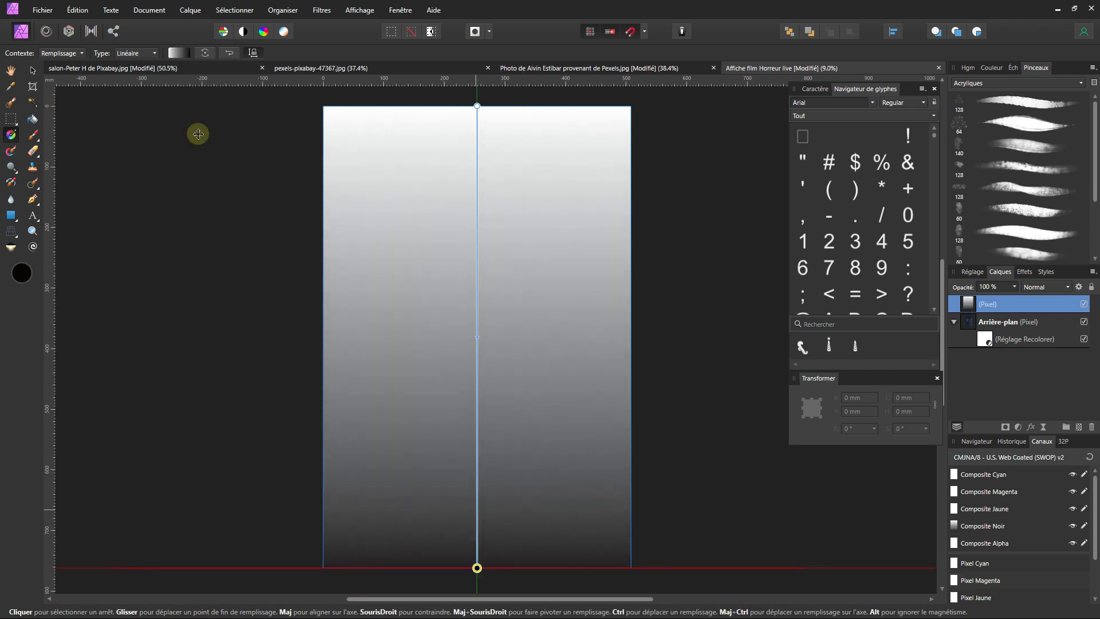
# - Edit the gradient's white start stop and set its colour to hex 00FFFF
pyautogui.click(173, 53)
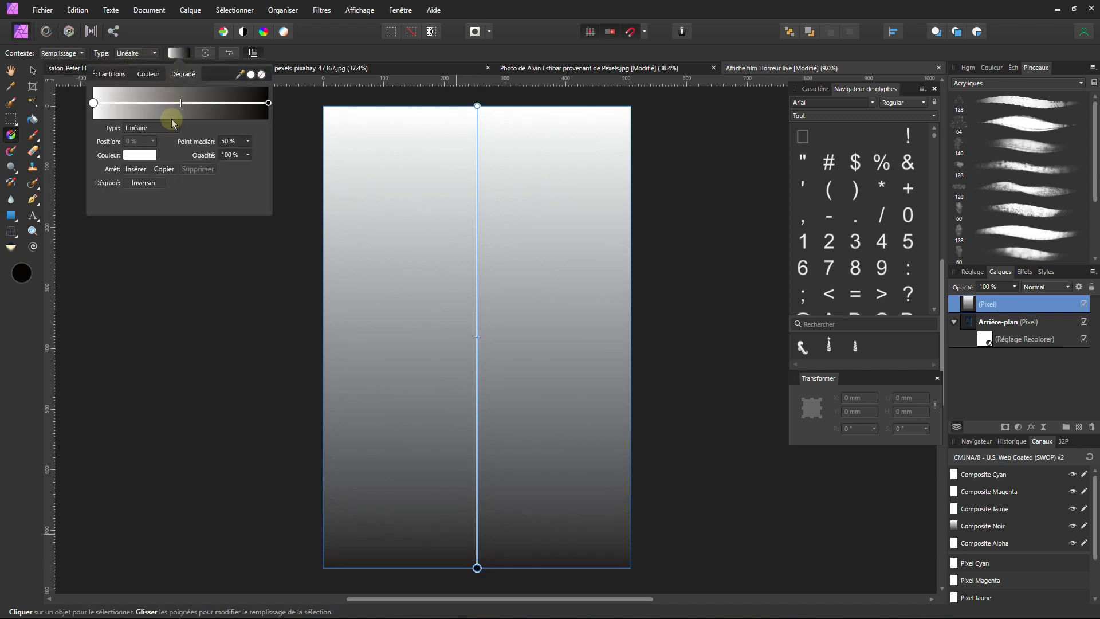
pyautogui.click(95, 102)
pyautogui.click(95, 105)
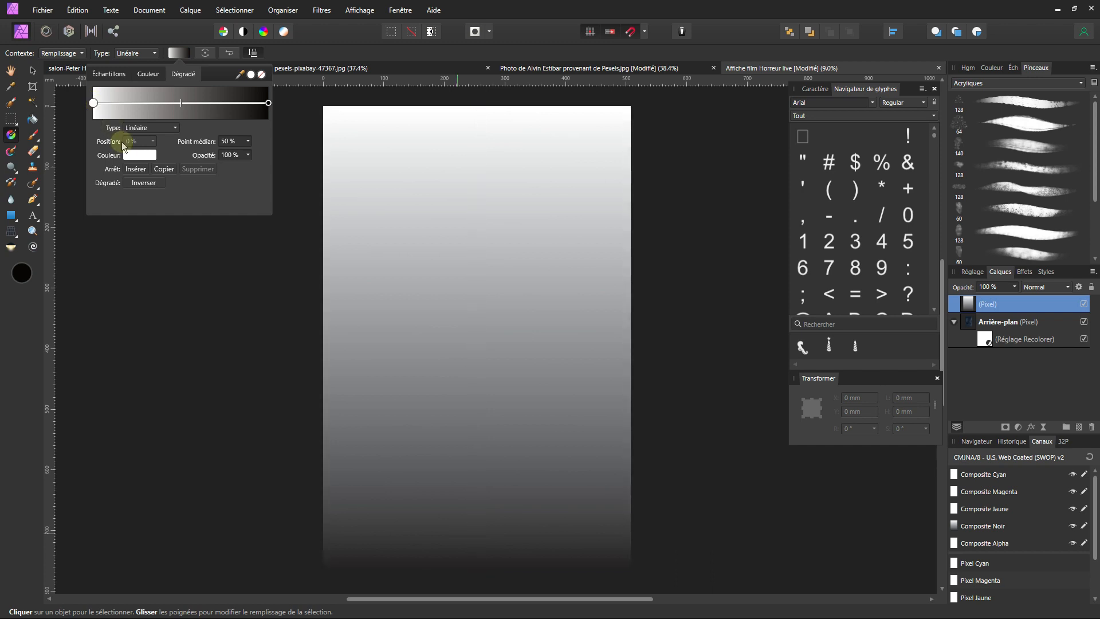
pyautogui.click(131, 156)
pyautogui.click(131, 157)
pyautogui.click(131, 156)
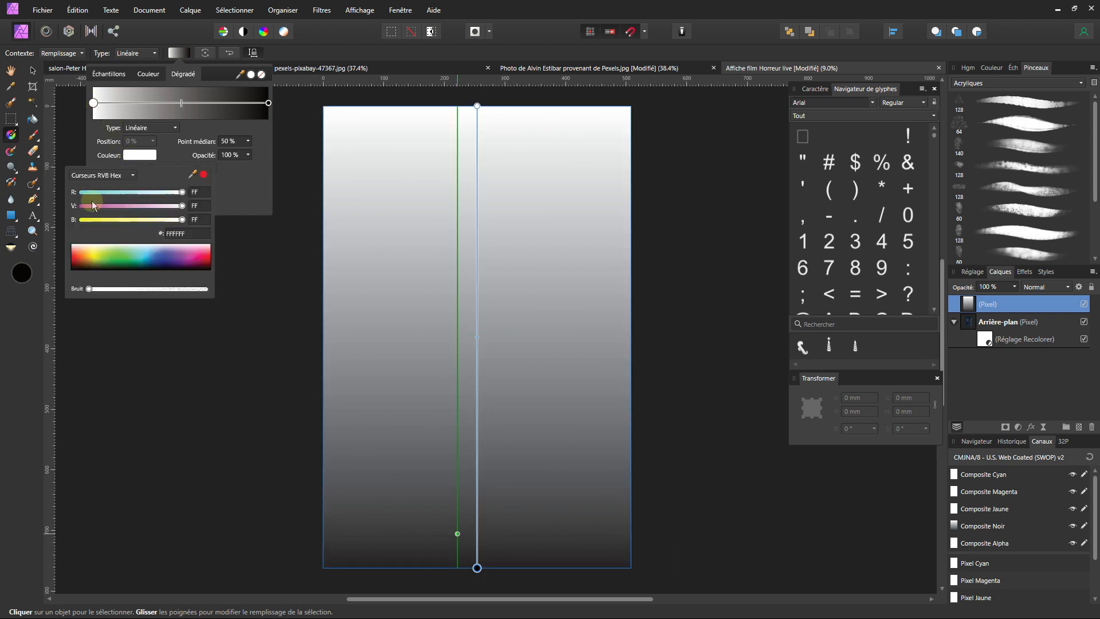
pyautogui.click(77, 194)
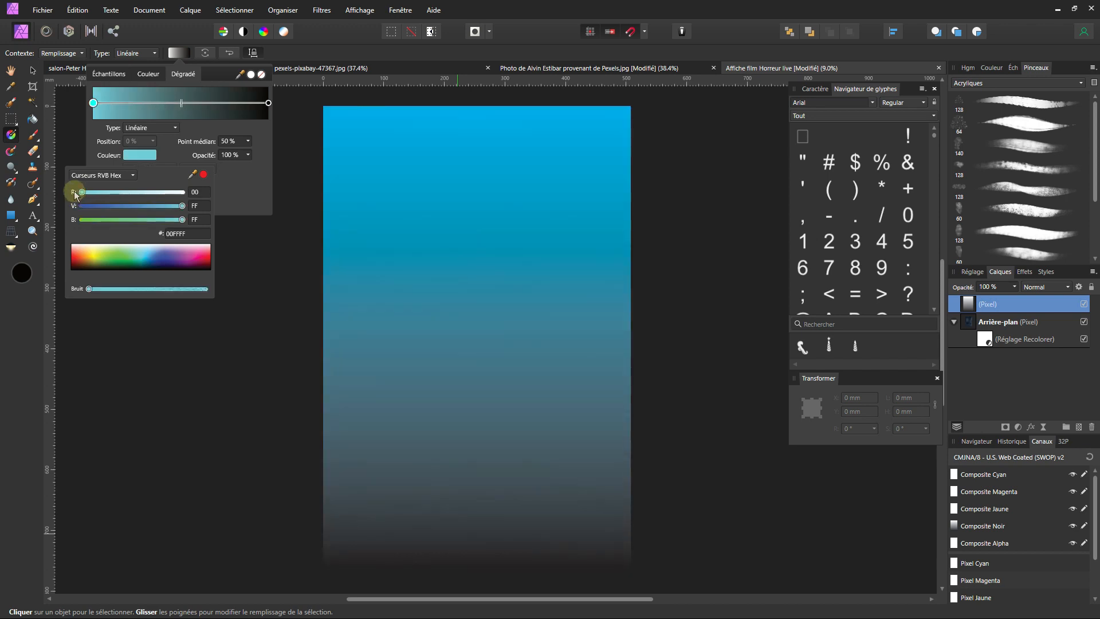
pyautogui.click(240, 114)
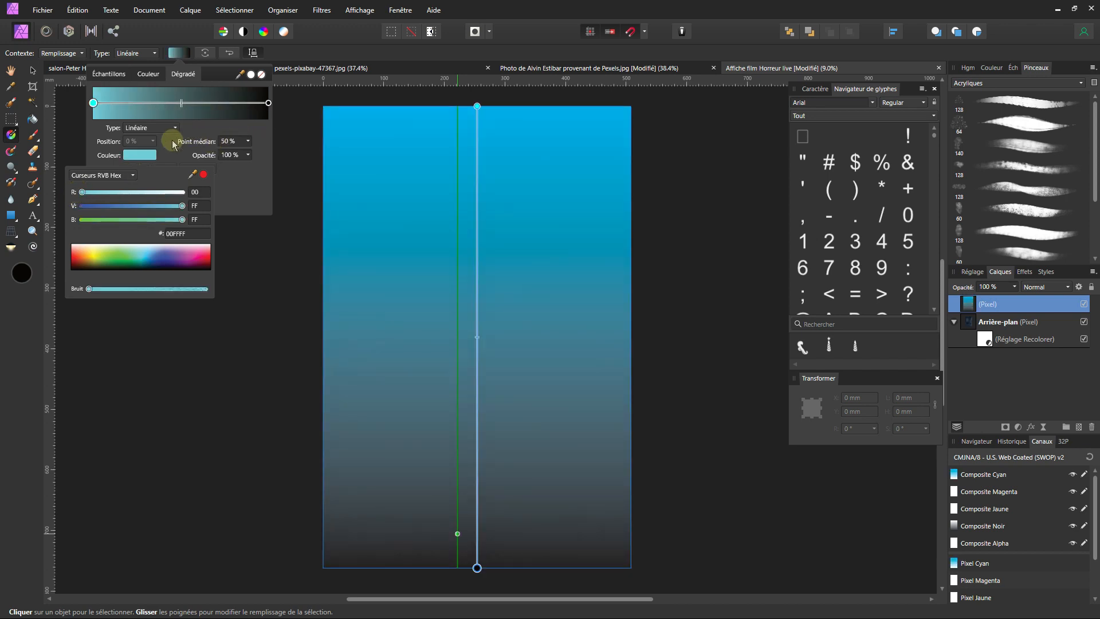
# - Switch the start stop's colour to CMJN values and set it to C 0, M 0, J 0, N 100
pyautogui.click(133, 175)
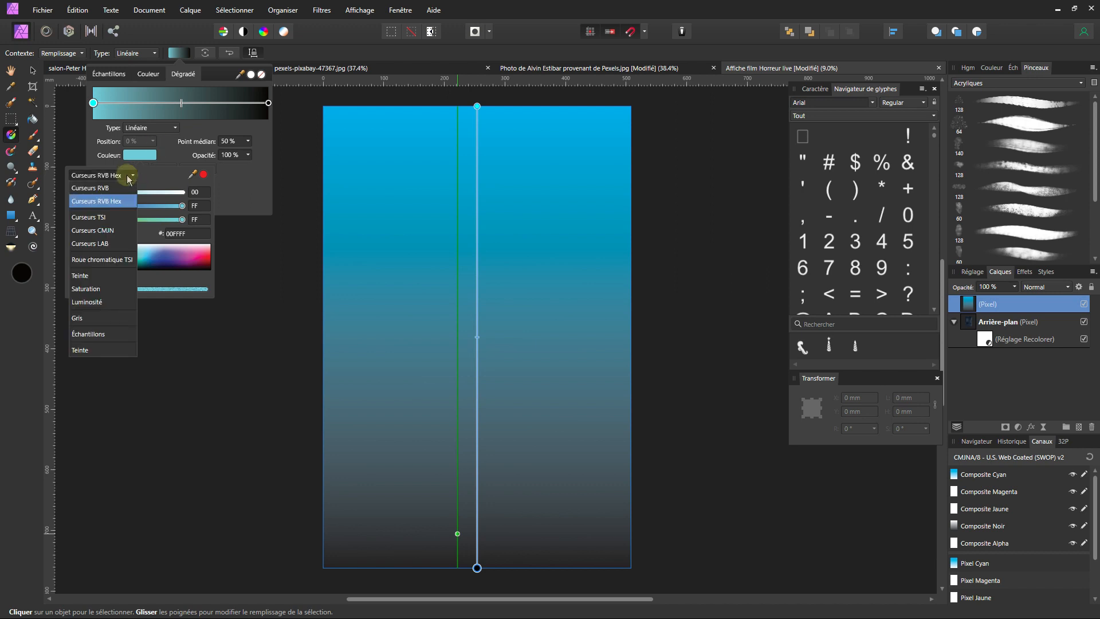
pyautogui.click(116, 231)
pyautogui.click(201, 233)
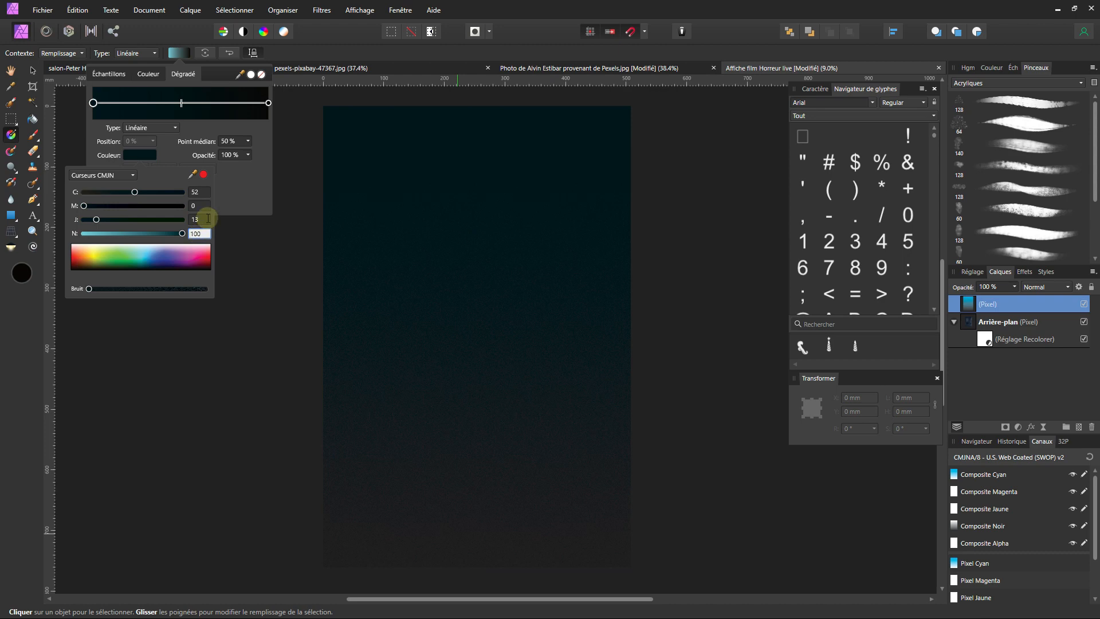
pyautogui.click(202, 220)
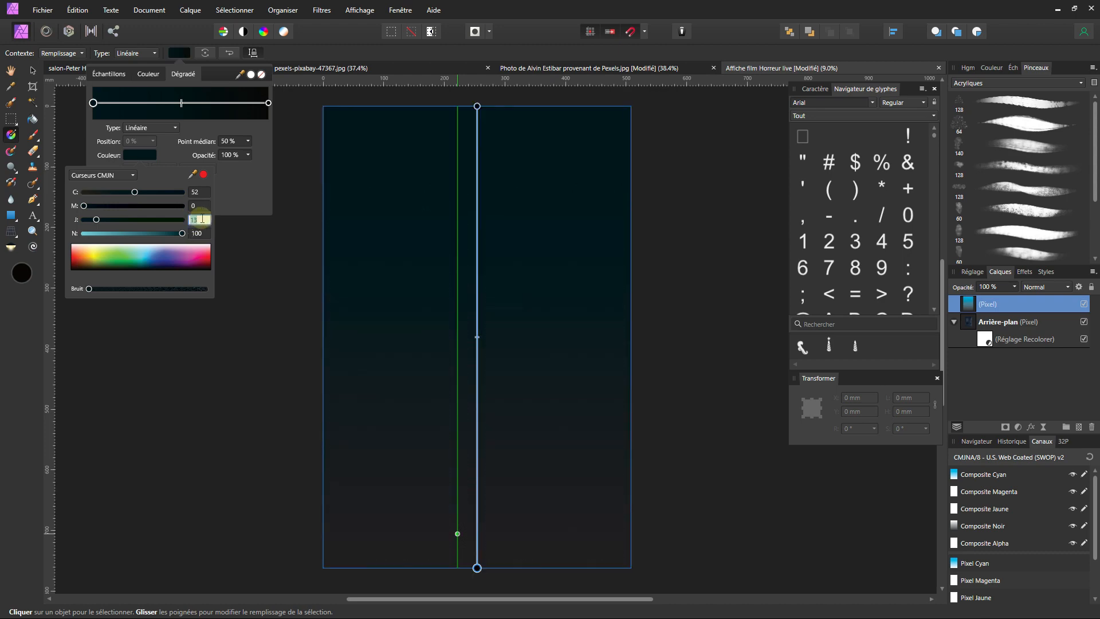
pyautogui.write('0')
pyautogui.click(199, 205)
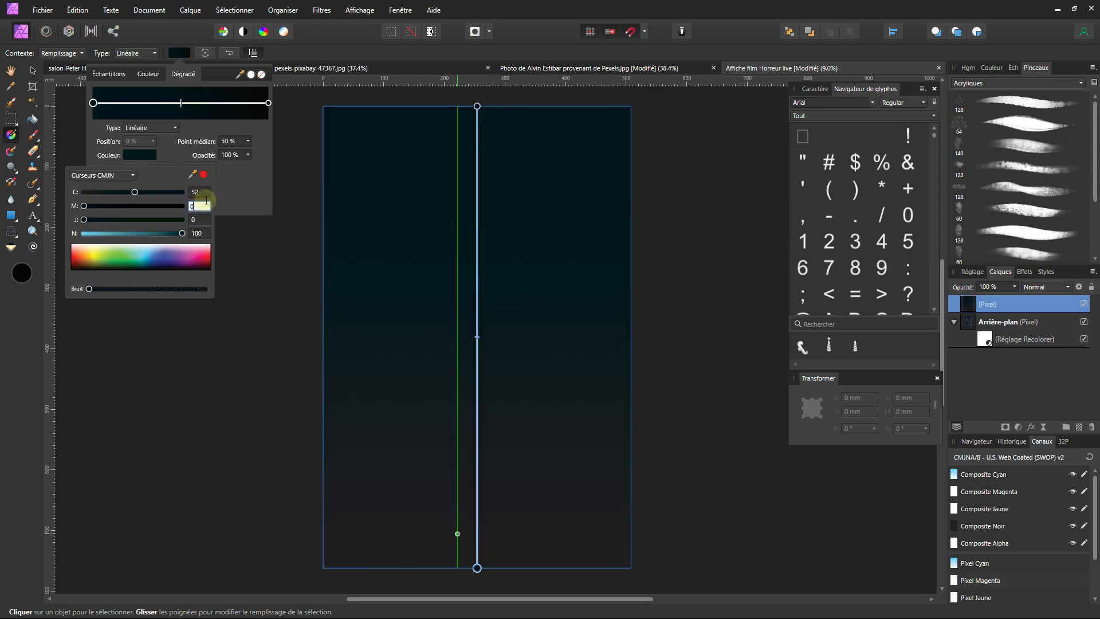
pyautogui.click(199, 191)
pyautogui.write('0')
pyautogui.click(199, 206)
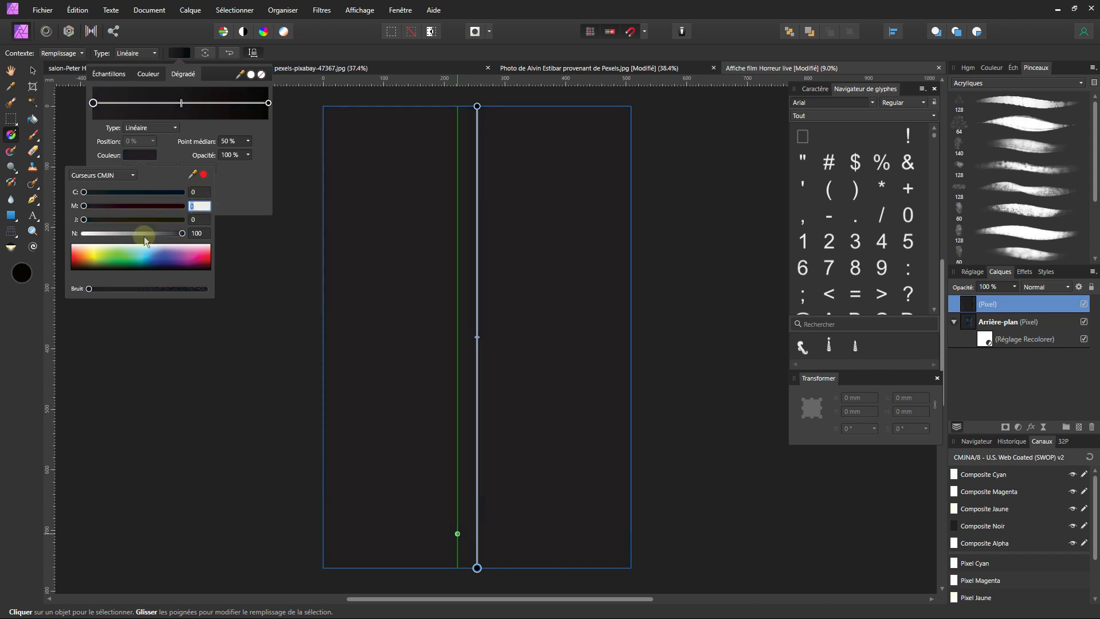
# - Insert a middle gradient stop at 48 % and colour it C 23, M 23, J 51, N 60
pyautogui.click(177, 102)
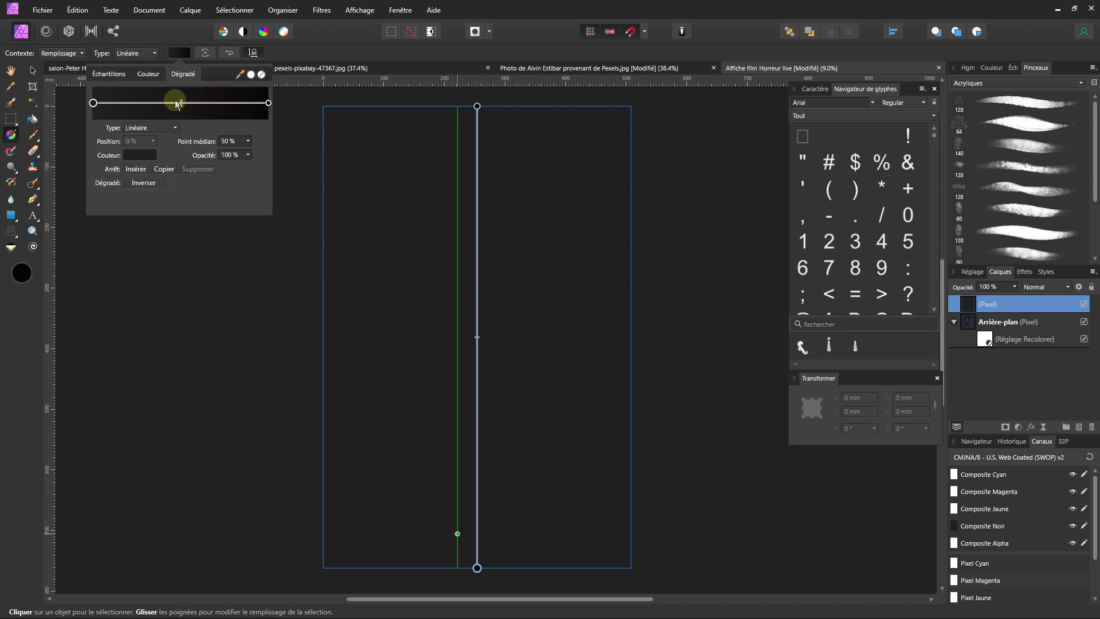
pyautogui.click(177, 102)
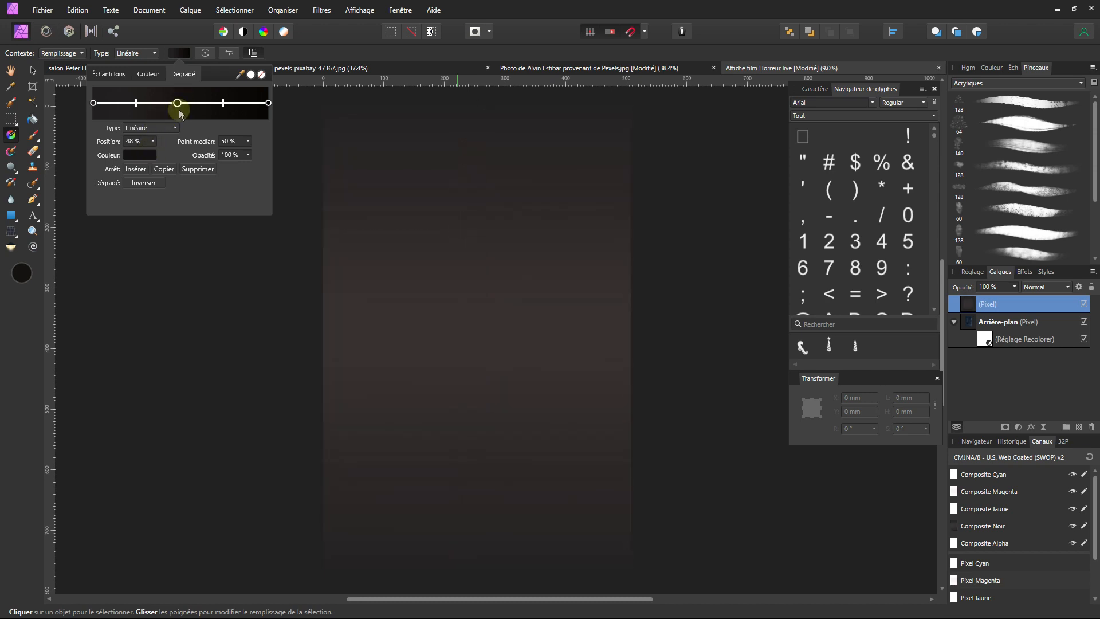
pyautogui.click(140, 154)
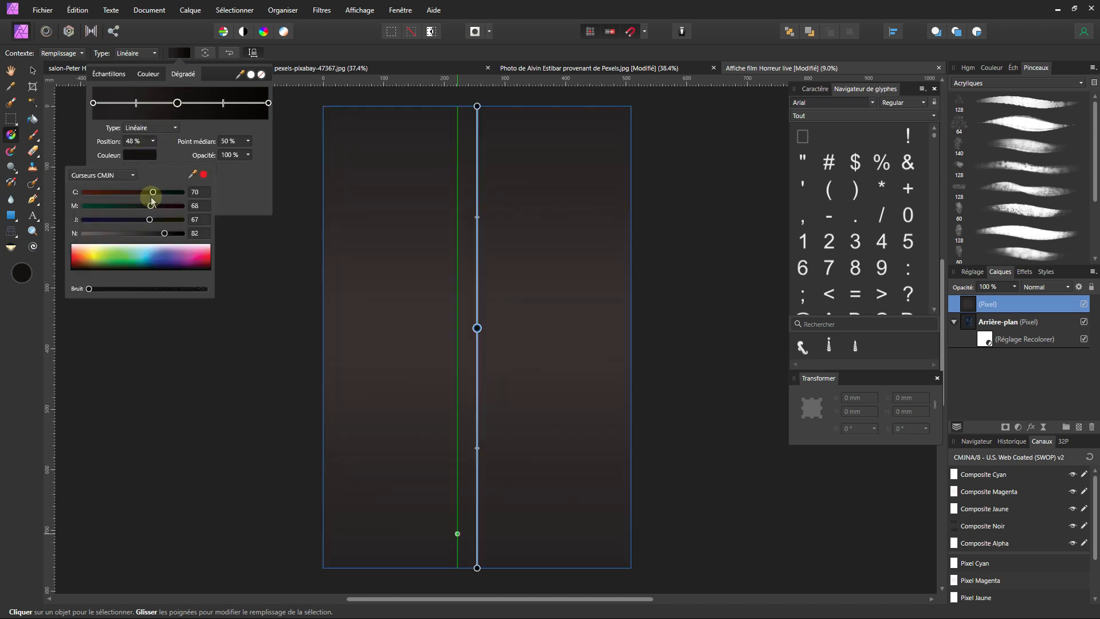
pyautogui.moveTo(126, 220); pyautogui.dragTo(112, 222)
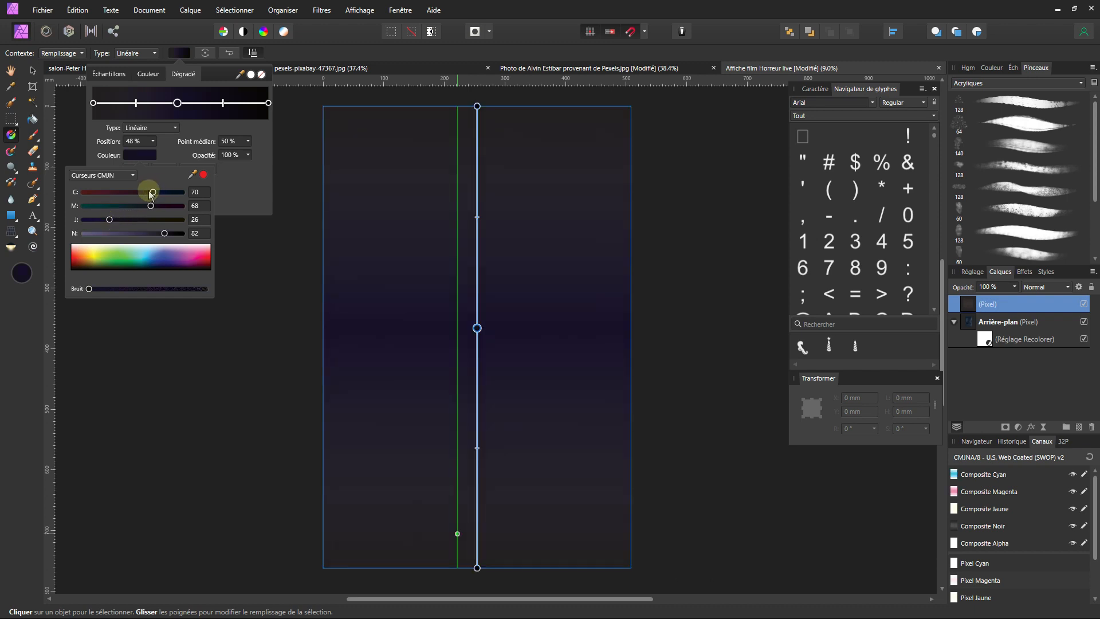
pyautogui.moveTo(155, 192); pyautogui.dragTo(107, 195)
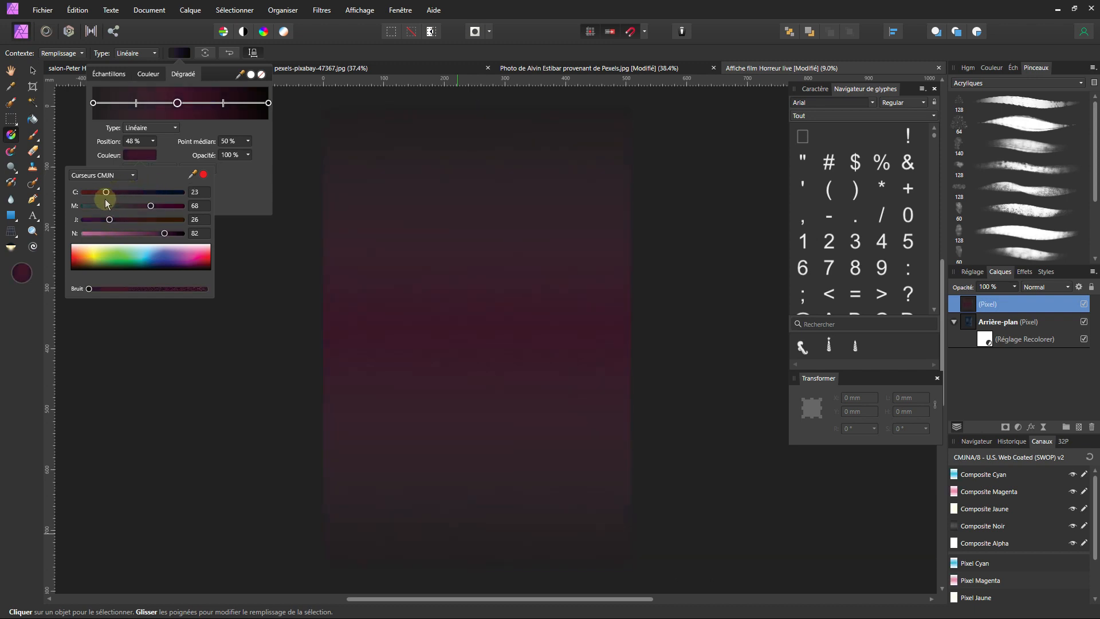
pyautogui.click(105, 206)
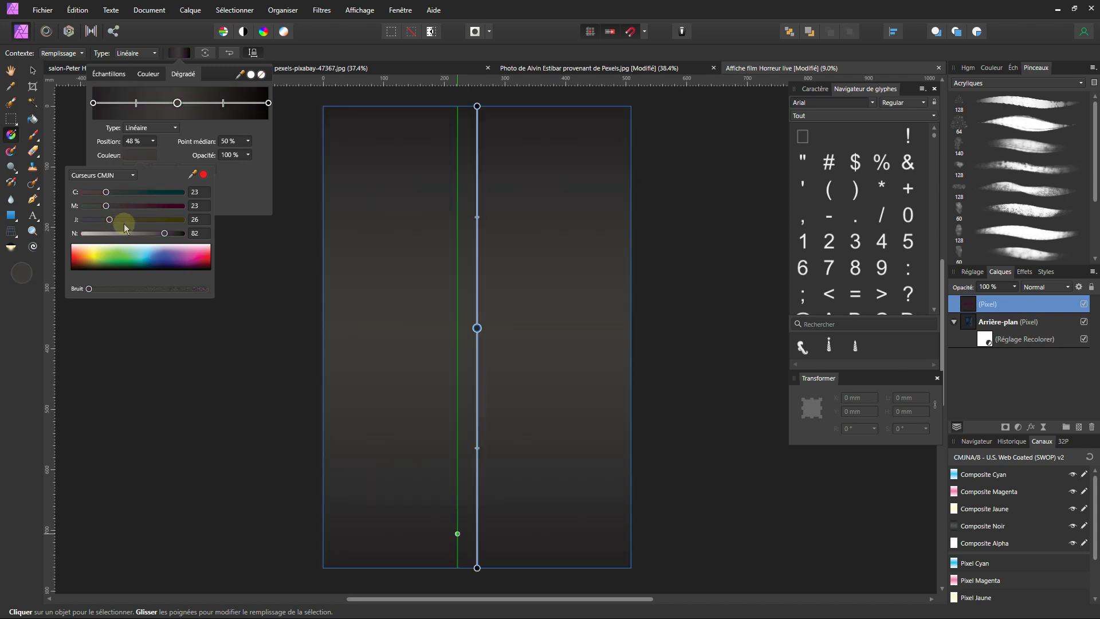
pyautogui.moveTo(127, 219); pyautogui.dragTo(135, 217)
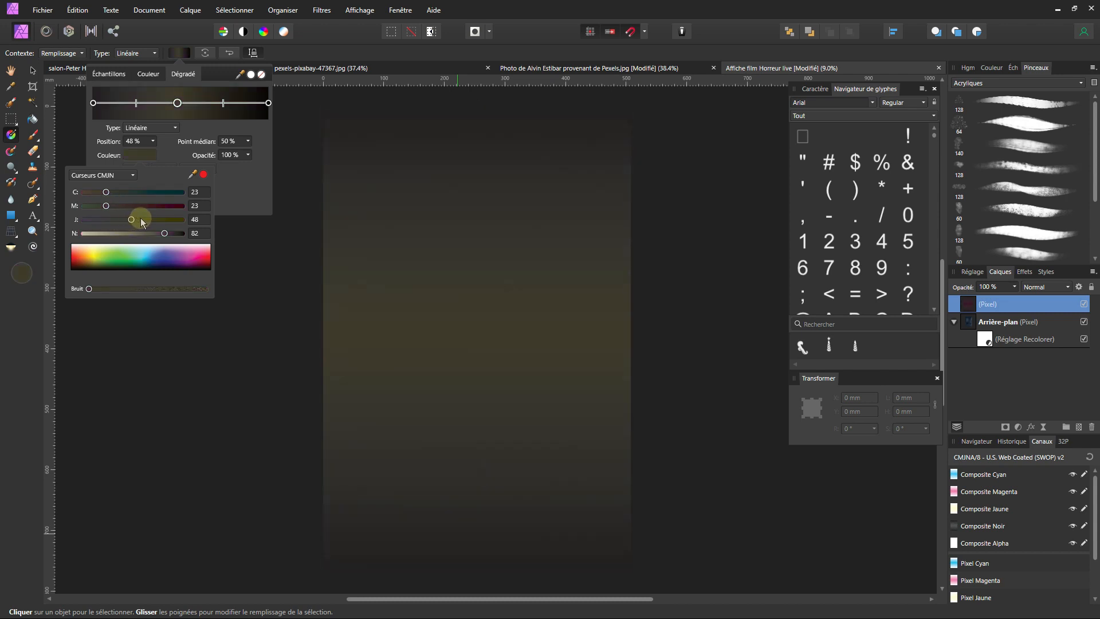
pyautogui.click(142, 219)
pyautogui.click(150, 233)
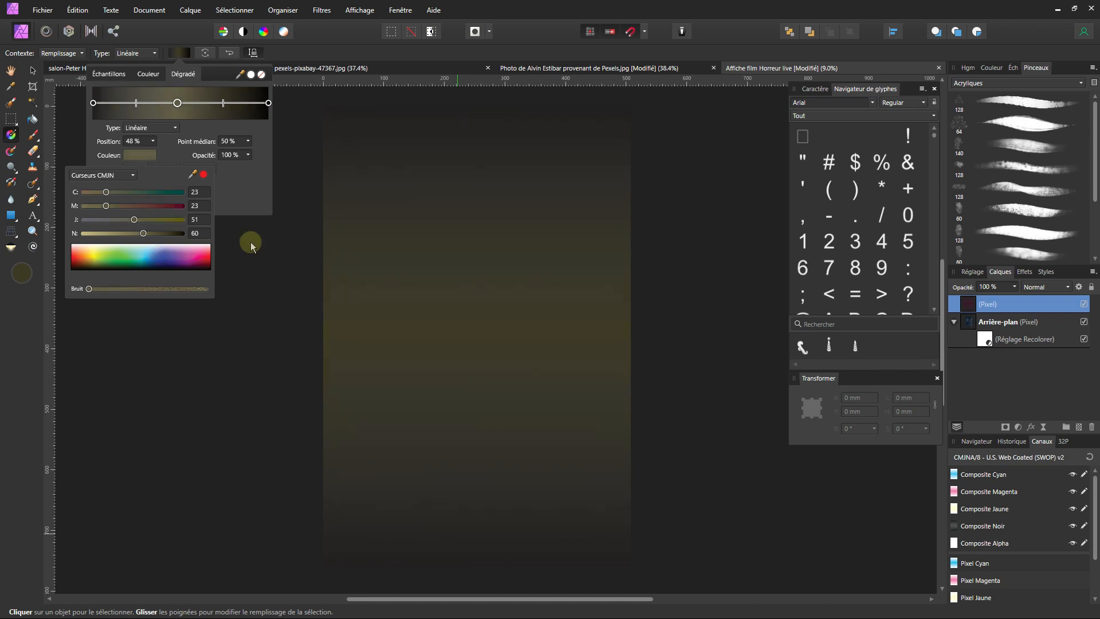
# - Set the gradient layer's blend mode to Produit and move the middle gradient stop down to about the photo's floor line
pyautogui.click(1022, 301)
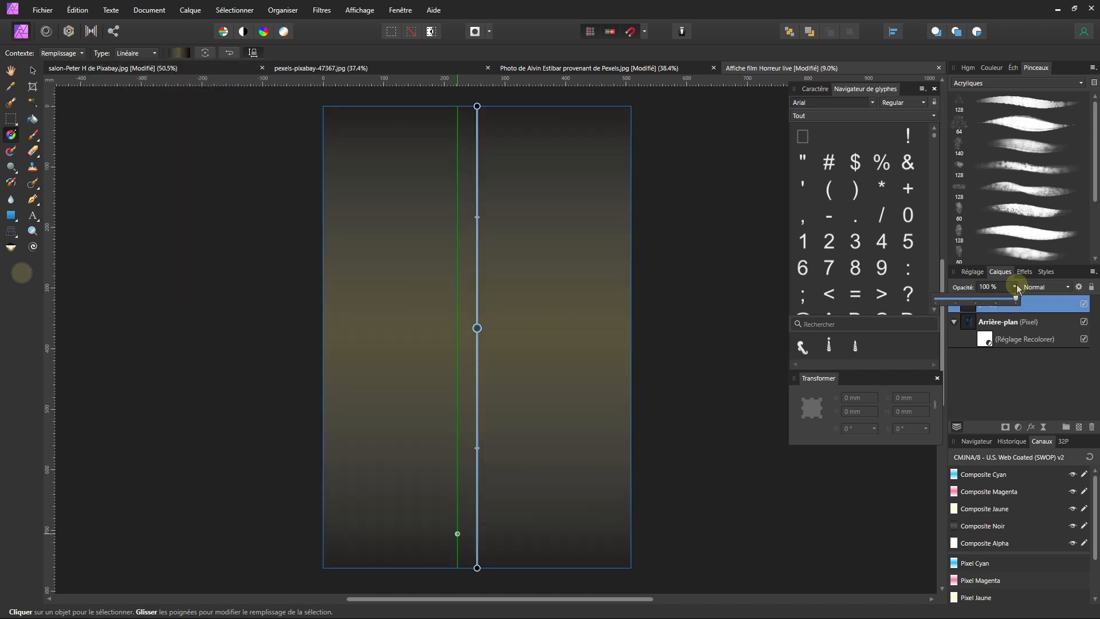
pyautogui.click(1069, 286)
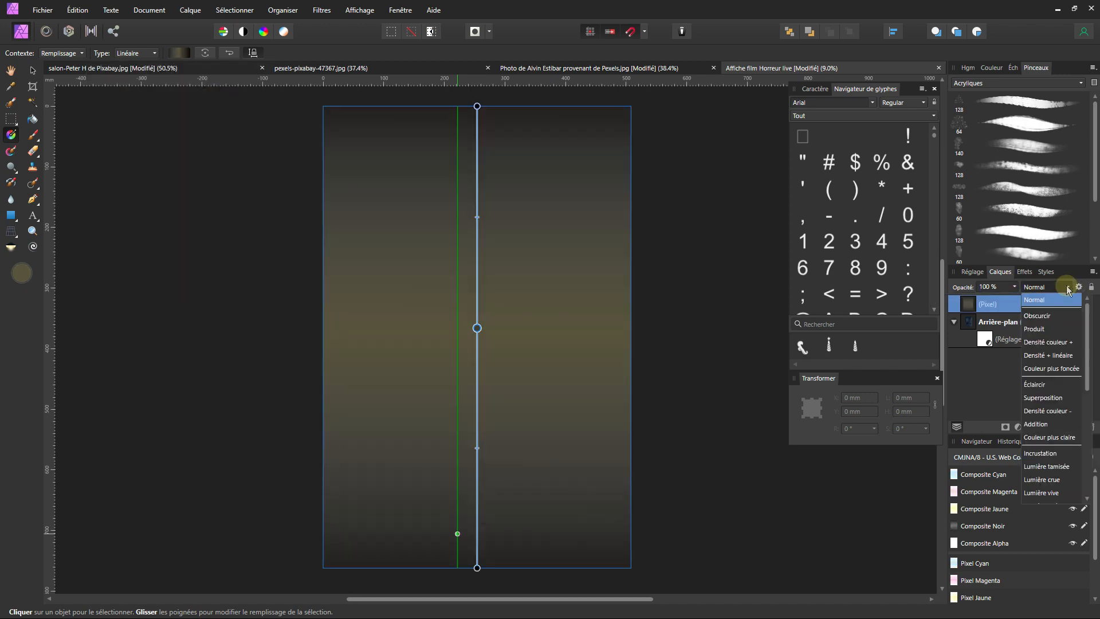
pyautogui.click(1049, 329)
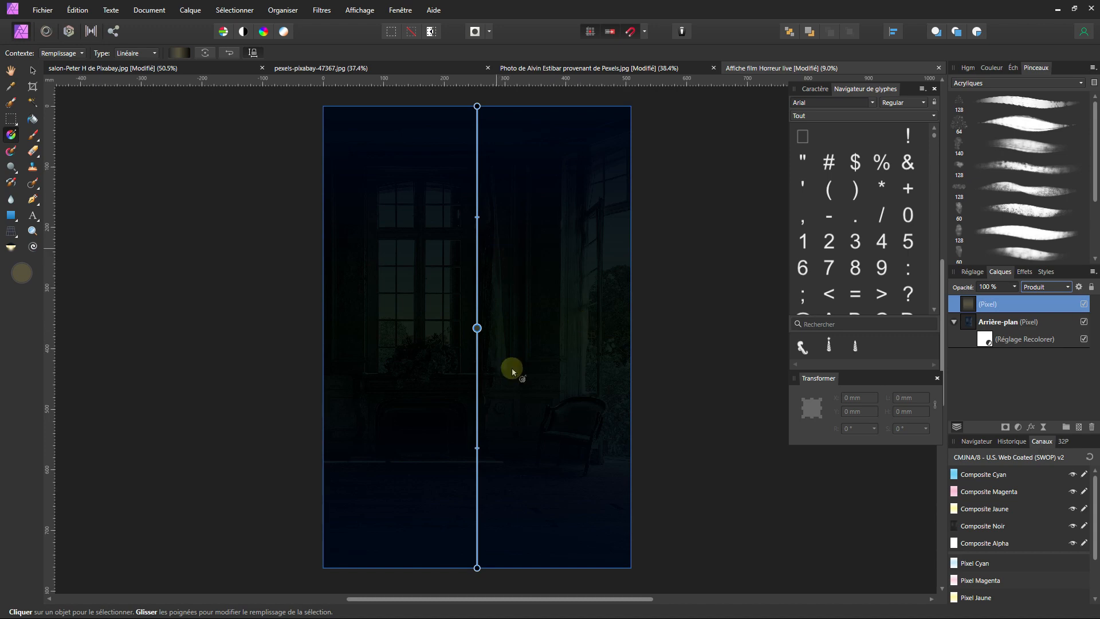
pyautogui.moveTo(477, 328); pyautogui.dragTo(481, 462)
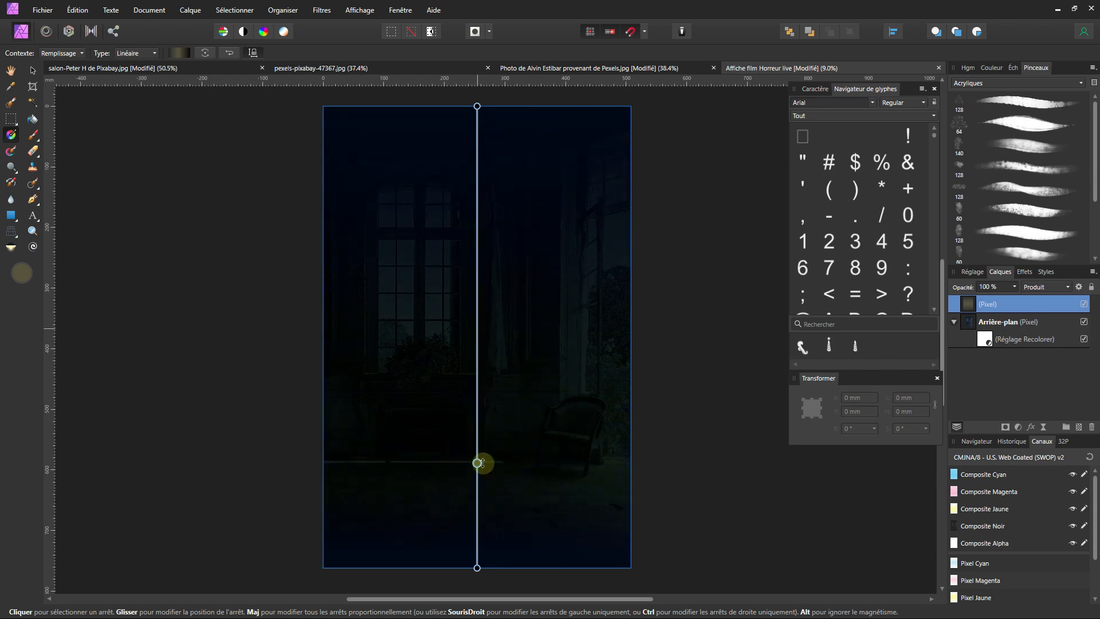
# - Shift the gradient's upper midpoint to just over a third of its segment and the lower midpoint to slightly before halfway
pyautogui.click(180, 52)
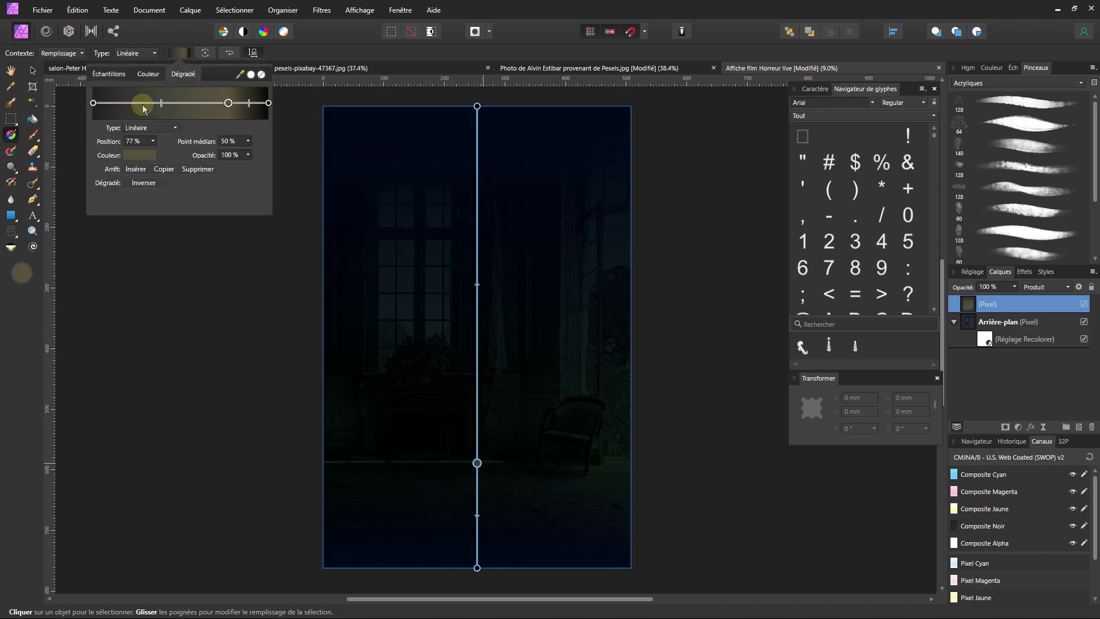
pyautogui.moveTo(164, 109)
pyautogui.mouseDown()
pyautogui.moveTo(111, 108)
pyautogui.moveTo(126, 104)
pyautogui.mouseUp()
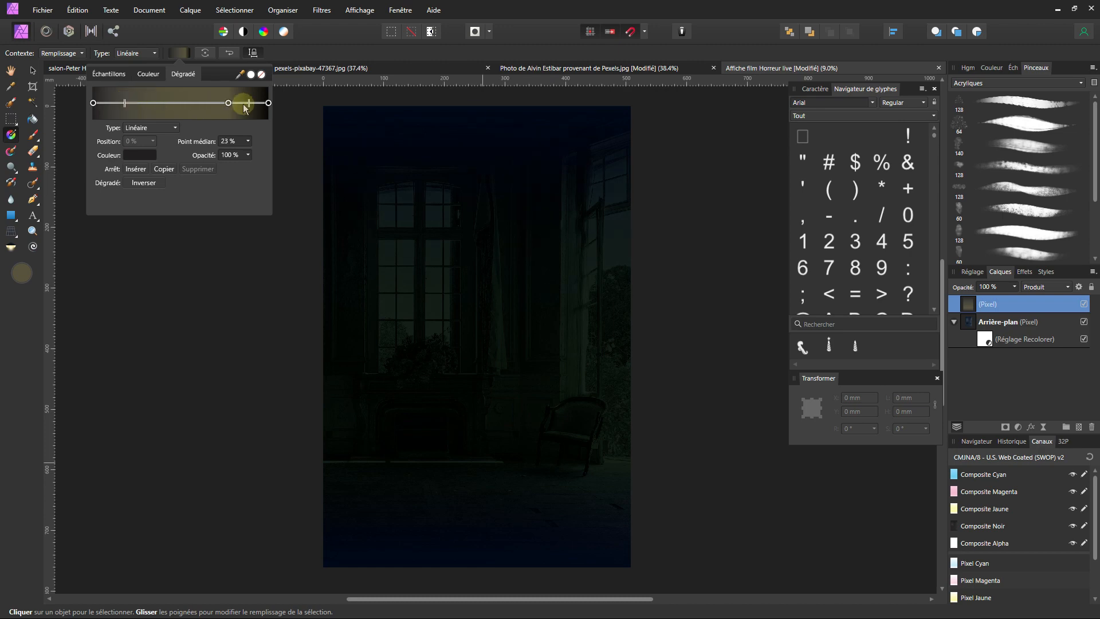
pyautogui.moveTo(248, 104)
pyautogui.mouseDown()
pyautogui.moveTo(232, 105)
pyautogui.moveTo(247, 107)
pyautogui.mouseUp()
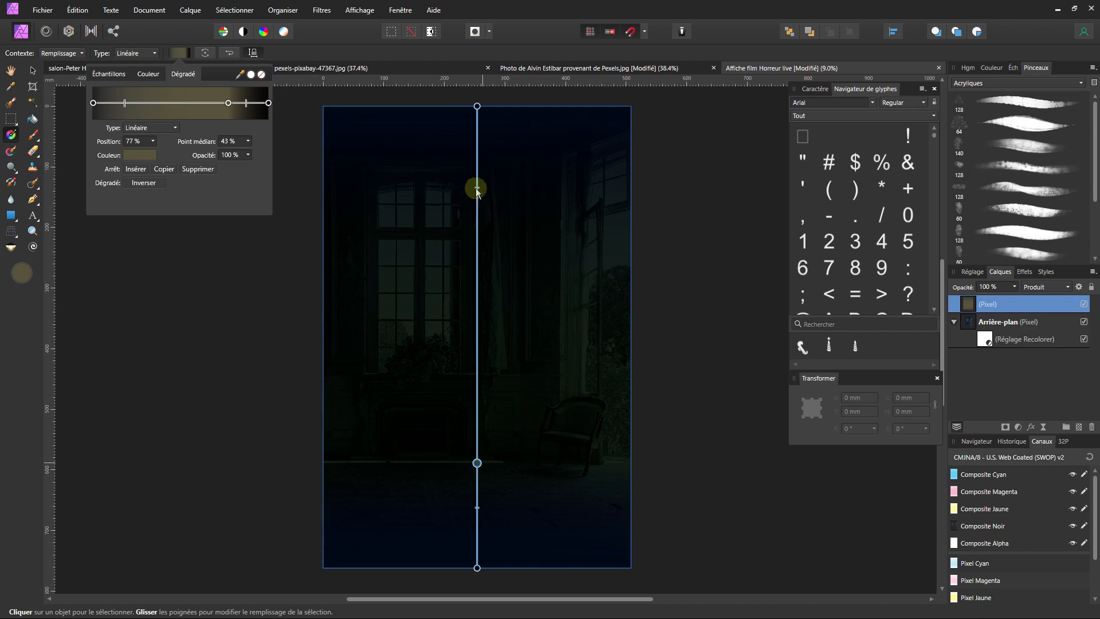
pyautogui.moveTo(476, 188)
pyautogui.mouseDown()
pyautogui.moveTo(482, 259)
pyautogui.moveTo(484, 239)
pyautogui.mouseUp()
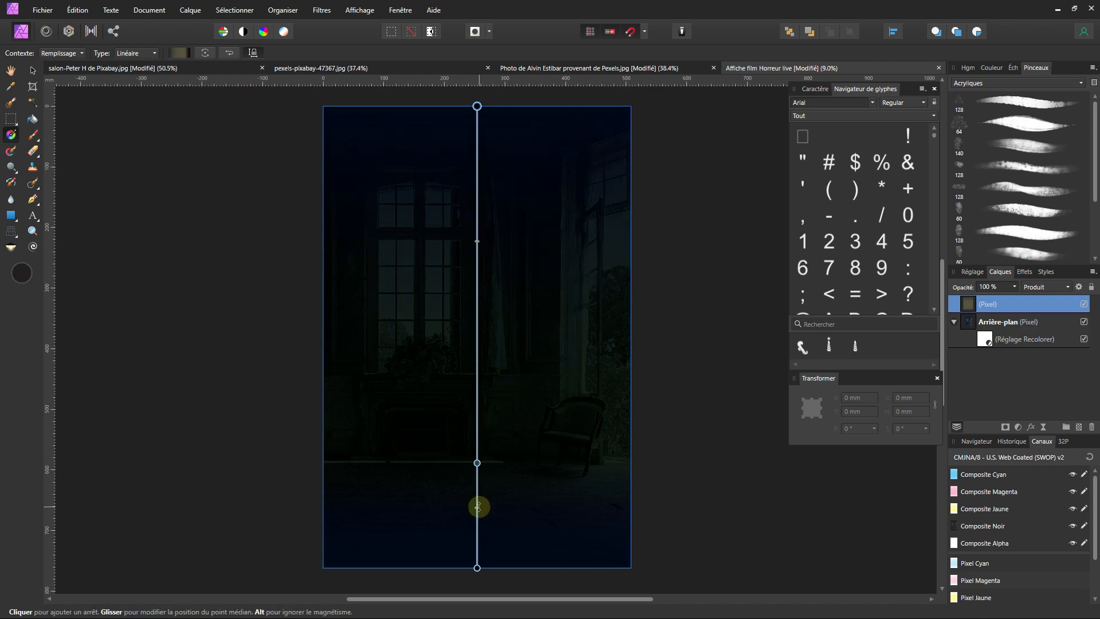
pyautogui.moveTo(479, 507)
pyautogui.mouseDown()
pyautogui.moveTo(480, 519)
pyautogui.moveTo(479, 506)
pyautogui.mouseUp()
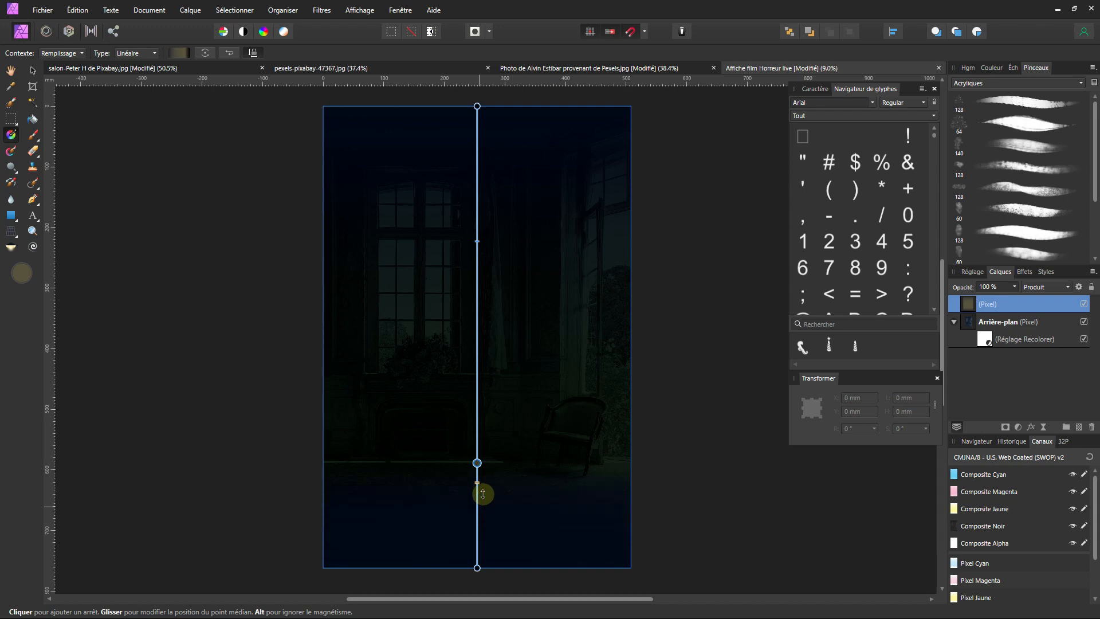
pyautogui.moveTo(483, 505); pyautogui.dragTo(484, 509)
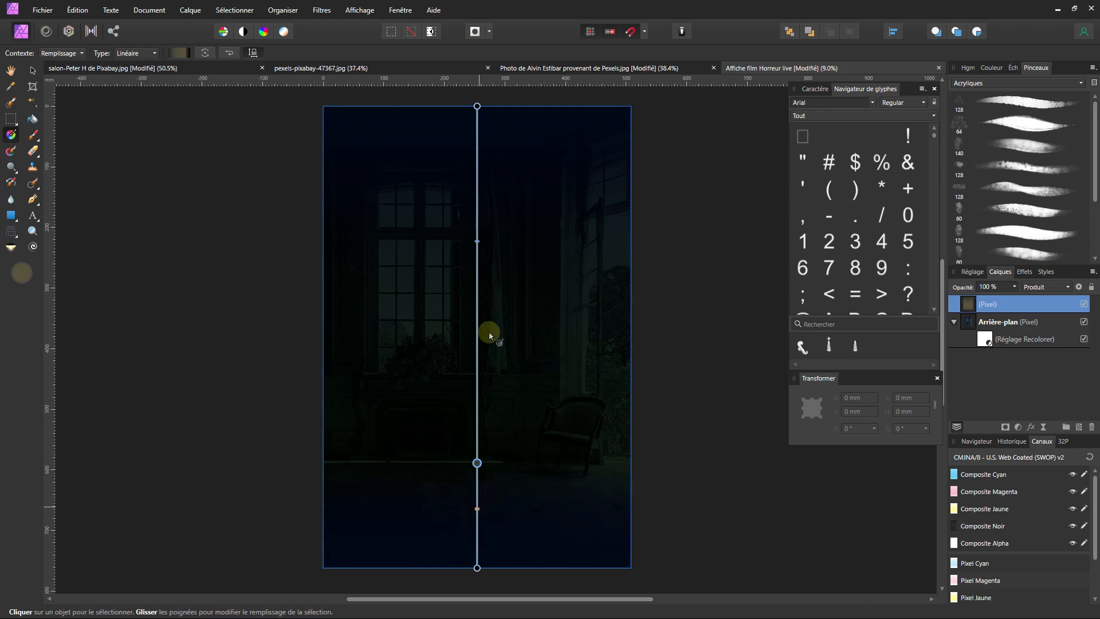
# - Leave gradient editing by selecting the salon background with the Move tool, and save the poster document
pyautogui.click(33, 70)
pyautogui.click(166, 200)
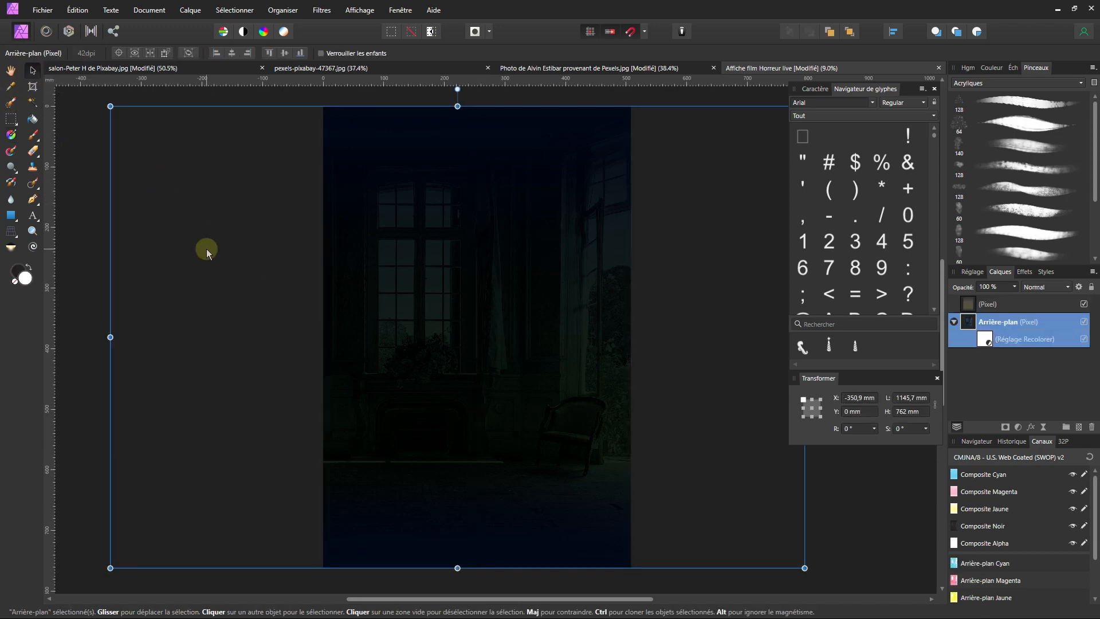
pyautogui.press('ctrl')
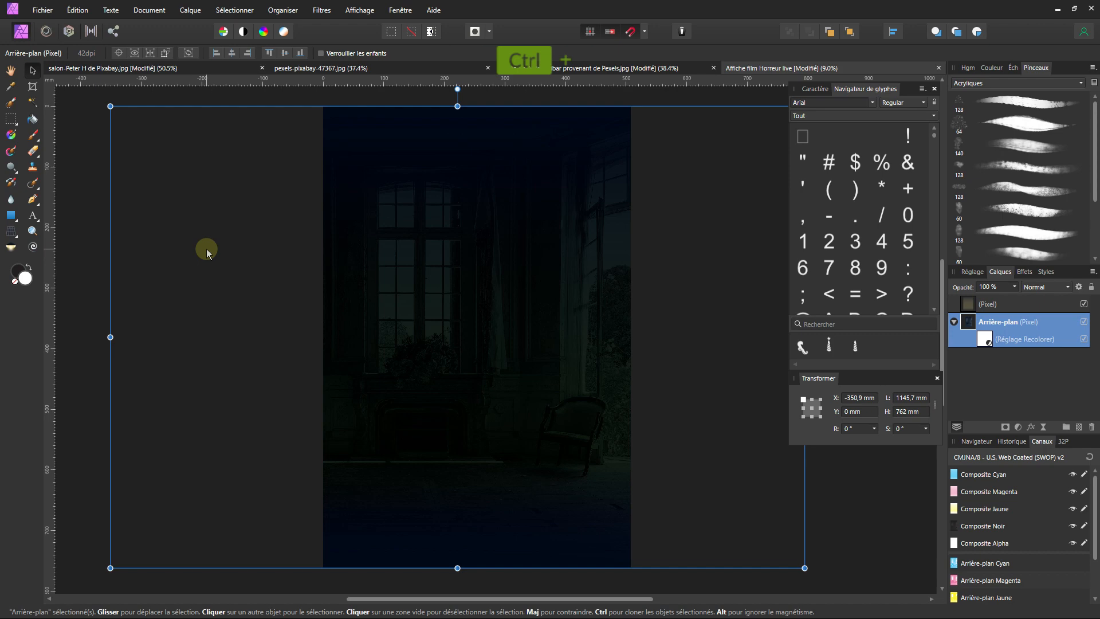
pyautogui.hotkey('ctrl', 's')
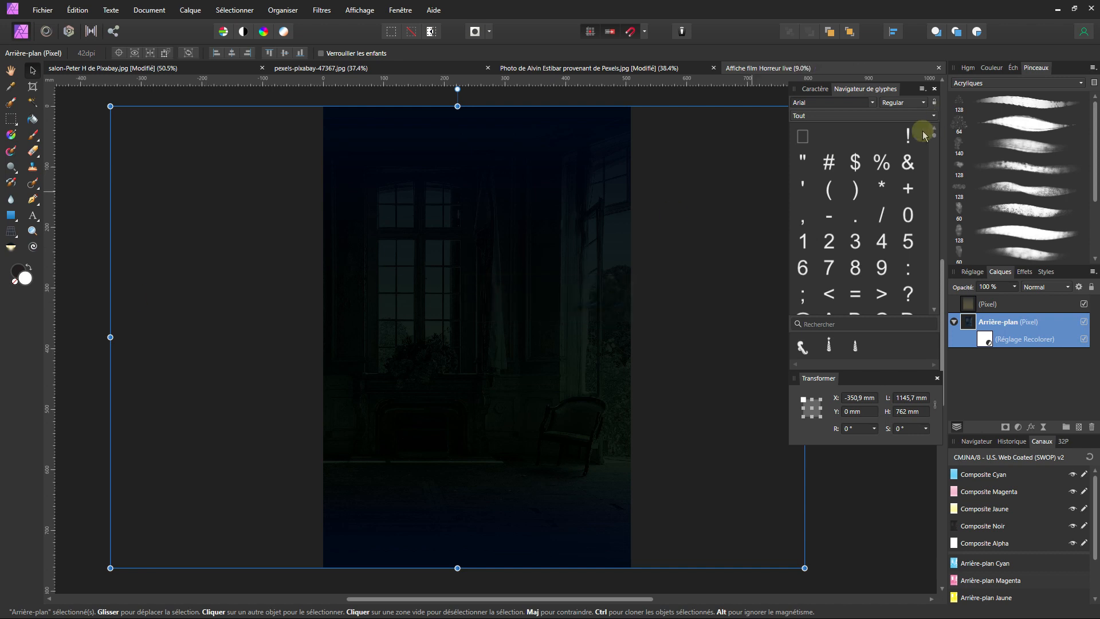
# - Set the gradient pixel layer's blend mode to Lumière crue and place it beneath the salon background layer
pyautogui.click(1036, 305)
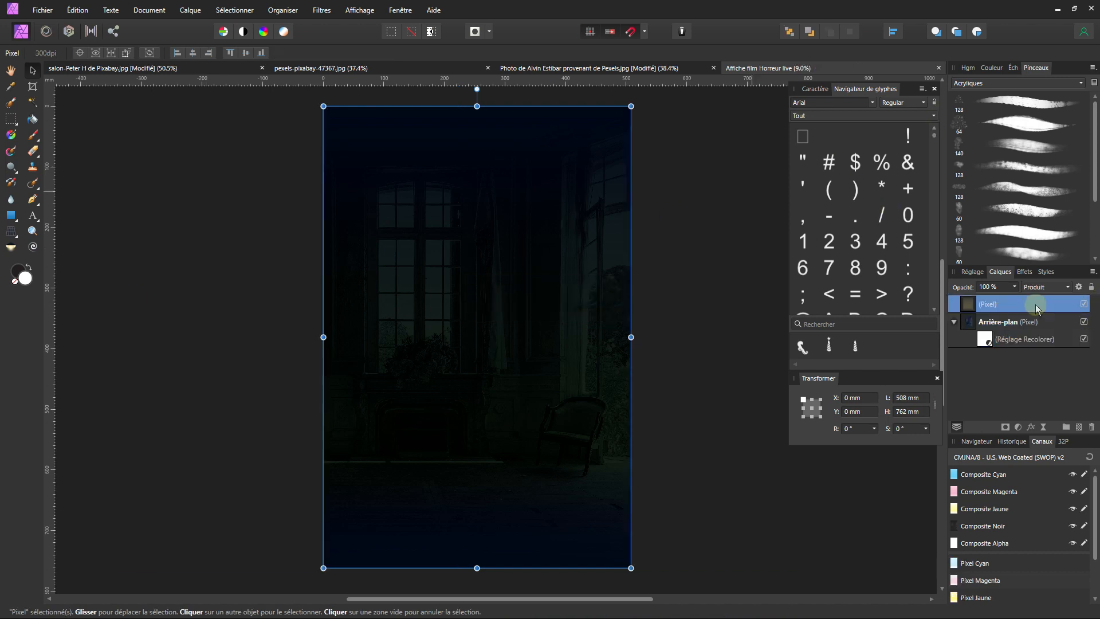
pyautogui.click(1067, 287)
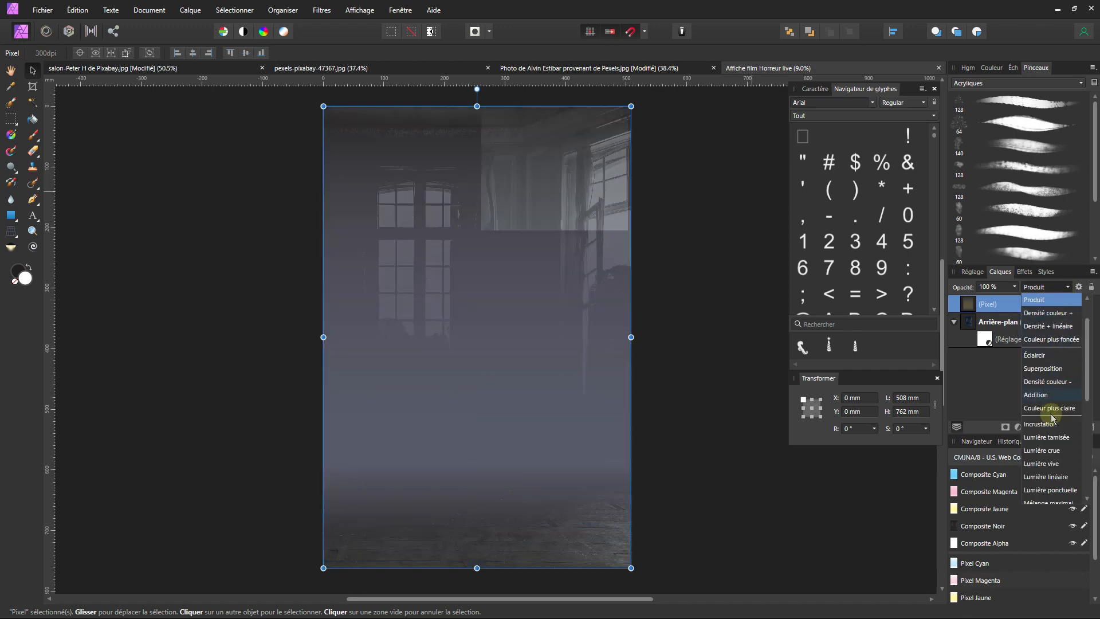
pyautogui.click(1051, 455)
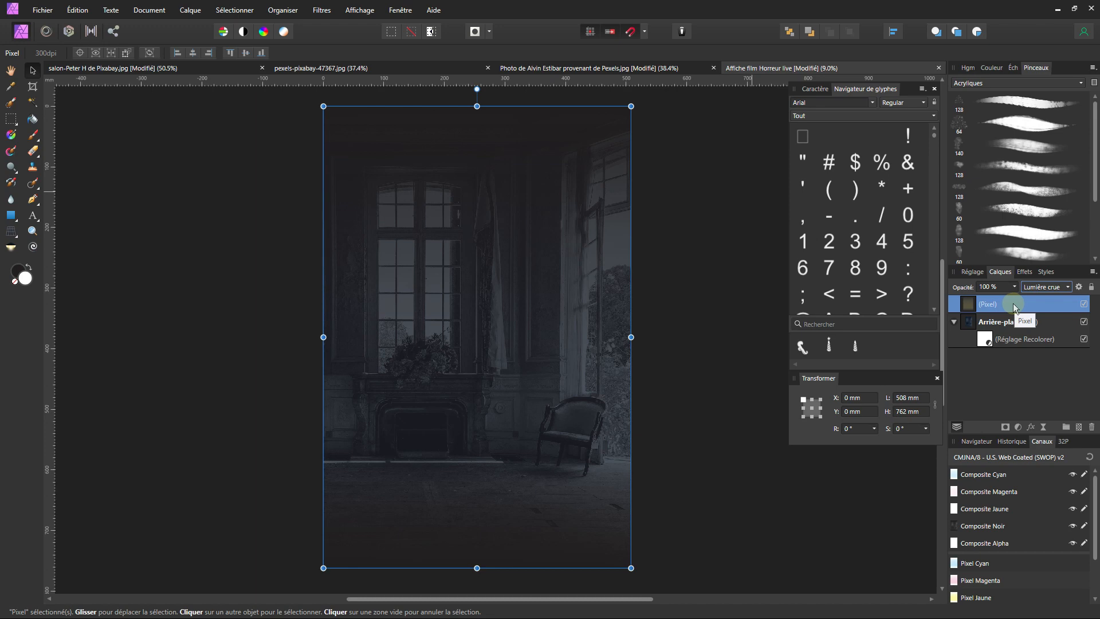
pyautogui.moveTo(1014, 309); pyautogui.dragTo(1008, 367)
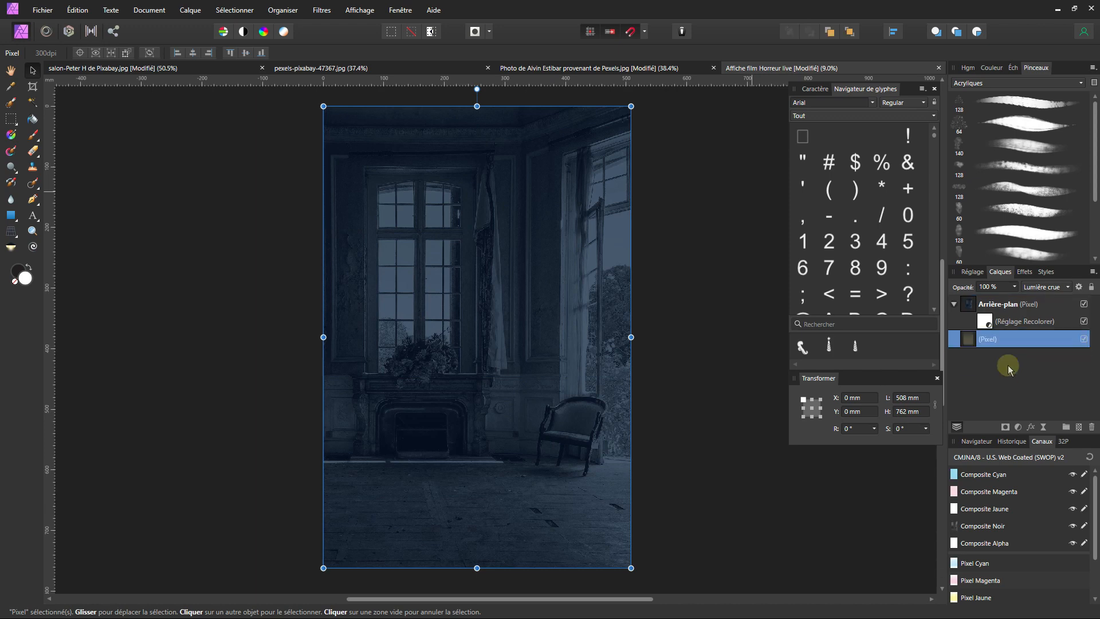
# - Set the blend mode of the salon Arrière-plan layer to Produit
pyautogui.click(997, 301)
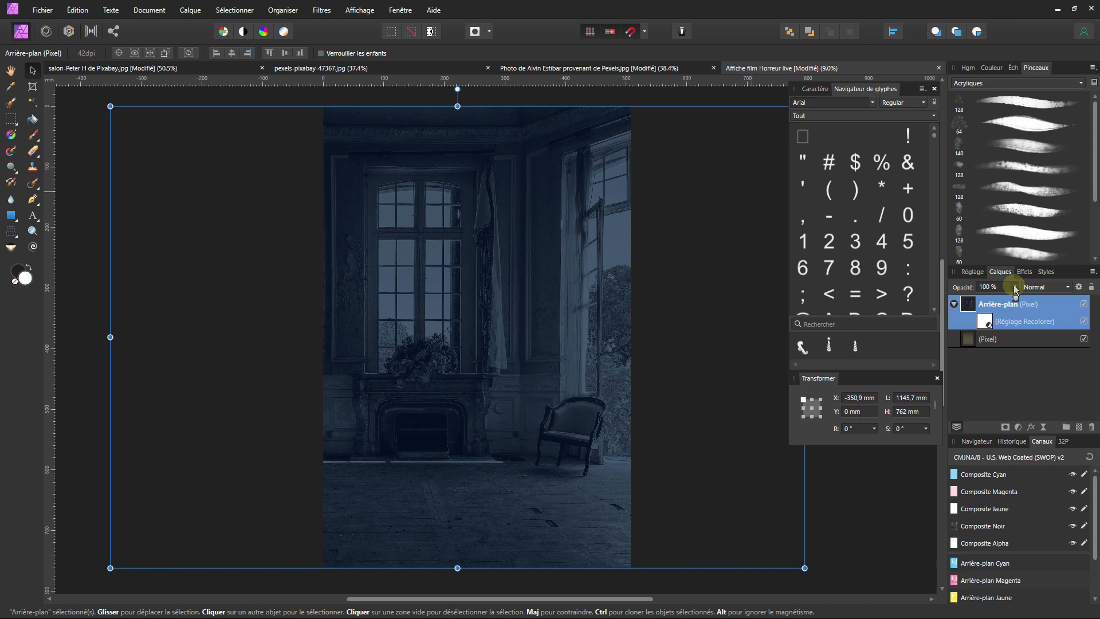
pyautogui.click(1014, 287)
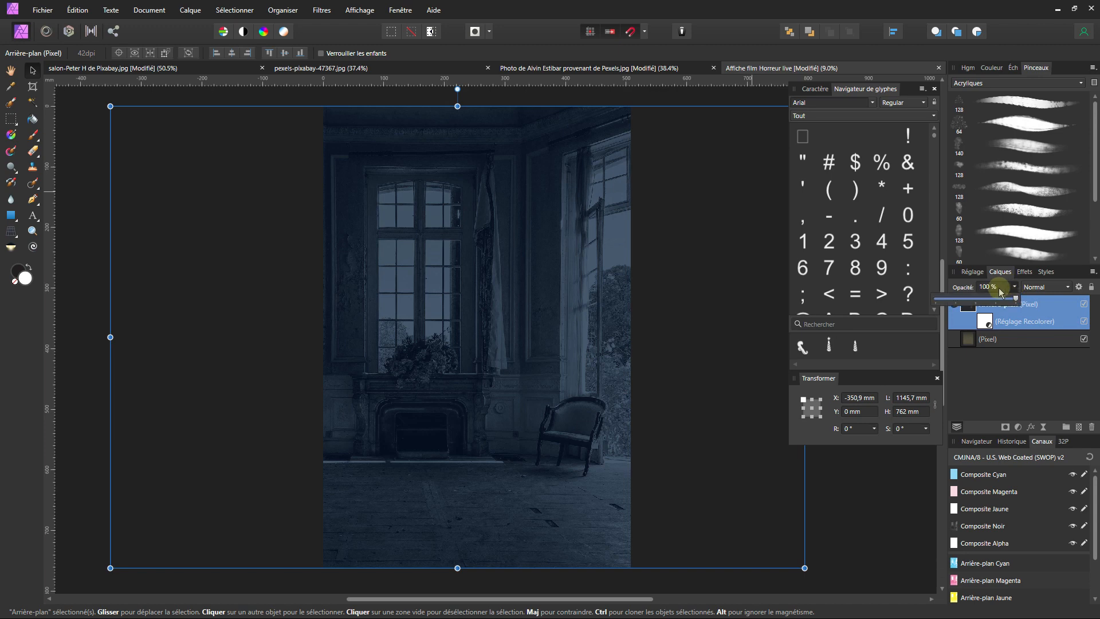
pyautogui.click(1068, 288)
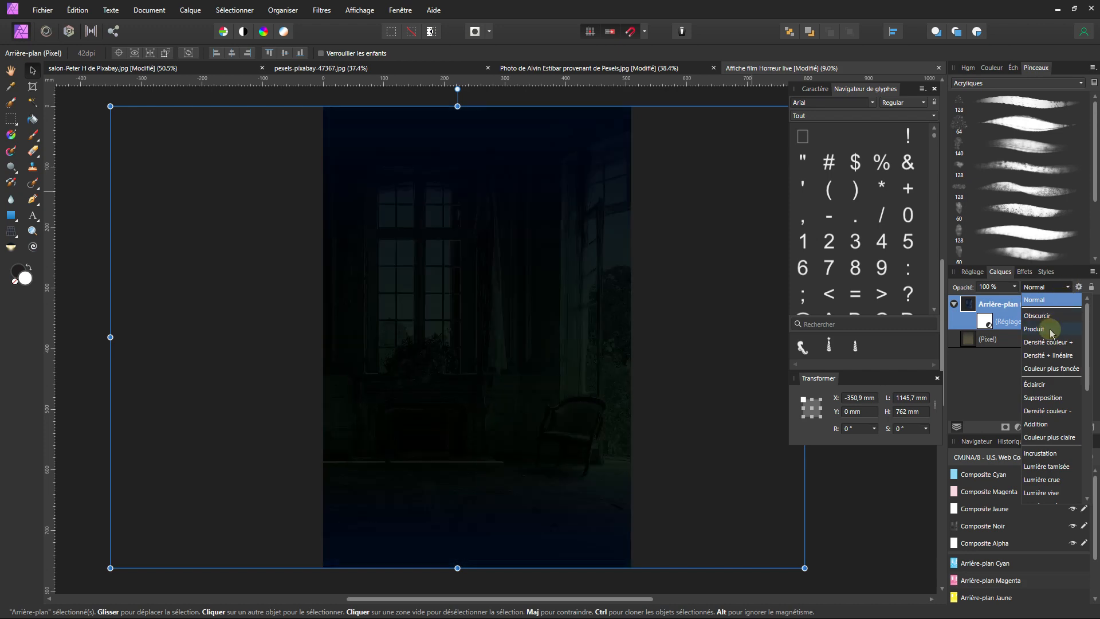
pyautogui.click(1052, 330)
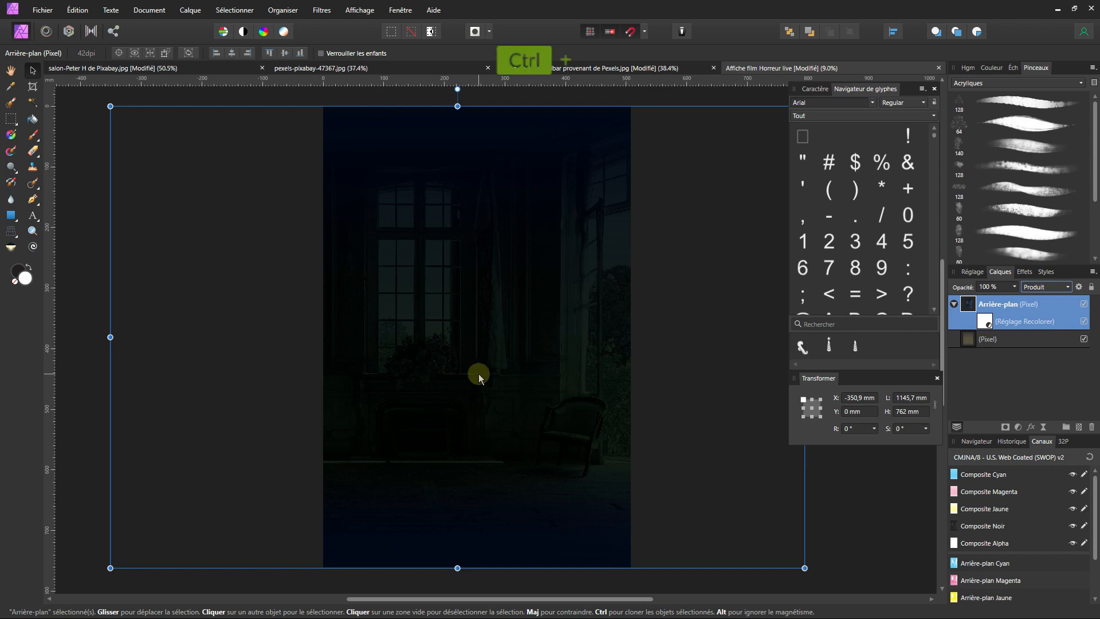
# - Check the selection outline around the girl in the black-and-white garden photo document and copy the selected girl
pyautogui.scroll(-1, 479, 373)
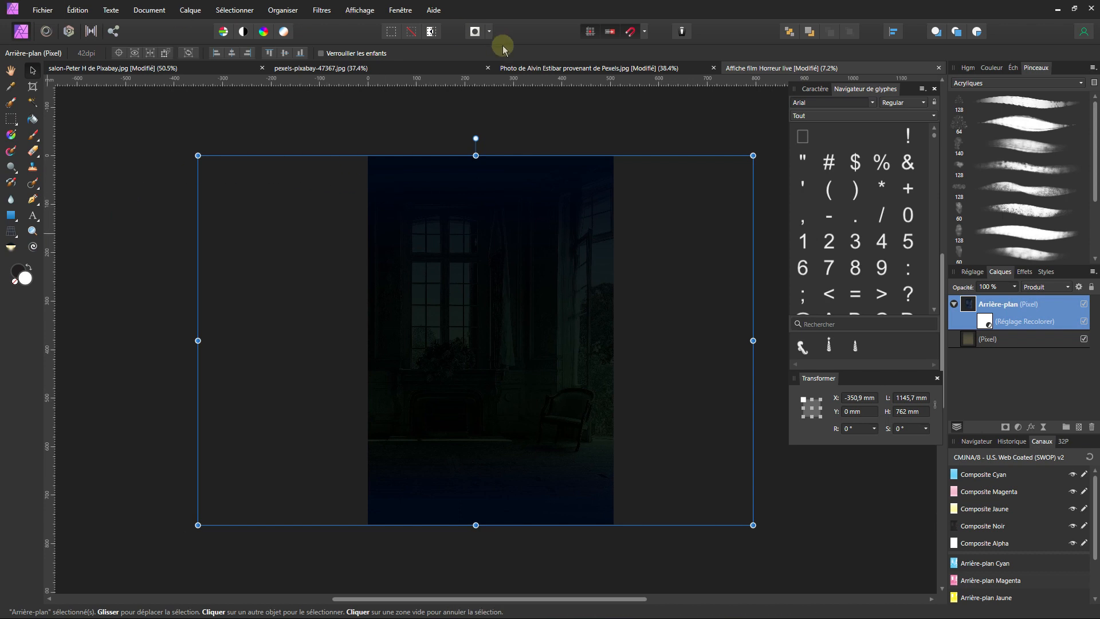
pyautogui.click(319, 67)
pyautogui.click(534, 67)
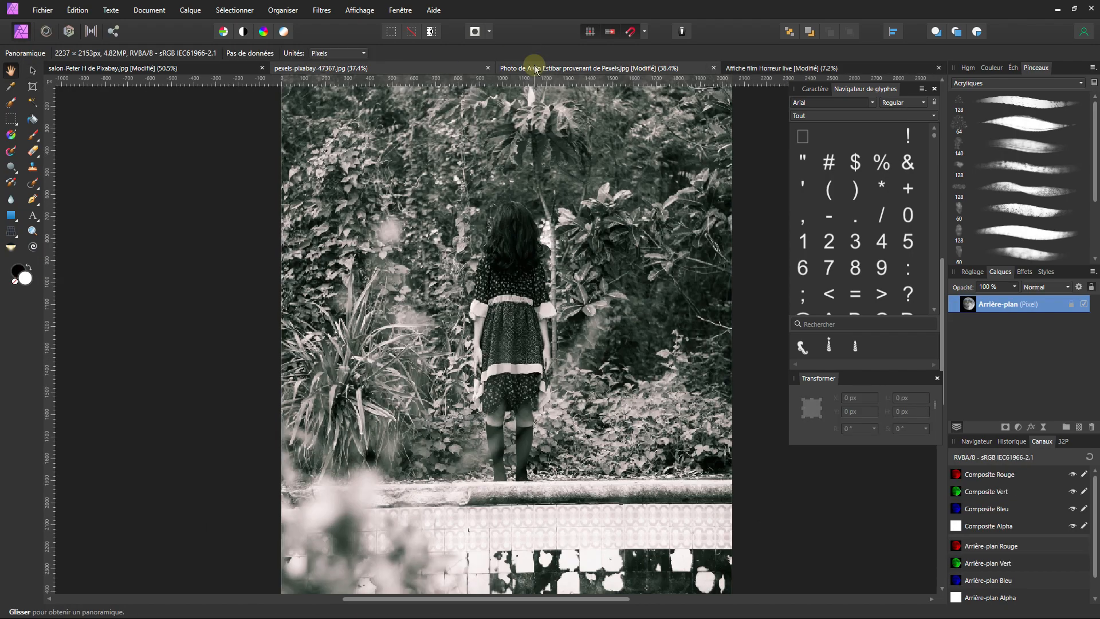
pyautogui.press('p')
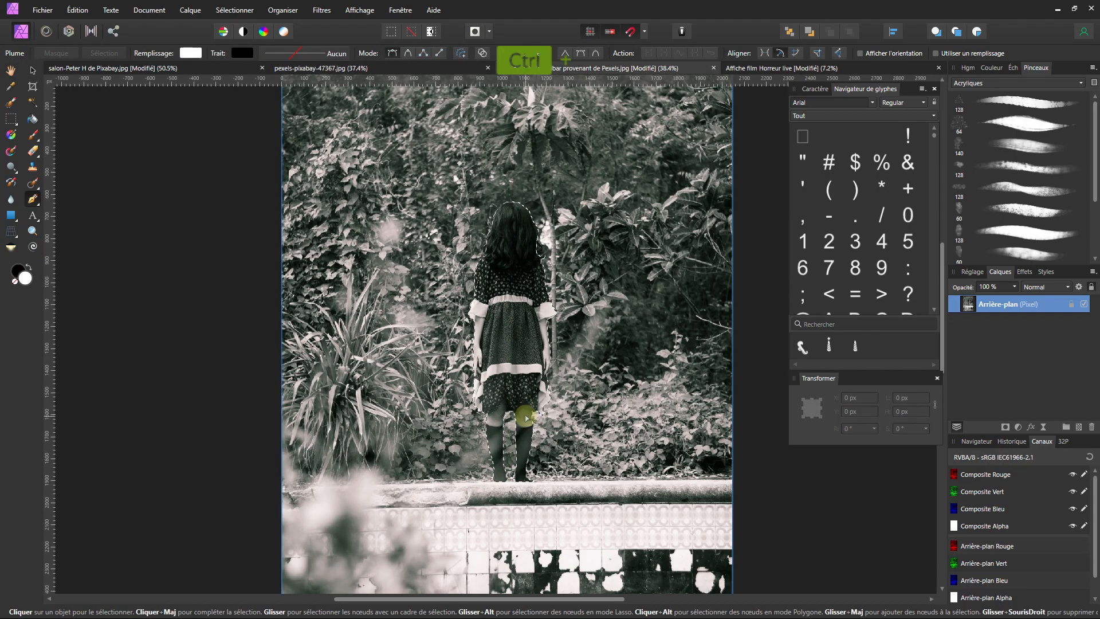
pyautogui.scroll(2, 530, 419)
pyautogui.scroll(2, 522, 389)
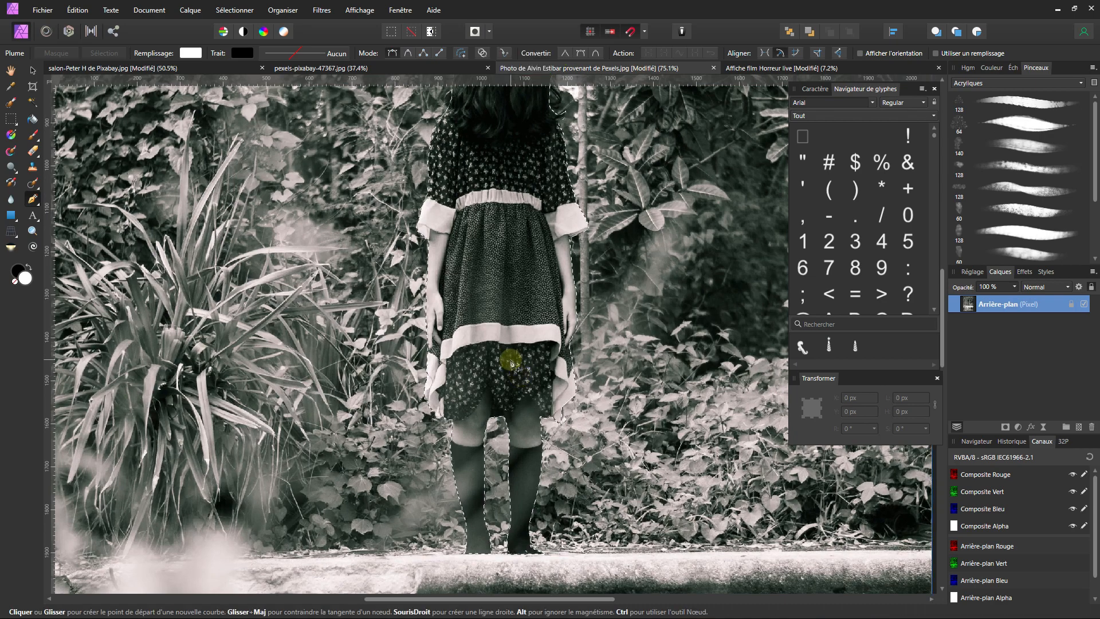
pyautogui.scroll(-3, 504, 363)
pyautogui.scroll(2, 489, 323)
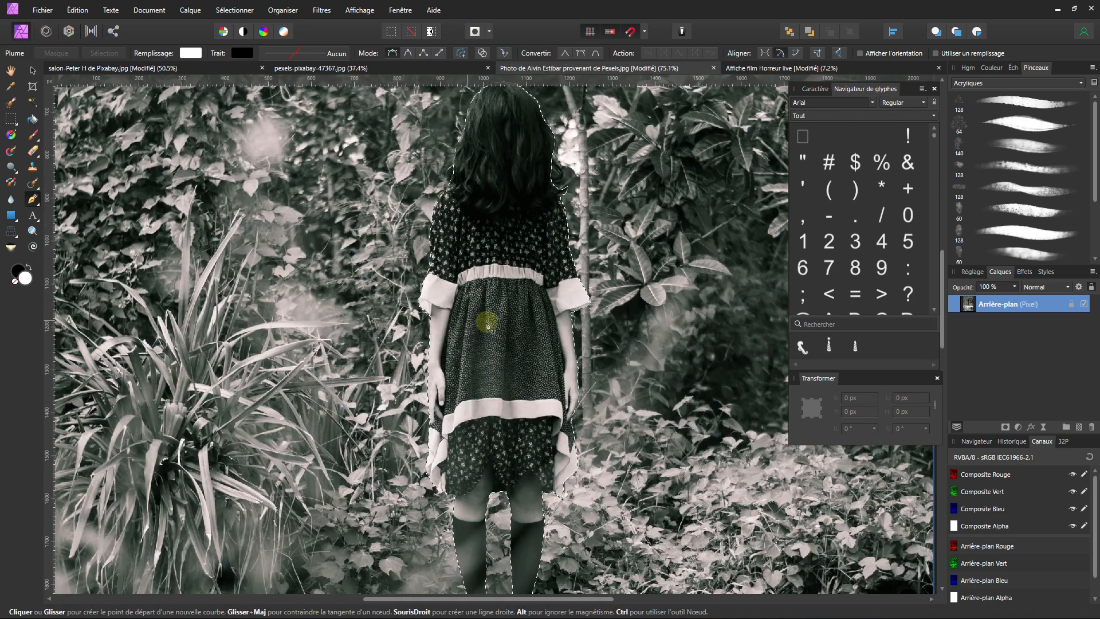
pyautogui.scroll(-1, 490, 348)
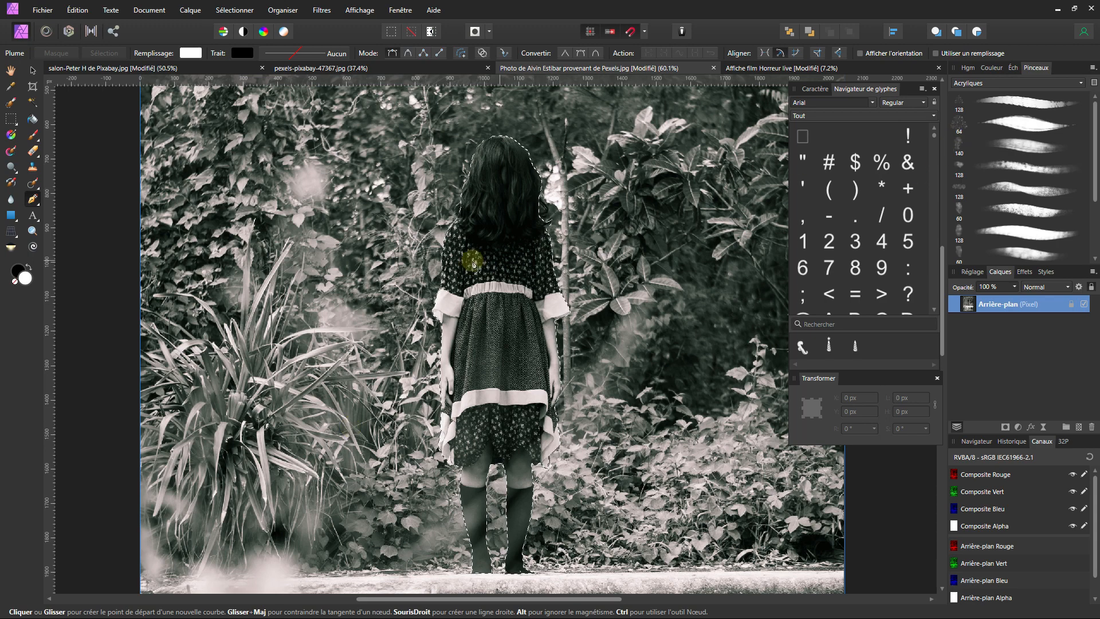
pyautogui.press('ctrl')
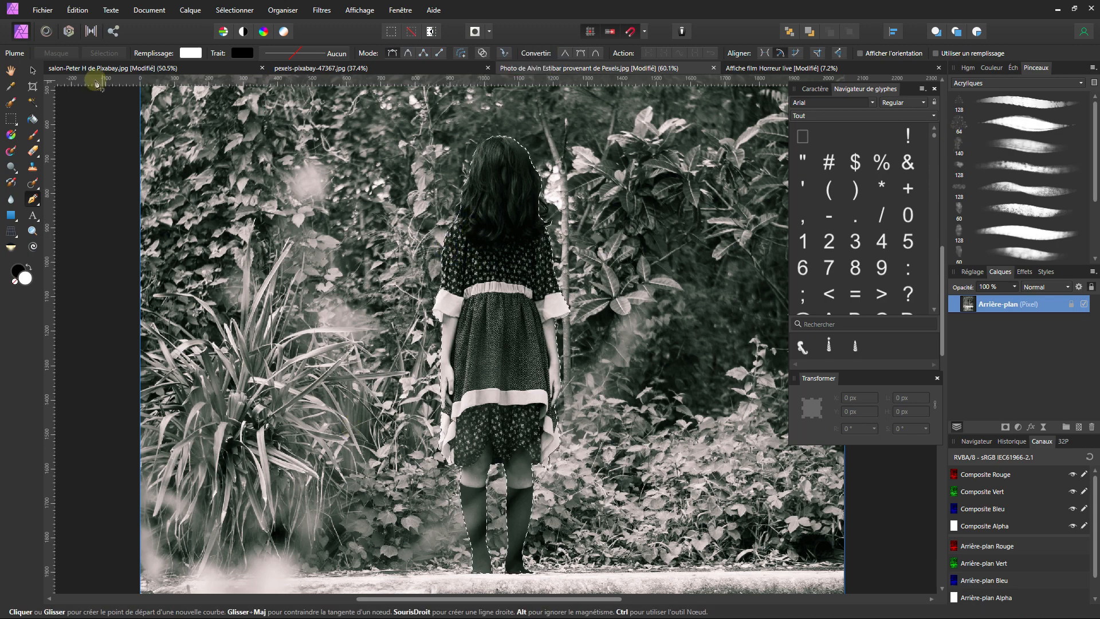
# - Paste the girl into the horror poster and position her near the horizontal centre with her feet on the page's bottom edge
pyautogui.click(747, 68)
pyautogui.press('v')
pyautogui.hotkey('ctrl', 'v')
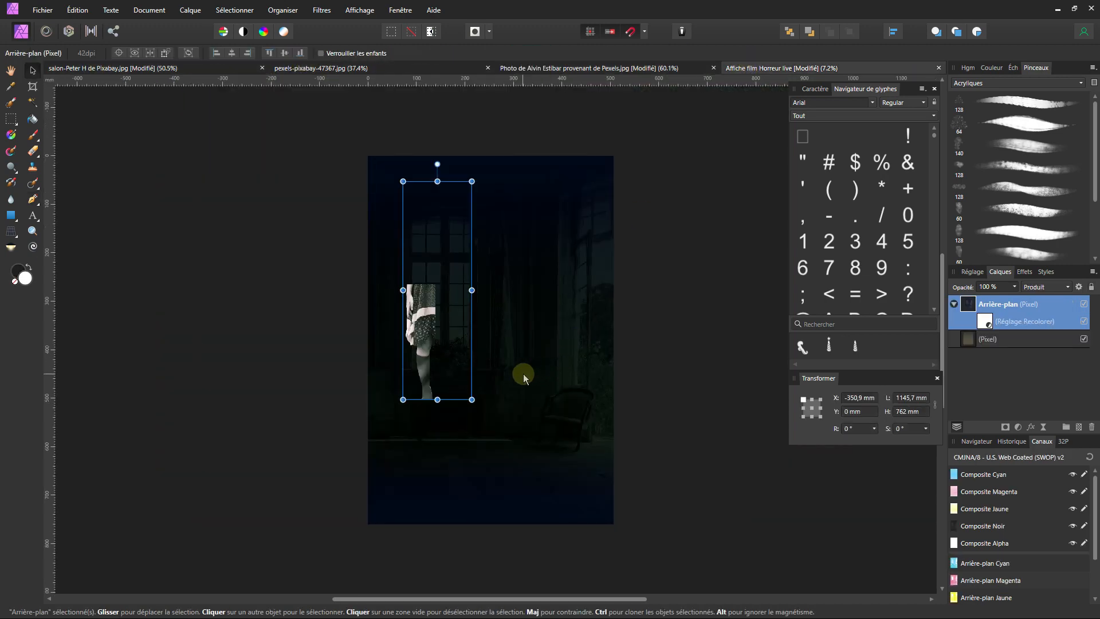
pyautogui.scroll(1, 487, 395)
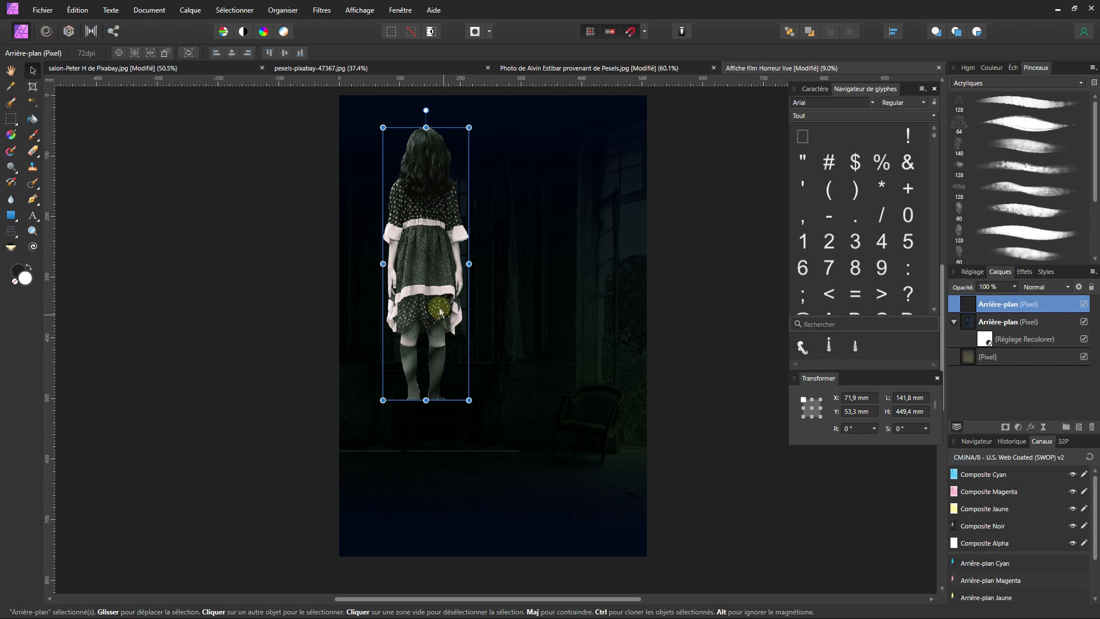
pyautogui.moveTo(438, 289); pyautogui.dragTo(493, 447)
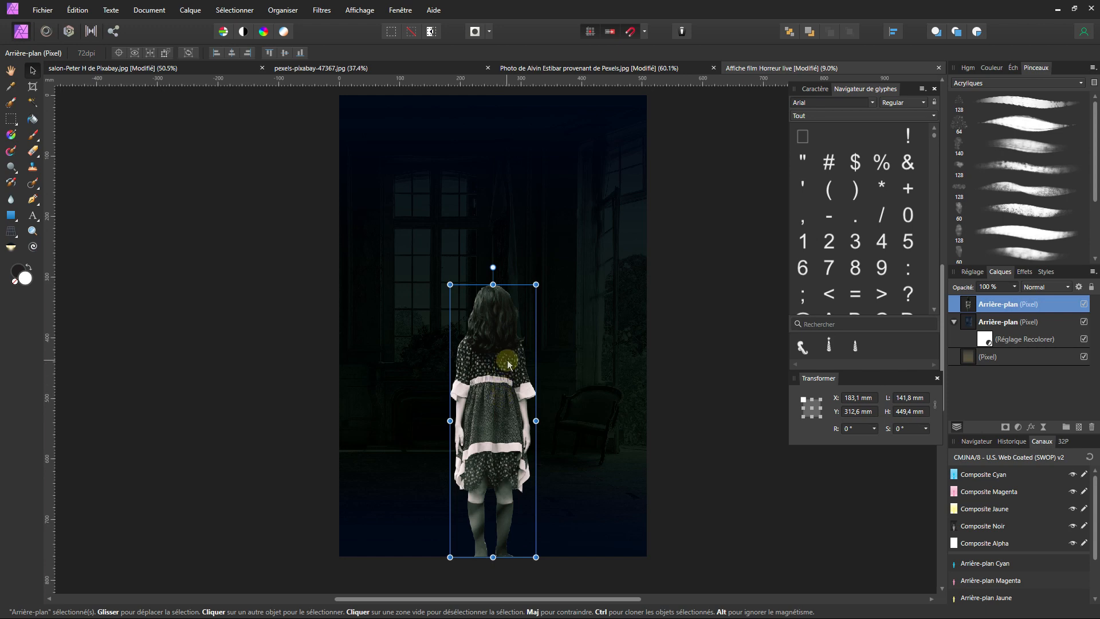
# - Examine the full garden photo to compare the girl with its foreground and lower area
pyautogui.click(604, 72)
pyautogui.press('p')
pyautogui.scroll(-6, 524, 401)
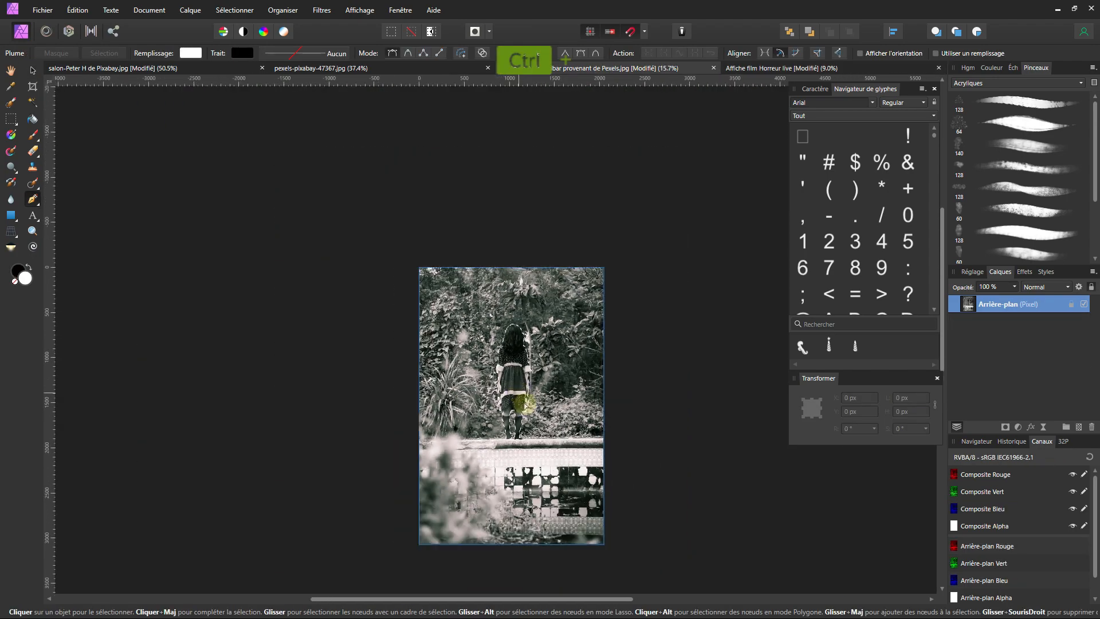
pyautogui.moveTo(527, 401); pyautogui.dragTo(513, 382)
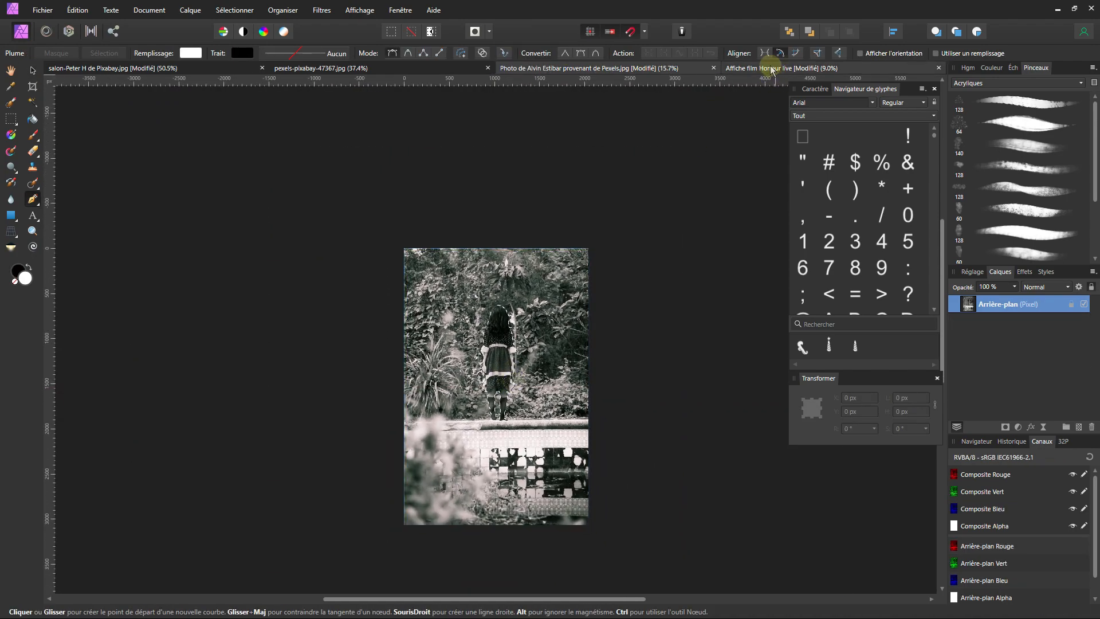
# - Back in the poster, enlarge the girl proportionally to about 150.6 × 477.2 mm, keeping her feet at the page's bottom edge
pyautogui.click(771, 70)
pyautogui.scroll(1, 529, 435)
pyautogui.press('v')
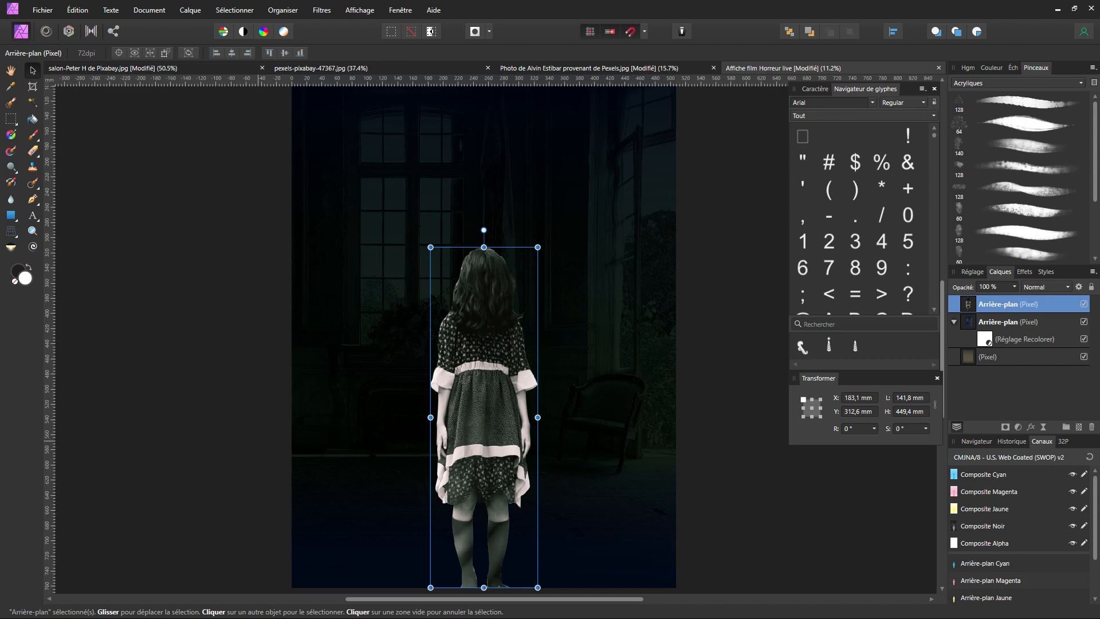
pyautogui.scroll(-1, 523, 273)
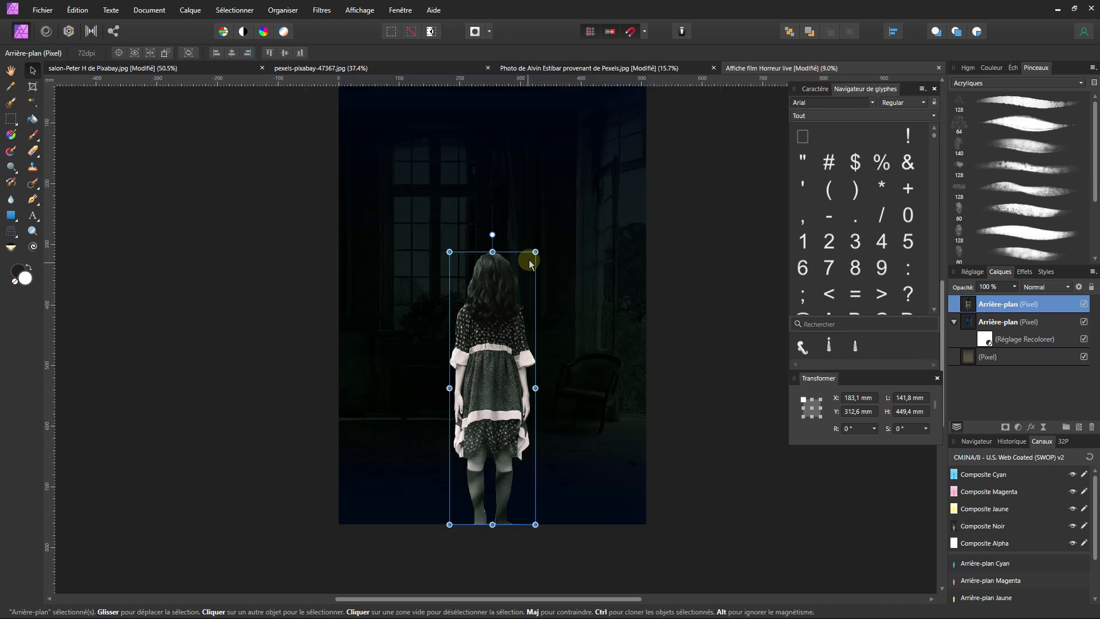
pyautogui.moveTo(537, 256); pyautogui.dragTo(542, 232)
pyautogui.moveTo(509, 367); pyautogui.dragTo(511, 372)
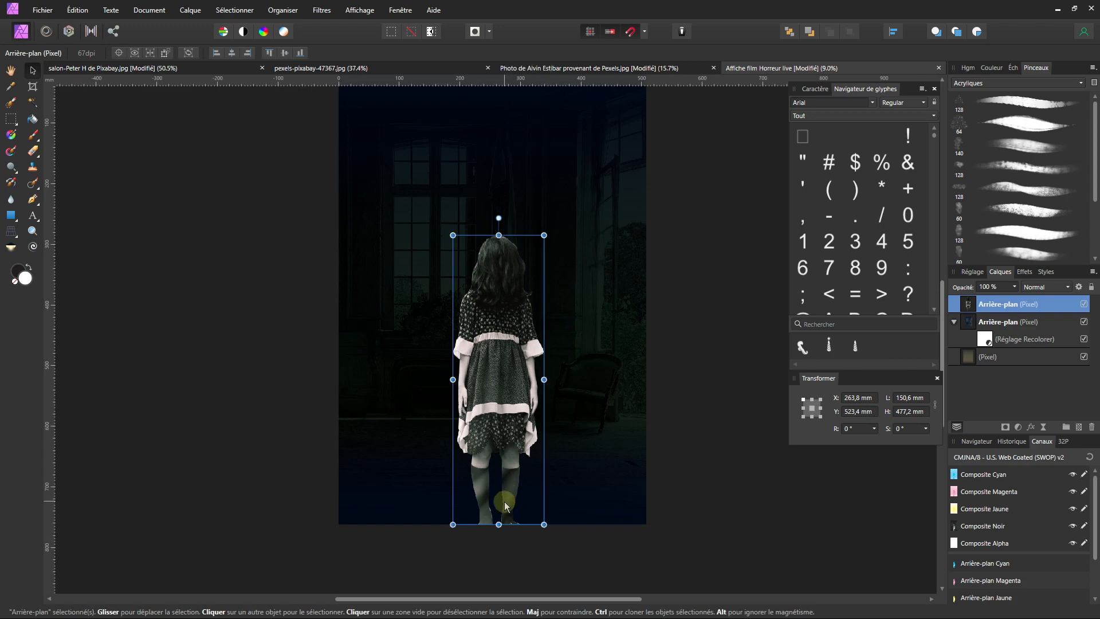
# - Nudge the girl down to a centre Y of about 525.4 mm so the base of her feet extends past the page edge
pyautogui.scroll(5, 507, 516)
pyautogui.keyDown('ctrl'); pyautogui.scroll(4, 492, 507); pyautogui.keyUp('ctrl')
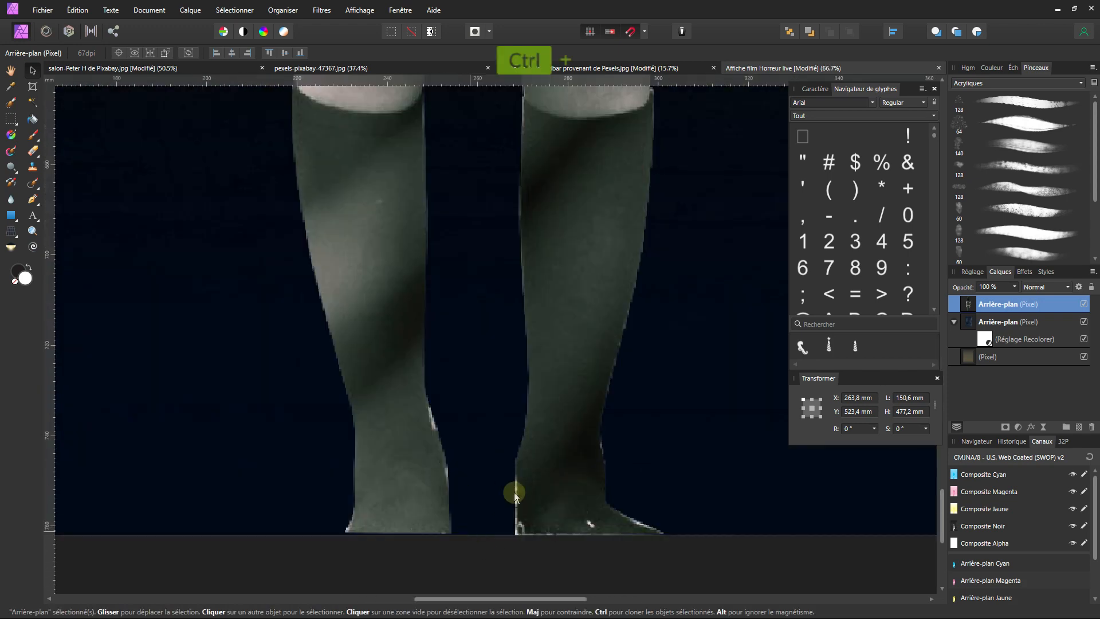
pyautogui.moveTo(541, 468); pyautogui.dragTo(540, 473)
pyautogui.keyDown('ctrl'); pyautogui.scroll(-9, 541, 473); pyautogui.keyUp('ctrl')
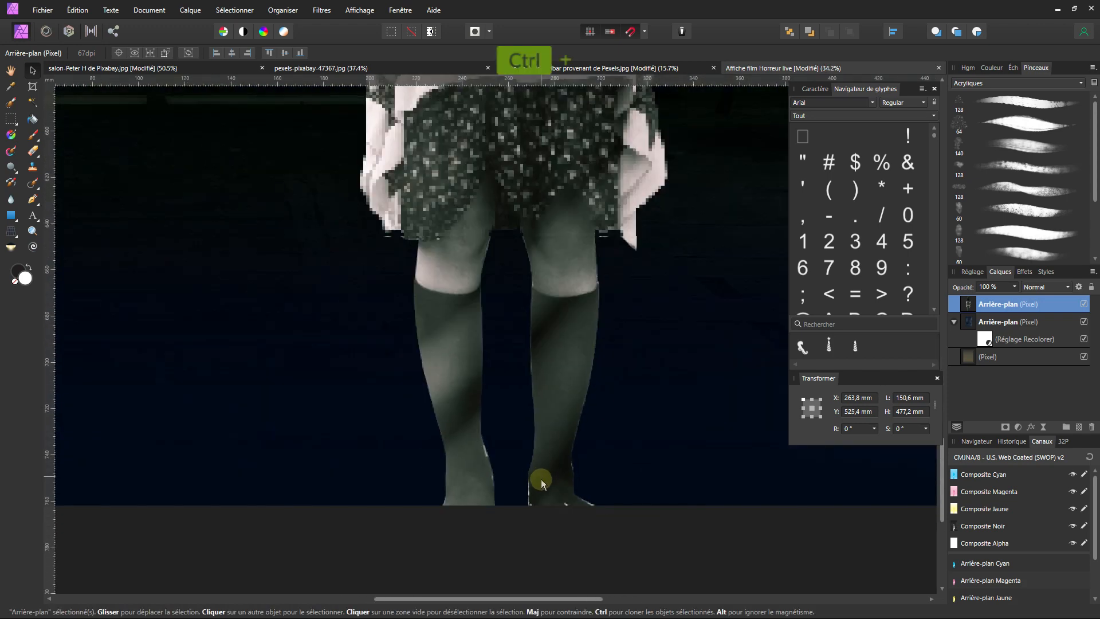
pyautogui.scroll(5, 538, 425)
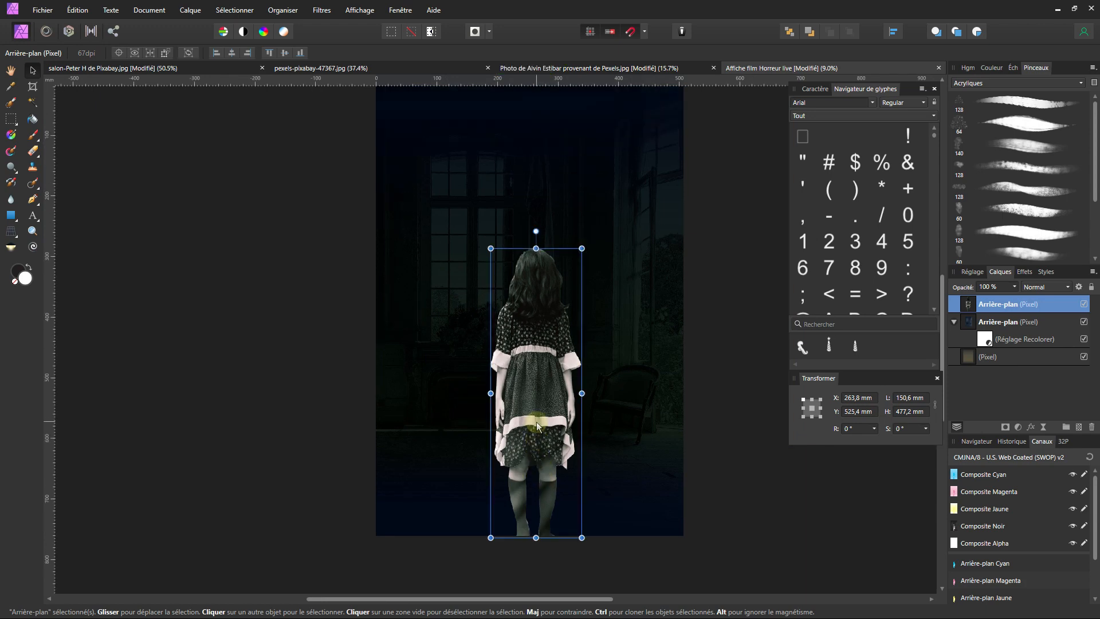
# - Add a Levels adjustment above the girl's layer
pyautogui.scroll(-2, 535, 405)
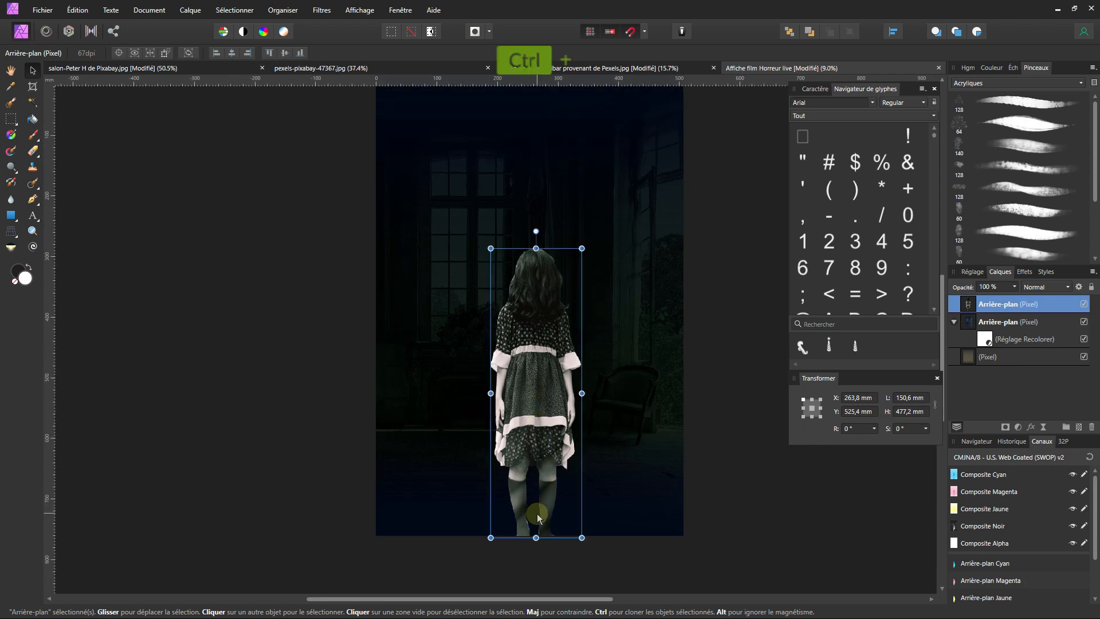
pyautogui.keyDown('ctrl'); pyautogui.scroll(3, 537, 518); pyautogui.keyUp('ctrl')
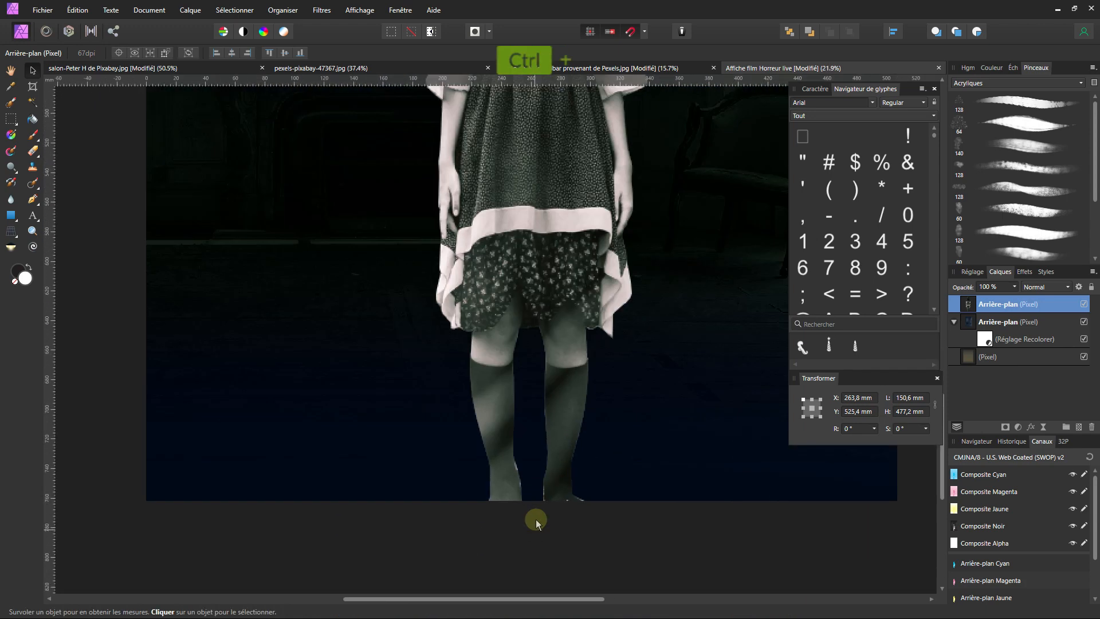
pyautogui.keyDown('ctrl'); pyautogui.scroll(-3, 536, 522); pyautogui.keyUp('ctrl')
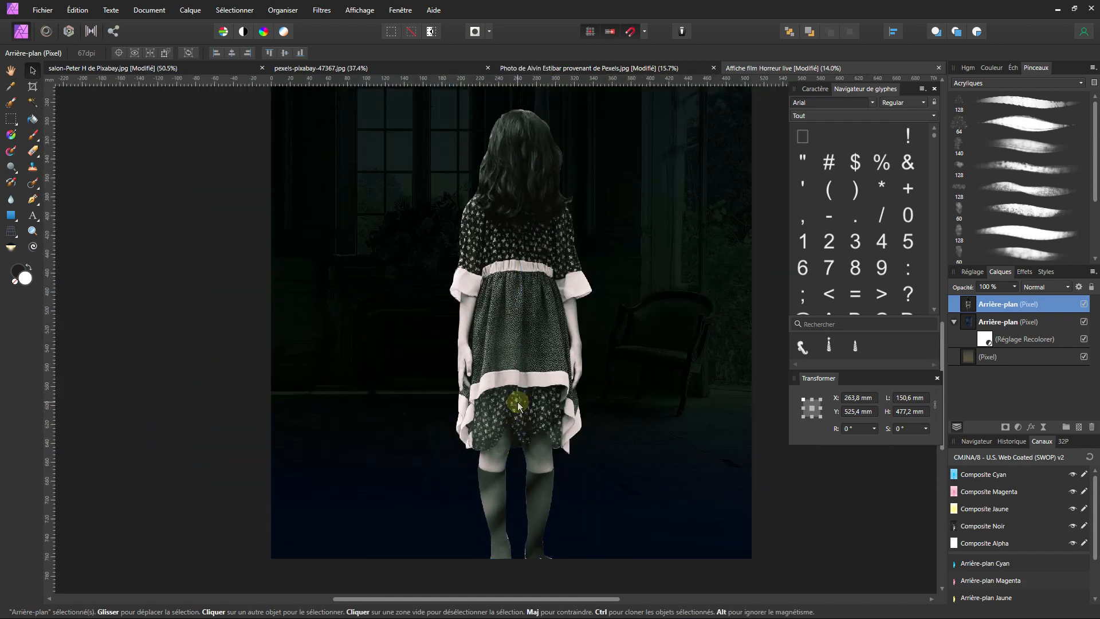
pyautogui.scroll(3, 518, 406)
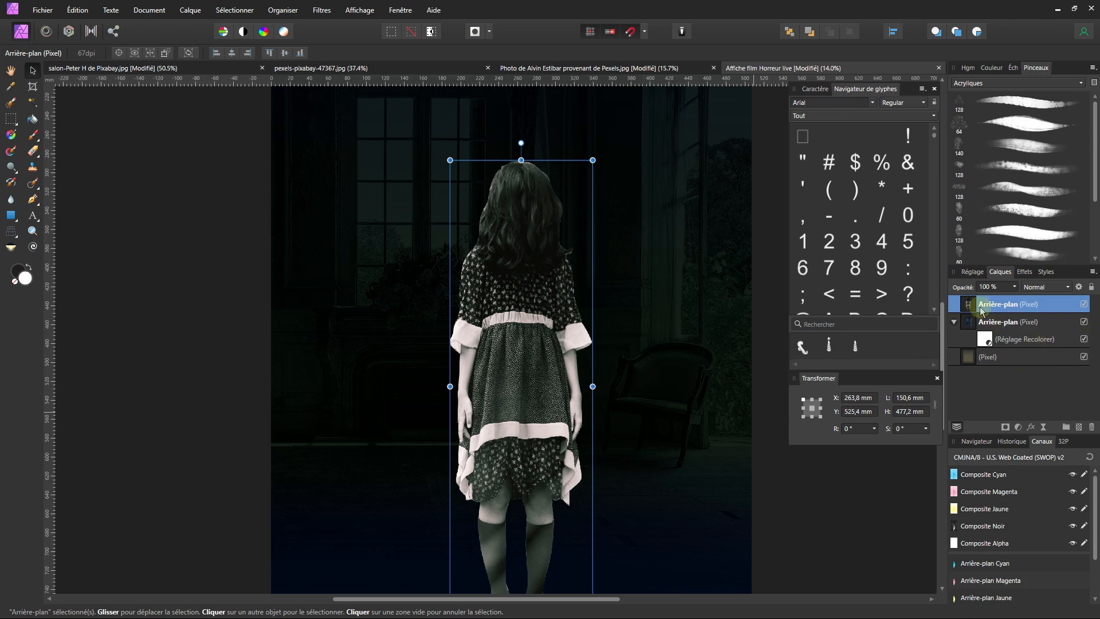
pyautogui.click(1018, 427)
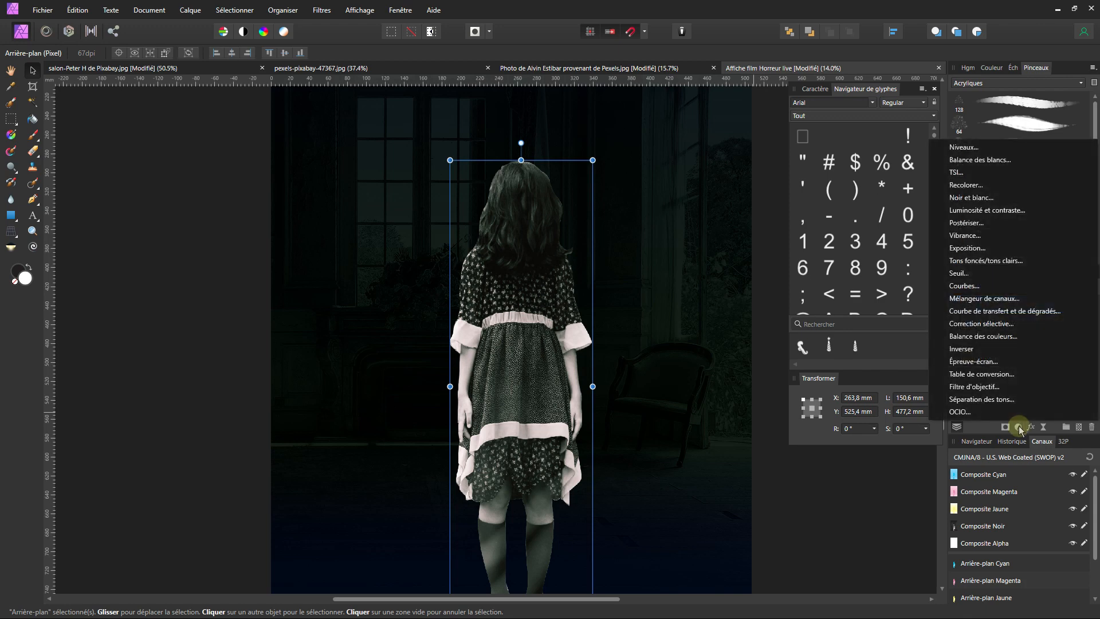
pyautogui.click(983, 152)
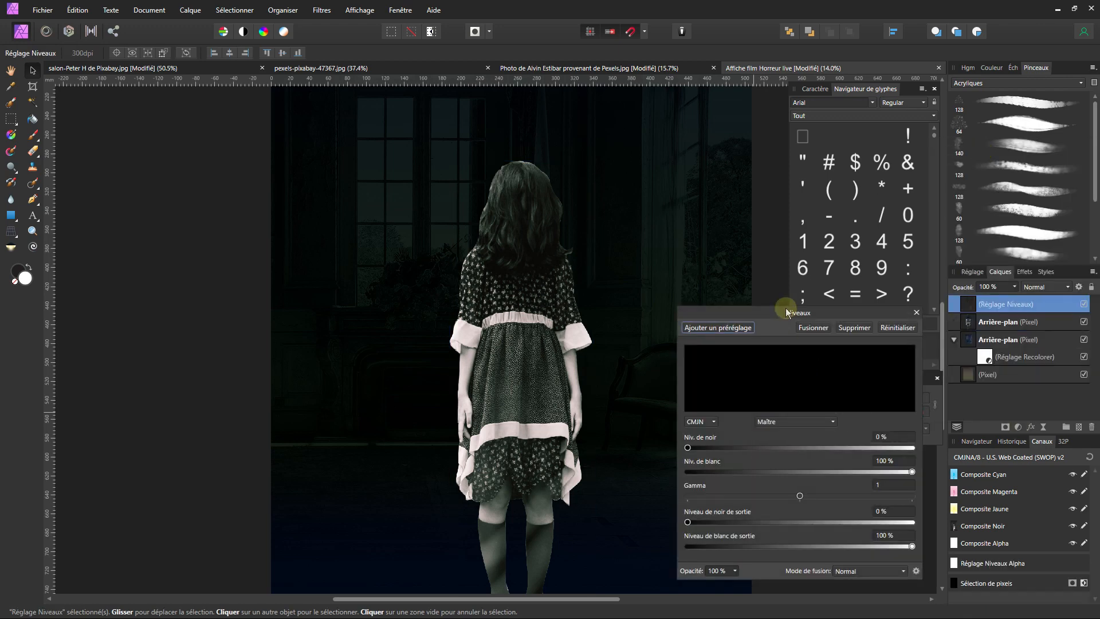
# - Set the Levels black level to 19 % and white level to 48 %, and nest the adjustment inside the girl's layer
pyautogui.moveTo(785, 309); pyautogui.dragTo(817, 225)
pyautogui.moveTo(795, 174); pyautogui.dragTo(796, 167)
pyautogui.moveTo(695, 298); pyautogui.dragTo(720, 300)
pyautogui.click(763, 321)
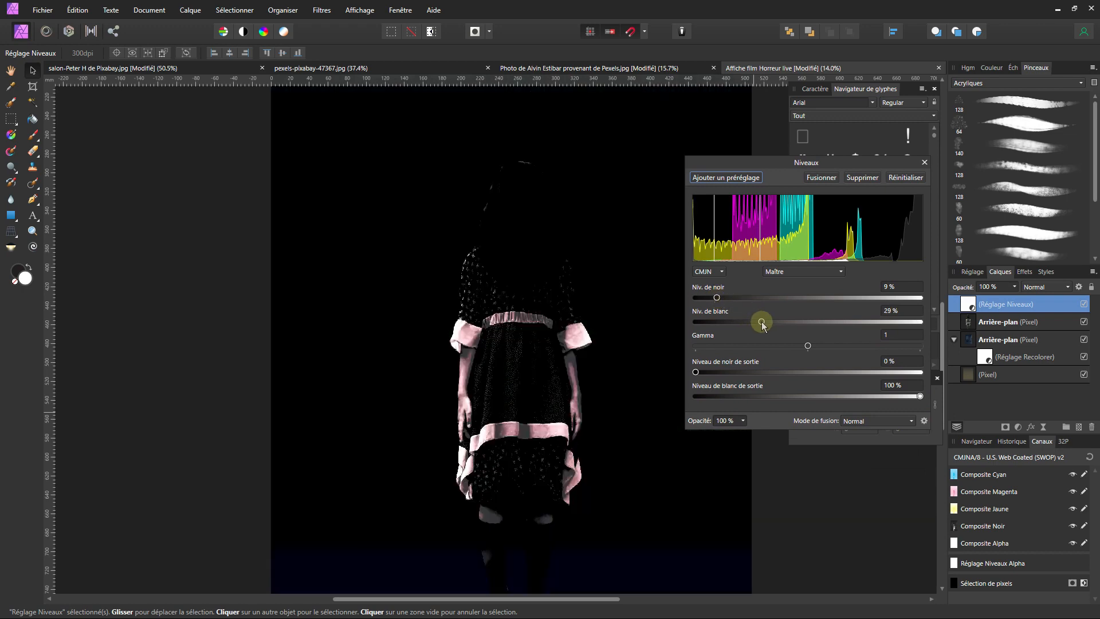
pyautogui.click(803, 321)
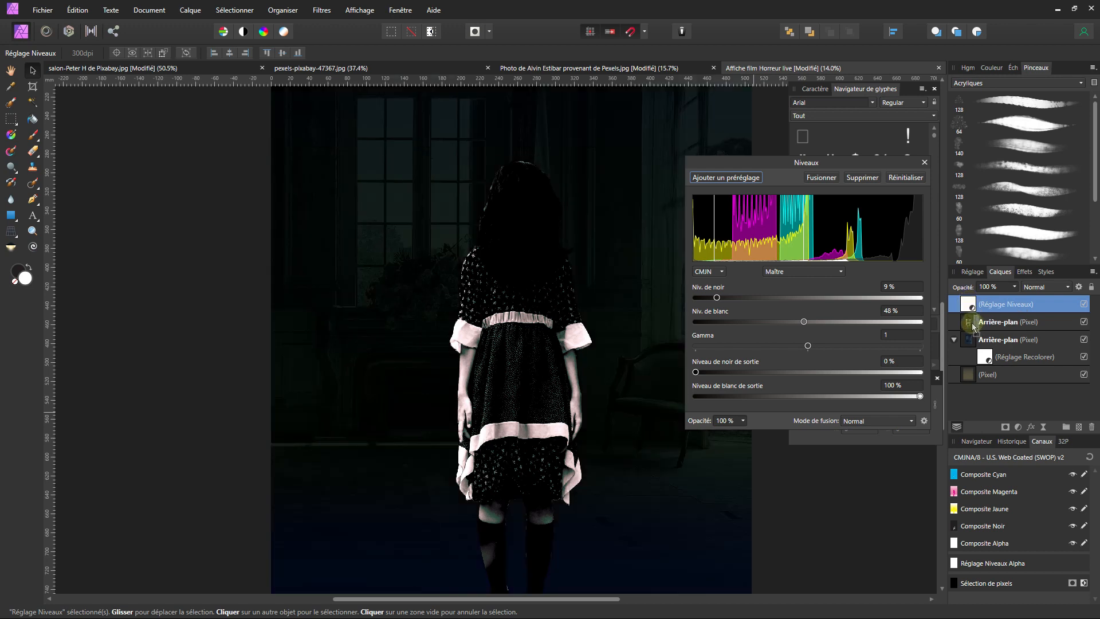
pyautogui.moveTo(974, 326); pyautogui.dragTo(973, 324)
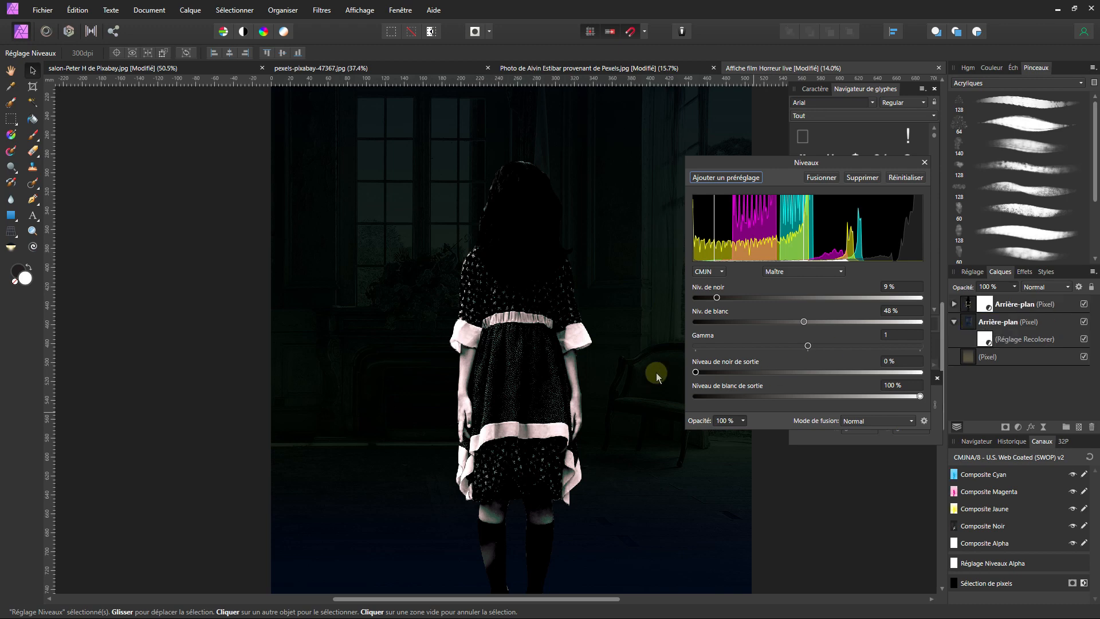
pyautogui.moveTo(718, 298); pyautogui.dragTo(739, 298)
# - Rename the girl's layer as Perso
pyautogui.click(1029, 306)
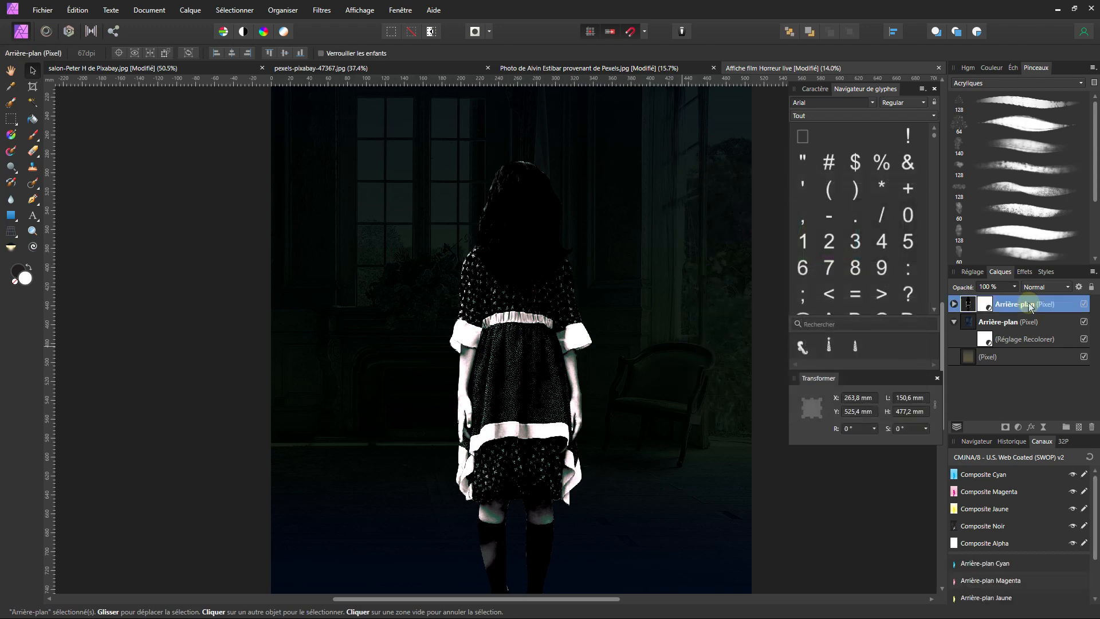
pyautogui.click(1029, 305)
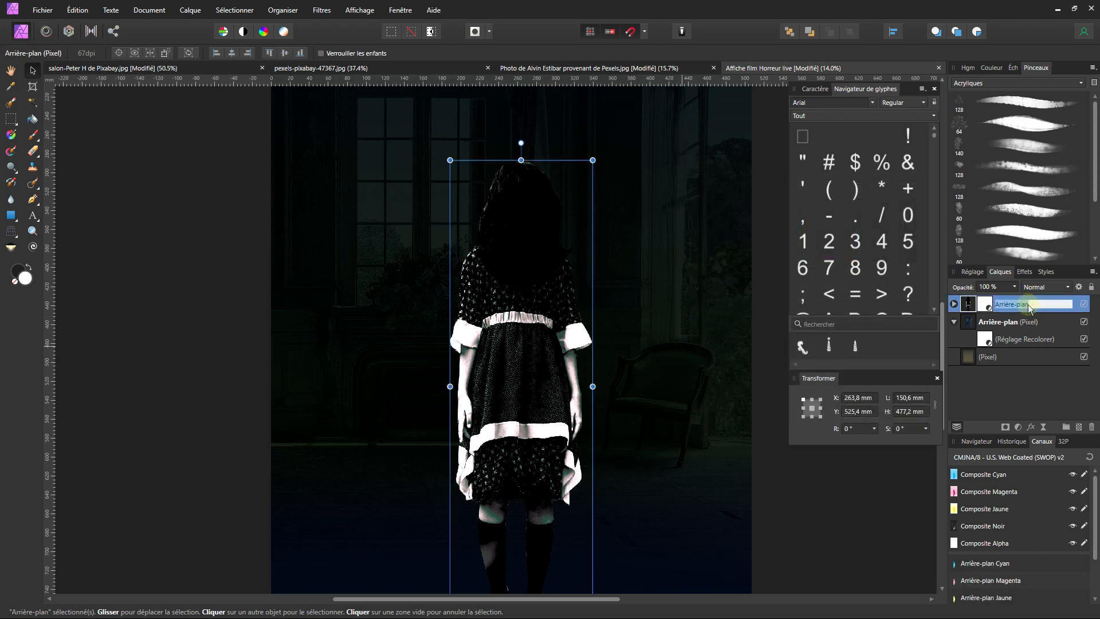
pyautogui.write('Perso')
pyautogui.press('Return')
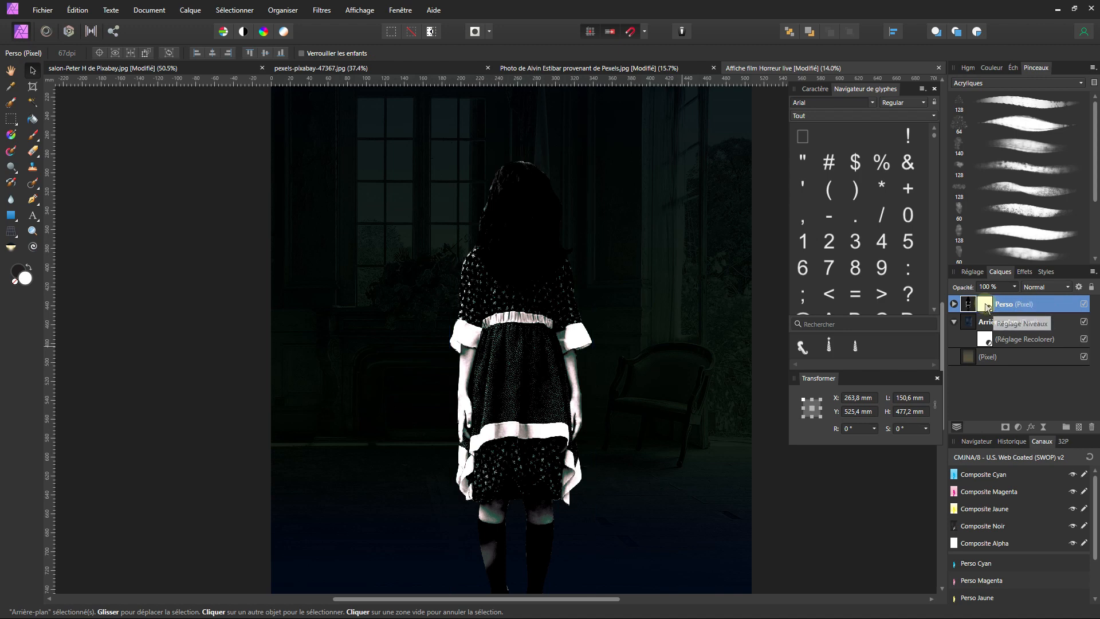
# - Readjust the girl's Levels to black level 32 %, white level 60 %, output black level 25 % and output white level 67 %
pyautogui.moveTo(987, 307); pyautogui.dragTo(986, 308)
pyautogui.doubleClick(986, 321)
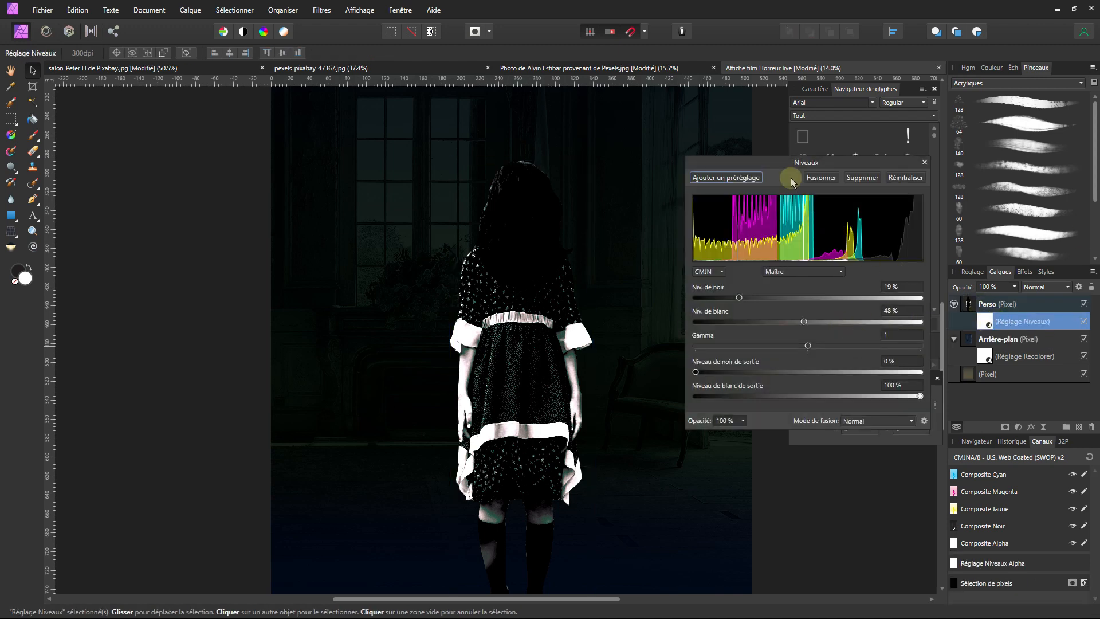
pyautogui.moveTo(781, 161); pyautogui.dragTo(766, 143)
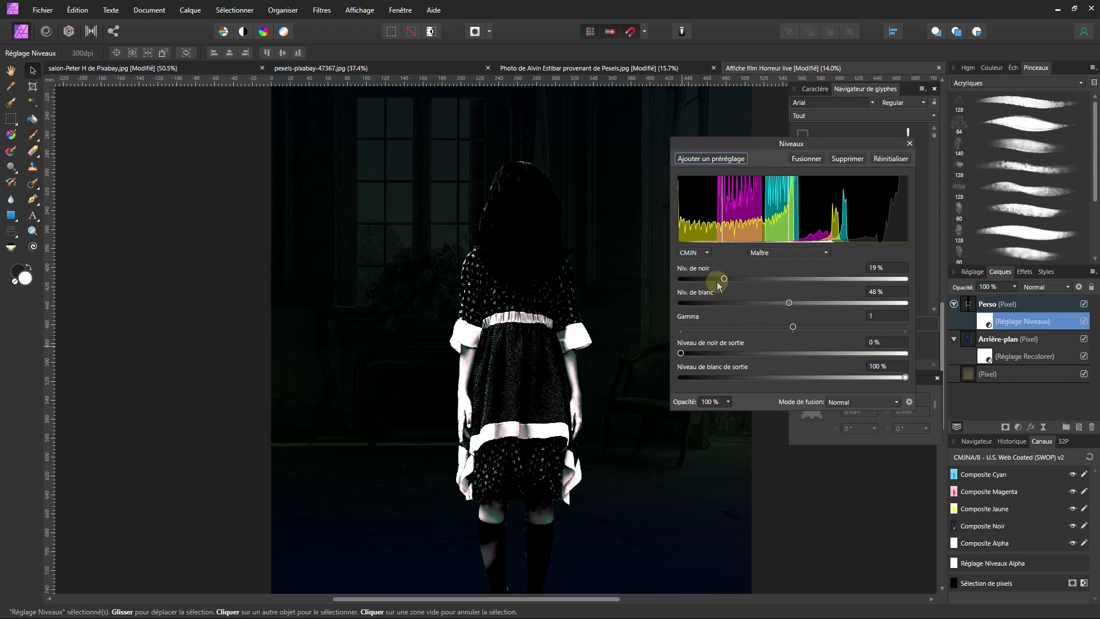
pyautogui.moveTo(723, 279)
pyautogui.mouseDown()
pyautogui.moveTo(809, 274)
pyautogui.moveTo(752, 280)
pyautogui.moveTo(790, 307)
pyautogui.moveTo(833, 307)
pyautogui.mouseUp()
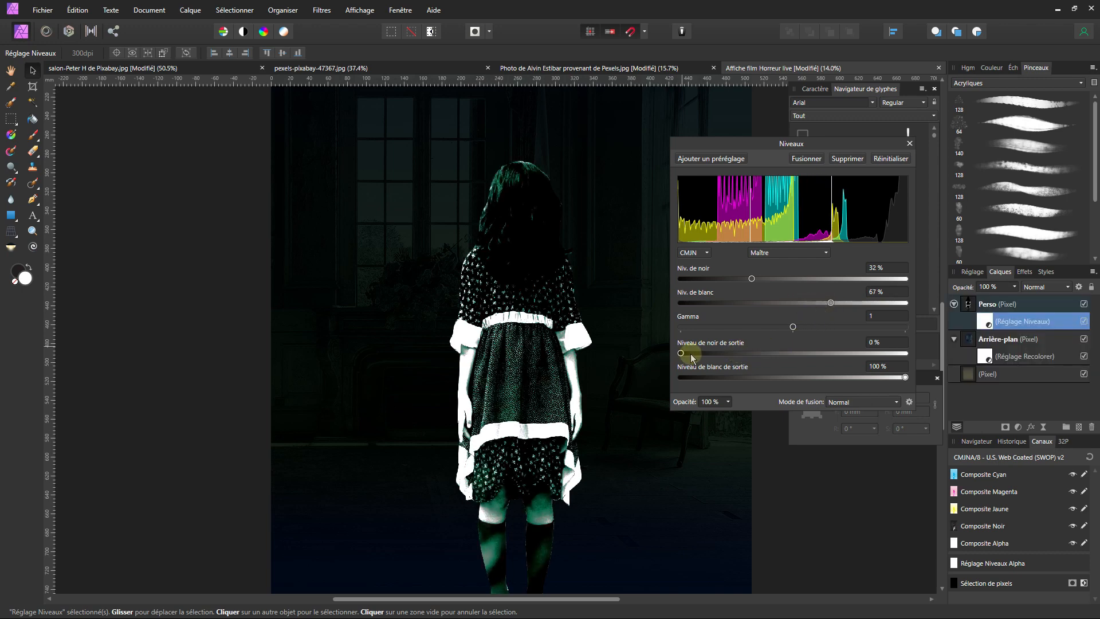
pyautogui.moveTo(686, 357); pyautogui.dragTo(840, 379)
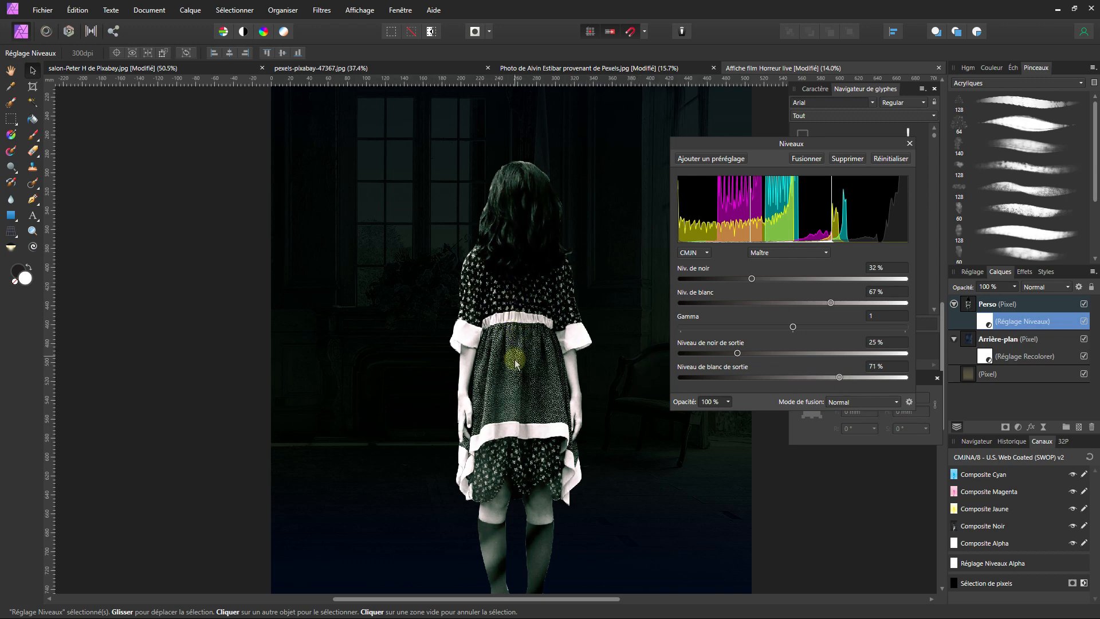
pyautogui.scroll(-2, 565, 405)
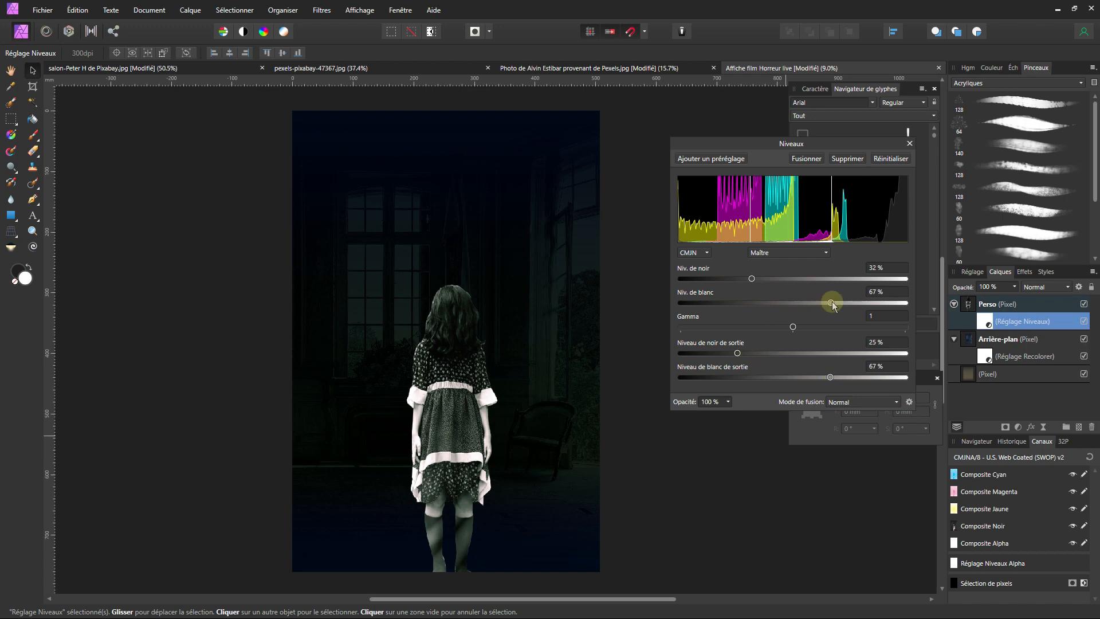
pyautogui.moveTo(830, 302); pyautogui.dragTo(822, 304)
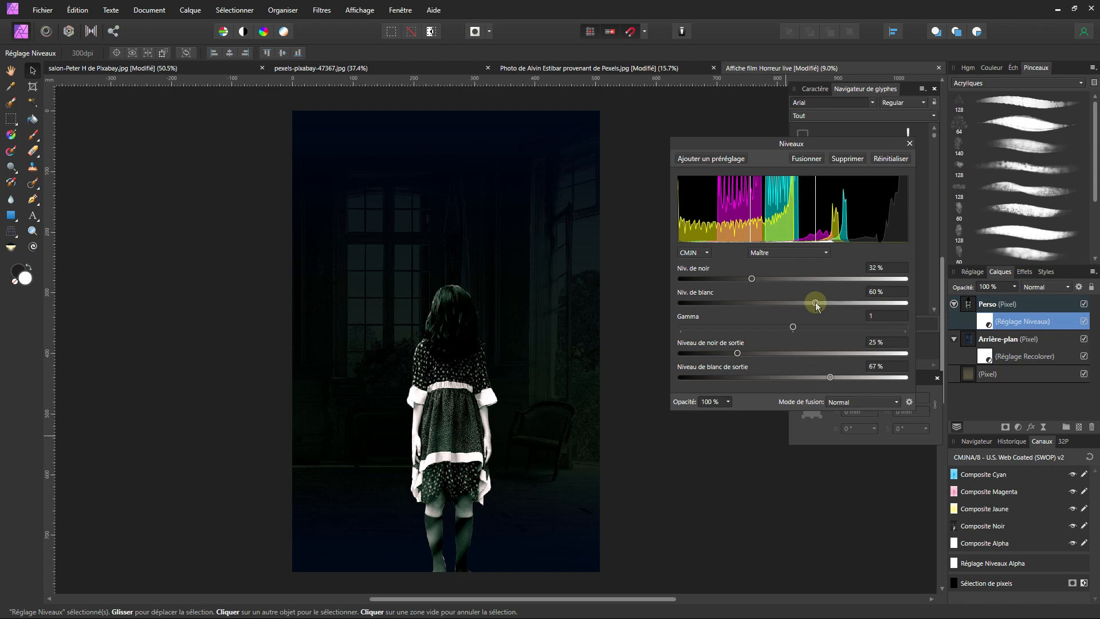
pyautogui.click(909, 143)
# - Add a White Balance adjustment and nest it inside the Perso layer
pyautogui.keyDown('ctrl'); pyautogui.scroll(2, 450, 424); pyautogui.keyUp('ctrl')
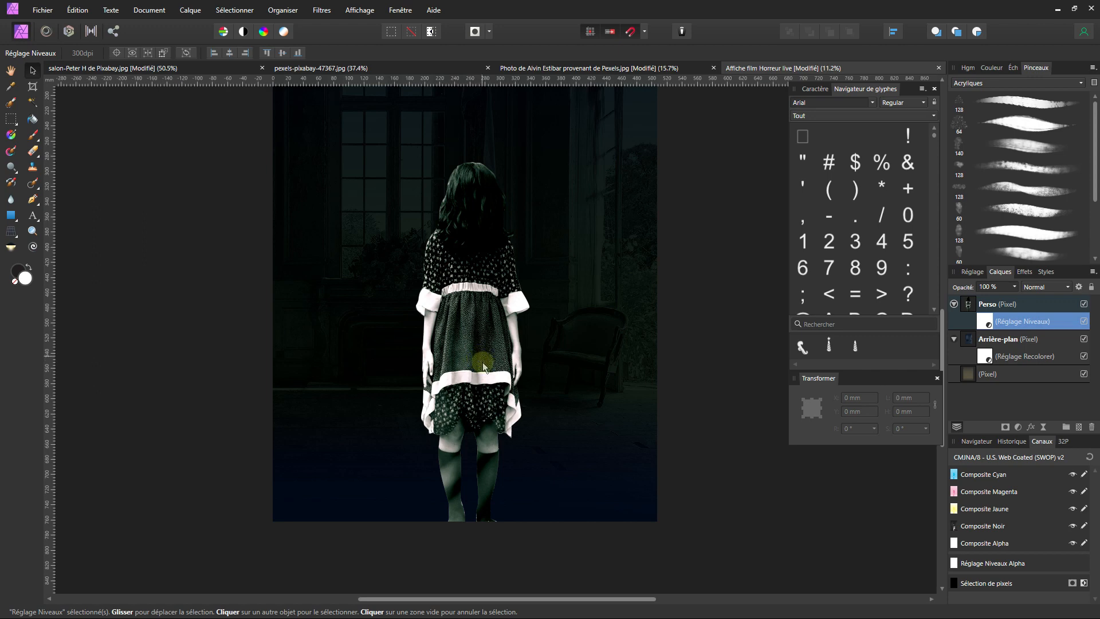
pyautogui.scroll(2, 501, 393)
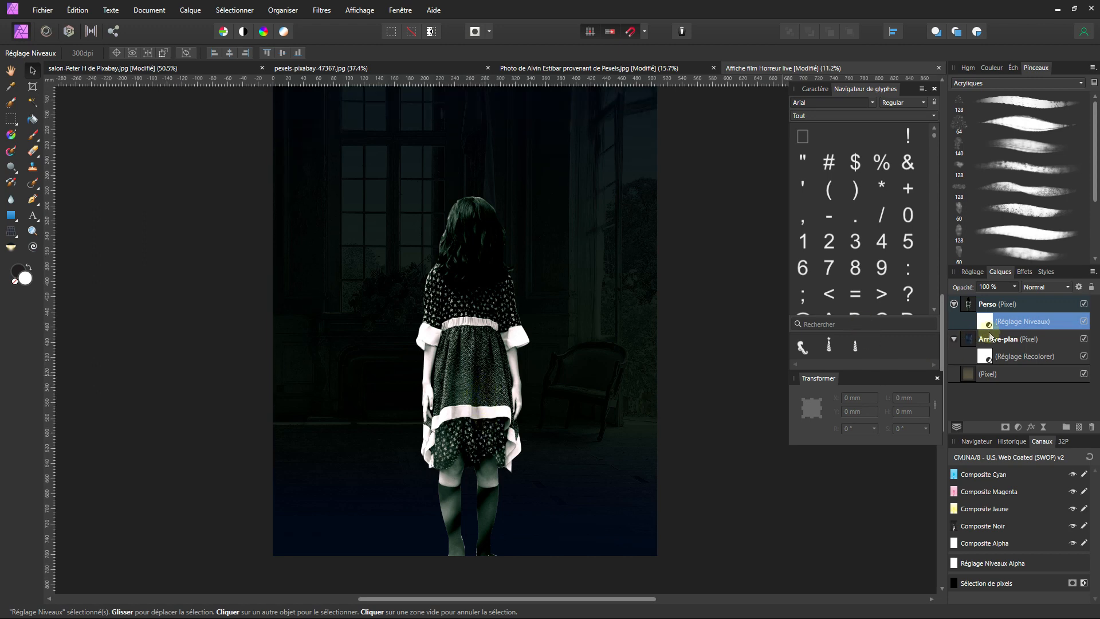
pyautogui.click(1018, 427)
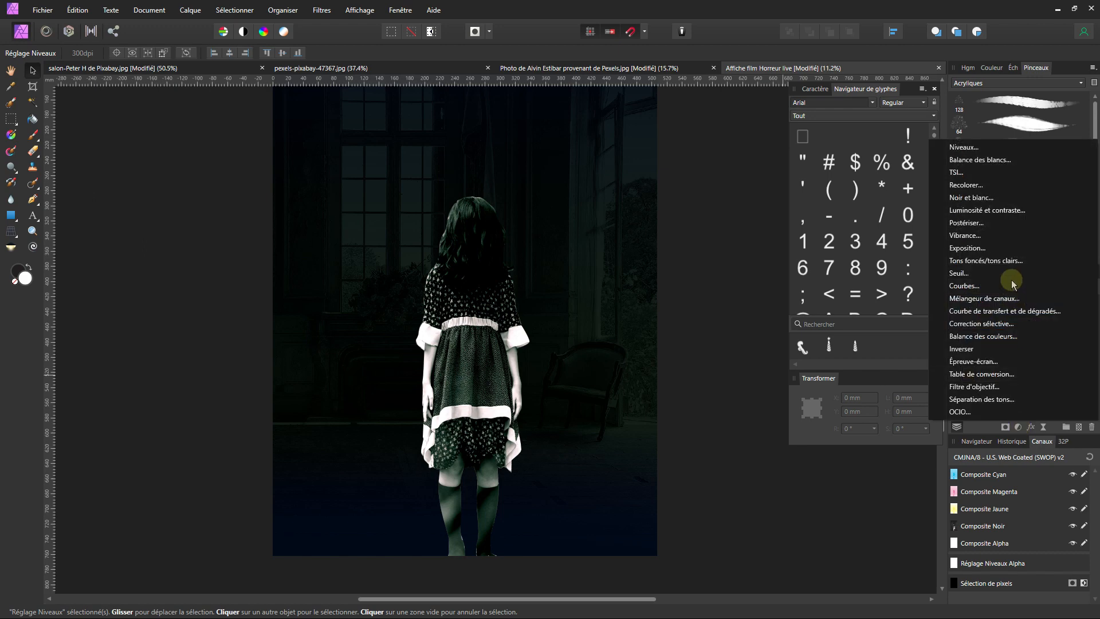
pyautogui.click(983, 160)
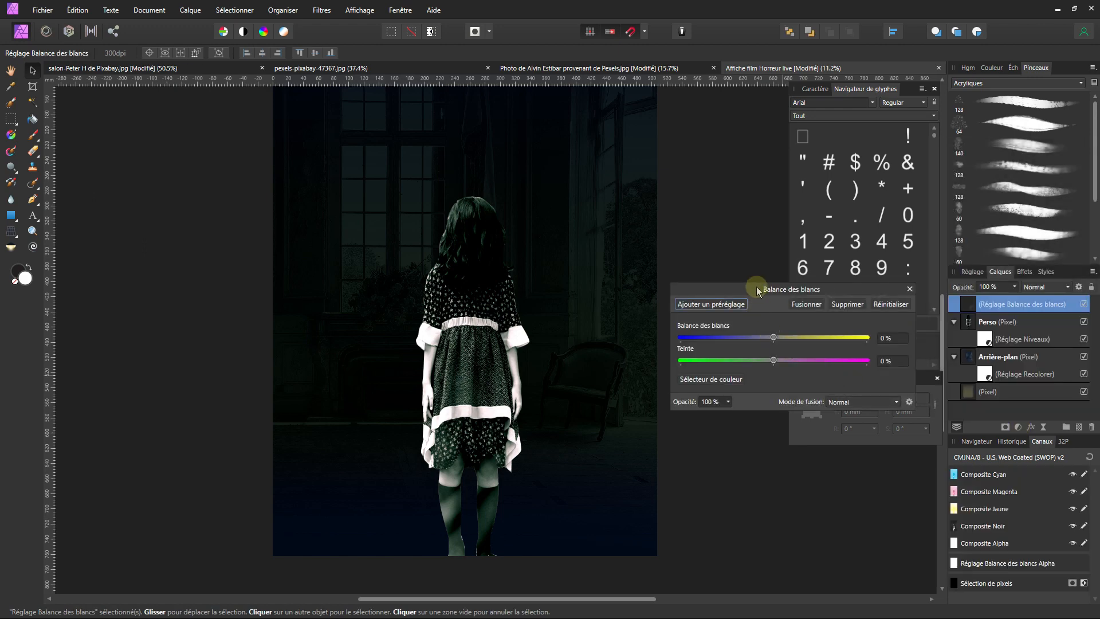
pyautogui.moveTo(760, 288); pyautogui.dragTo(766, 270)
pyautogui.moveTo(971, 304); pyautogui.dragTo(972, 325)
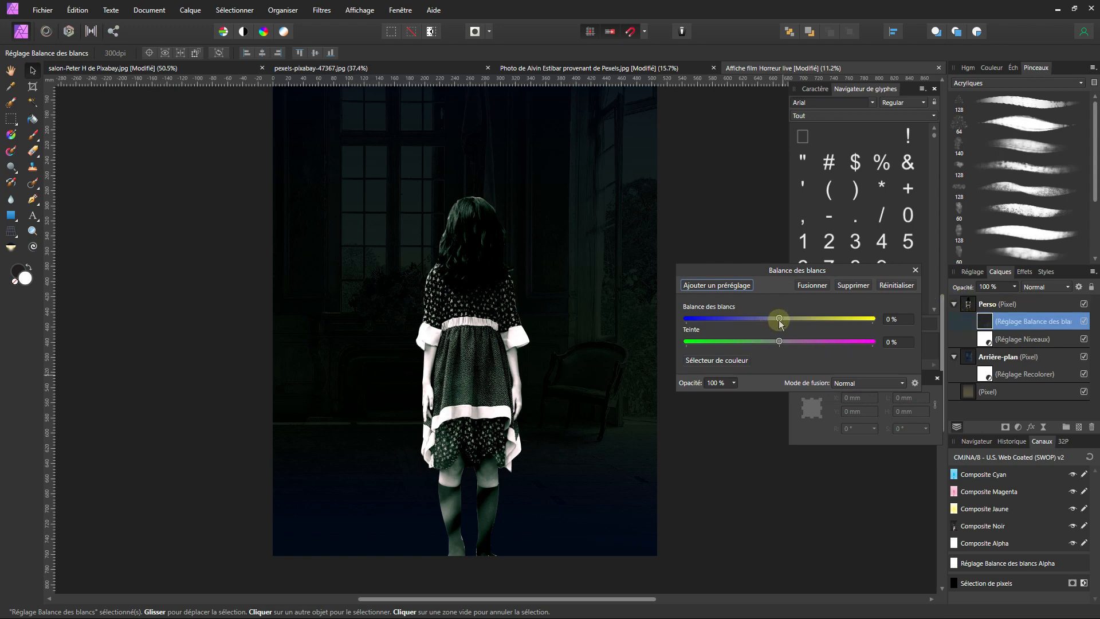
# - Set the girl's white balance to 5 % and its tint to -8 %
pyautogui.moveTo(779, 318); pyautogui.dragTo(750, 325)
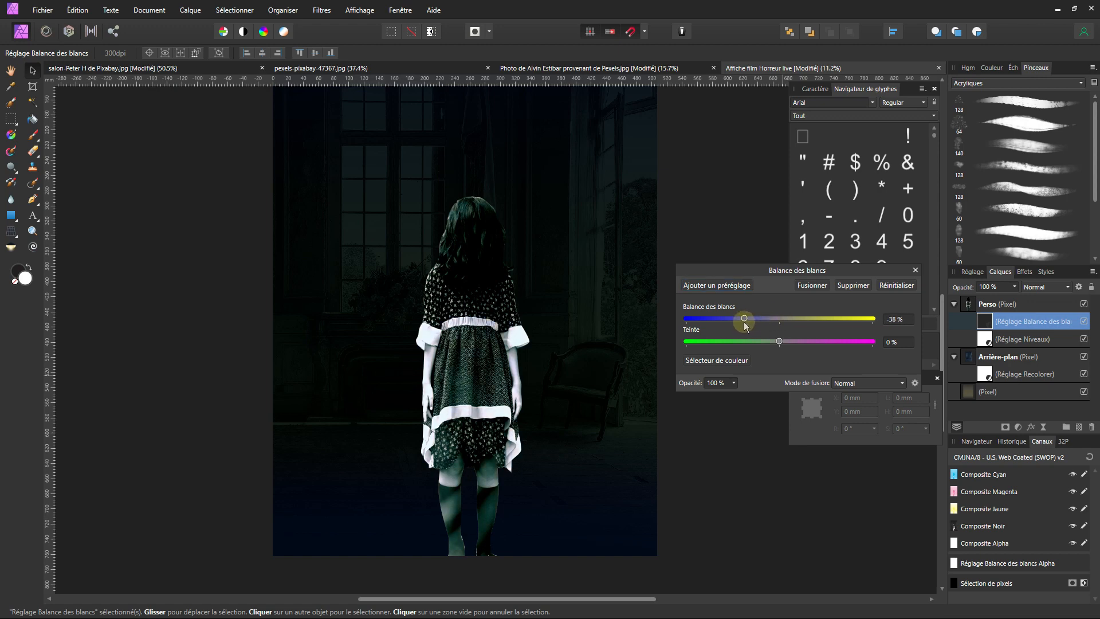
pyautogui.moveTo(780, 345); pyautogui.dragTo(785, 319)
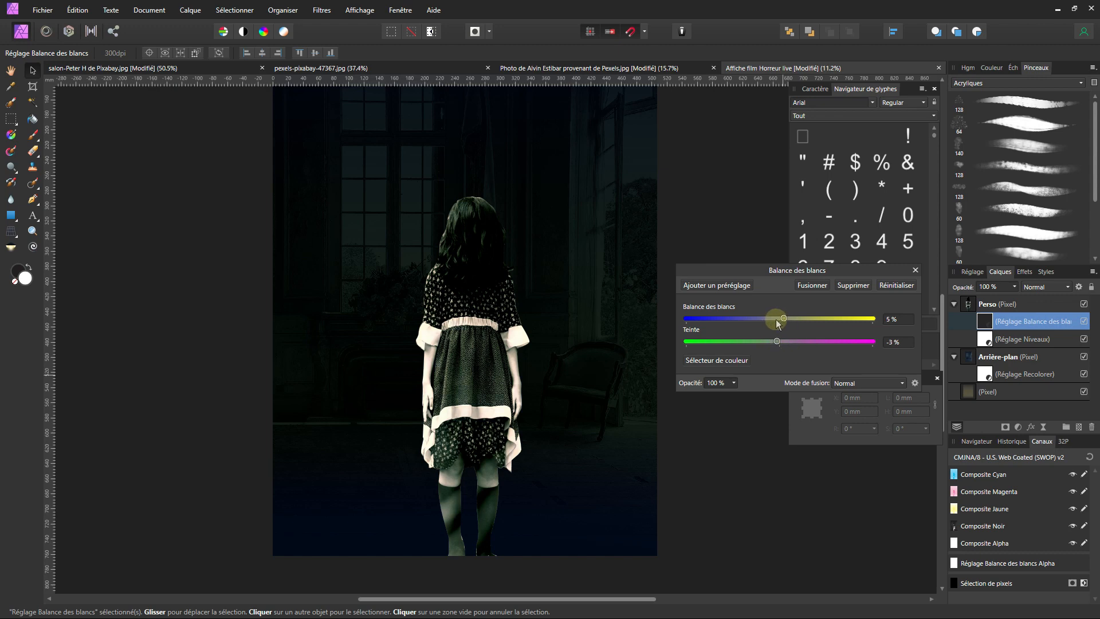
pyautogui.moveTo(769, 322)
pyautogui.mouseDown()
pyautogui.moveTo(731, 324)
pyautogui.moveTo(797, 319)
pyautogui.moveTo(787, 320)
pyautogui.mouseUp()
pyautogui.moveTo(780, 346); pyautogui.dragTo(773, 346)
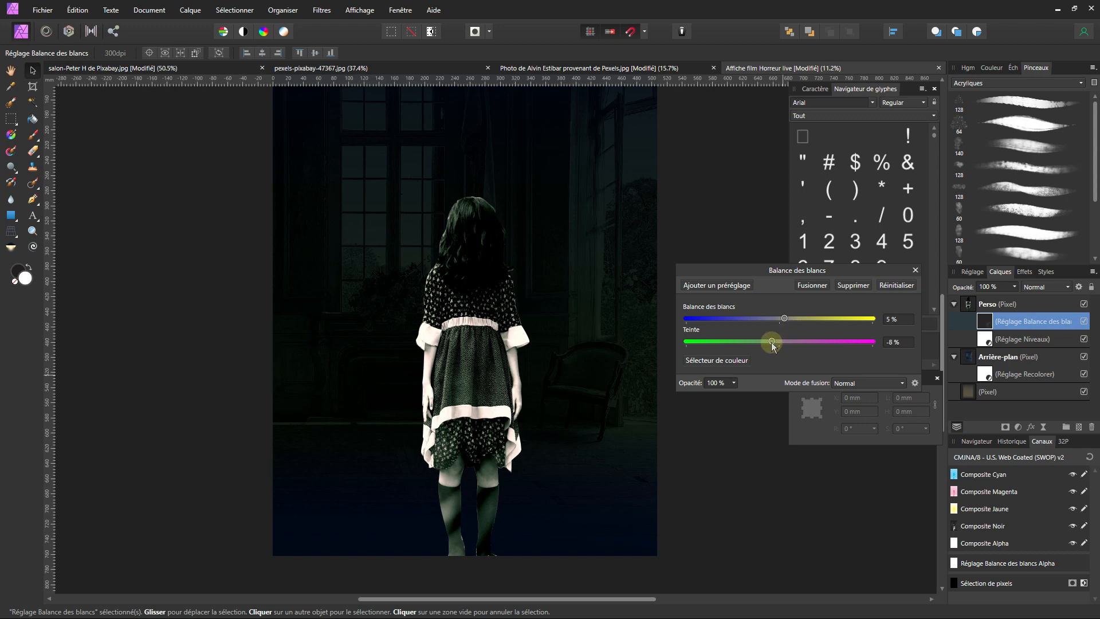
pyautogui.click(914, 271)
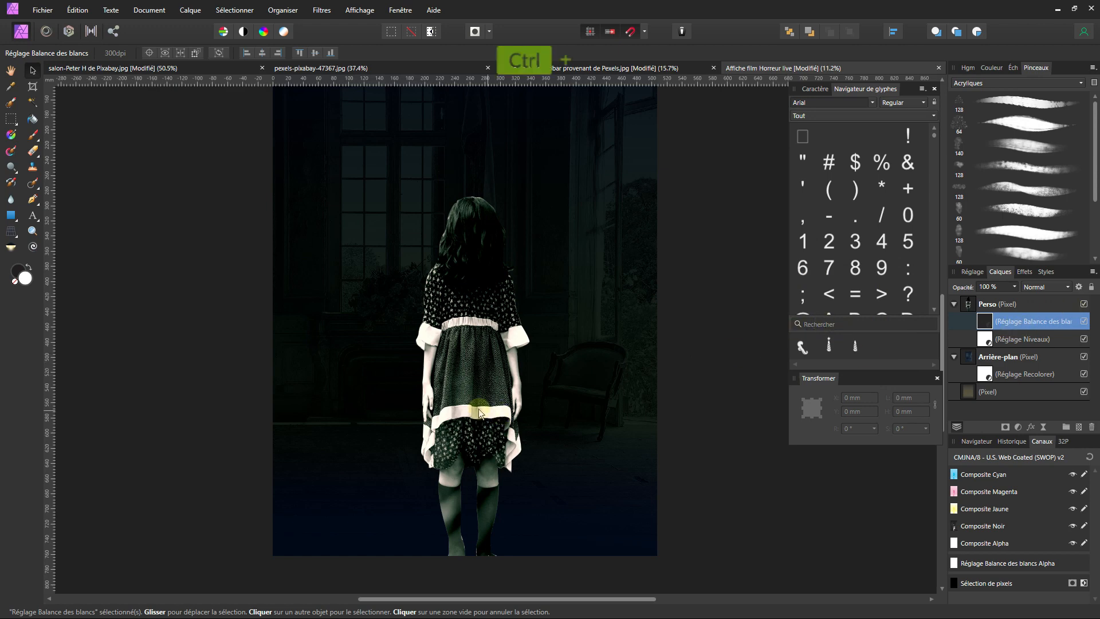
# - Examine the girl's dress, hands and hair up close in the poster and compare them with the original garden photo
pyautogui.keyDown('ctrl'); pyautogui.scroll(3, 479, 408); pyautogui.keyUp('ctrl')
pyautogui.moveTo(488, 385); pyautogui.dragTo(497, 364)
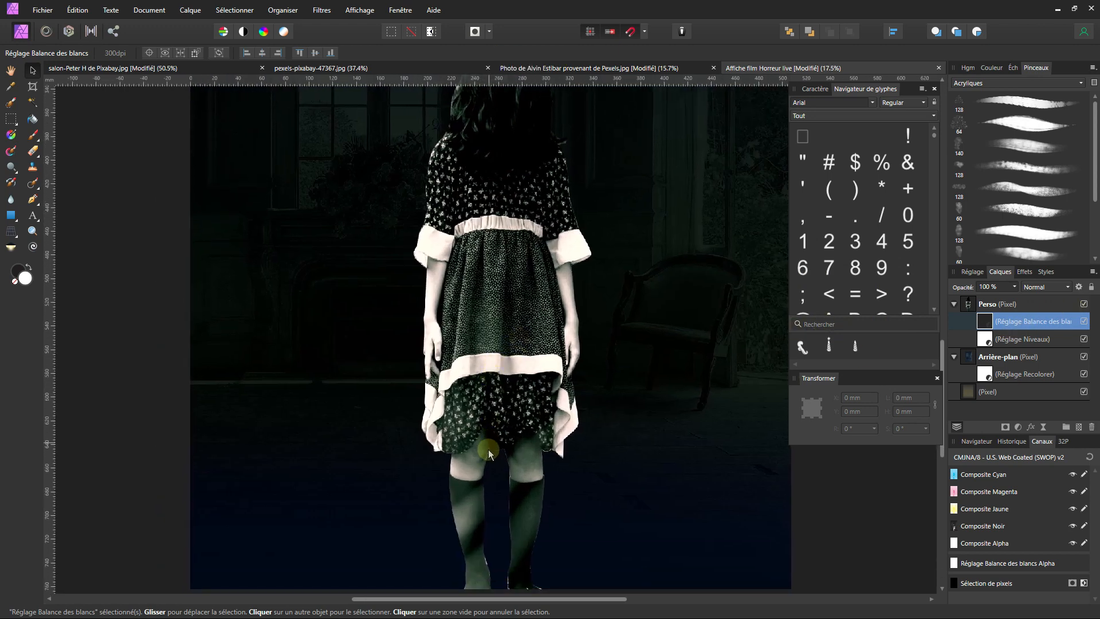
pyautogui.scroll(2, 485, 454)
pyautogui.keyDown('ctrl'); pyautogui.scroll(1, 438, 401); pyautogui.keyUp('ctrl')
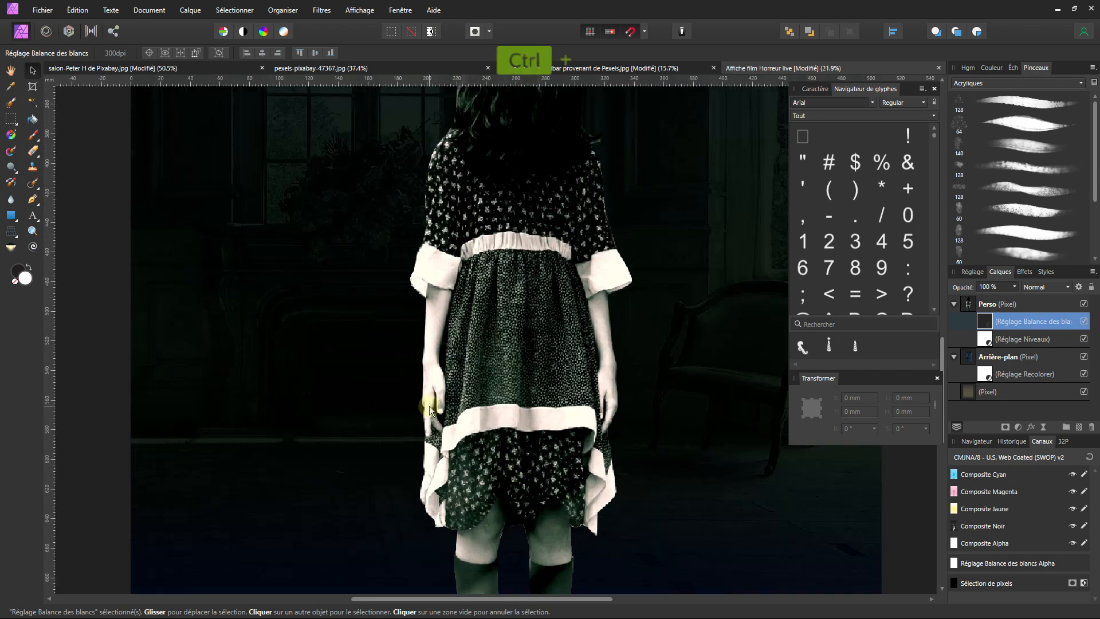
pyautogui.moveTo(452, 364); pyautogui.dragTo(512, 372)
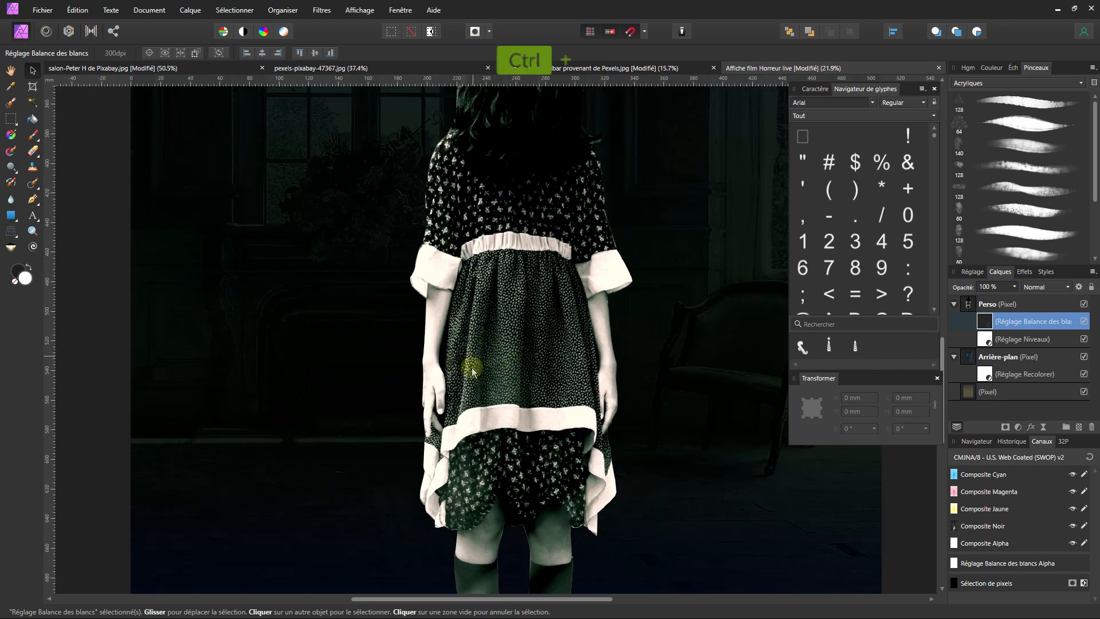
pyautogui.keyDown('ctrl'); pyautogui.scroll(-1, 459, 368); pyautogui.keyUp('ctrl')
pyautogui.scroll(2, 492, 417)
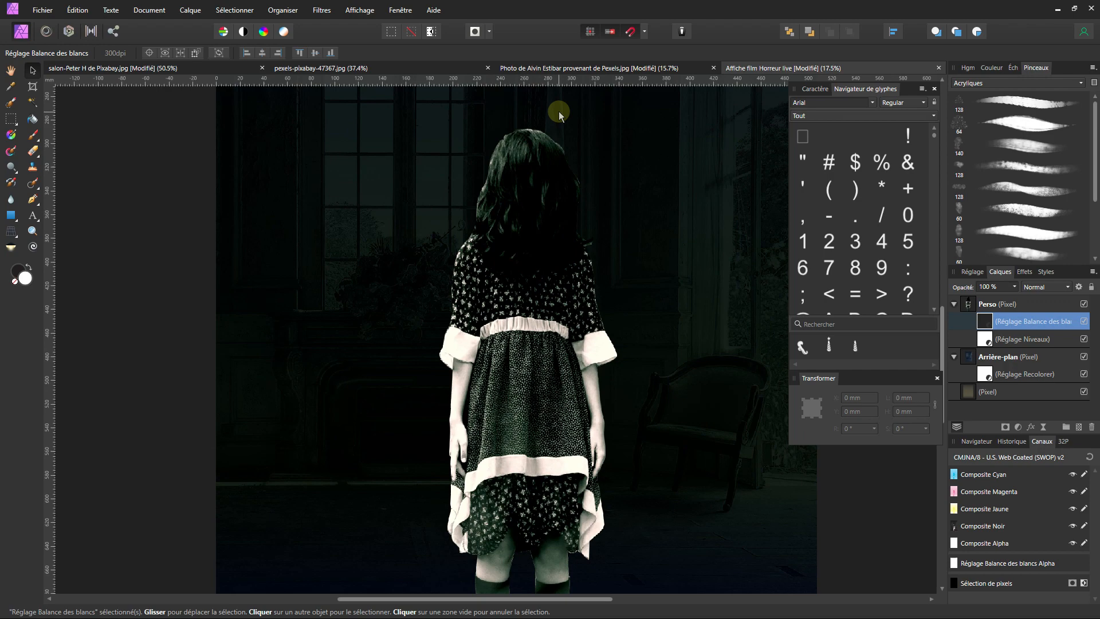
pyautogui.click(559, 68)
pyautogui.press('p')
pyautogui.keyDown('ctrl'); pyautogui.scroll(5, 510, 369); pyautogui.keyUp('ctrl')
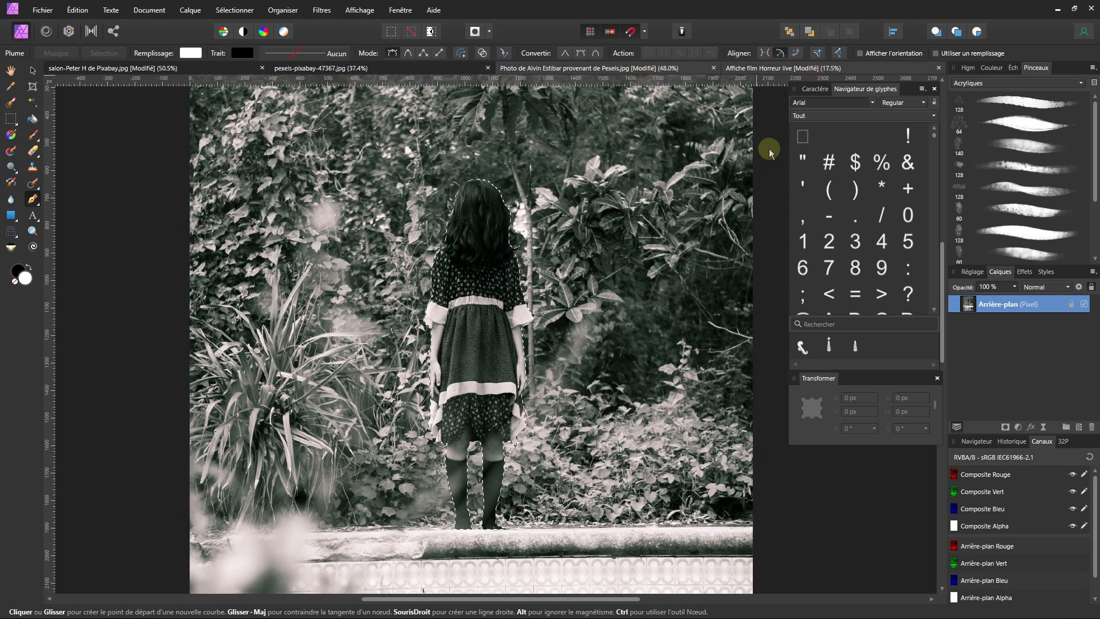
pyautogui.click(827, 69)
pyautogui.keyDown('ctrl'); pyautogui.scroll(1, 499, 452); pyautogui.keyUp('ctrl')
pyautogui.click(500, 355)
pyautogui.keyDown('ctrl'); pyautogui.scroll(-1, 499, 355); pyautogui.keyUp('ctrl')
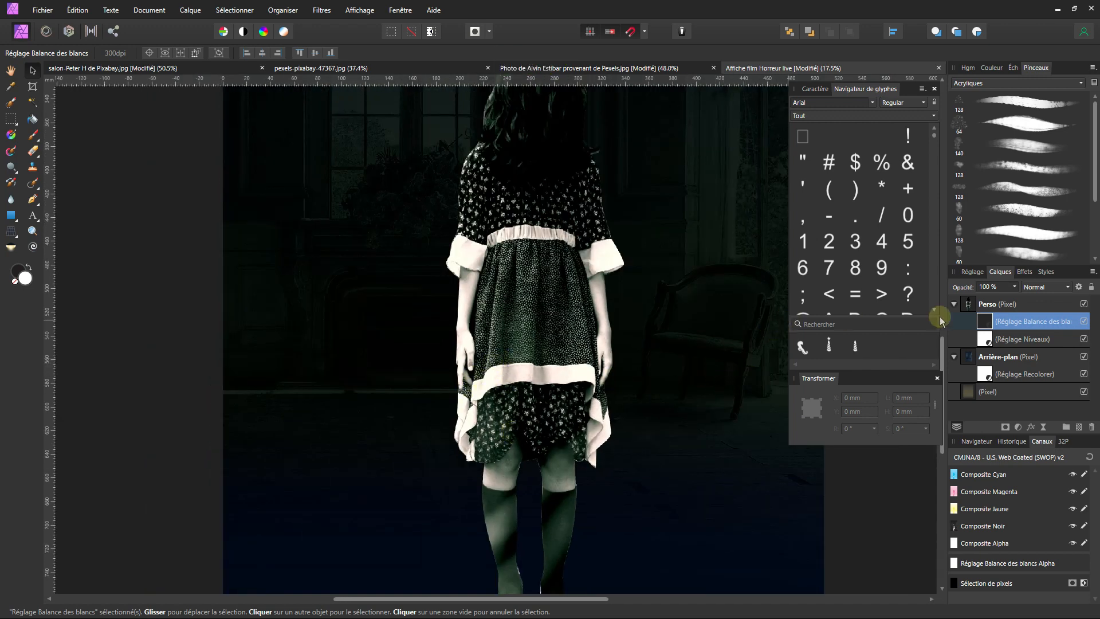
# - Add a Recolor adjustment to the poster and nest it inside the Perso layer
pyautogui.click(969, 304)
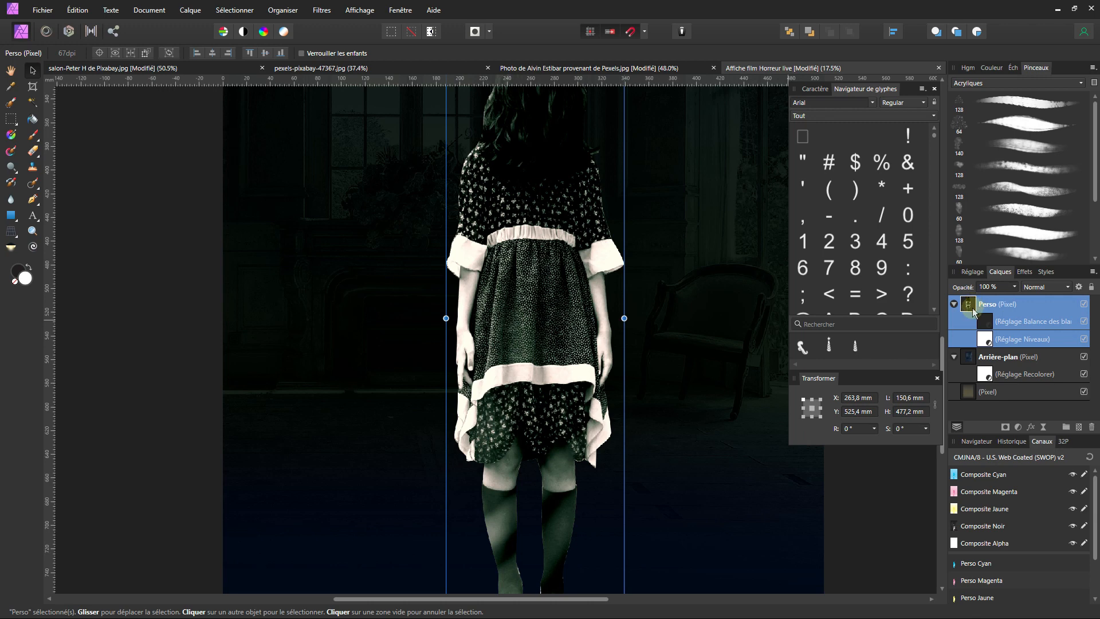
pyautogui.click(1018, 426)
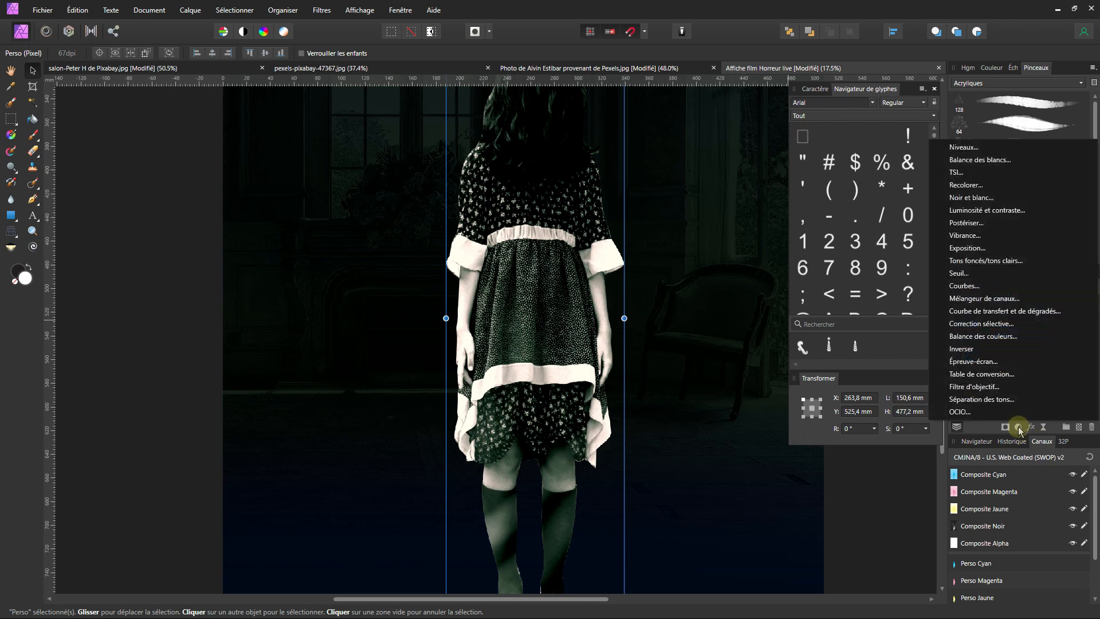
pyautogui.click(976, 188)
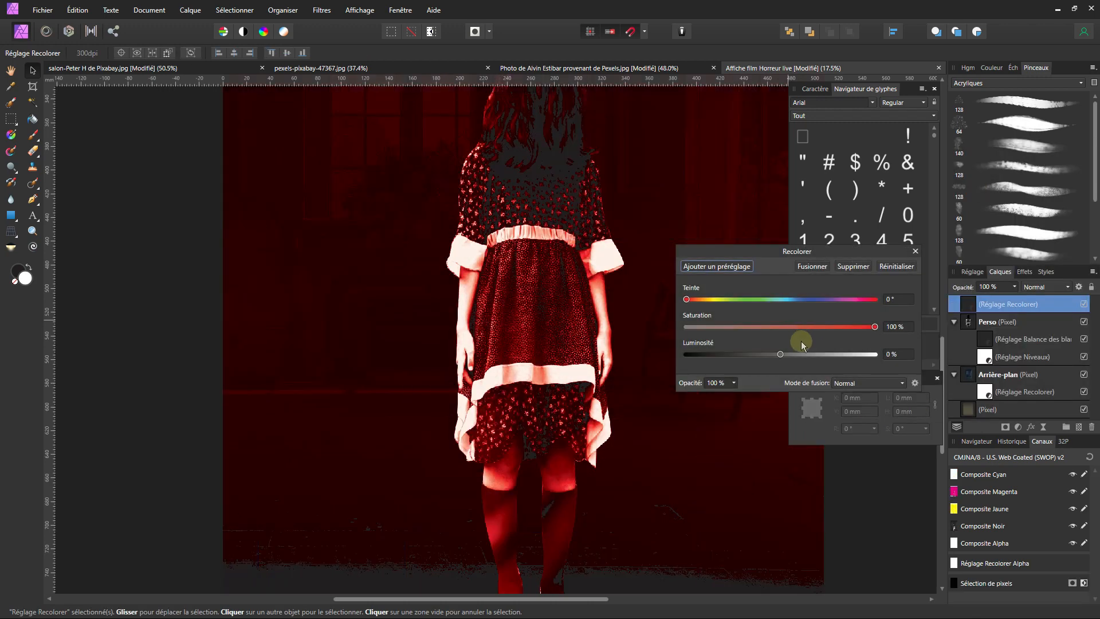
pyautogui.moveTo(967, 308); pyautogui.dragTo(970, 323)
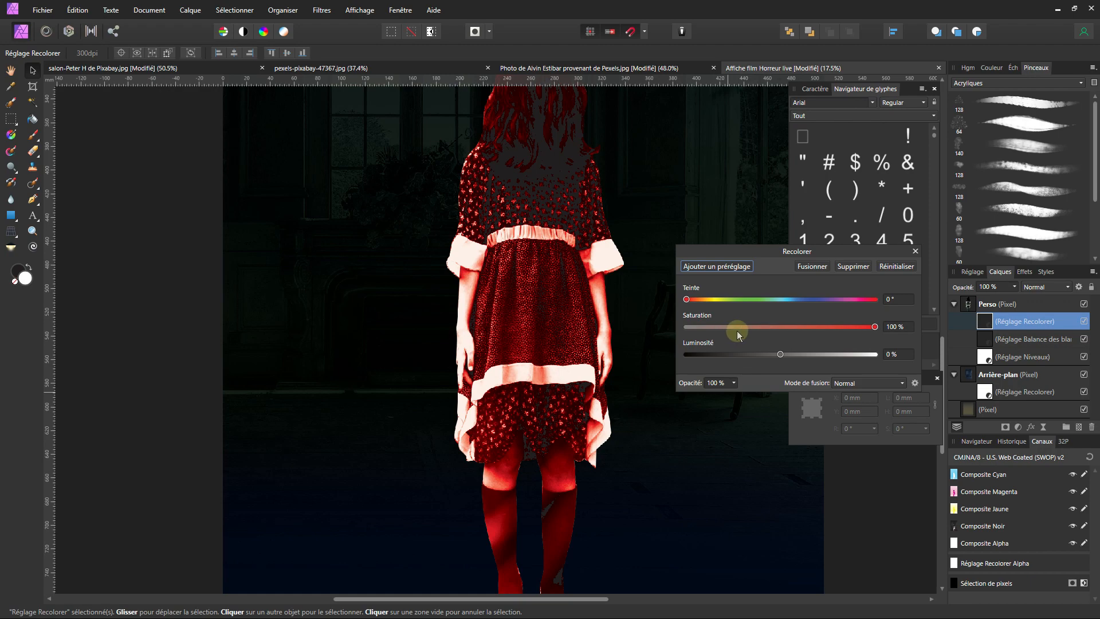
# - Set the girl's Recolor adjustment to a hue of 9.8° and a saturation of 36 %
pyautogui.scroll(5, 510, 390)
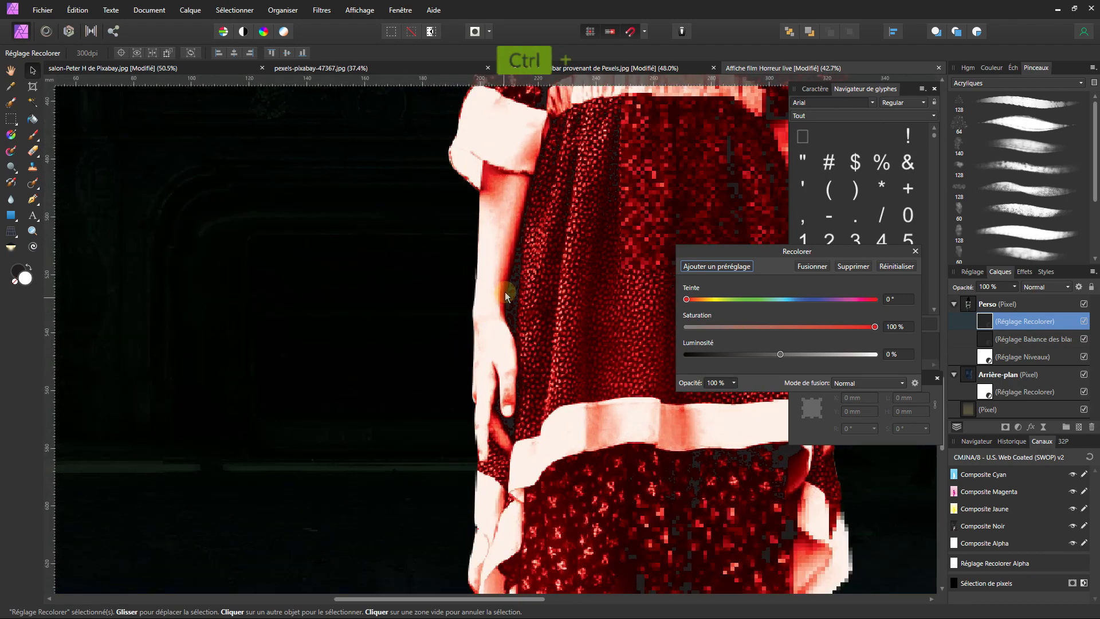
pyautogui.scroll(2, 505, 300)
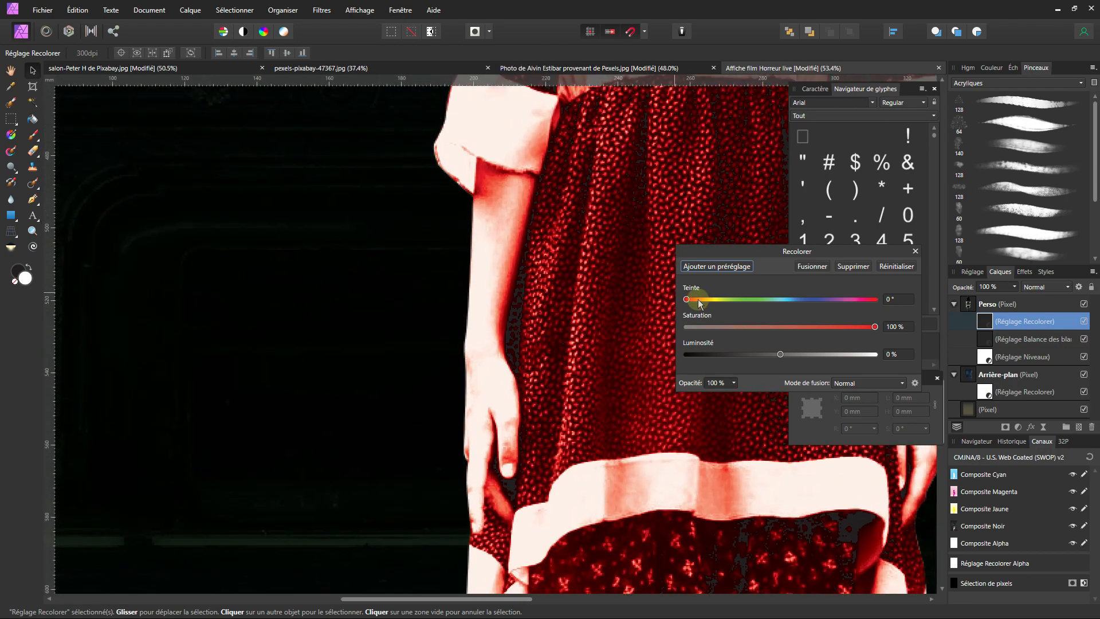
pyautogui.moveTo(686, 299); pyautogui.dragTo(708, 299)
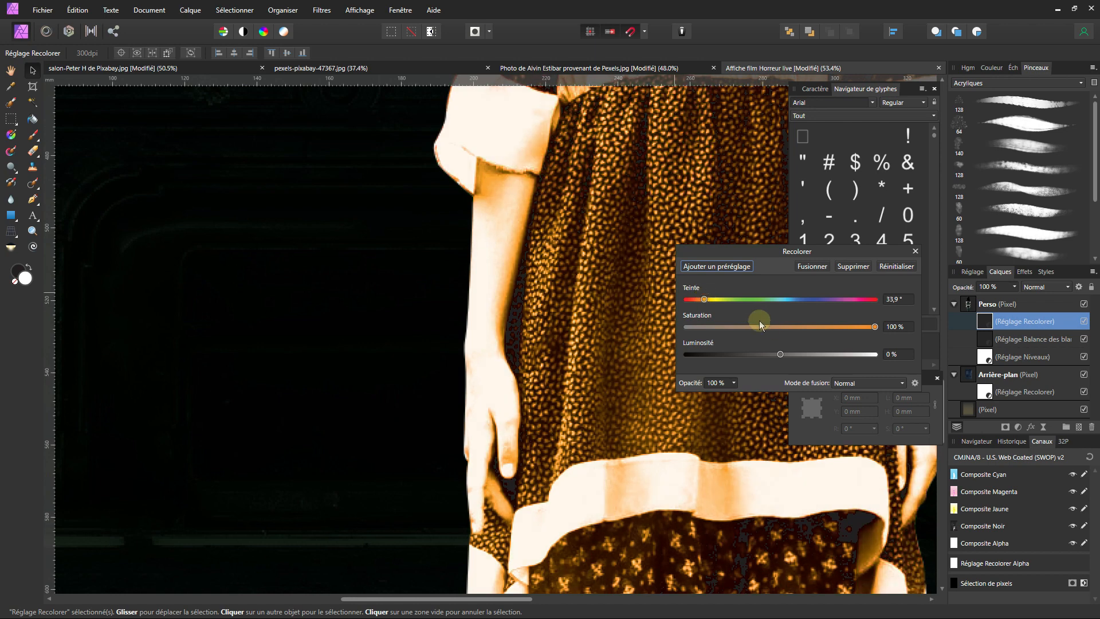
pyautogui.moveTo(764, 327); pyautogui.dragTo(762, 327)
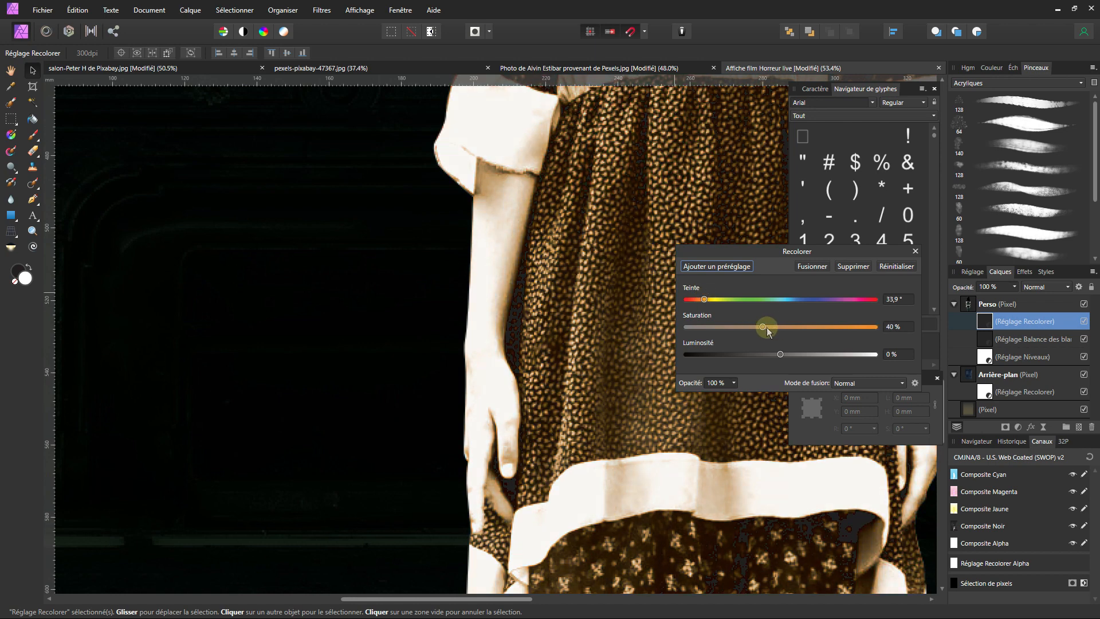
pyautogui.moveTo(731, 301); pyautogui.dragTo(729, 304)
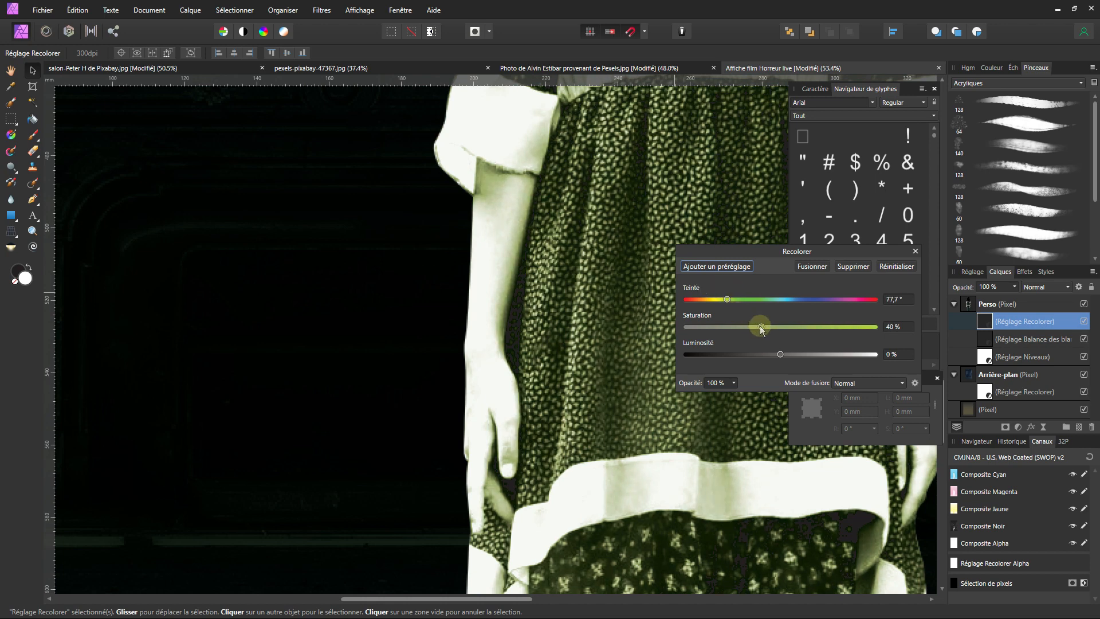
pyautogui.moveTo(731, 300); pyautogui.dragTo(701, 304)
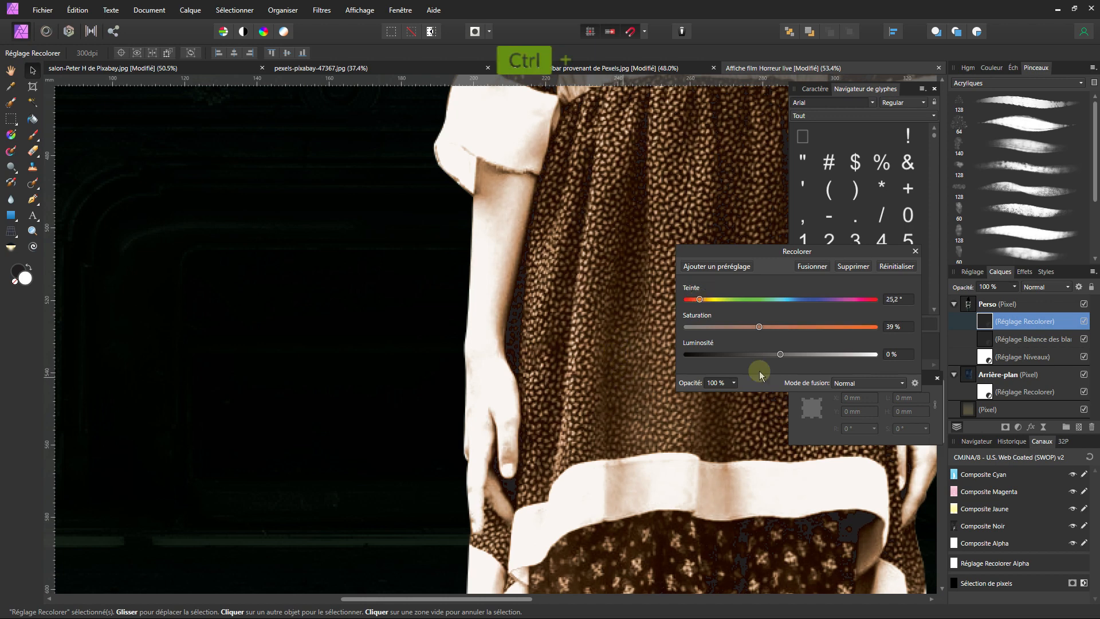
pyautogui.moveTo(700, 299); pyautogui.dragTo(691, 300)
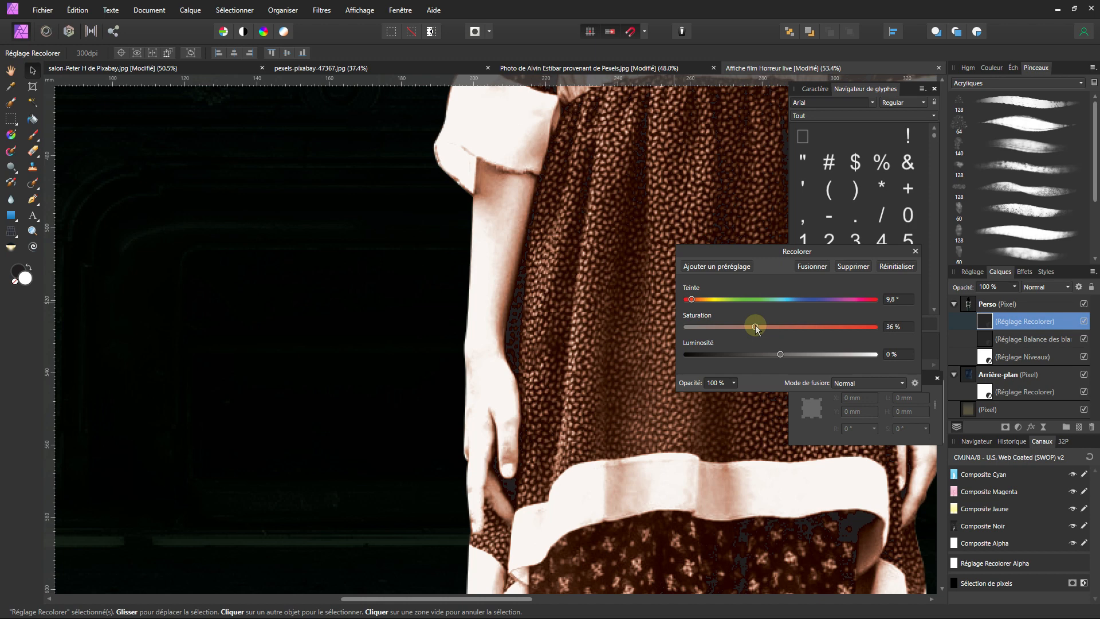
pyautogui.click(915, 251)
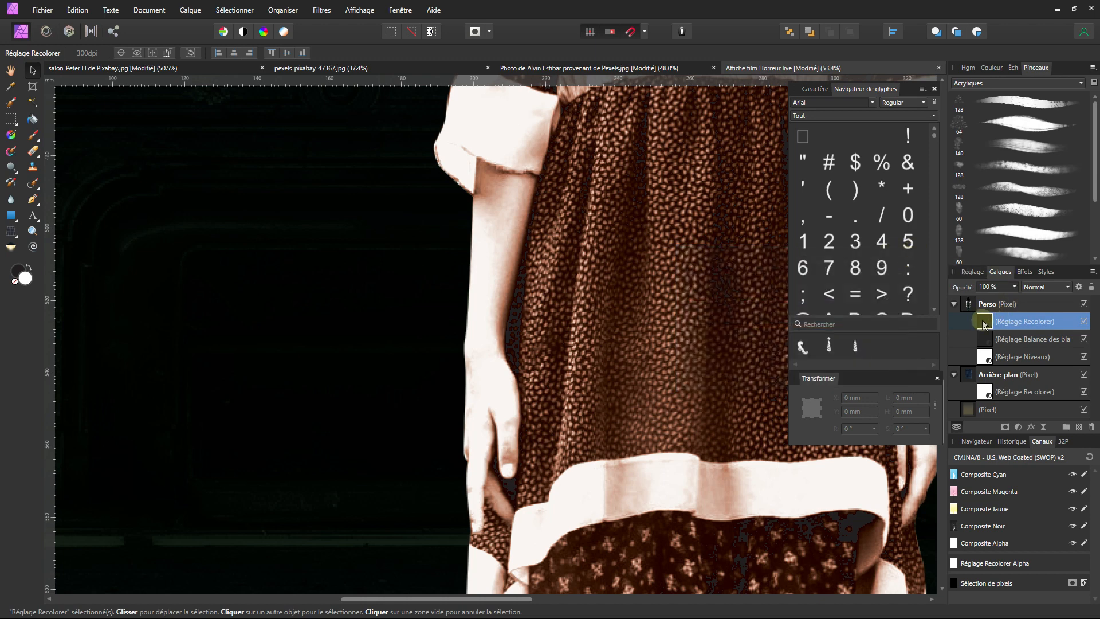
# - Paint black on the Recolor adjustment with a 382 px brush to mask its tint along the left side of the skirt
pyautogui.scroll(-2, 630, 386)
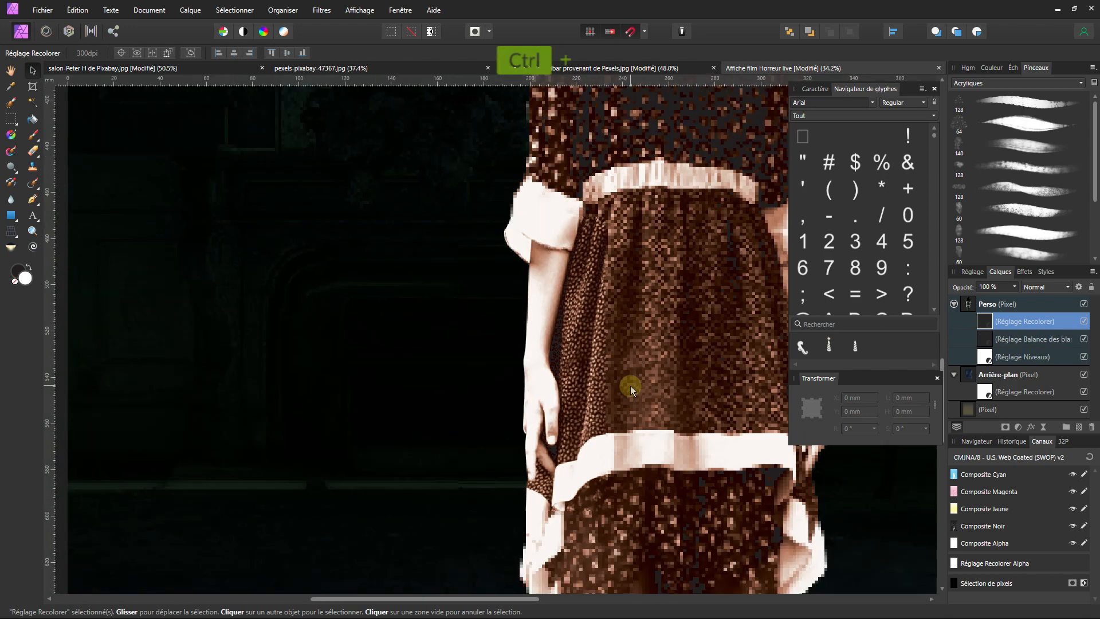
pyautogui.moveTo(619, 315); pyautogui.dragTo(532, 383)
pyautogui.scroll(-1, 413, 320)
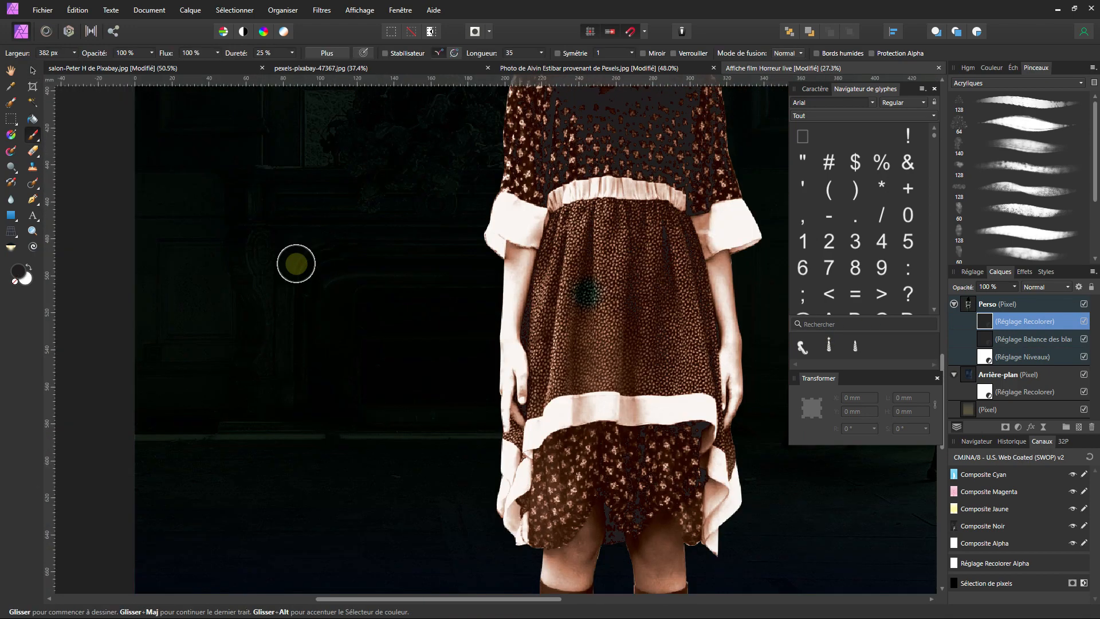
pyautogui.click(33, 134)
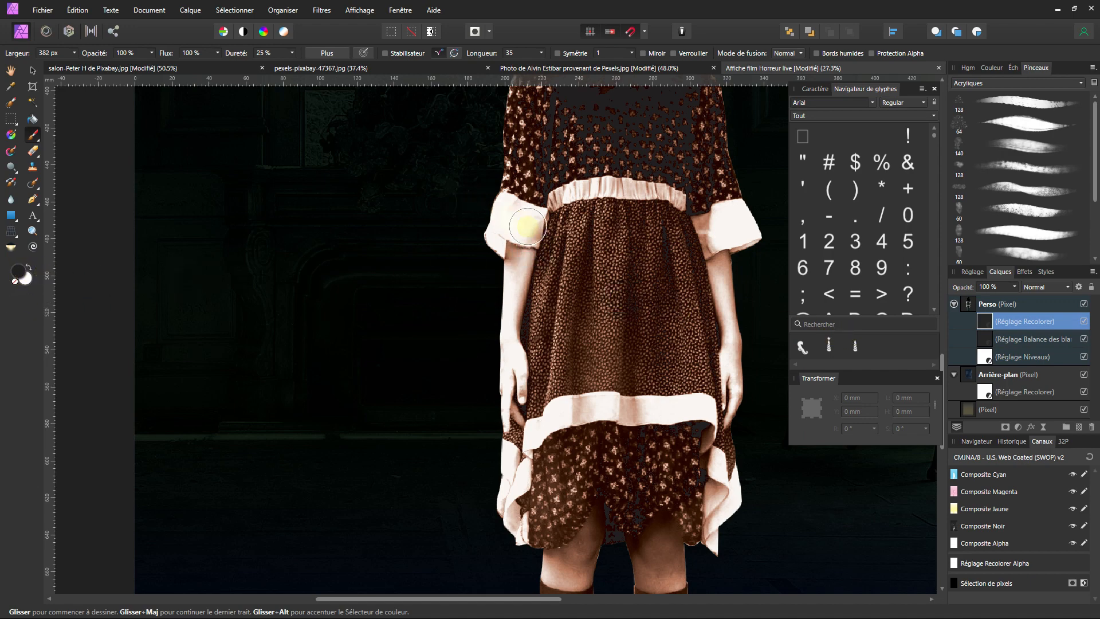
pyautogui.scroll(1, 546, 262)
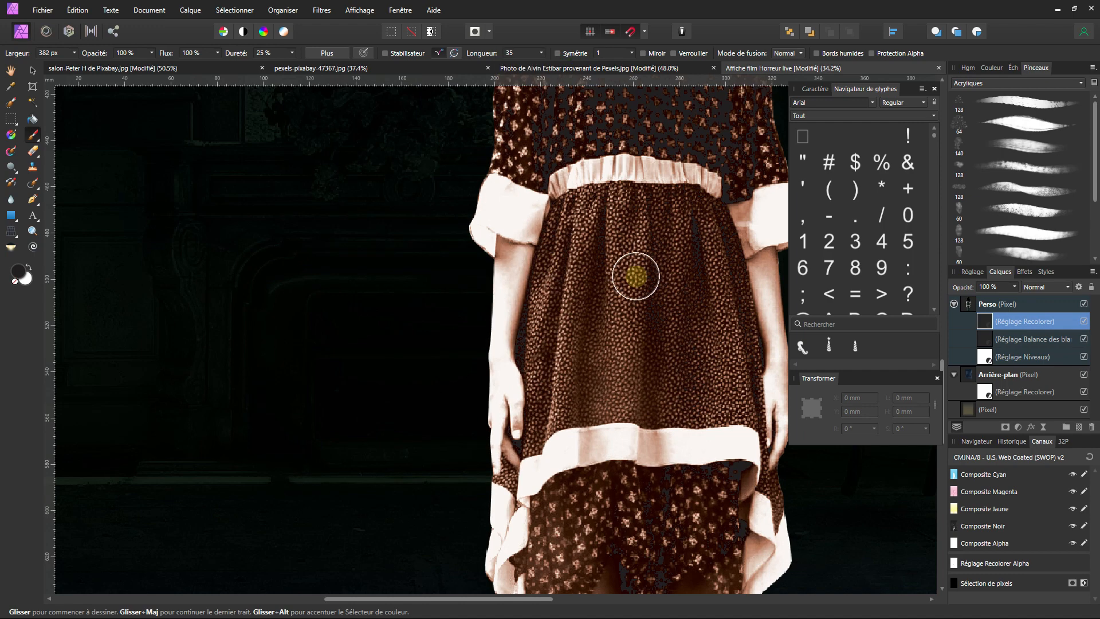
pyautogui.scroll(3, 624, 309)
pyautogui.scroll(1, 567, 344)
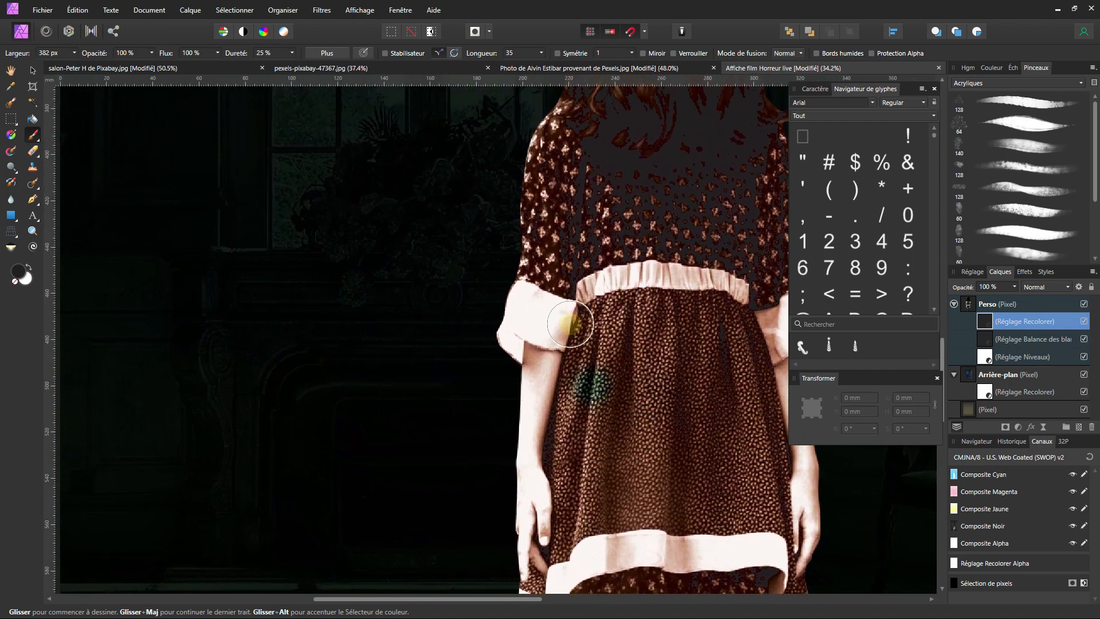
pyautogui.scroll(2, 569, 319)
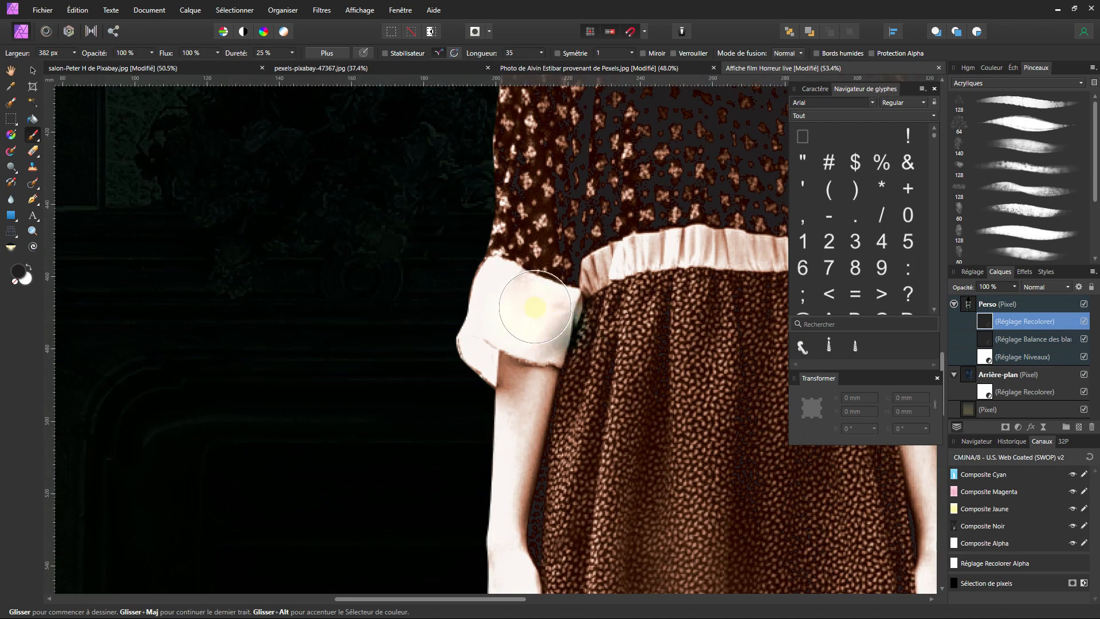
pyautogui.moveTo(609, 307)
pyautogui.mouseDown()
pyautogui.moveTo(620, 429)
pyautogui.moveTo(618, 345)
pyautogui.moveTo(609, 468)
pyautogui.moveTo(569, 494)
pyautogui.moveTo(581, 430)
pyautogui.moveTo(571, 538)
pyautogui.mouseUp()
pyautogui.scroll(-5, 596, 315)
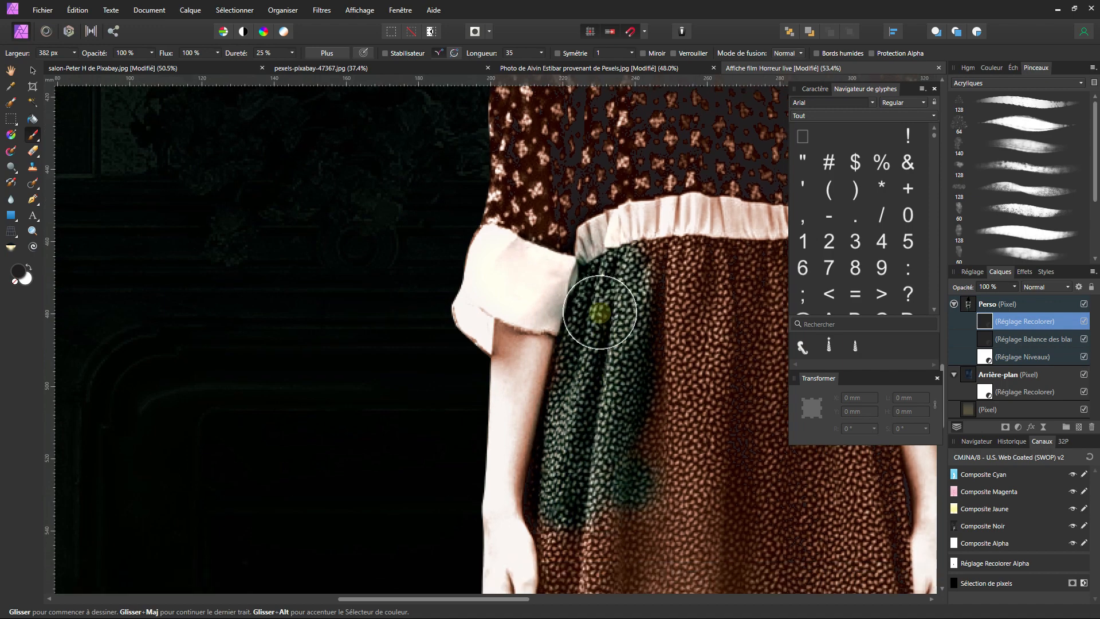
pyautogui.moveTo(554, 393)
pyautogui.mouseDown()
pyautogui.moveTo(537, 325)
pyautogui.moveTo(541, 481)
pyautogui.moveTo(544, 290)
pyautogui.moveTo(564, 173)
pyautogui.moveTo(544, 253)
pyautogui.mouseUp()
pyautogui.click(621, 316)
pyautogui.scroll(-2, 621, 316)
pyautogui.scroll(3, 548, 395)
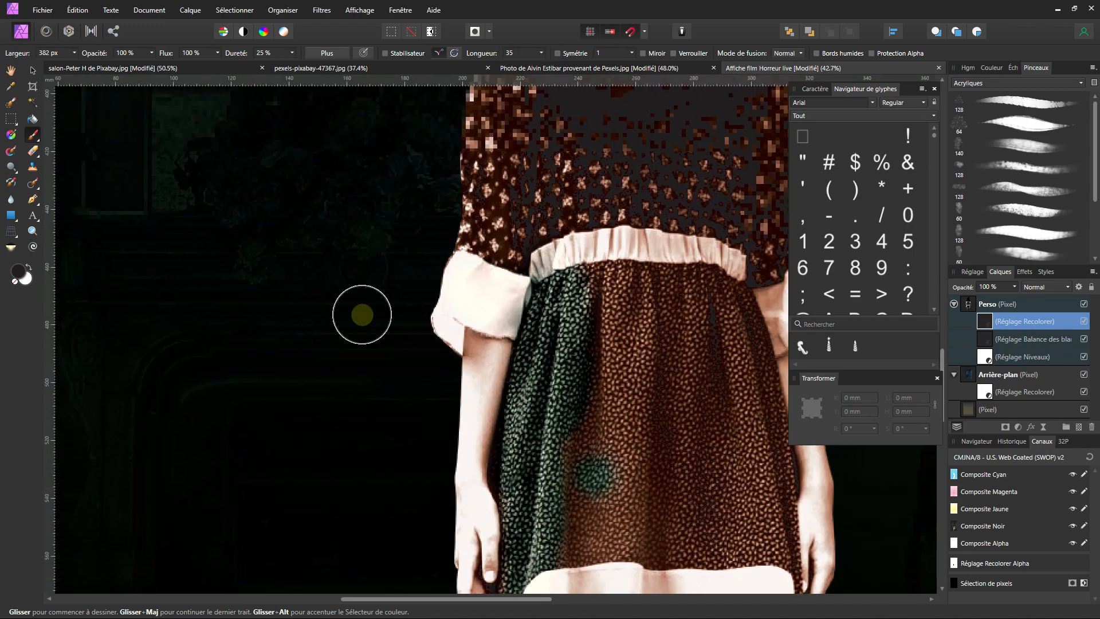
# - Select the girl's left forearm and hand on the Perso layer with the 41 px Selection Brush, leaving out the white cuff
pyautogui.click(11, 103)
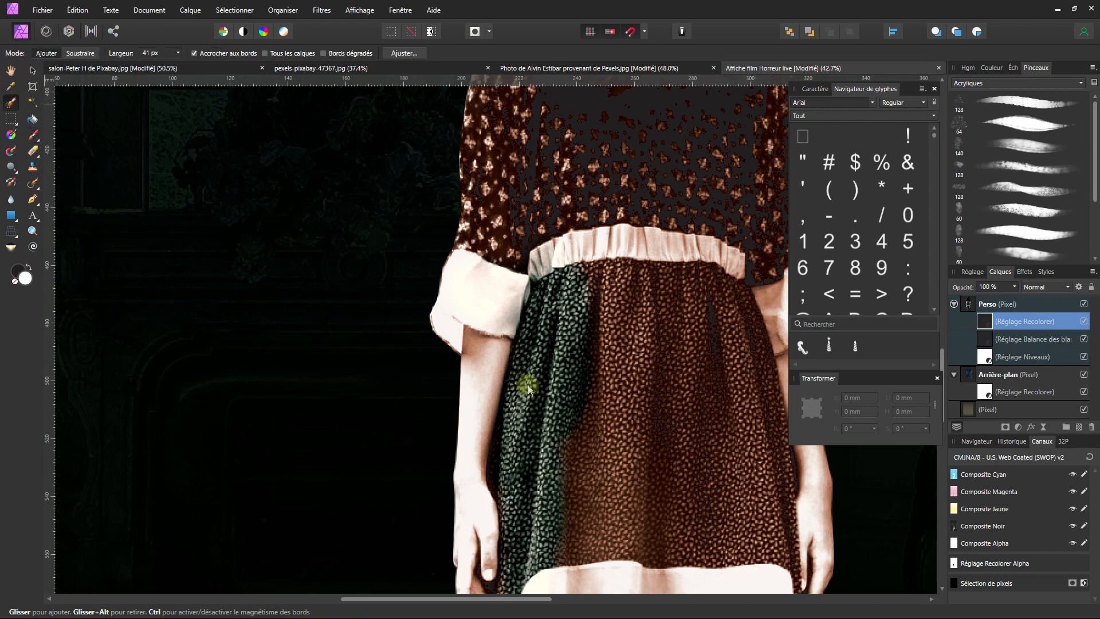
pyautogui.scroll(2, 527, 385)
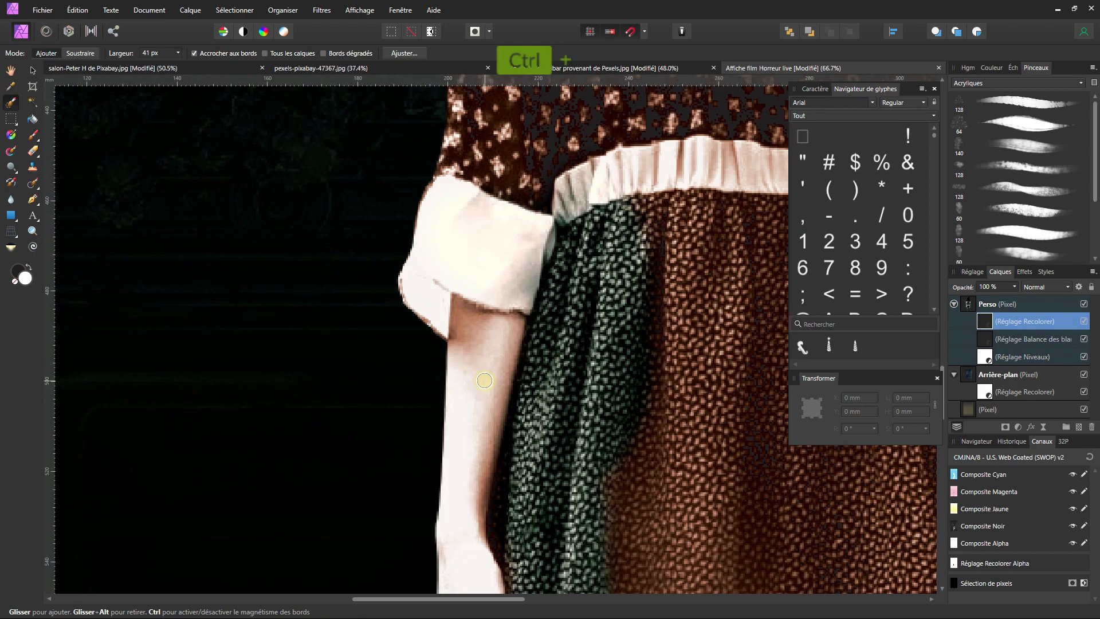
pyautogui.click(969, 304)
pyautogui.moveTo(536, 295)
pyautogui.mouseDown()
pyautogui.moveTo(468, 311)
pyautogui.moveTo(465, 386)
pyautogui.mouseUp()
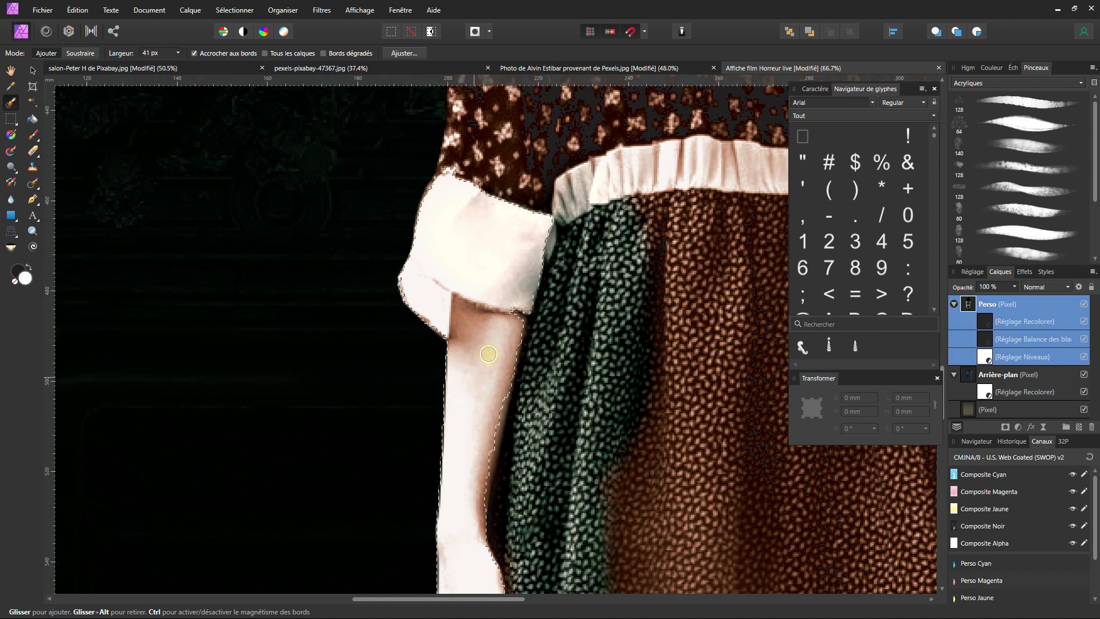
pyautogui.scroll(-2, 519, 311)
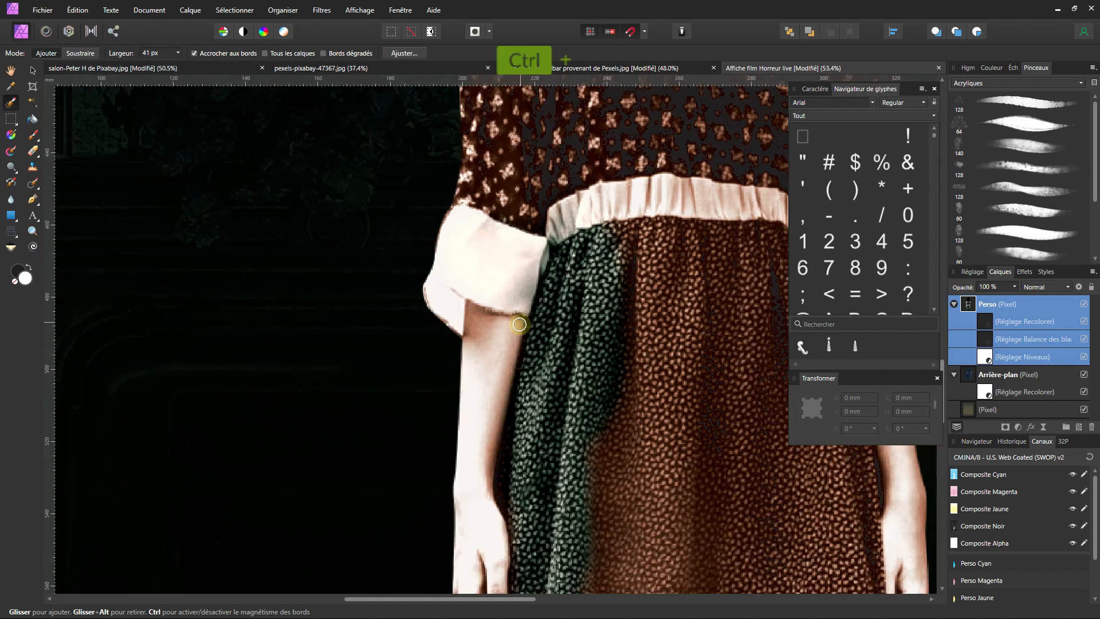
pyautogui.scroll(-5, 504, 275)
pyautogui.moveTo(488, 275)
pyautogui.mouseDown()
pyautogui.moveTo(491, 355)
pyautogui.moveTo(527, 385)
pyautogui.moveTo(490, 422)
pyautogui.moveTo(494, 457)
pyautogui.moveTo(514, 431)
pyautogui.moveTo(562, 420)
pyautogui.moveTo(550, 409)
pyautogui.moveTo(592, 422)
pyautogui.moveTo(590, 441)
pyautogui.moveTo(560, 450)
pyautogui.moveTo(552, 441)
pyautogui.moveTo(564, 394)
pyautogui.mouseUp()
pyautogui.scroll(3, 509, 366)
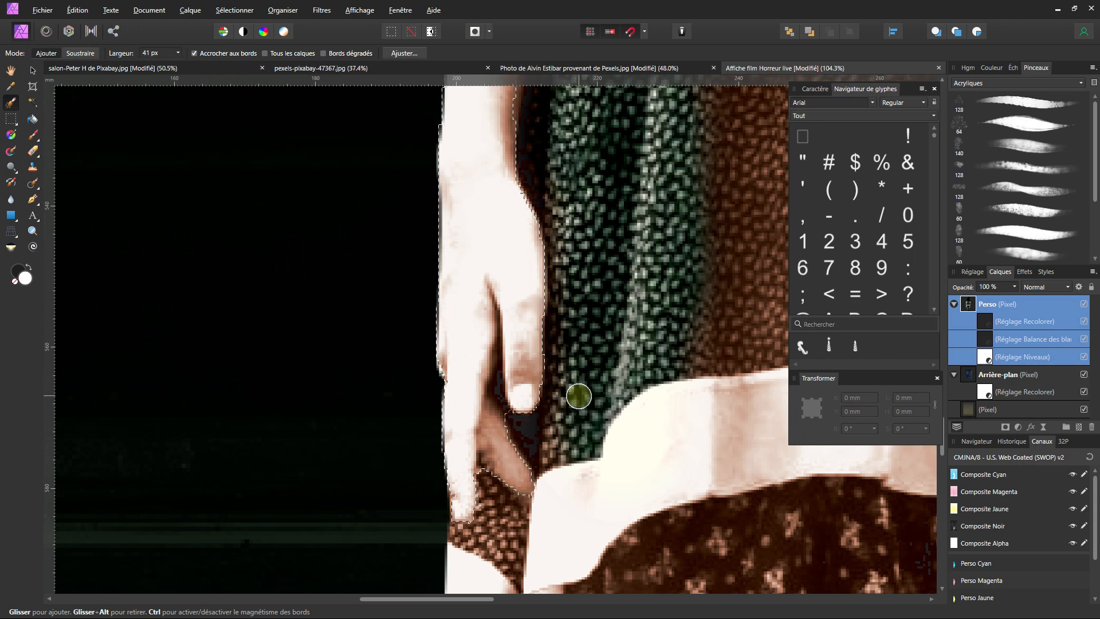
pyautogui.scroll(10, 577, 393)
pyautogui.moveTo(506, 383)
pyautogui.mouseDown()
pyautogui.moveTo(535, 244)
pyautogui.moveTo(516, 346)
pyautogui.moveTo(518, 322)
pyautogui.moveTo(517, 335)
pyautogui.moveTo(553, 330)
pyautogui.moveTo(573, 264)
pyautogui.moveTo(571, 324)
pyautogui.moveTo(590, 312)
pyautogui.moveTo(475, 273)
pyautogui.mouseUp()
pyautogui.scroll(5, 569, 322)
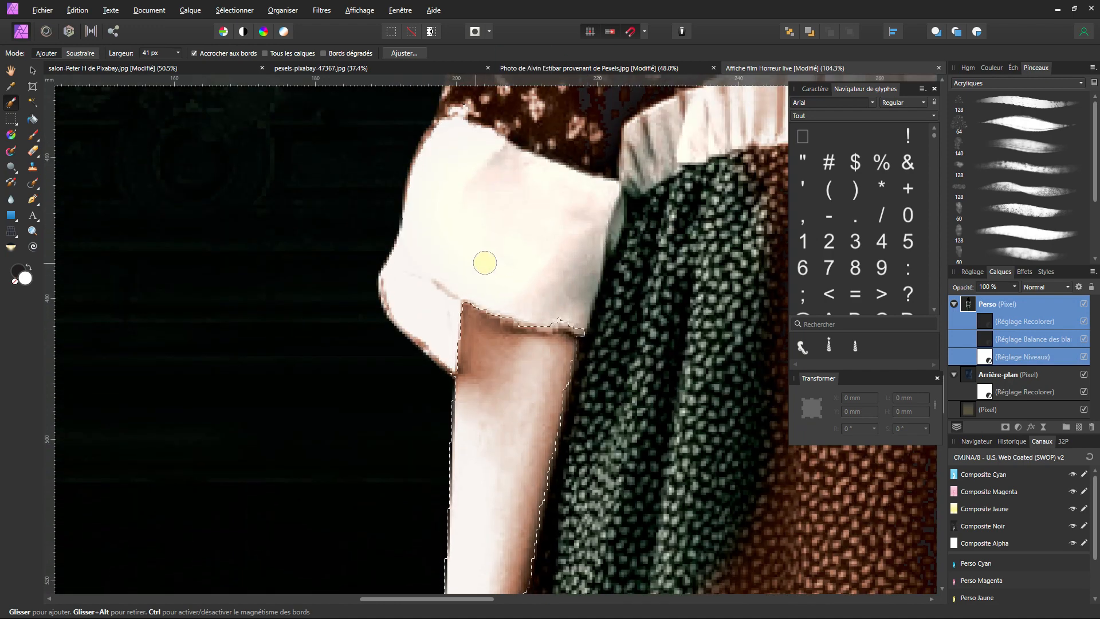
# - Add the girl's right forearm and hand to the selection and start on the left knee
pyautogui.scroll(-4, 513, 406)
pyautogui.scroll(-2, 513, 405)
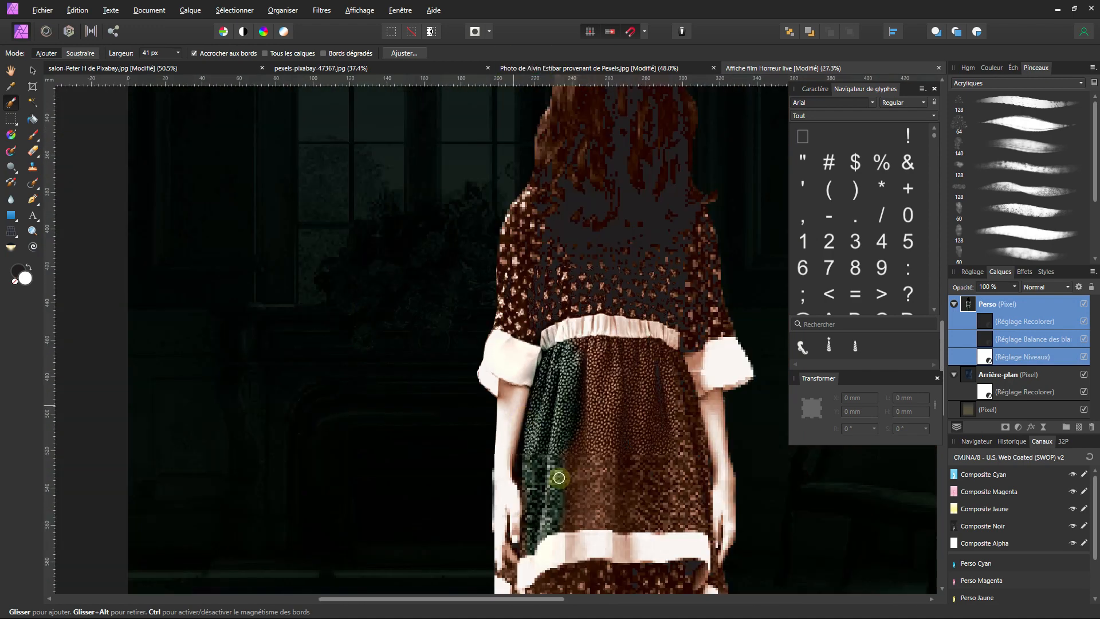
pyautogui.moveTo(559, 480); pyautogui.dragTo(535, 276)
pyautogui.scroll(-1, 539, 465)
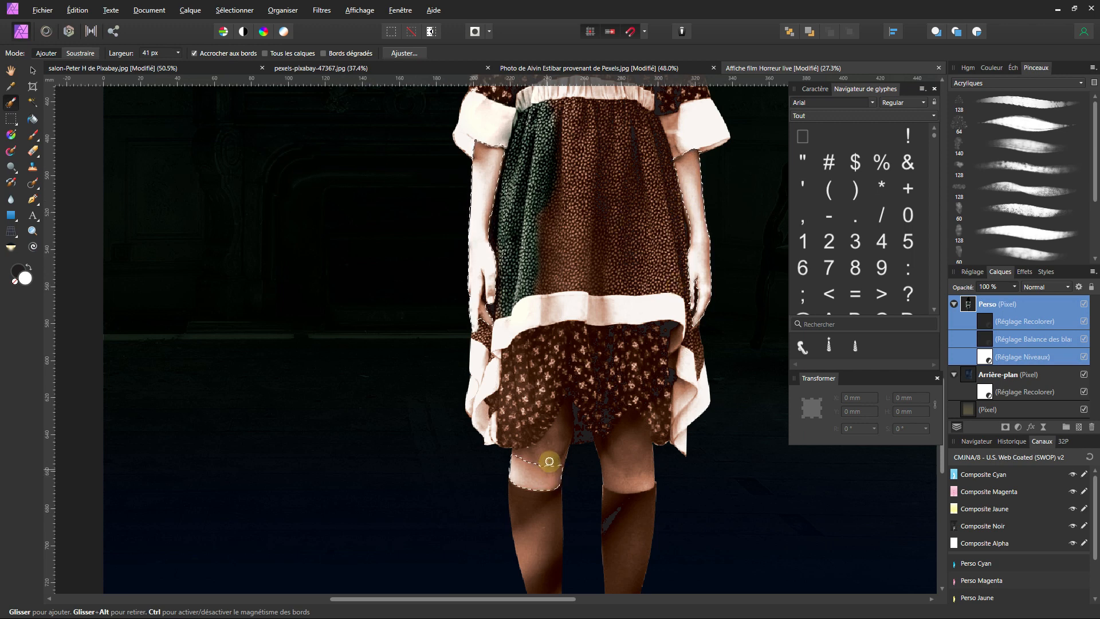
# - Refine the selection around both bare knees, adding skin up to the skirt hem and excluding the skirt fabric and socks
pyautogui.press('shift')
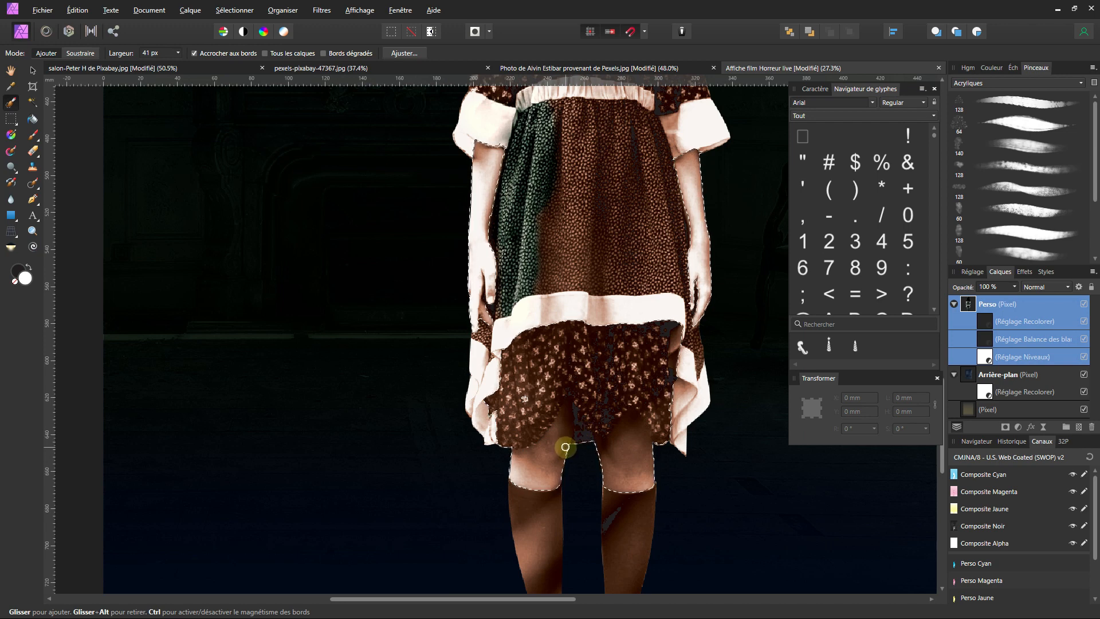
pyautogui.press('ctrl')
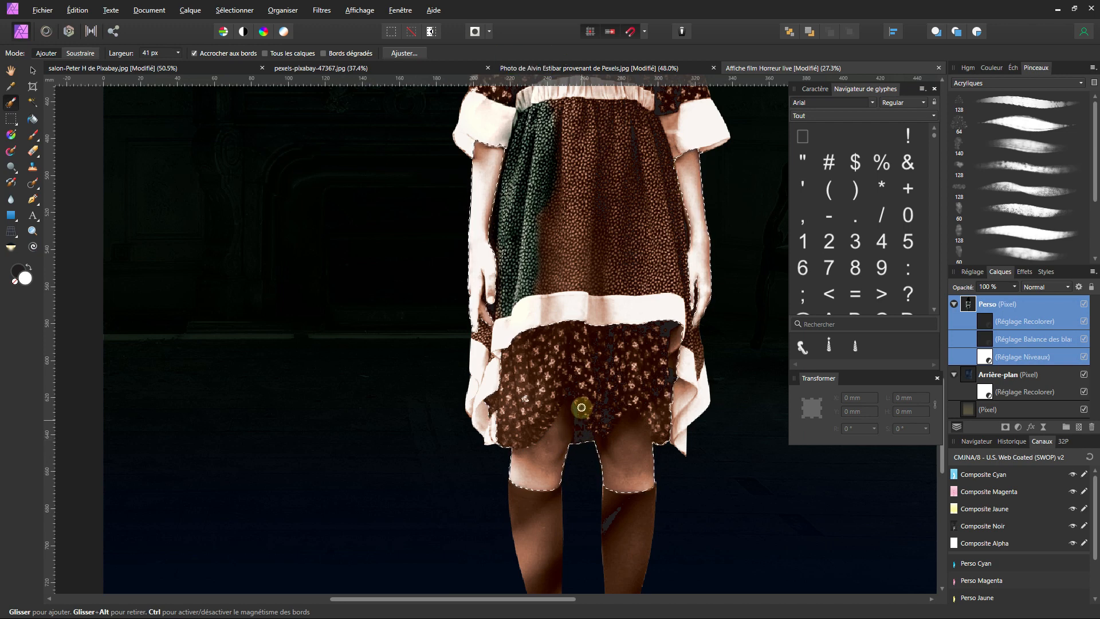
pyautogui.press('alt')
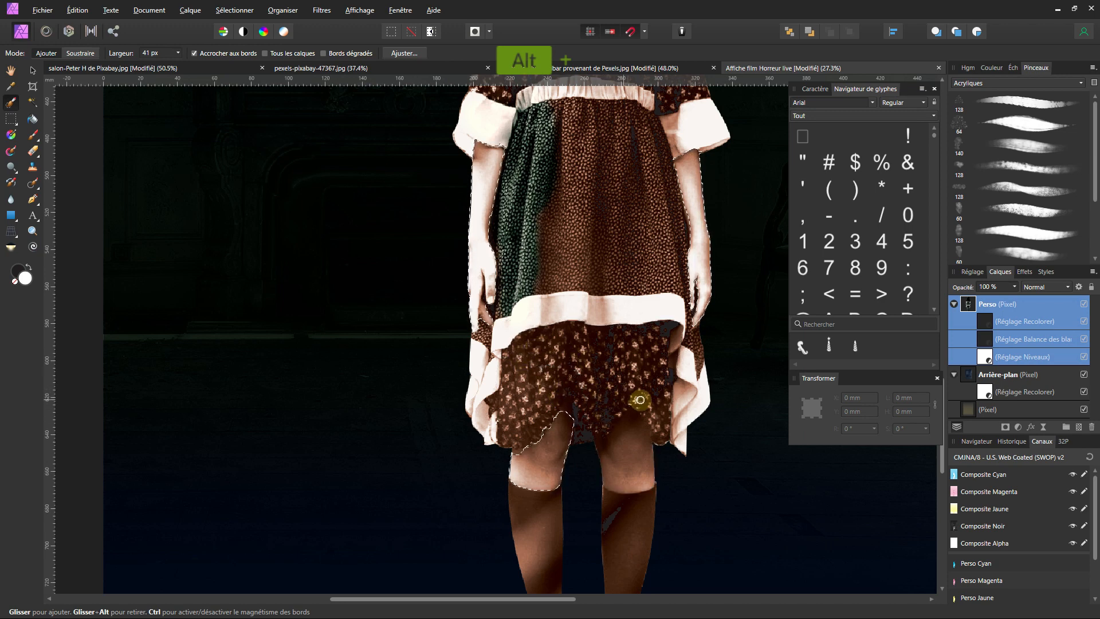
pyautogui.press('ctrl')
pyautogui.scroll(4, 587, 457)
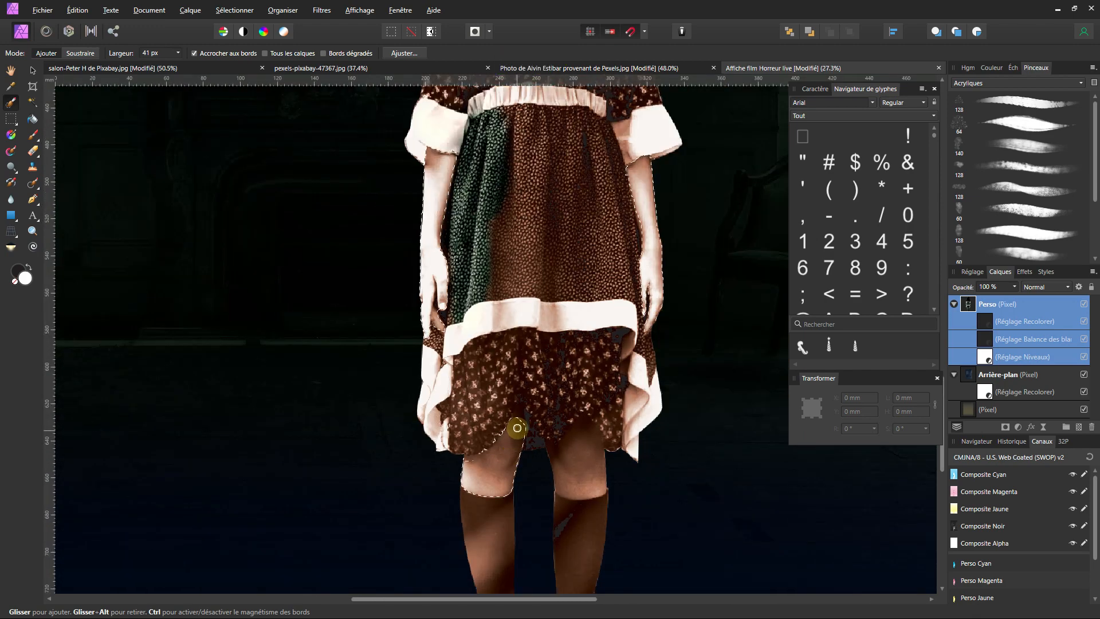
pyautogui.scroll(4, 512, 454)
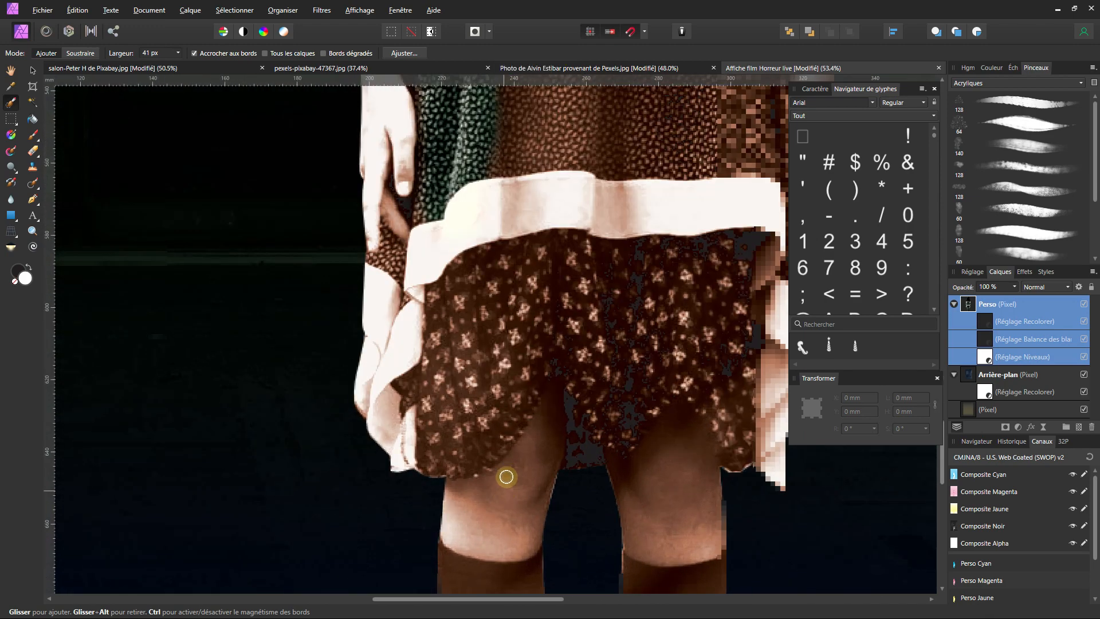
pyautogui.moveTo(506, 476); pyautogui.dragTo(489, 426)
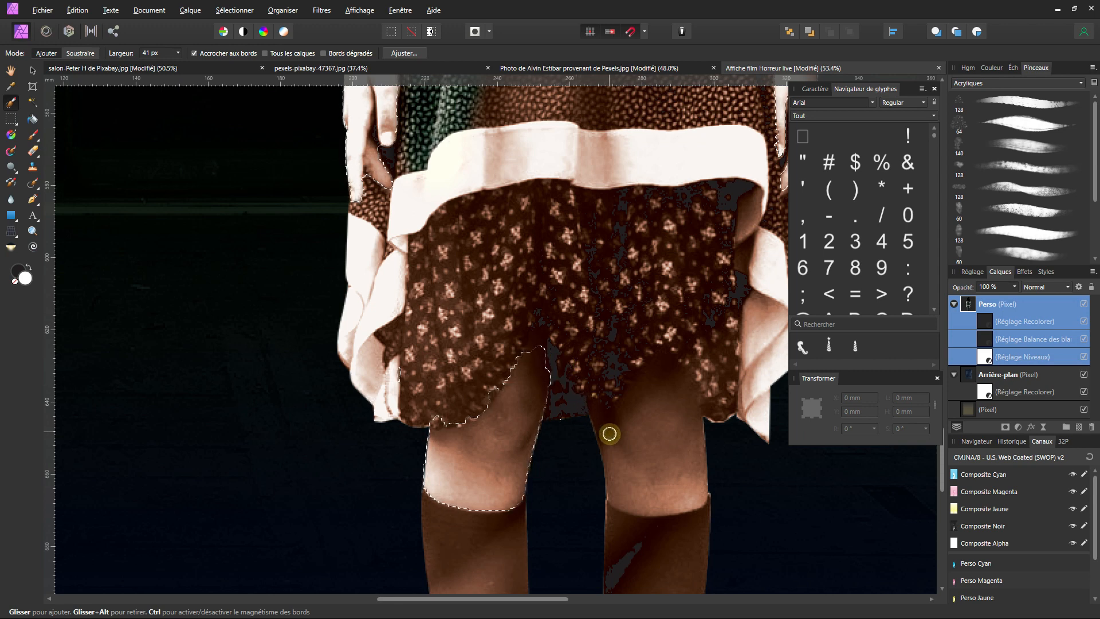
pyautogui.moveTo(628, 484)
pyautogui.mouseDown()
pyautogui.moveTo(646, 385)
pyautogui.moveTo(660, 373)
pyautogui.mouseUp()
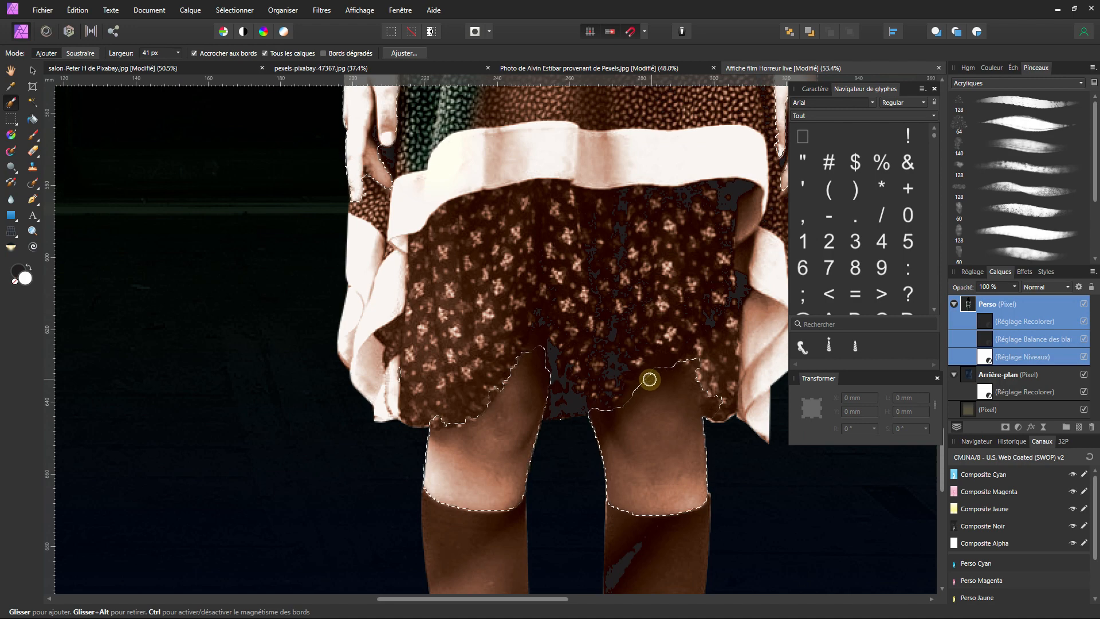
# - Invert the pixel selection so that the bare arms and knees are excluded and the clothes are included
pyautogui.scroll(-2, 648, 387)
pyautogui.scroll(-1, 642, 390)
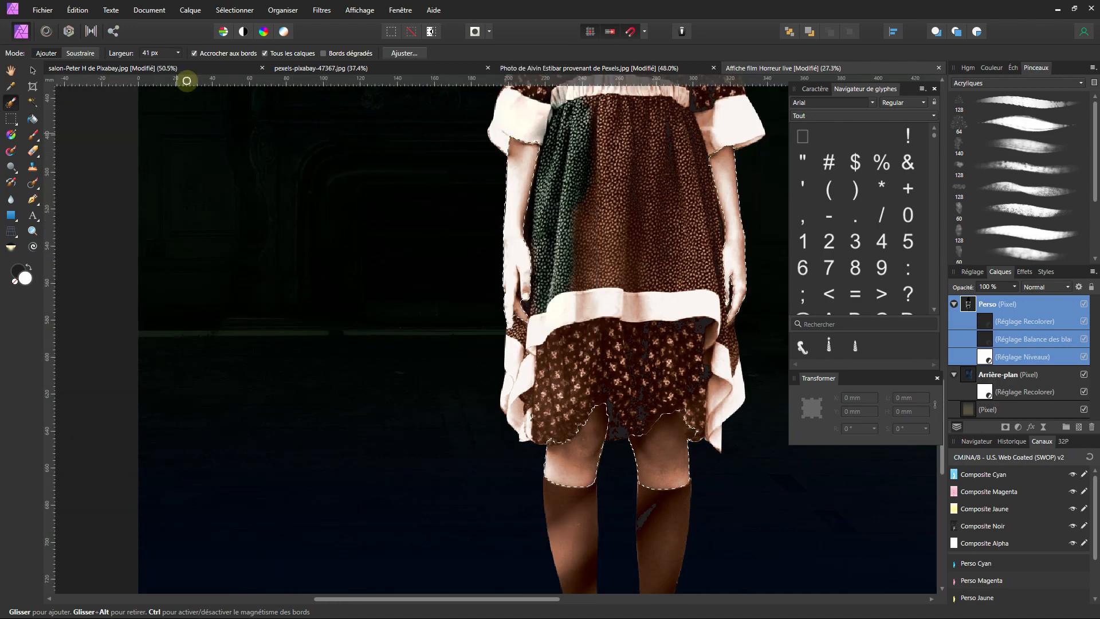
pyautogui.click(246, 10)
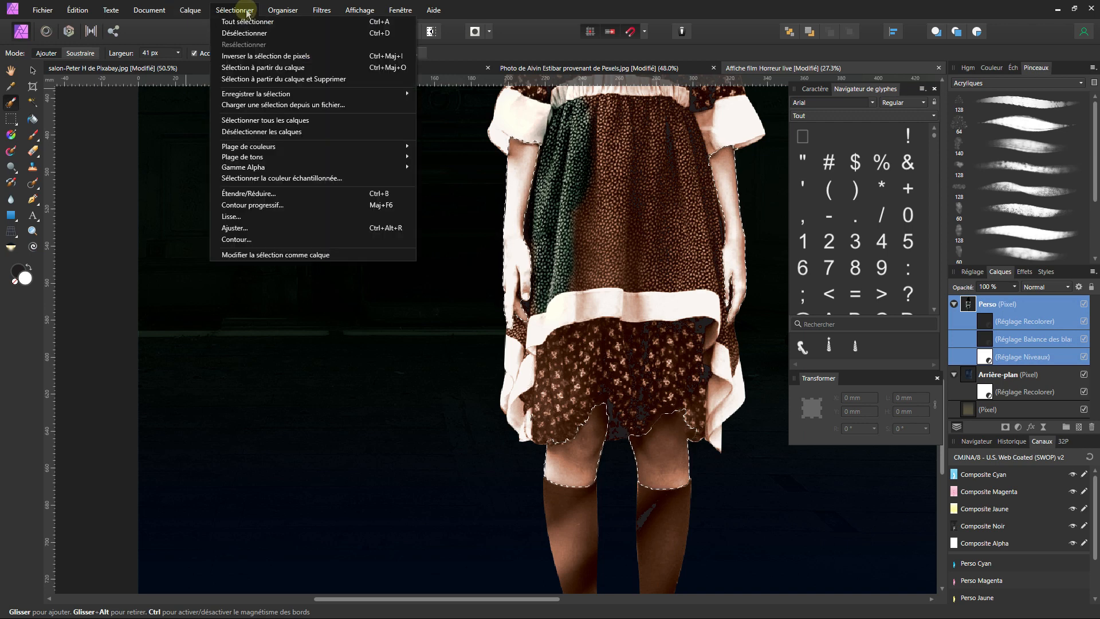
pyautogui.click(251, 56)
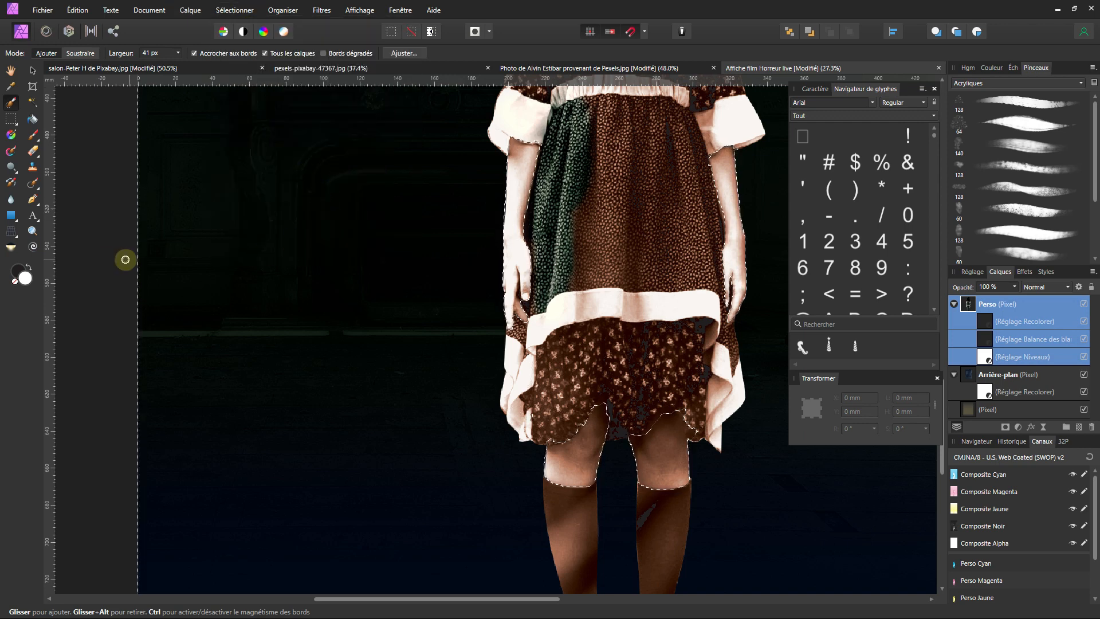
# - Paint black on Perso's Recolor adjustment with the 382 px brush to mask its tint across the whole skirt
pyautogui.click(33, 136)
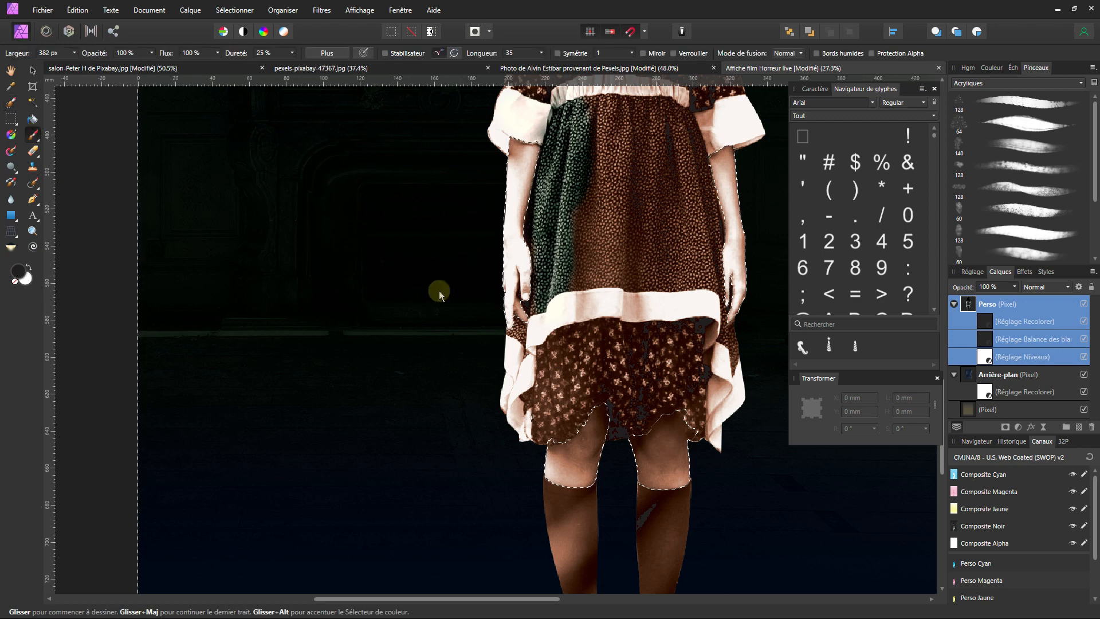
pyautogui.click(984, 322)
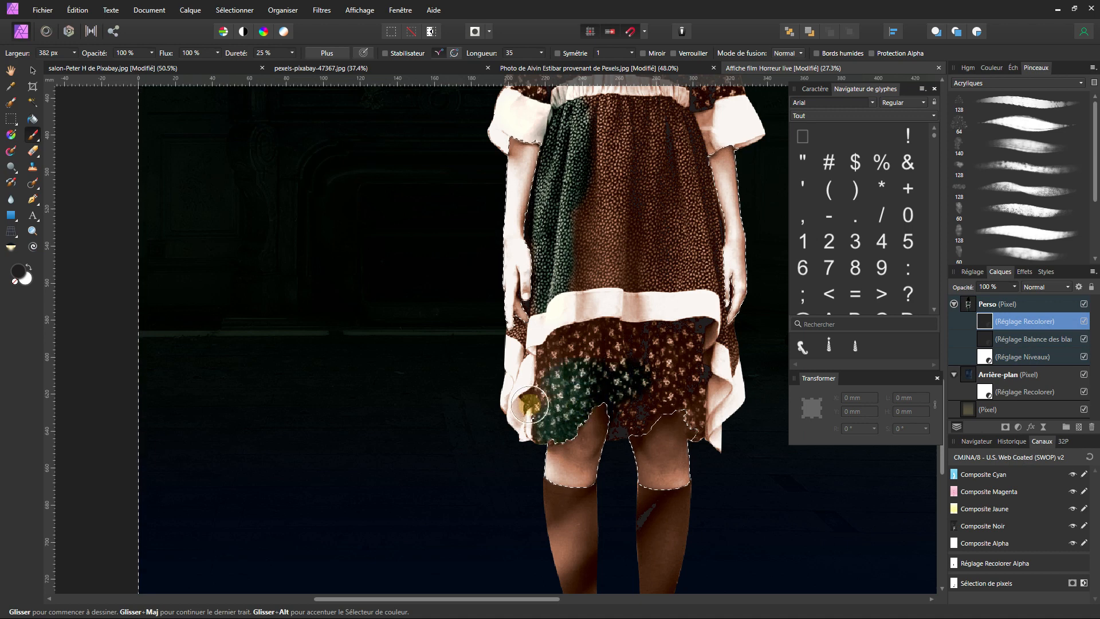
pyautogui.moveTo(599, 375)
pyautogui.mouseDown()
pyautogui.moveTo(653, 265)
pyautogui.moveTo(641, 394)
pyautogui.moveTo(677, 388)
pyautogui.moveTo(651, 431)
pyautogui.moveTo(731, 435)
pyautogui.mouseUp()
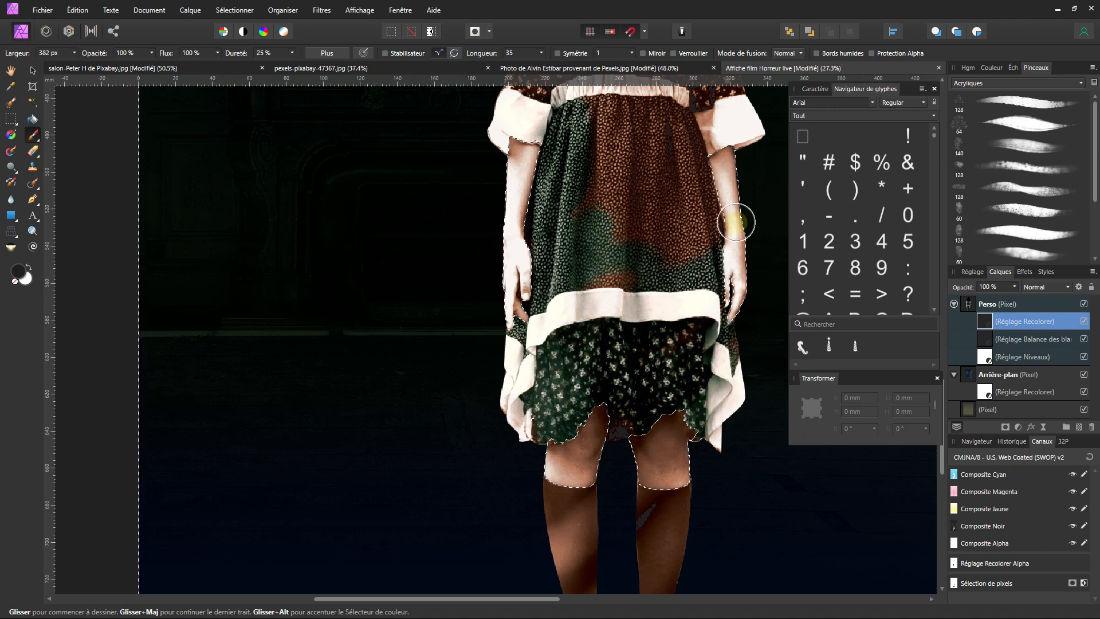
pyautogui.moveTo(736, 222)
pyautogui.mouseDown()
pyautogui.moveTo(658, 247)
pyautogui.moveTo(568, 299)
pyautogui.moveTo(748, 188)
pyautogui.mouseUp()
pyautogui.moveTo(668, 145)
pyautogui.mouseDown()
pyautogui.moveTo(616, 168)
pyautogui.moveTo(650, 135)
pyautogui.moveTo(589, 121)
pyautogui.moveTo(626, 117)
pyautogui.moveTo(607, 140)
pyautogui.moveTo(594, 210)
pyautogui.moveTo(581, 238)
pyautogui.moveTo(547, 226)
pyautogui.mouseUp()
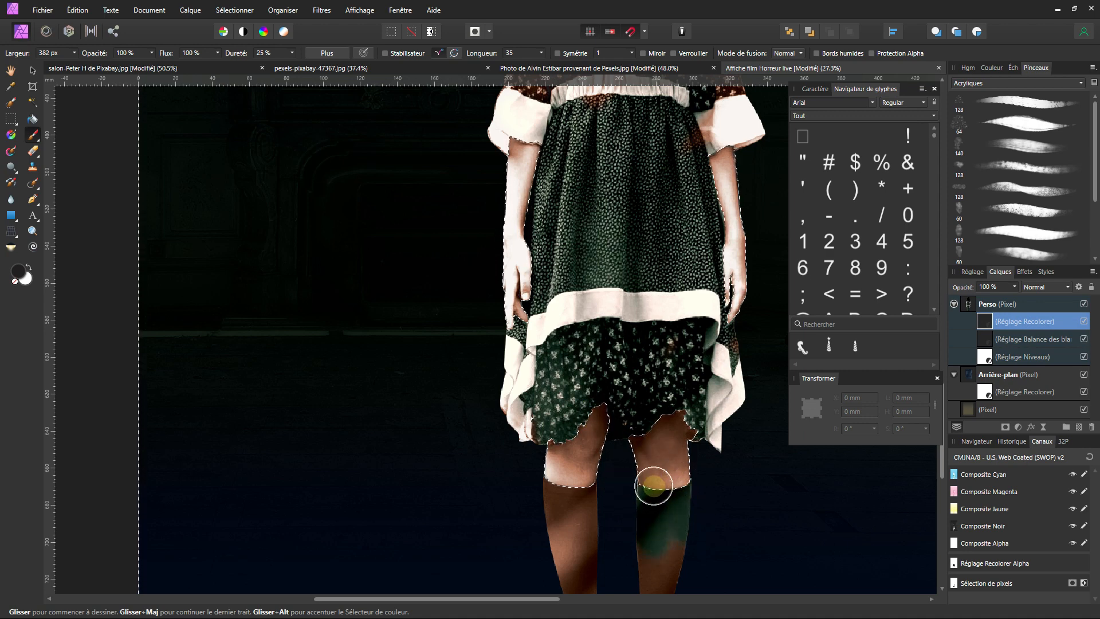
# - Mask the Recolor tint over both socks, the bodice, the sleeves and the hair with the same black brush
pyautogui.scroll(-5, 654, 486)
pyautogui.moveTo(668, 376)
pyautogui.mouseDown()
pyautogui.moveTo(646, 391)
pyautogui.moveTo(644, 468)
pyautogui.moveTo(655, 461)
pyautogui.moveTo(673, 520)
pyautogui.mouseUp()
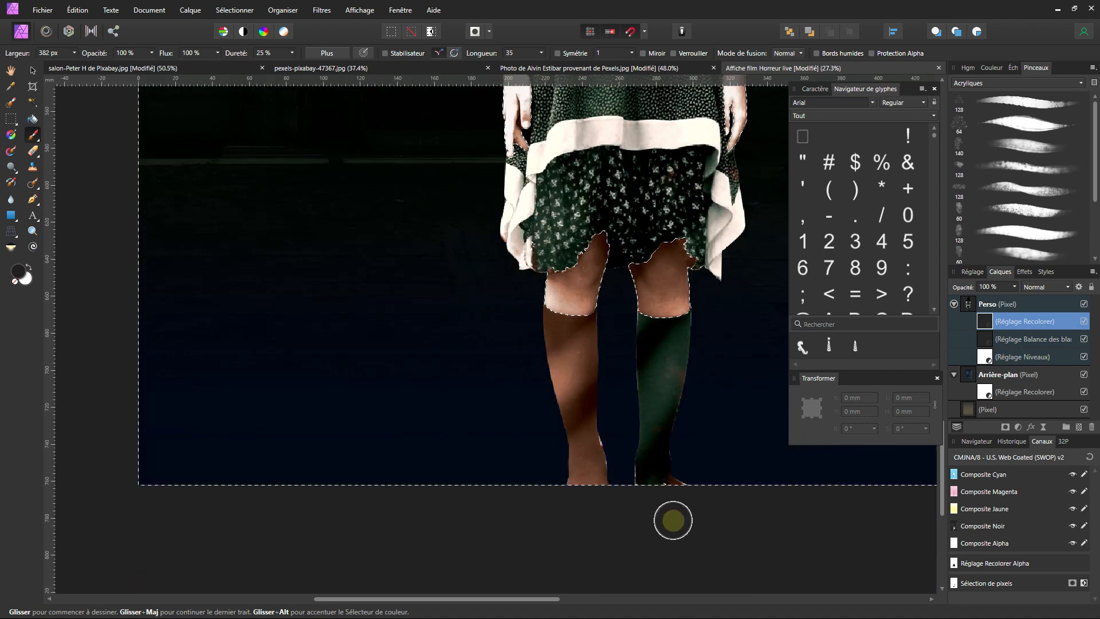
pyautogui.moveTo(573, 310)
pyautogui.mouseDown()
pyautogui.moveTo(618, 345)
pyautogui.moveTo(596, 464)
pyautogui.mouseUp()
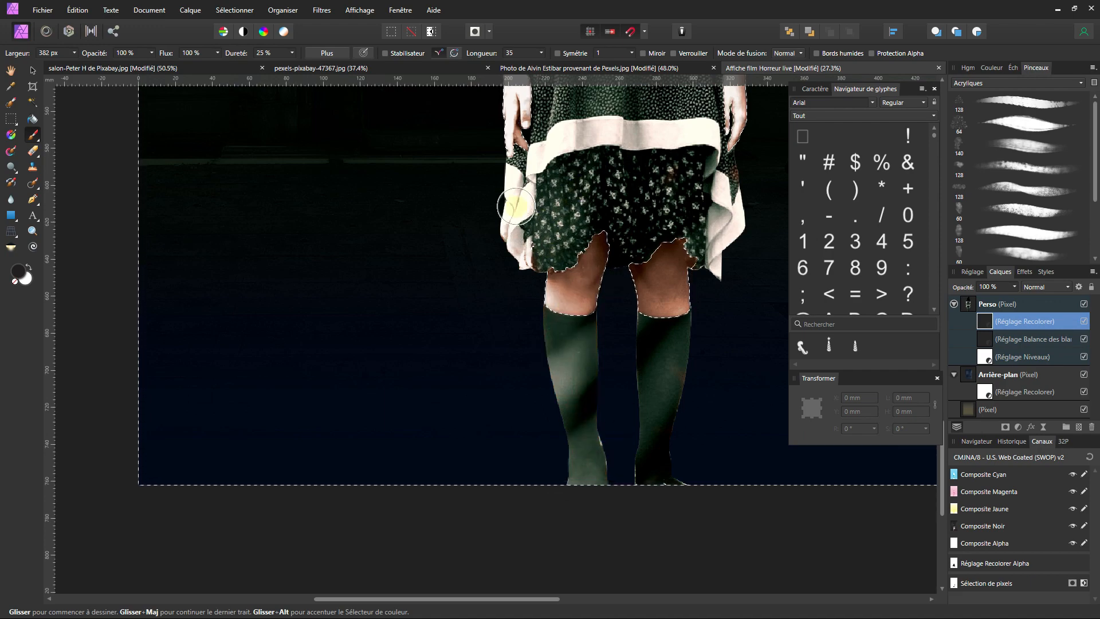
pyautogui.scroll(6, 550, 258)
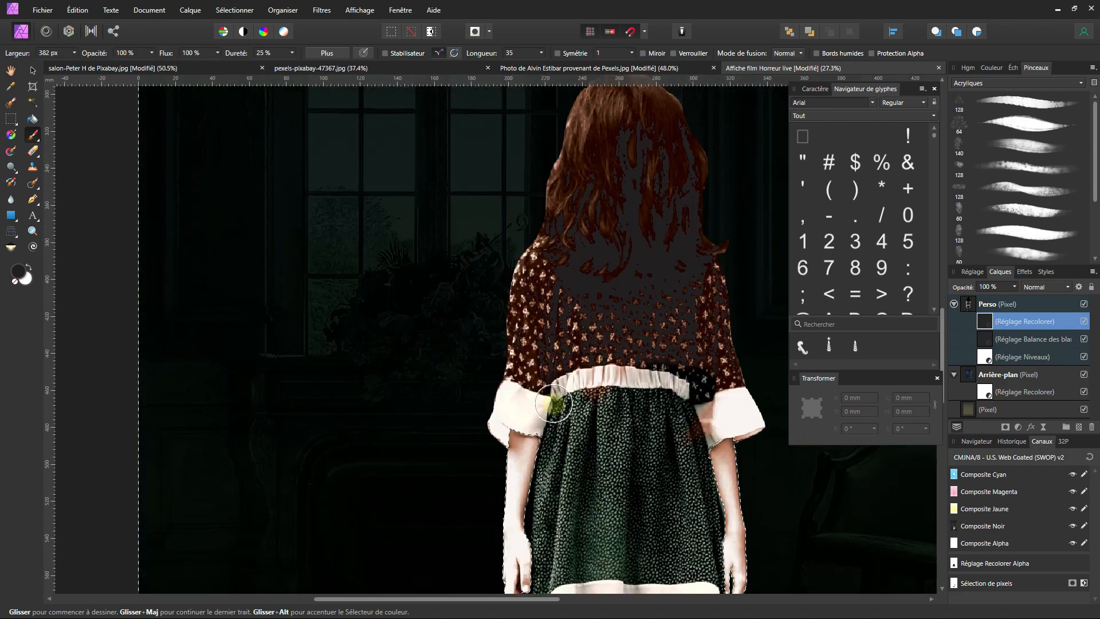
pyautogui.moveTo(554, 403)
pyautogui.mouseDown()
pyautogui.moveTo(561, 129)
pyautogui.moveTo(583, 162)
pyautogui.moveTo(544, 292)
pyautogui.moveTo(530, 254)
pyautogui.moveTo(503, 498)
pyautogui.moveTo(534, 382)
pyautogui.mouseUp()
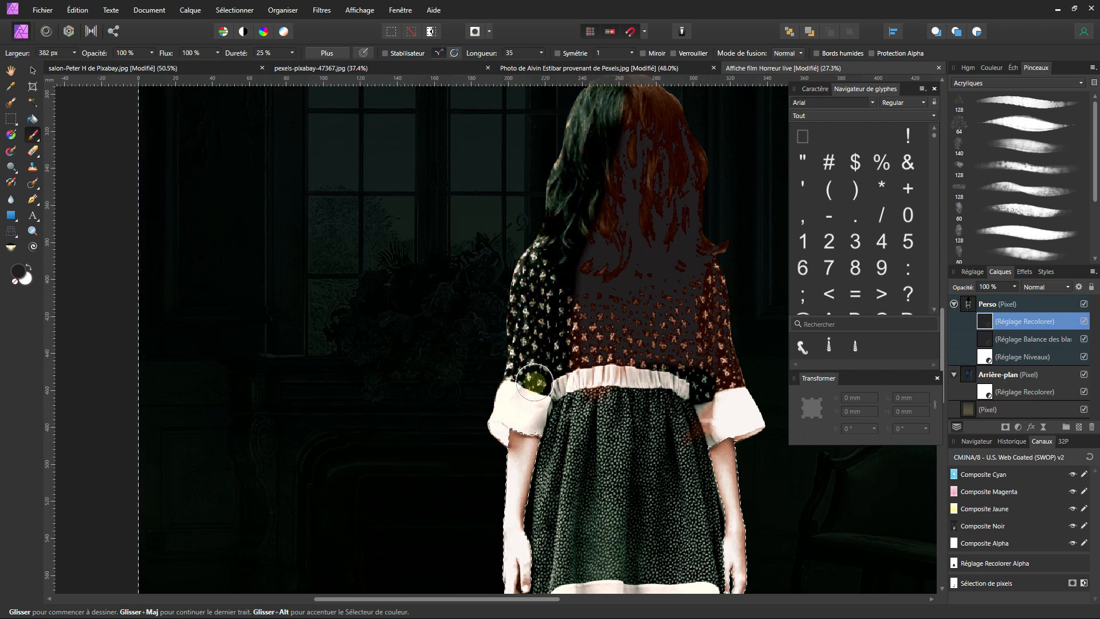
pyautogui.moveTo(633, 157)
pyautogui.mouseDown()
pyautogui.moveTo(650, 83)
pyautogui.moveTo(635, 124)
pyautogui.moveTo(628, 95)
pyautogui.moveTo(650, 131)
pyautogui.moveTo(680, 258)
pyautogui.moveTo(663, 81)
pyautogui.moveTo(723, 257)
pyautogui.moveTo(730, 444)
pyautogui.moveTo(691, 232)
pyautogui.moveTo(662, 293)
pyautogui.moveTo(602, 346)
pyautogui.moveTo(604, 288)
pyautogui.moveTo(626, 264)
pyautogui.moveTo(667, 258)
pyautogui.moveTo(712, 133)
pyautogui.moveTo(750, 118)
pyautogui.moveTo(712, 191)
pyautogui.moveTo(674, 97)
pyautogui.mouseUp()
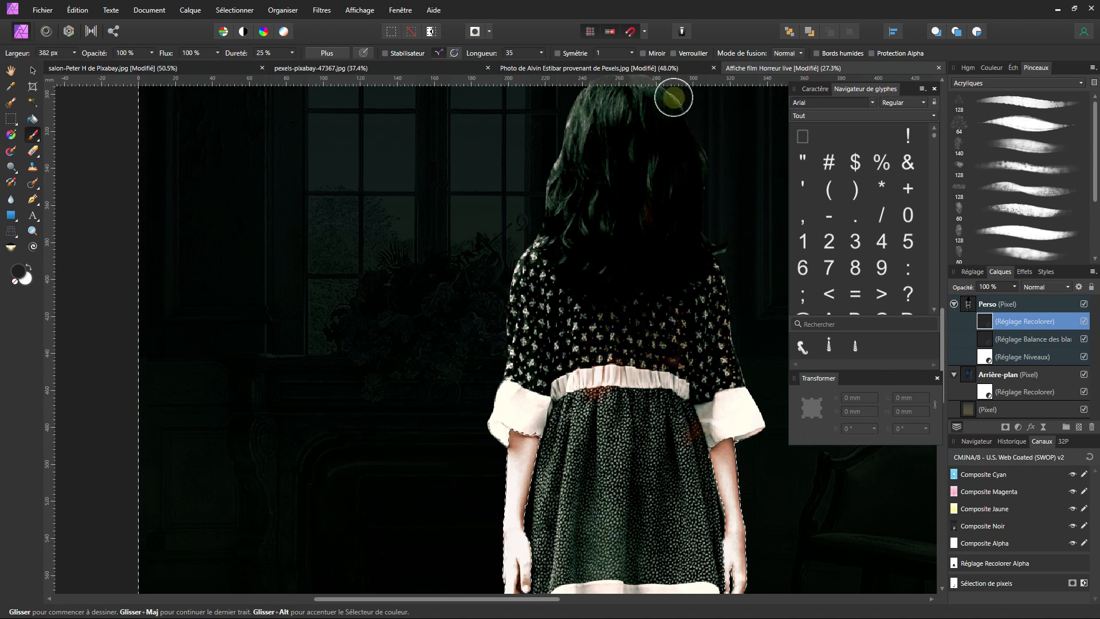
# - Inspect the recoloured girl up to the knees and clear the pixel selection
pyautogui.keyDown('ctrl'); pyautogui.scroll(-2, 655, 307); pyautogui.keyUp('ctrl')
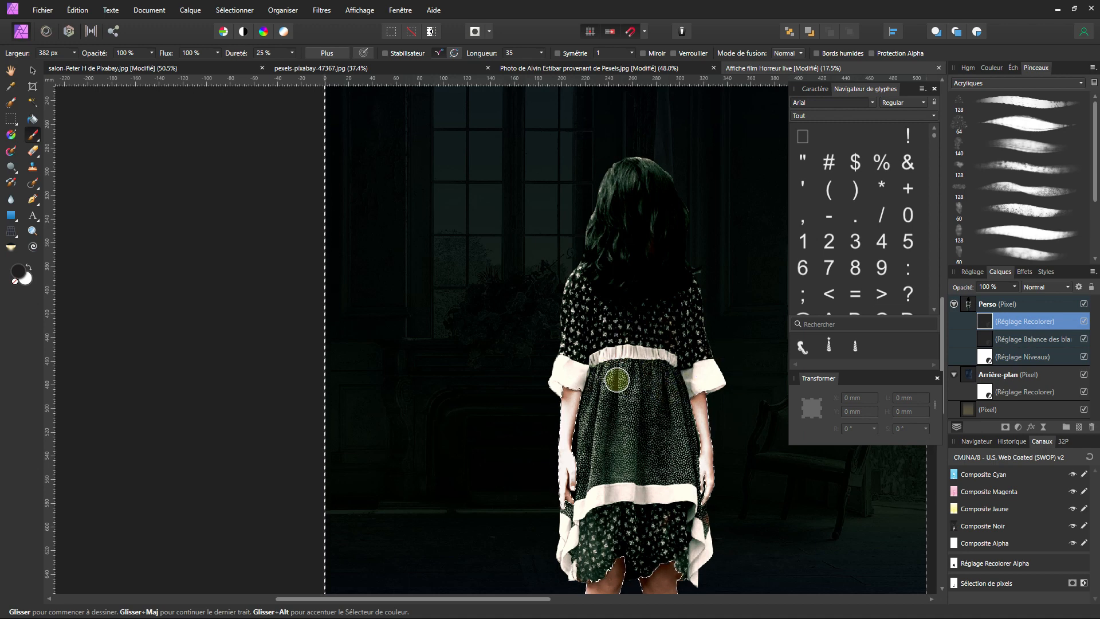
pyautogui.keyDown('ctrl'); pyautogui.scroll(-1, 617, 379); pyautogui.keyUp('ctrl')
pyautogui.keyDown('ctrl'); pyautogui.scroll(4, 634, 442); pyautogui.keyUp('ctrl')
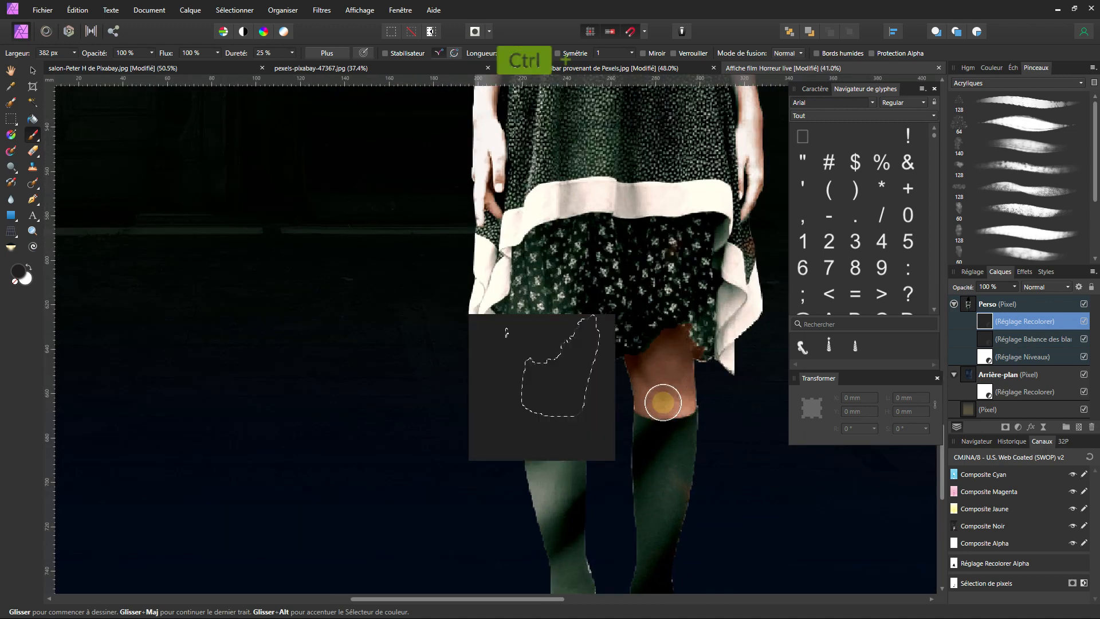
pyautogui.keyDown('ctrl'); pyautogui.scroll(1, 663, 402); pyautogui.keyUp('ctrl')
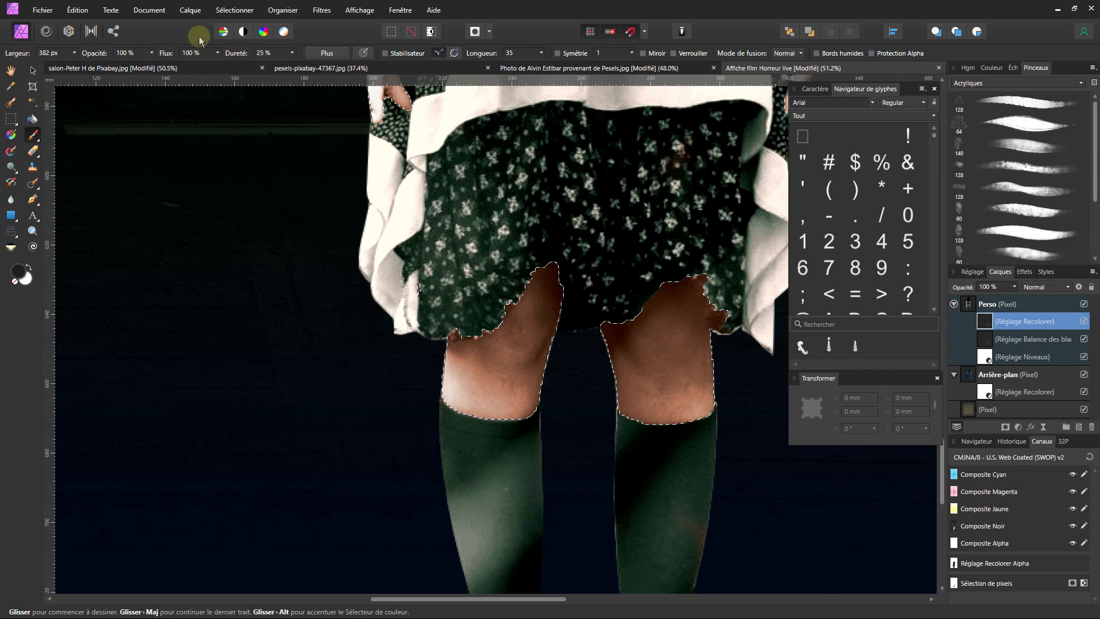
pyautogui.click(234, 9)
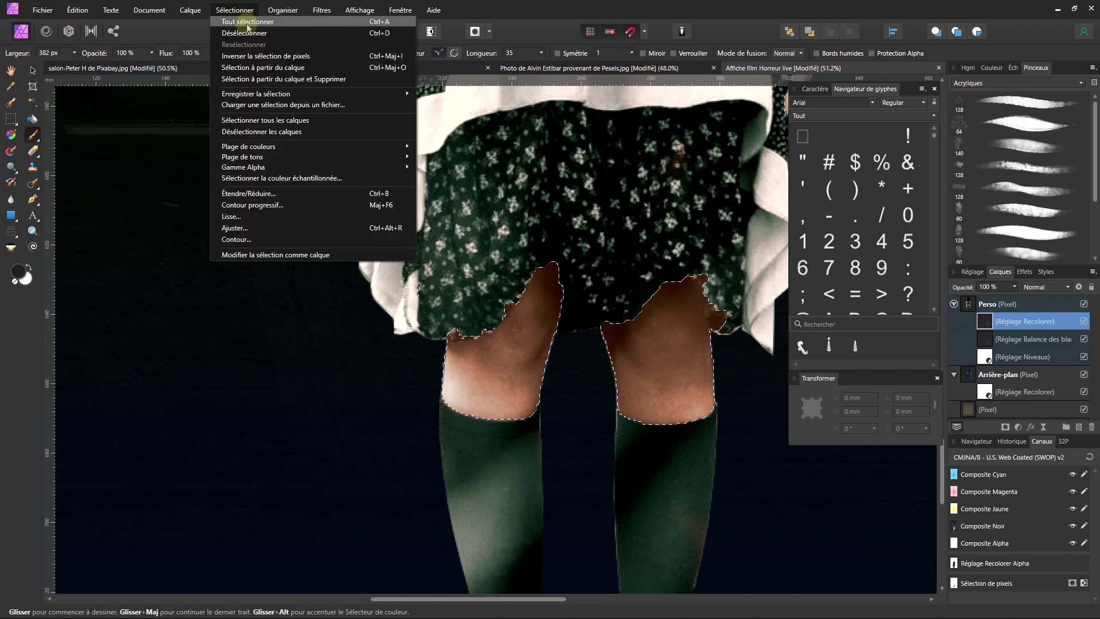
pyautogui.click(244, 32)
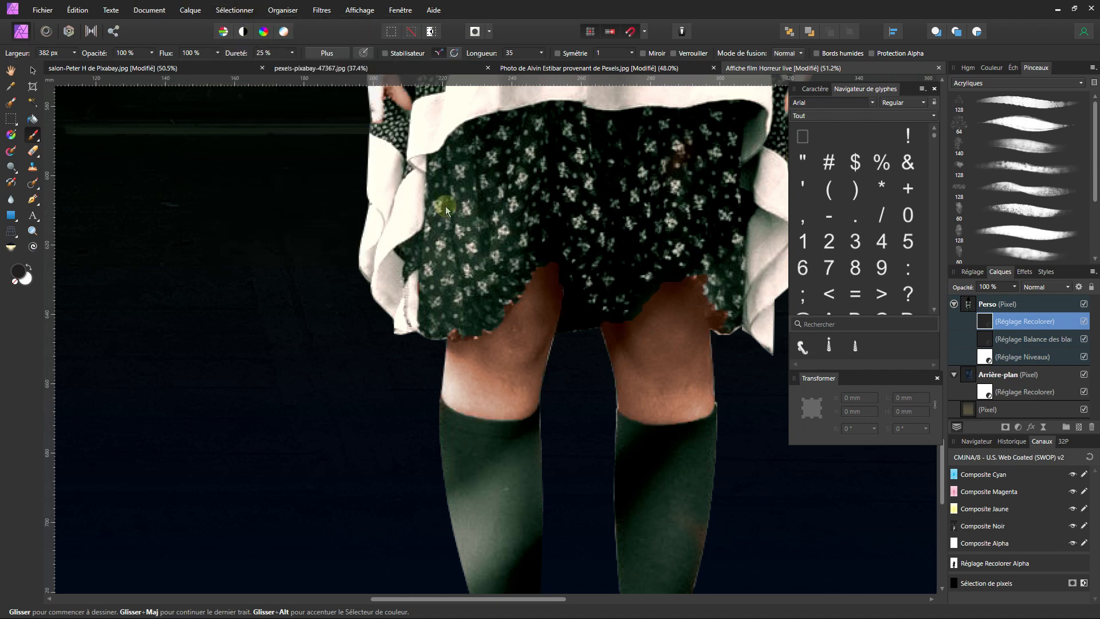
# - Mask the leftover tint along the skirt hem above both knees, using a black brush reduced to 66 px
pyautogui.scroll(-3, 573, 288)
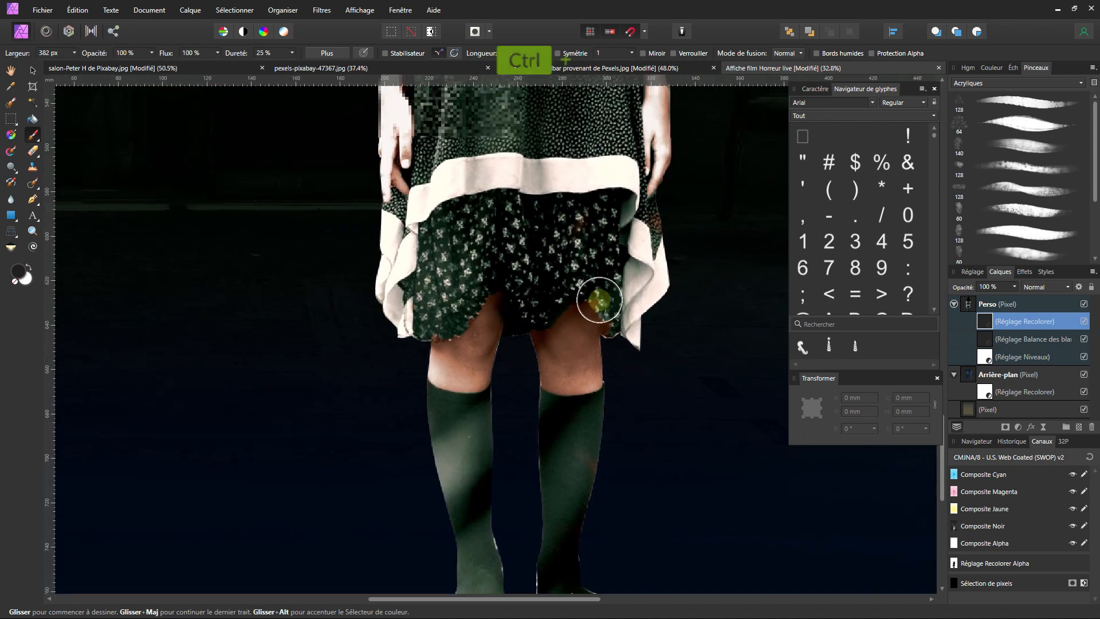
pyautogui.scroll(5, 599, 299)
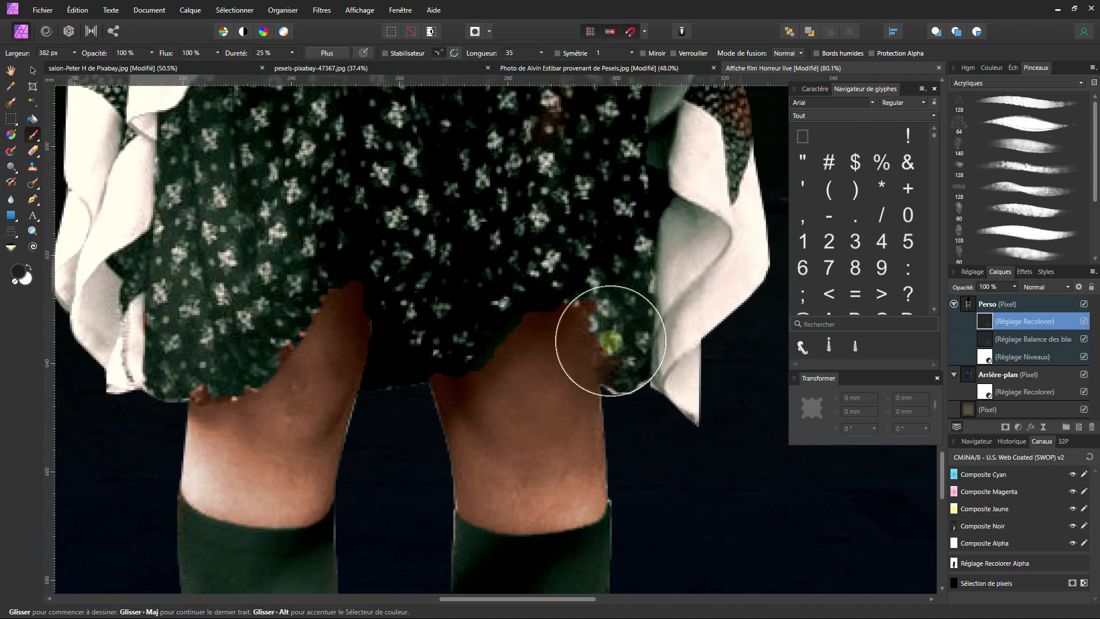
pyautogui.moveTo(611, 341)
pyautogui.mouseDown()
pyautogui.moveTo(594, 307)
pyautogui.moveTo(613, 333)
pyautogui.mouseUp()
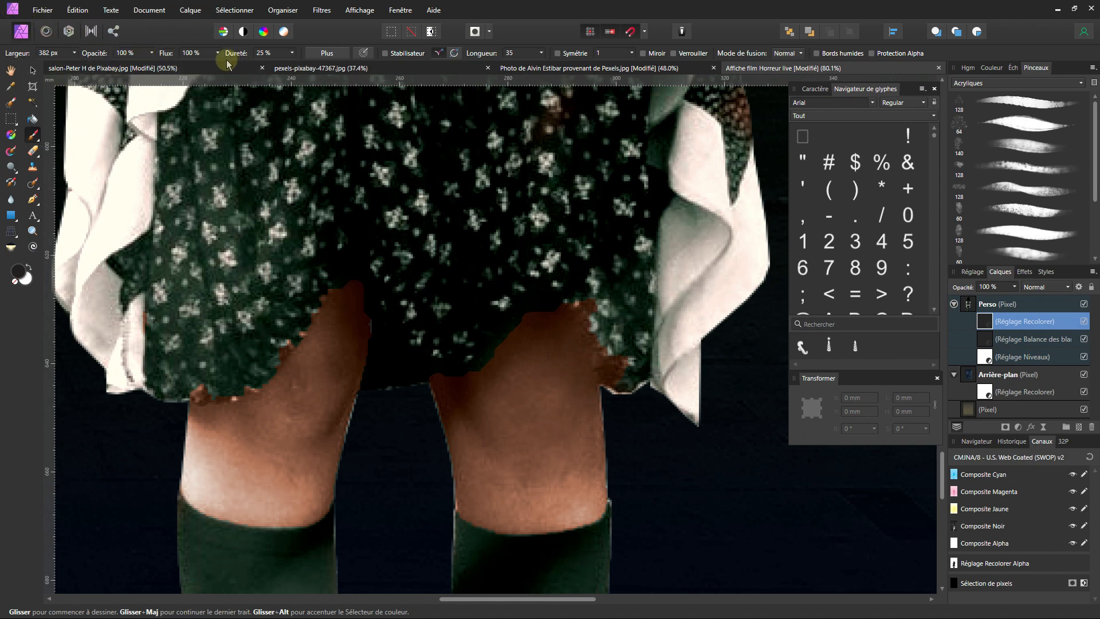
pyautogui.click(74, 52)
pyautogui.moveTo(83, 67); pyautogui.dragTo(58, 67)
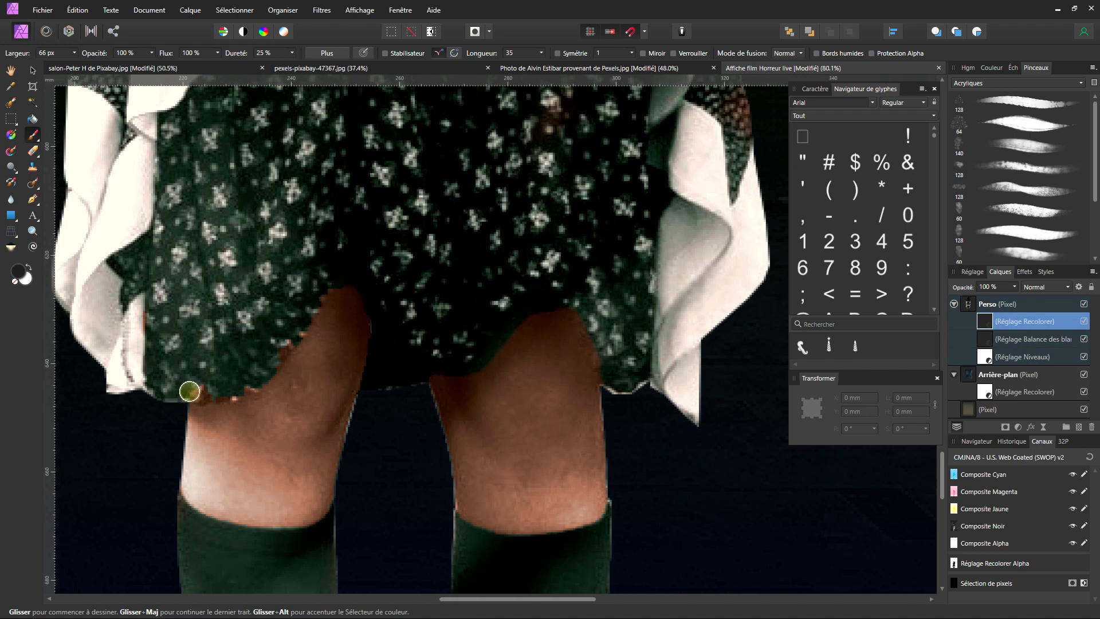
pyautogui.moveTo(189, 391)
pyautogui.mouseDown()
pyautogui.moveTo(223, 393)
pyautogui.moveTo(265, 373)
pyautogui.moveTo(299, 321)
pyautogui.moveTo(271, 307)
pyautogui.mouseUp()
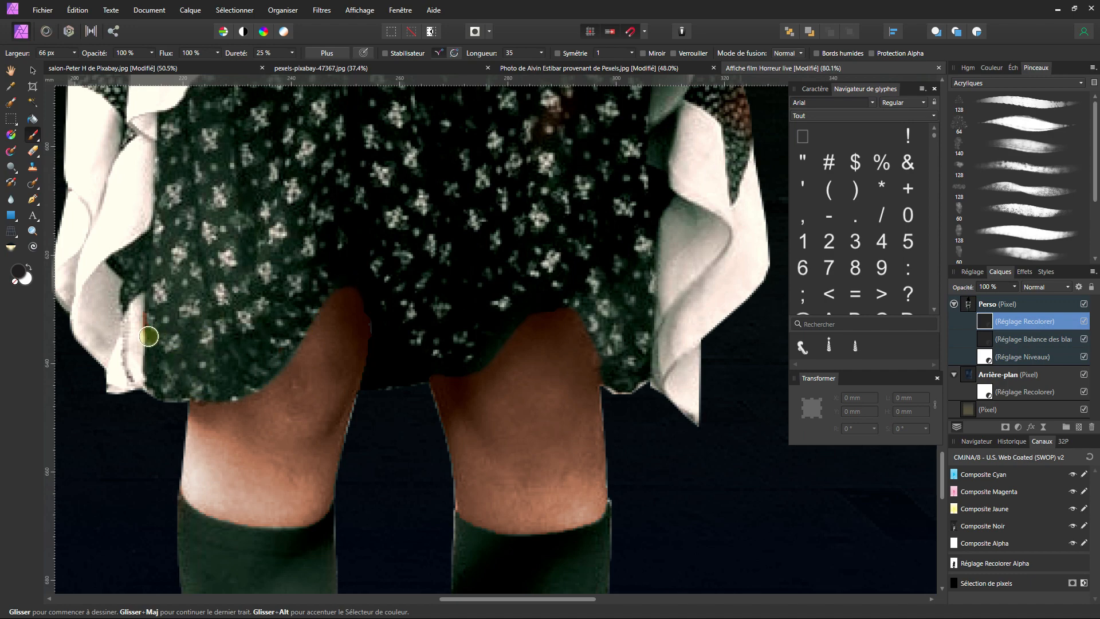
# - Enable the inner shadow (Ombre interne) layer effect on the Perso layer, keeping the layer's name
pyautogui.scroll(-8, 368, 287)
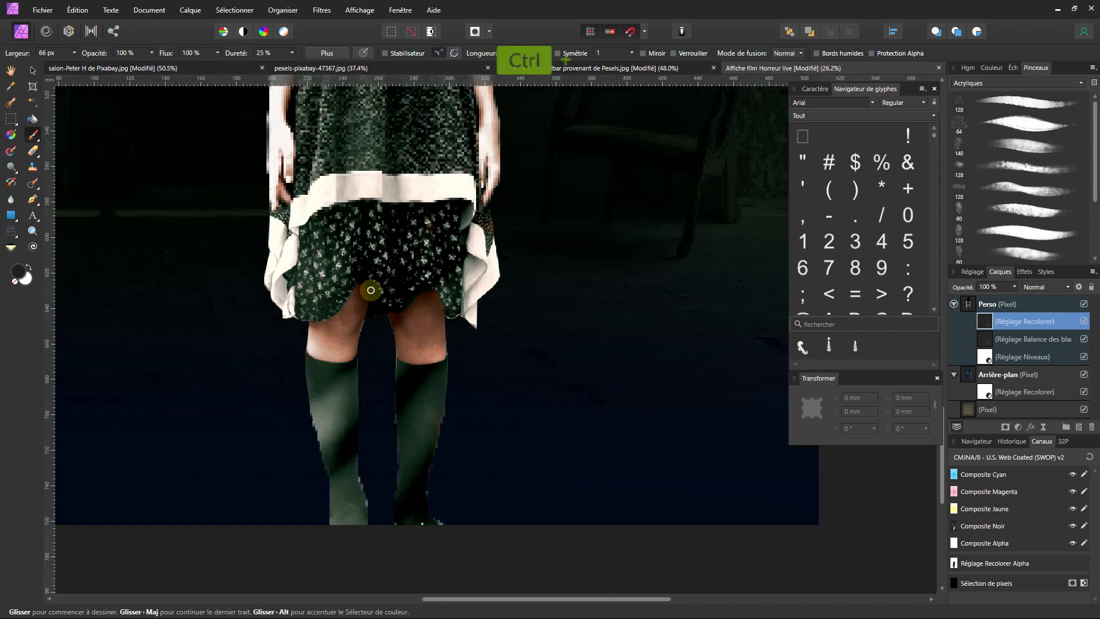
pyautogui.scroll(-3, 496, 390)
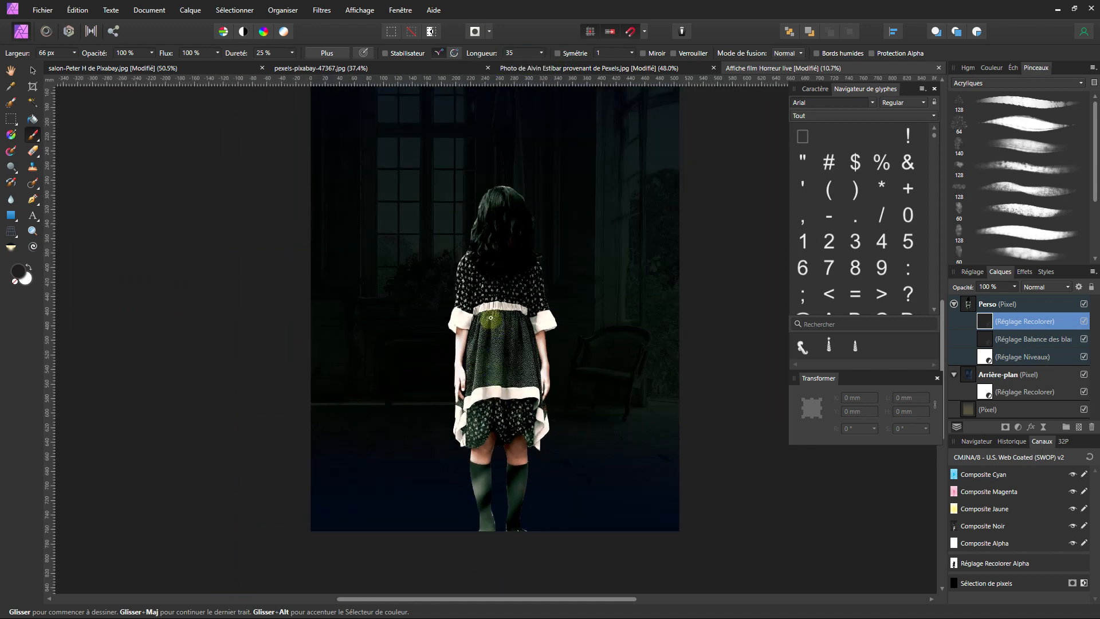
pyautogui.click(970, 305)
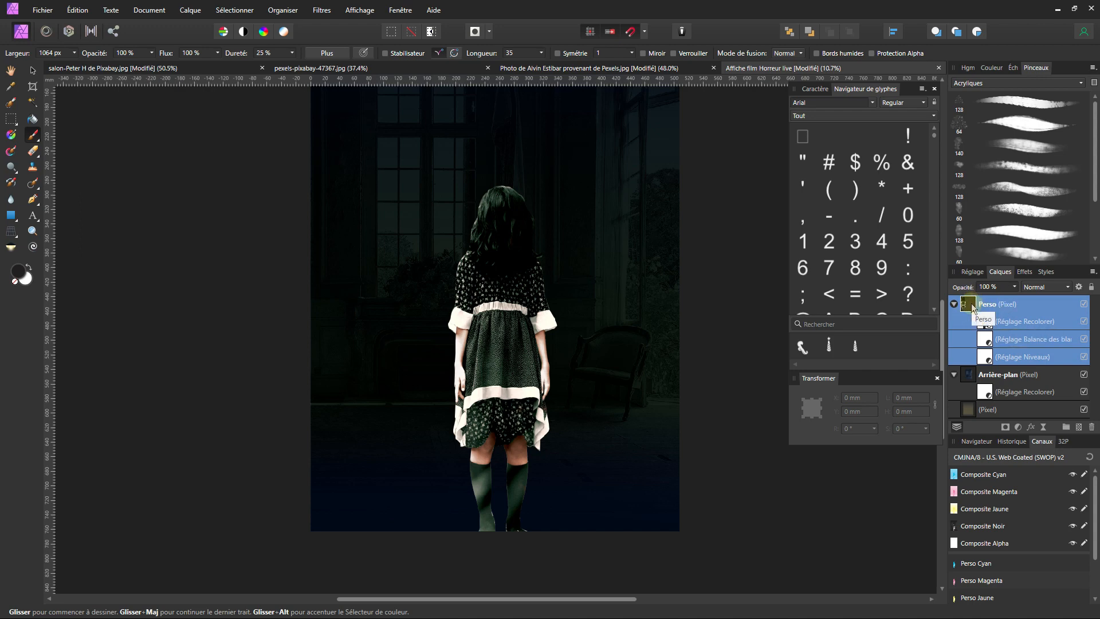
pyautogui.doubleClick(993, 307)
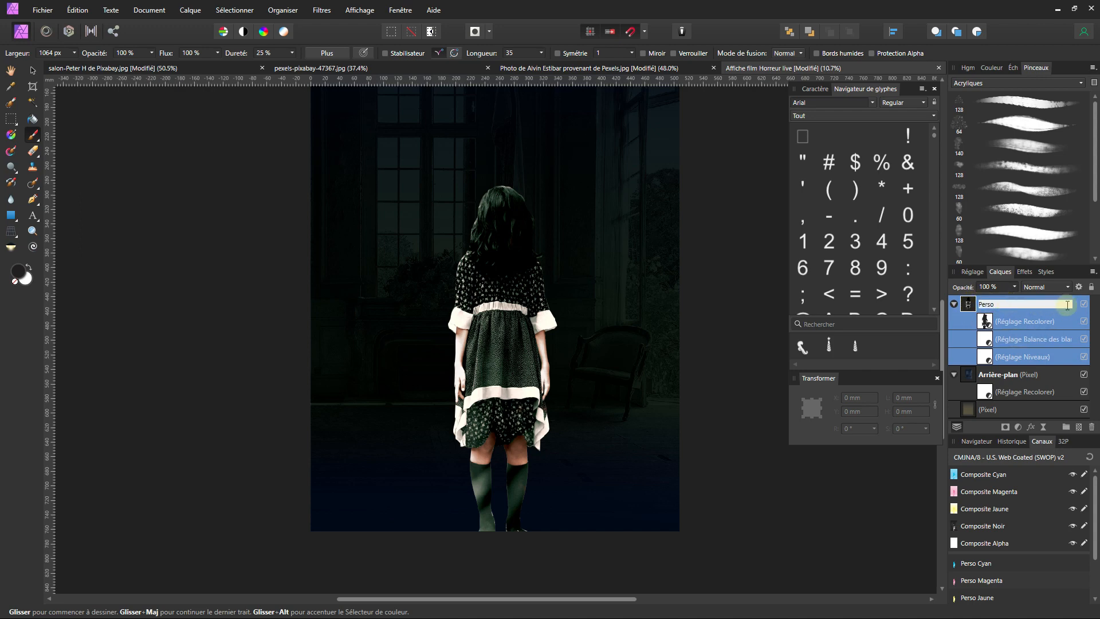
pyautogui.click(966, 309)
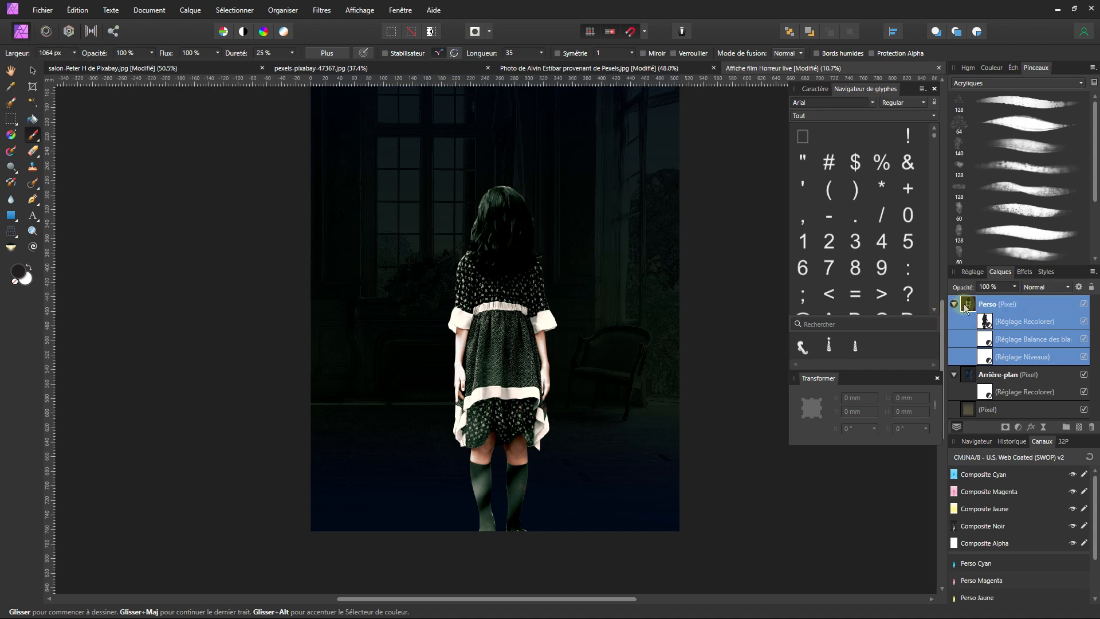
pyautogui.click(1032, 427)
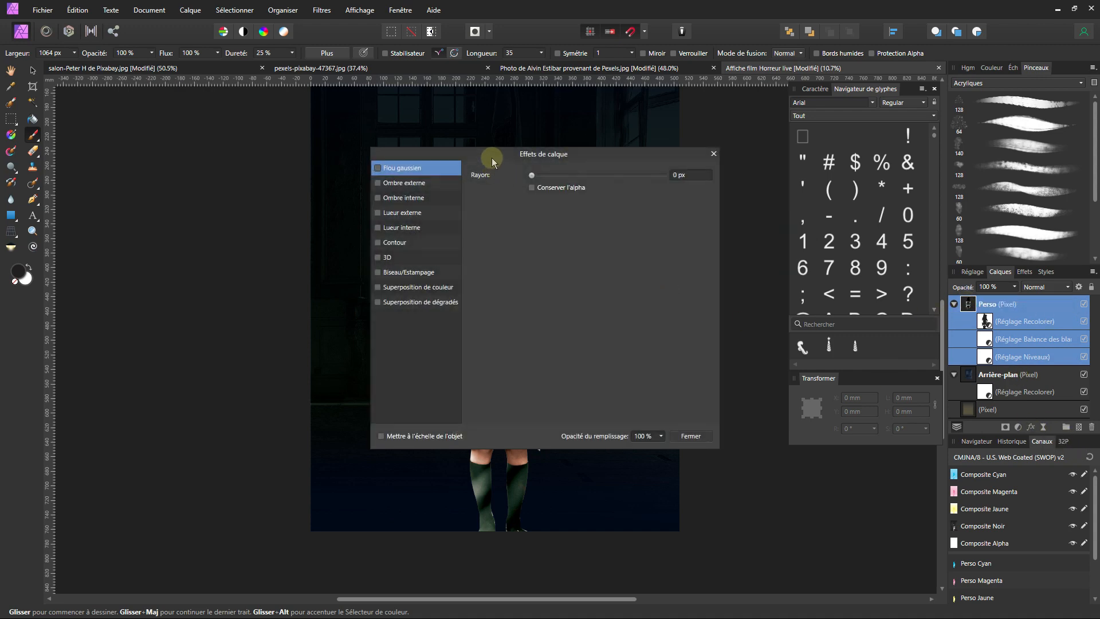
pyautogui.moveTo(492, 157); pyautogui.dragTo(859, 179)
pyautogui.click(779, 221)
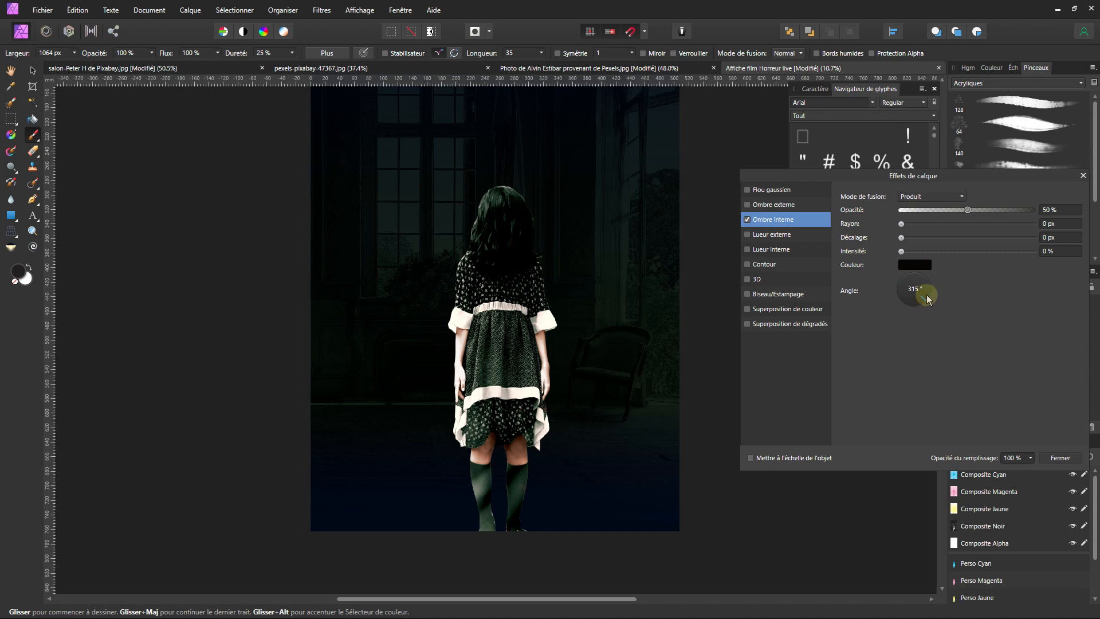
# - Set the inner shadow to angle 0°, radius 22.3 px, offset 28.4 px and intensity 36 %
pyautogui.moveTo(928, 298); pyautogui.dragTo(929, 289)
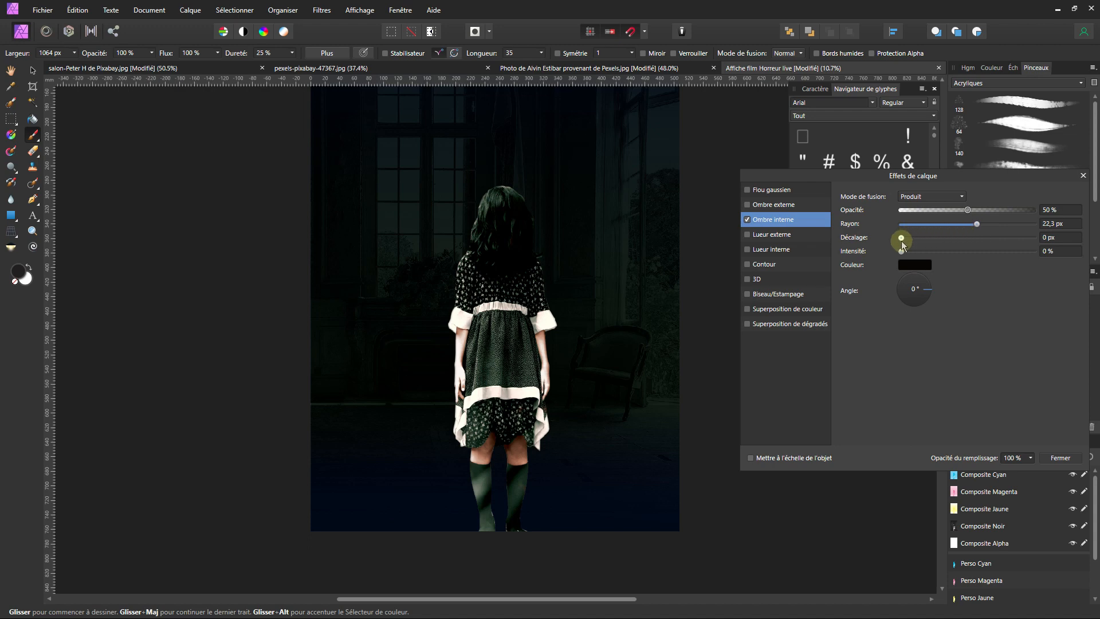
pyautogui.moveTo(902, 241); pyautogui.dragTo(922, 236)
pyautogui.moveTo(990, 239)
pyautogui.mouseDown()
pyautogui.moveTo(1004, 239)
pyautogui.moveTo(985, 239)
pyautogui.mouseUp()
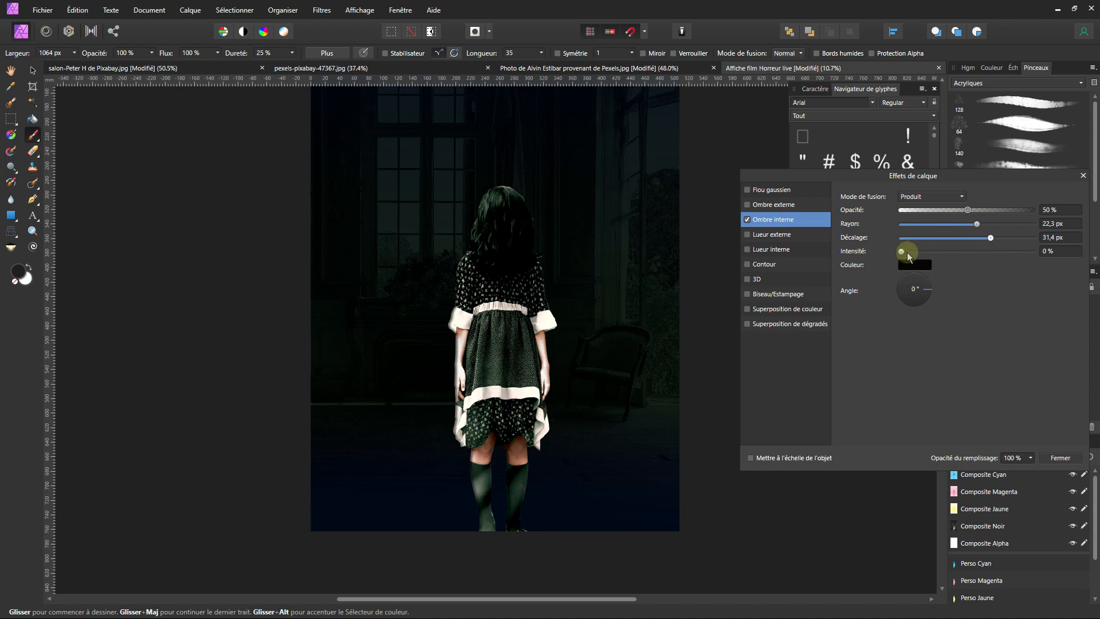
pyautogui.moveTo(906, 252); pyautogui.dragTo(949, 252)
pyautogui.press('v')
pyautogui.hotkey('ctrl', '+')
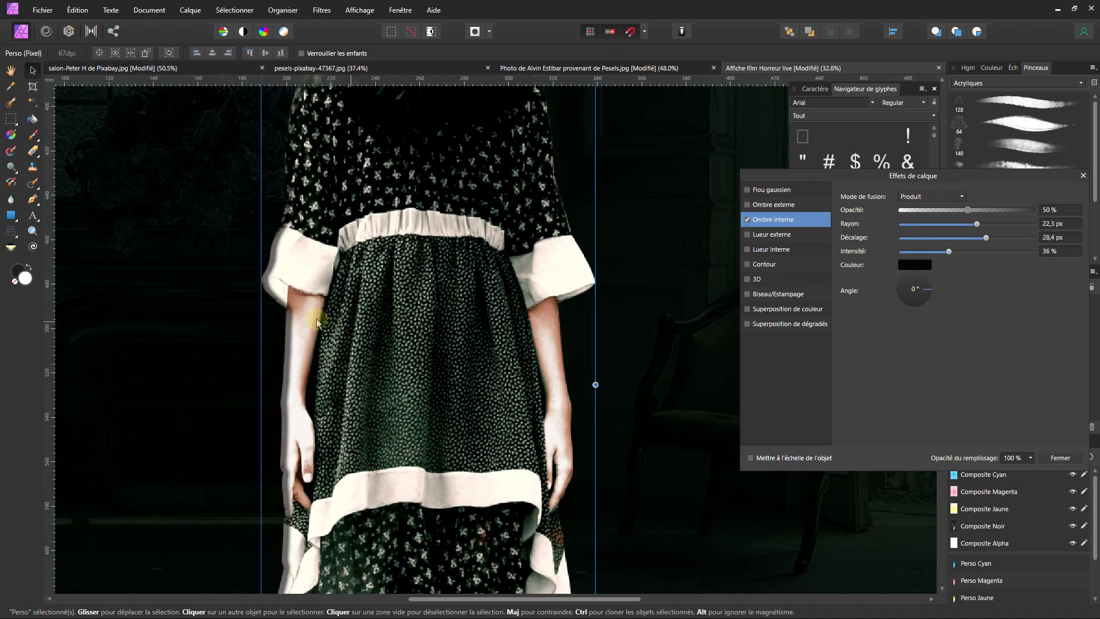
# - Turn the inner shadow's angle to 180° and raise its radius to 100 px
pyautogui.click(901, 290)
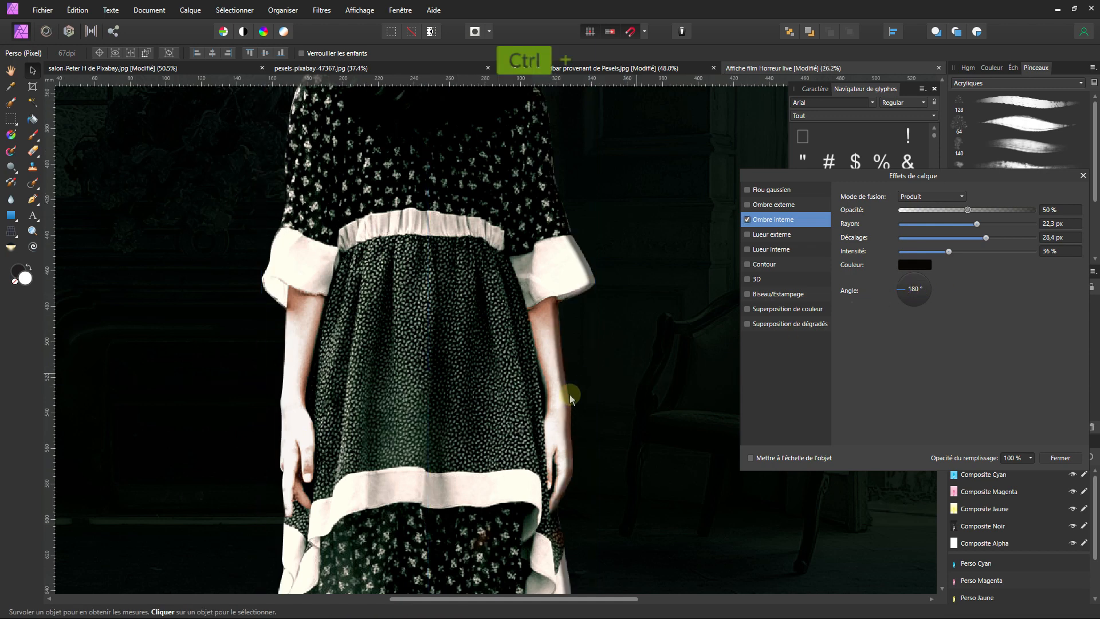
pyautogui.scroll(-3, 570, 394)
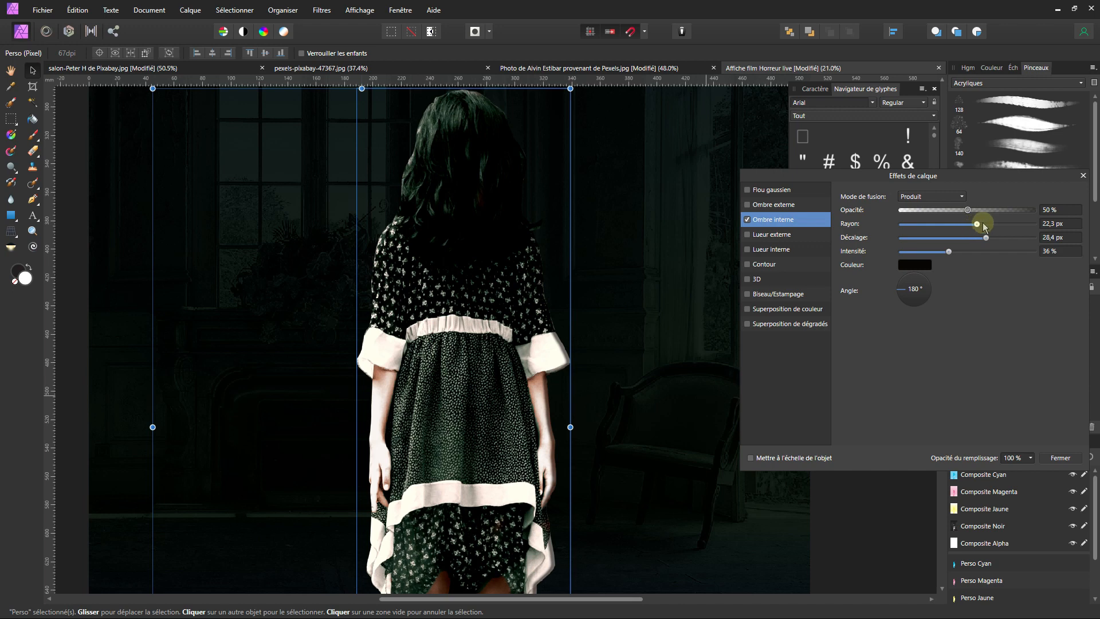
pyautogui.moveTo(983, 224); pyautogui.dragTo(1038, 230)
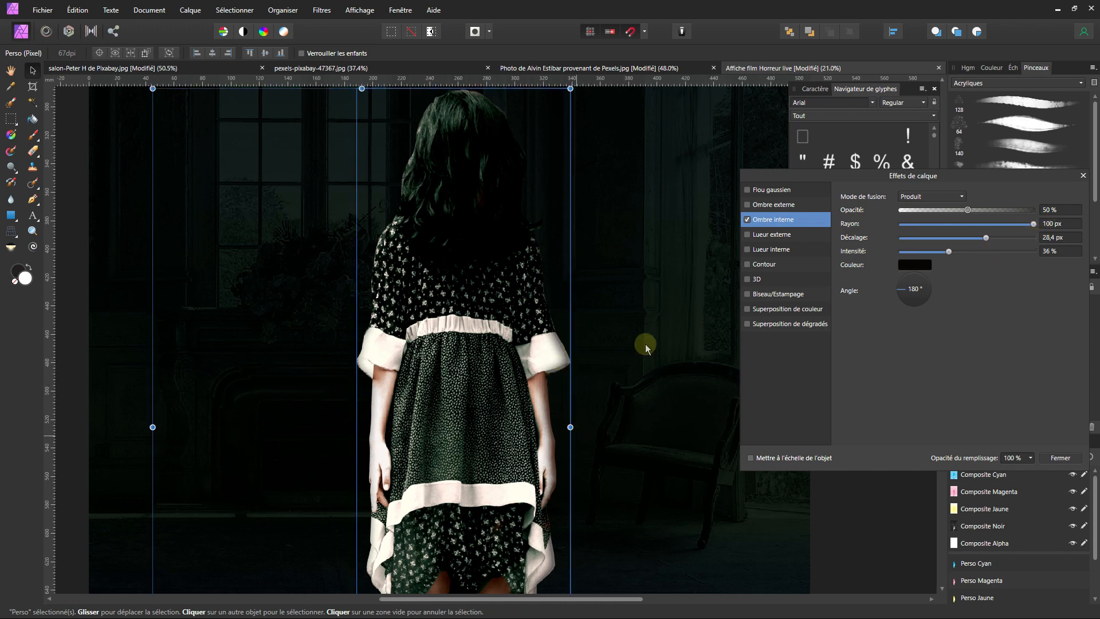
# - Compare the girl with and without the inner shadow, leave the effect enabled, and close the layer effects
pyautogui.click(748, 221)
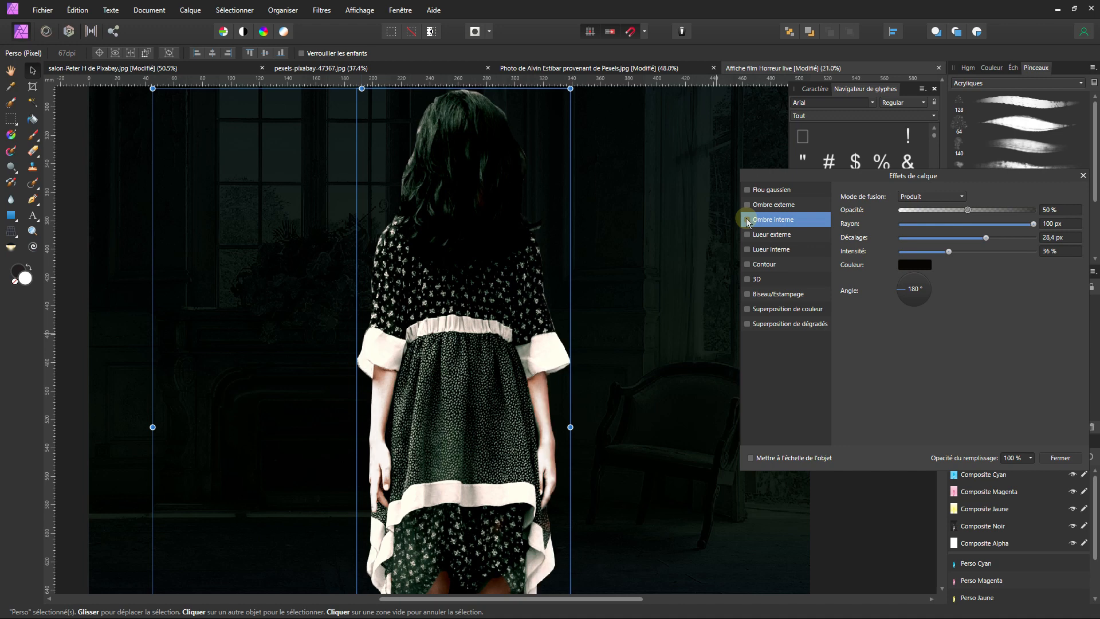
pyautogui.click(748, 222)
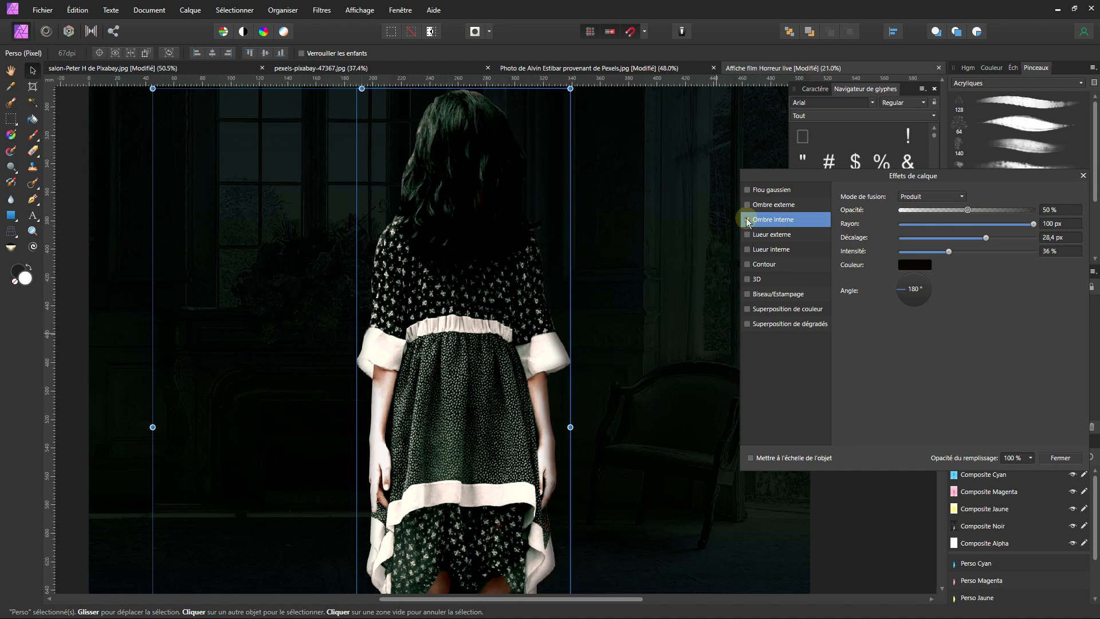
pyautogui.click(748, 221)
pyautogui.click(748, 221)
pyautogui.scroll(-2, 552, 353)
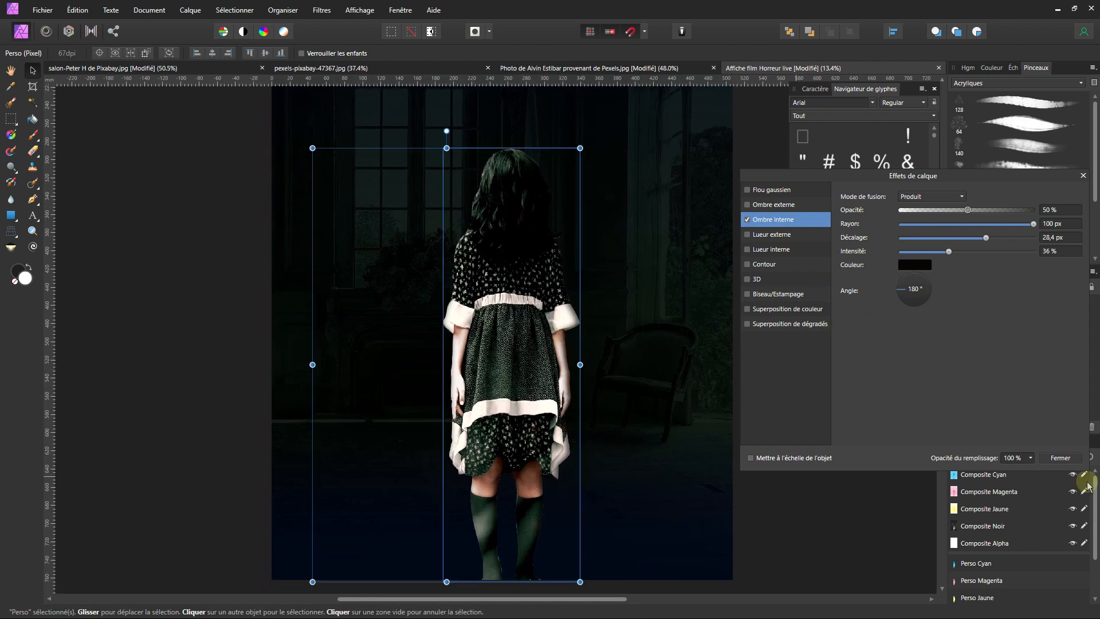
pyautogui.click(1058, 458)
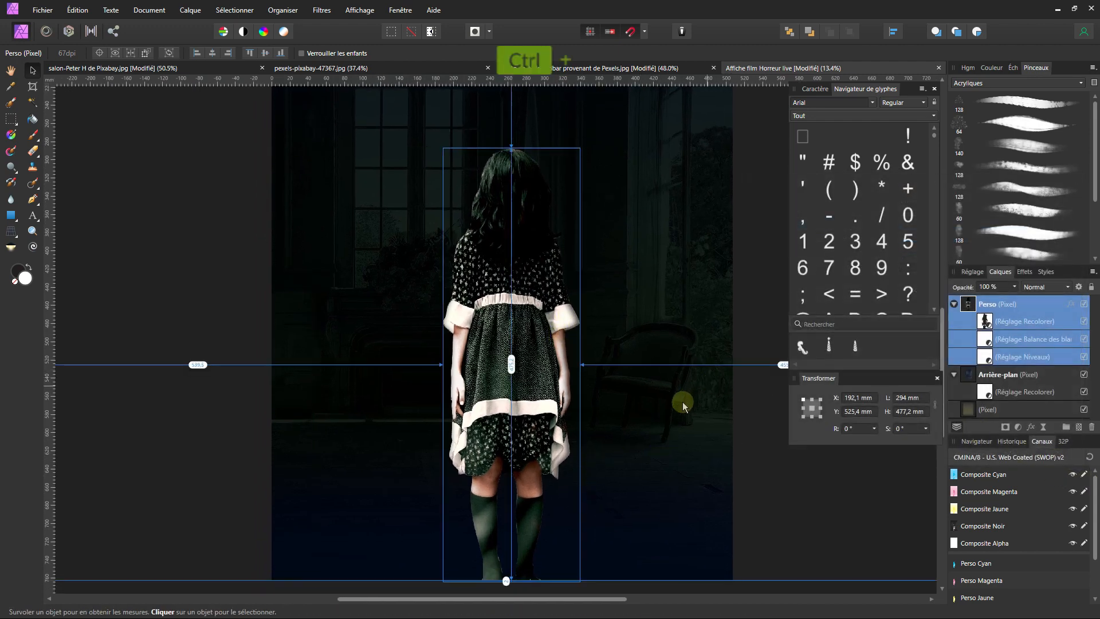
# - Add an empty pixel layer above the Perso layer and set the Paint Brush colour to red
pyautogui.scroll(-1, 682, 400)
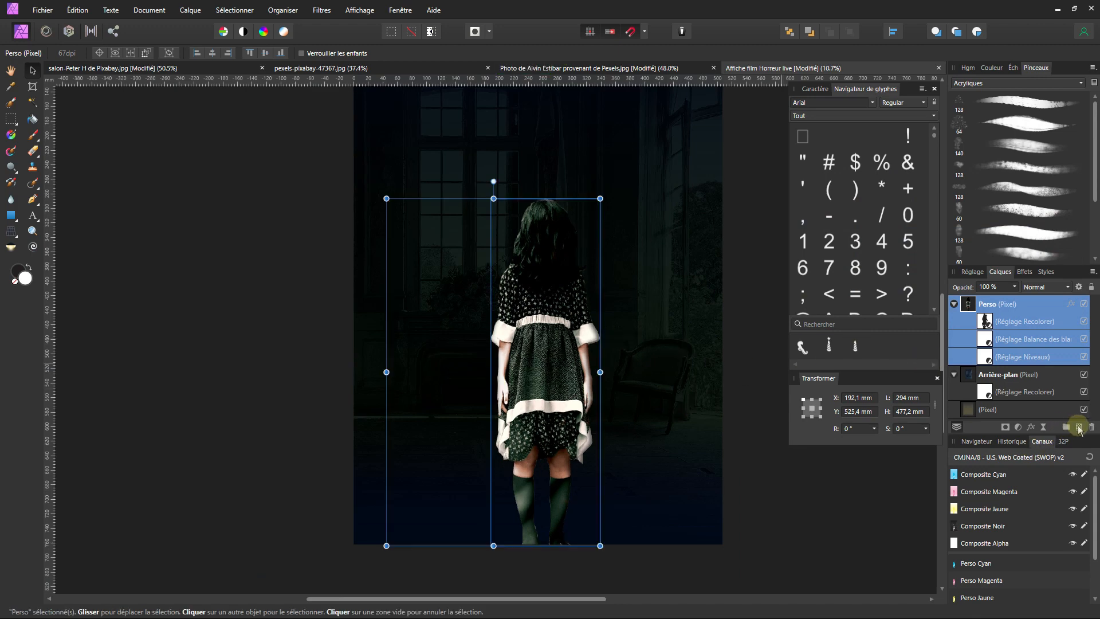
pyautogui.click(1079, 426)
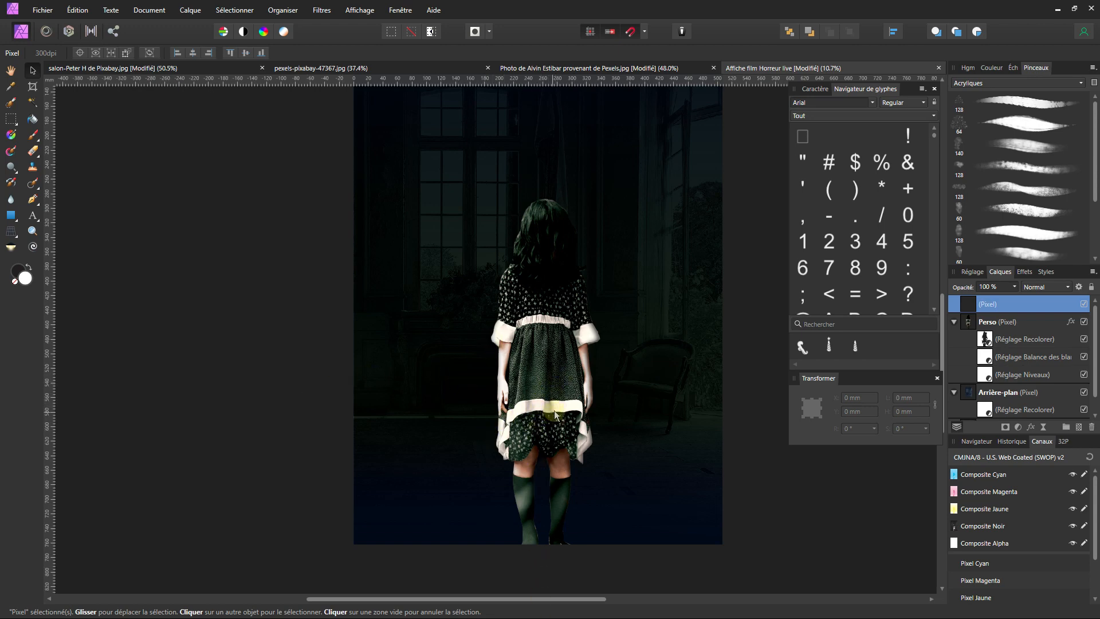
pyautogui.click(34, 137)
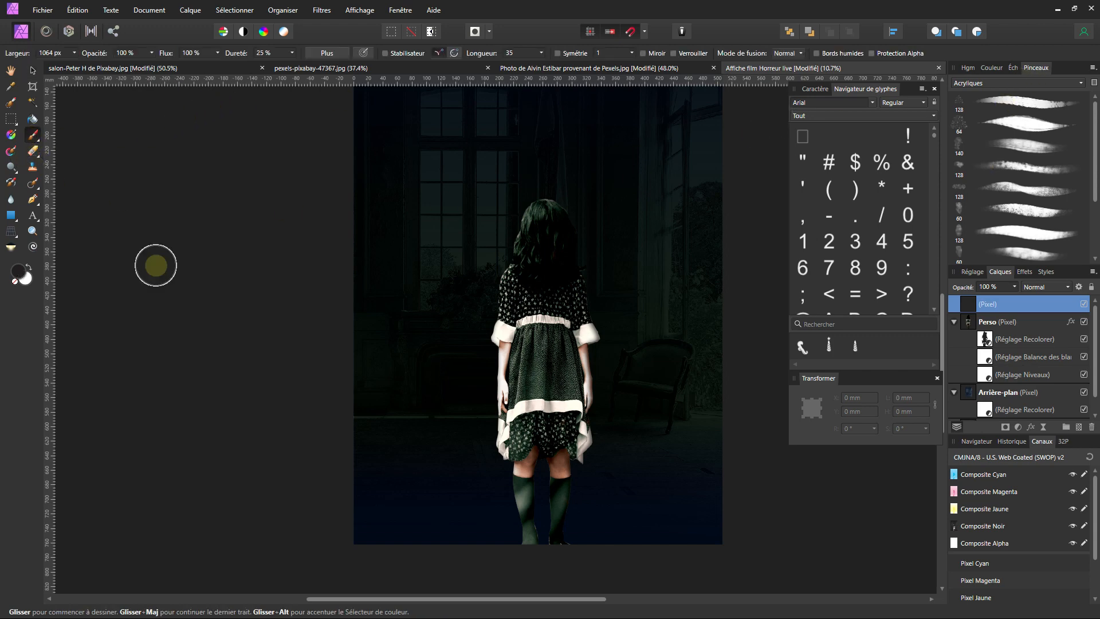
pyautogui.click(19, 271)
pyautogui.moveTo(581, 295); pyautogui.dragTo(572, 320)
pyautogui.click(684, 416)
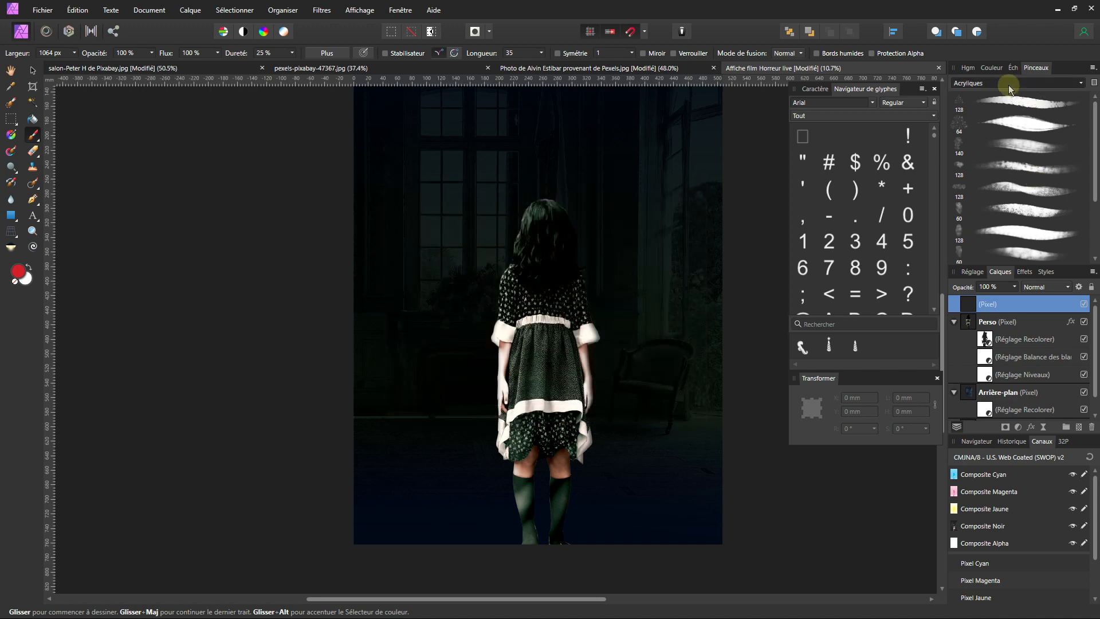
# - Look through the Textures brushes and switch the brush category to Vaporisateurs et projections
pyautogui.click(1082, 84)
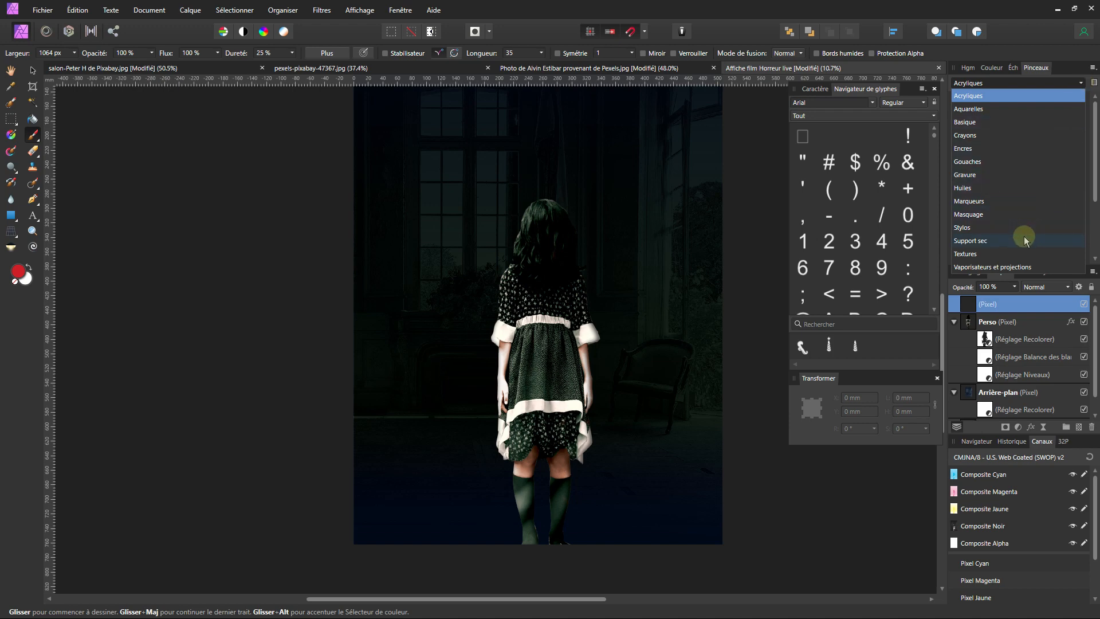
pyautogui.click(1012, 254)
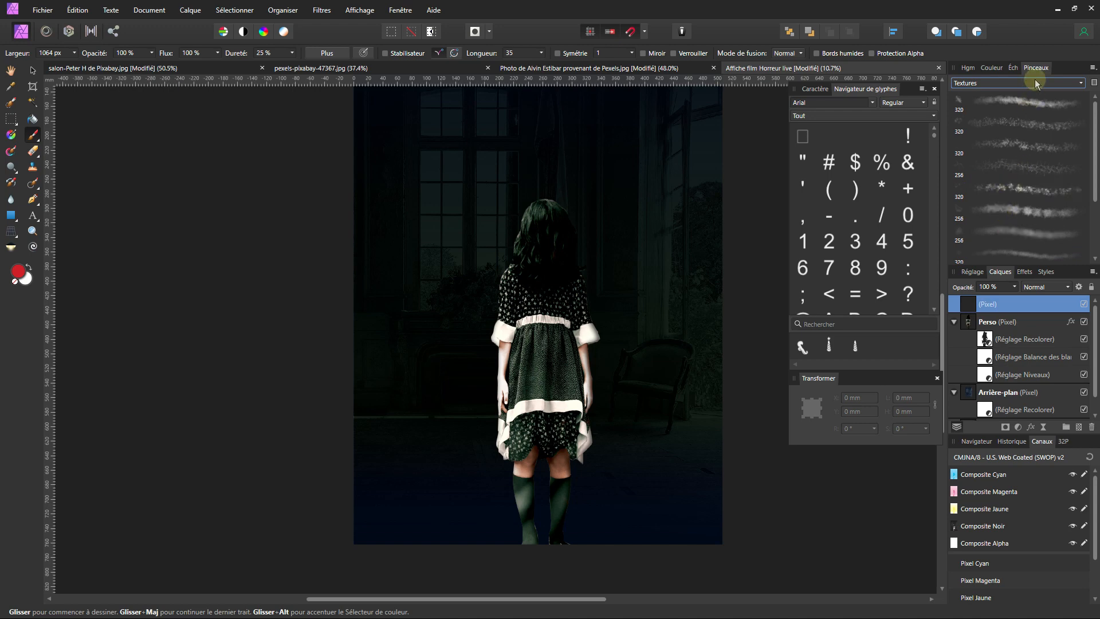
pyautogui.click(1081, 83)
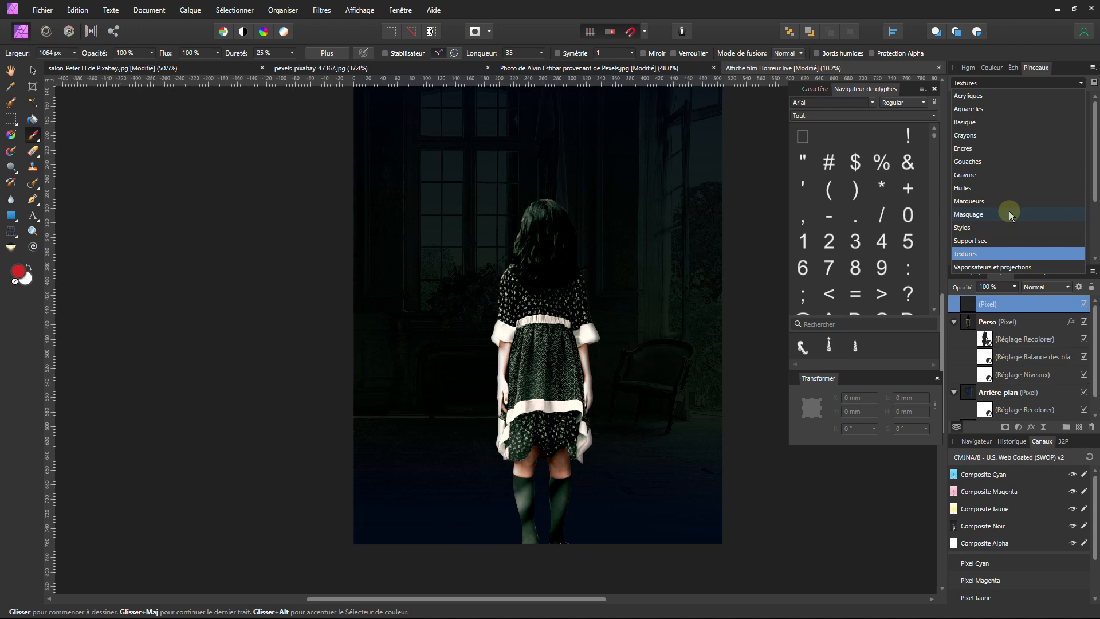
pyautogui.click(994, 267)
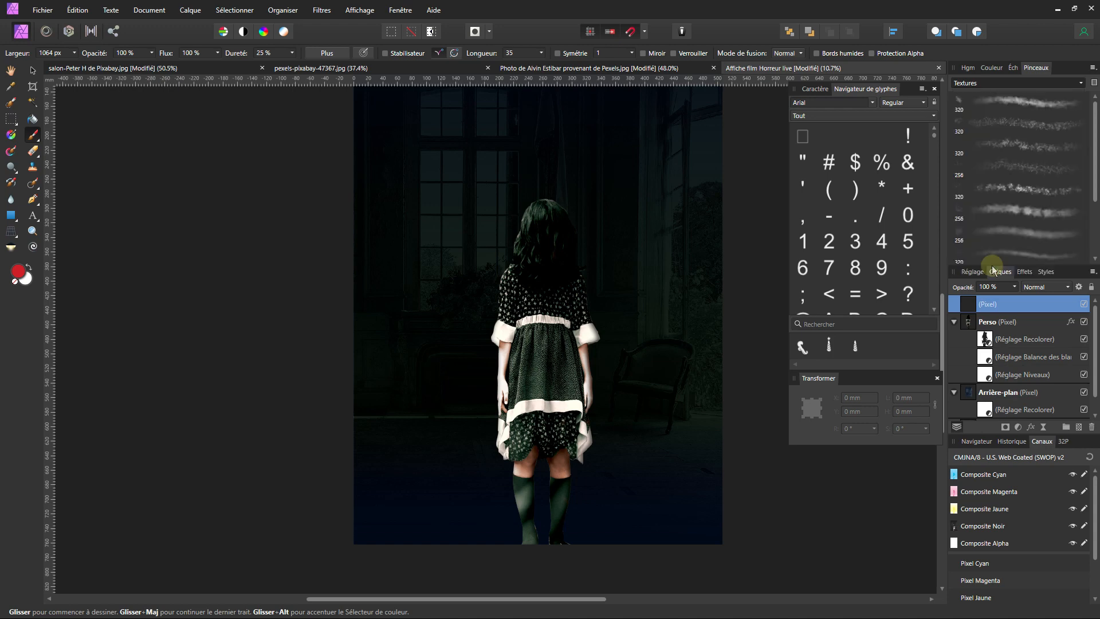
# - Choose a fine-dotted 200 px splatter brush from the Vaporisateurs et projections brush category
pyautogui.scroll(-2, 1008, 230)
pyautogui.scroll(-2, 1008, 231)
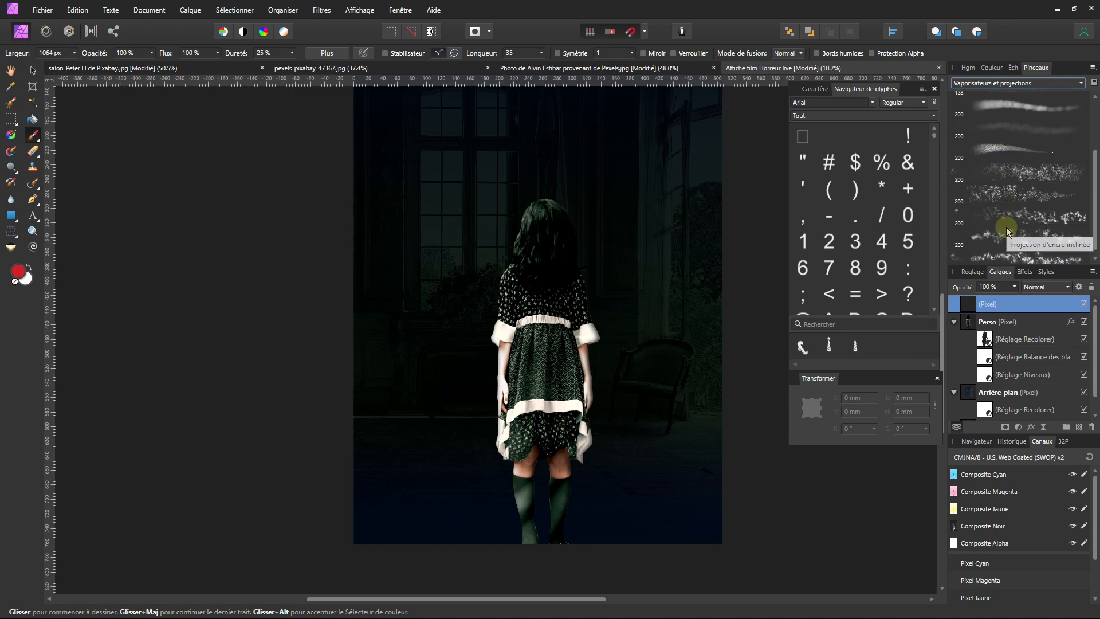
pyautogui.scroll(1, 1025, 212)
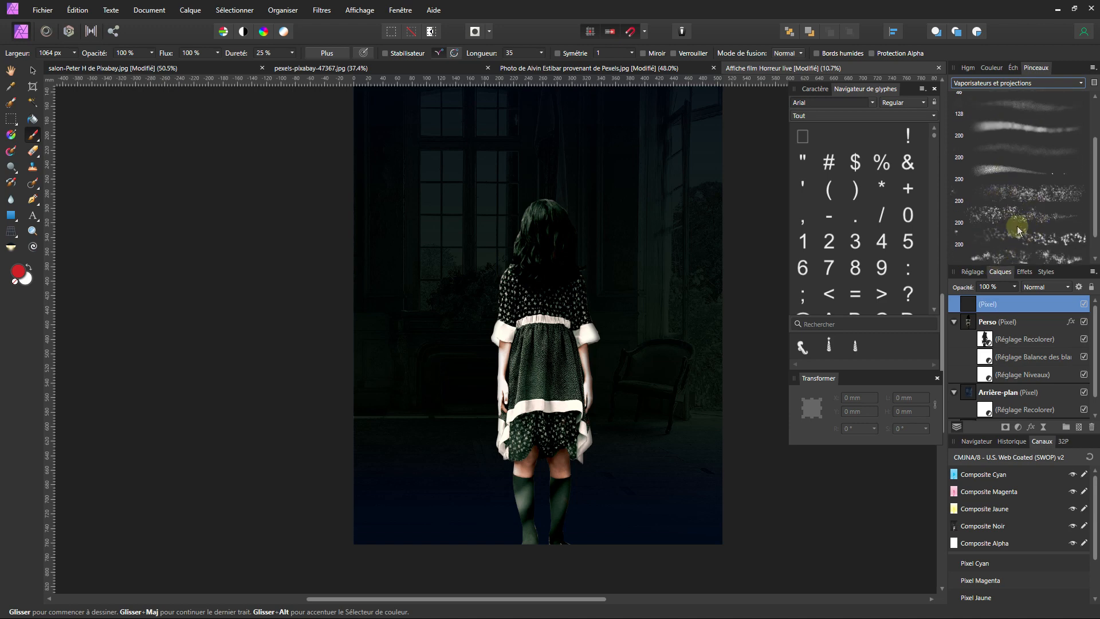
pyautogui.scroll(-1, 1018, 230)
pyautogui.click(1018, 166)
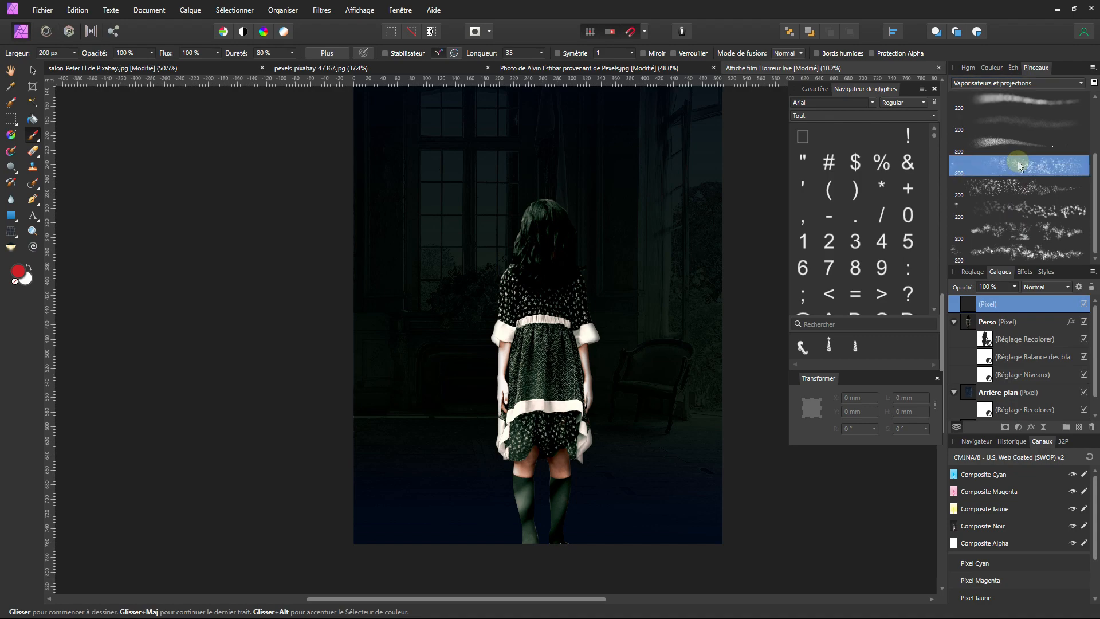
# - Spatter red paint over the girl's left sleeve cuff and forearm on the empty pixel layer
pyautogui.scroll(8, 499, 356)
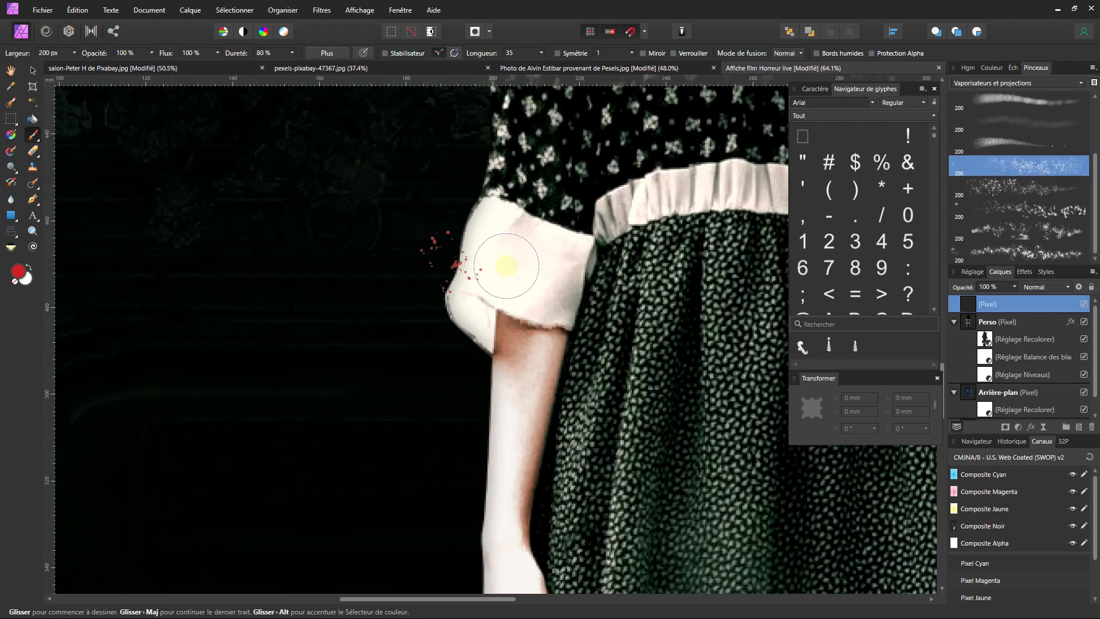
pyautogui.moveTo(599, 258)
pyautogui.mouseDown()
pyautogui.moveTo(468, 313)
pyautogui.moveTo(451, 341)
pyautogui.moveTo(523, 377)
pyautogui.moveTo(520, 350)
pyautogui.moveTo(528, 399)
pyautogui.moveTo(551, 437)
pyautogui.moveTo(646, 418)
pyautogui.mouseUp()
pyautogui.scroll(-3, 646, 419)
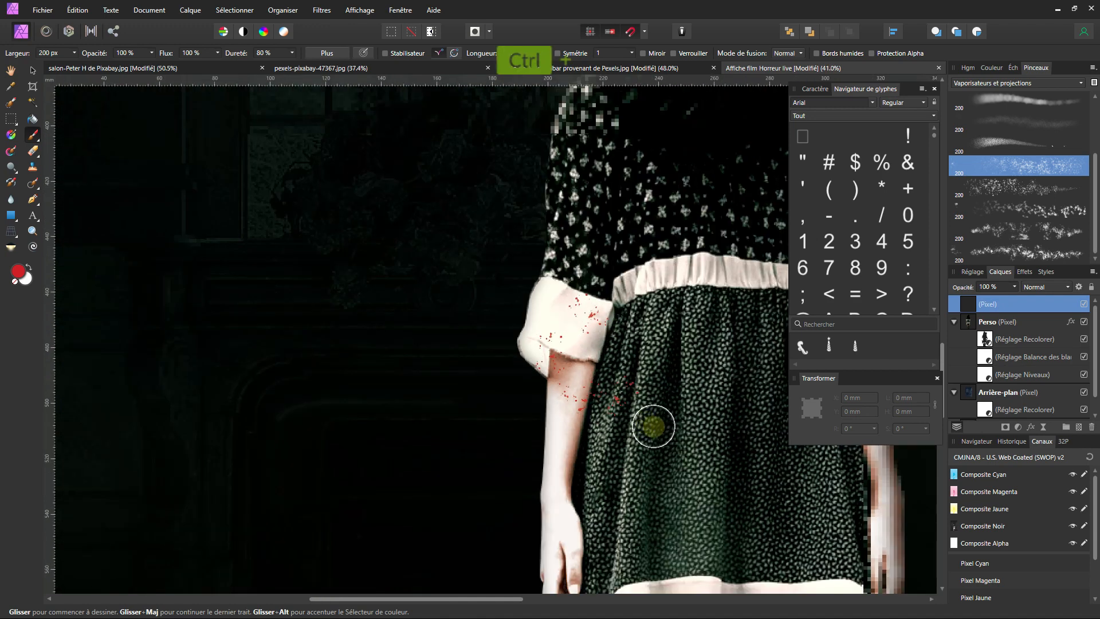
# - Set the brush width to 126 px and spatter red over the left part of the dress's white hem band
pyautogui.scroll(-5, 453, 366)
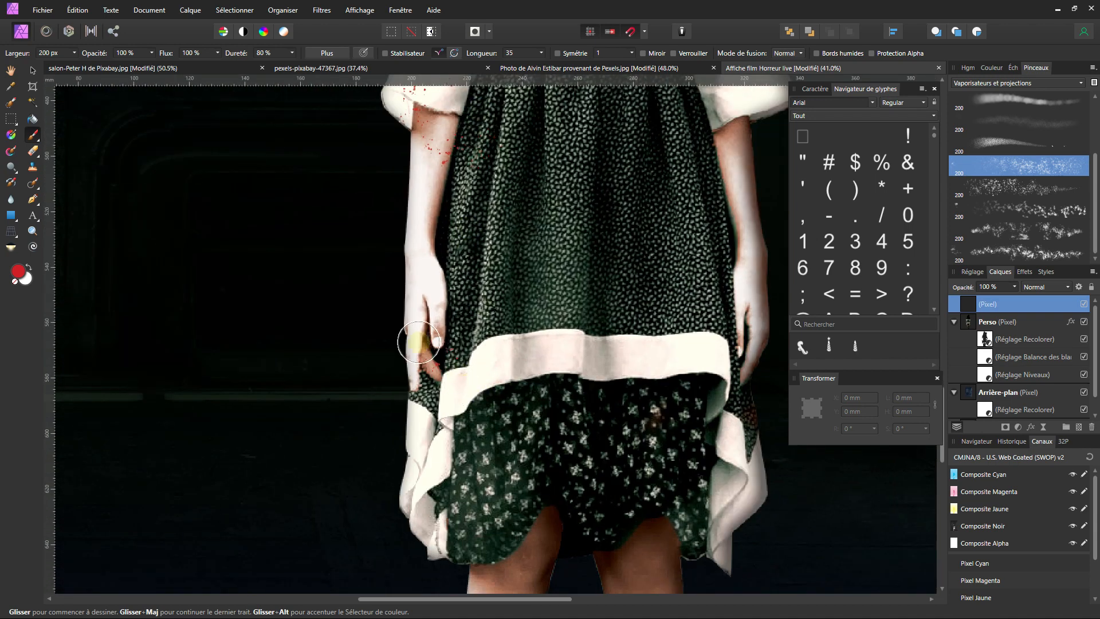
pyautogui.click(74, 53)
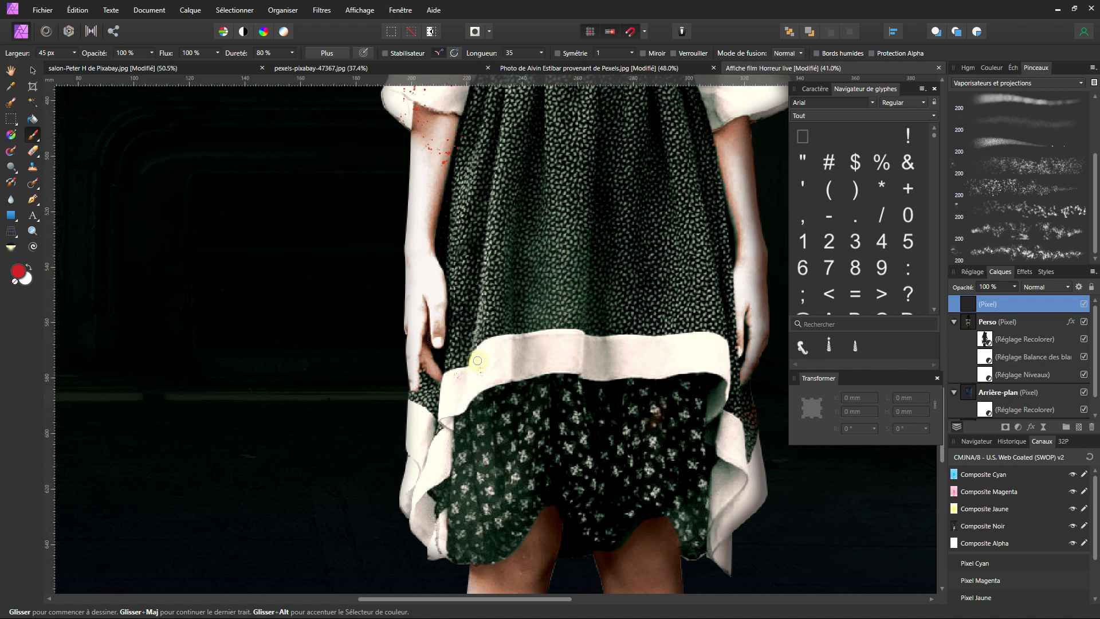
pyautogui.click(74, 53)
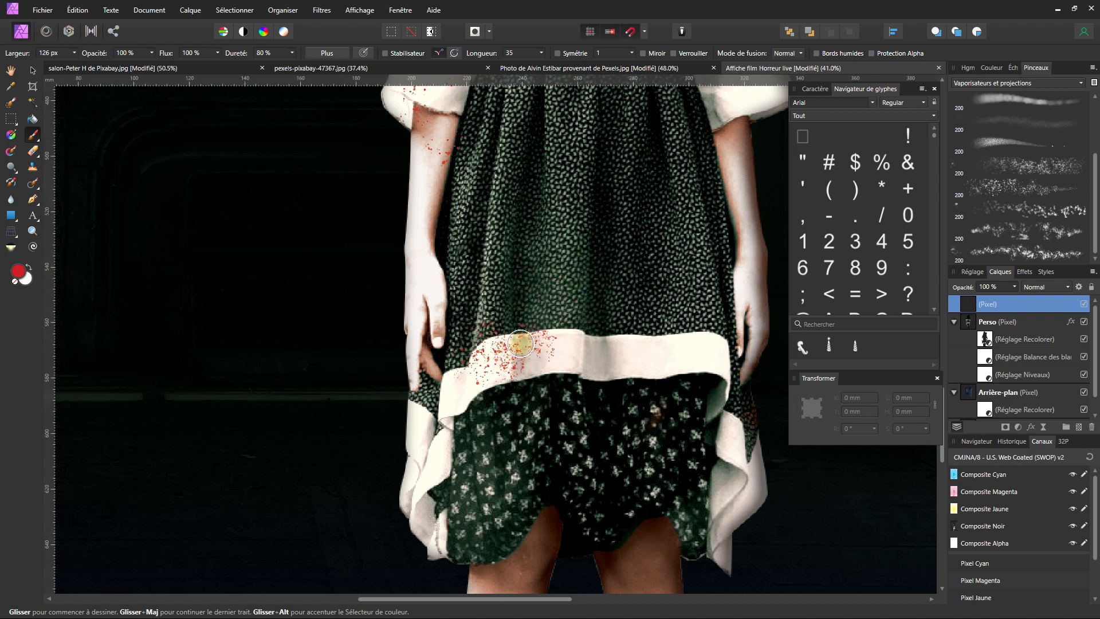
# - Spatter red down the left side of the skirt and over the left shoulder and upper sleeve
pyautogui.keyDown('ctrl'); pyautogui.scroll(-3, 602, 364); pyautogui.keyUp('ctrl')
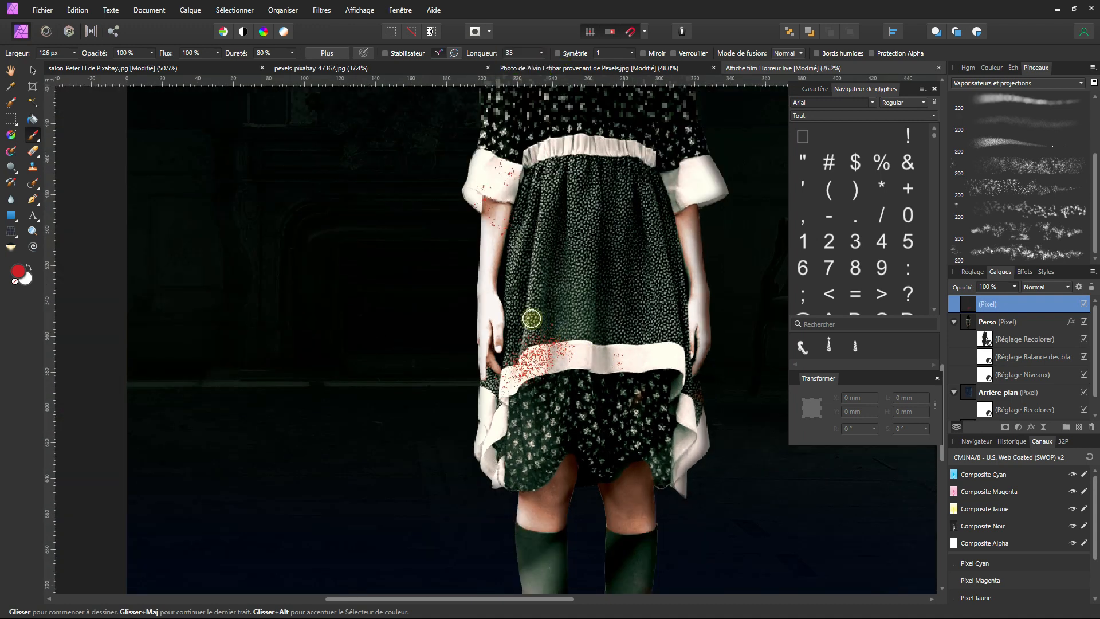
pyautogui.moveTo(514, 295); pyautogui.dragTo(525, 179)
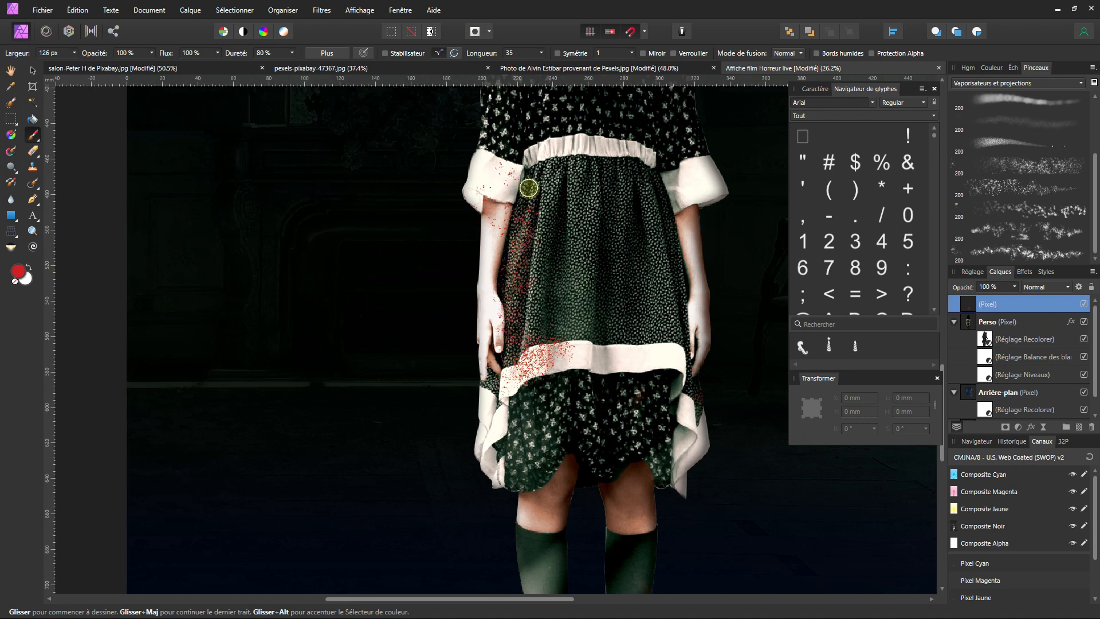
pyautogui.scroll(5, 564, 321)
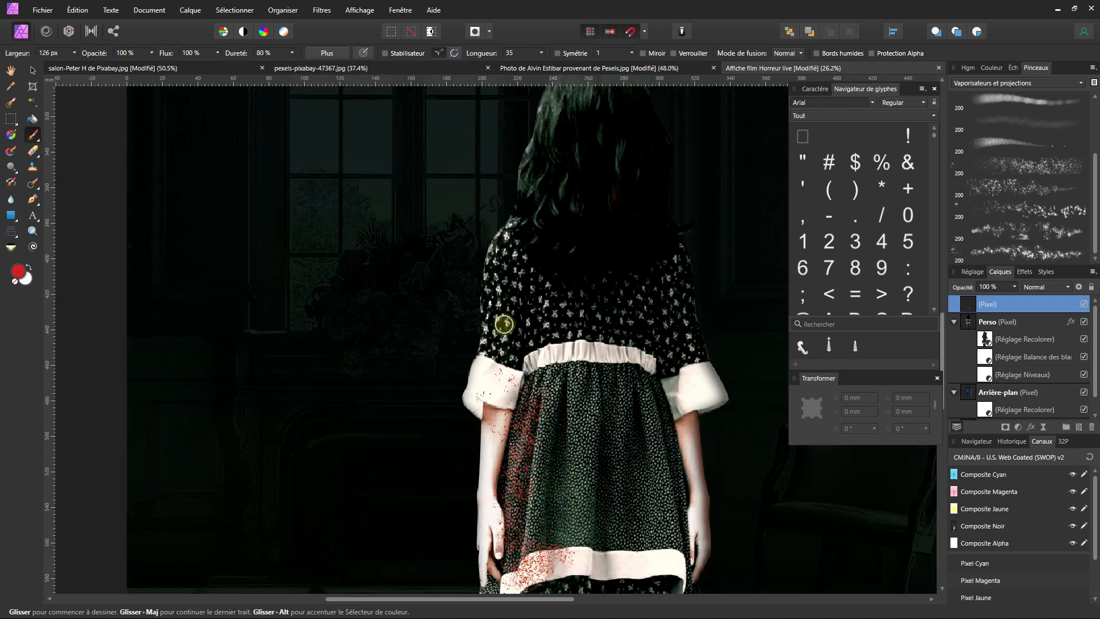
pyautogui.moveTo(500, 261); pyautogui.dragTo(493, 351)
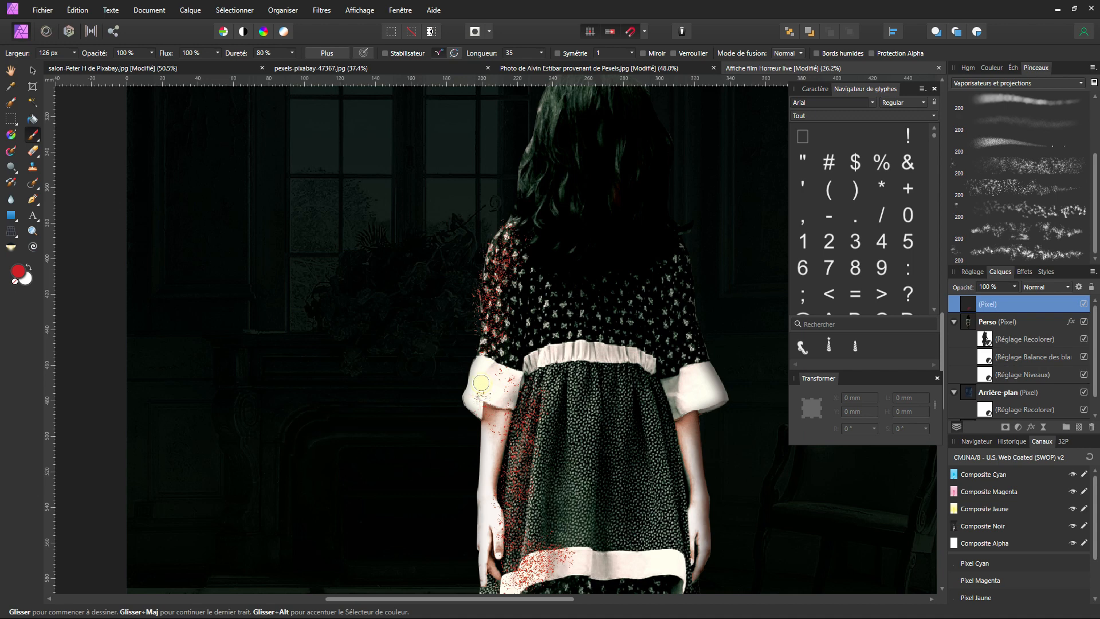
# - Add red spatter to both white sleeve cuffs, the right end of the hem and the left edge of the hair
pyautogui.scroll(-2, 548, 429)
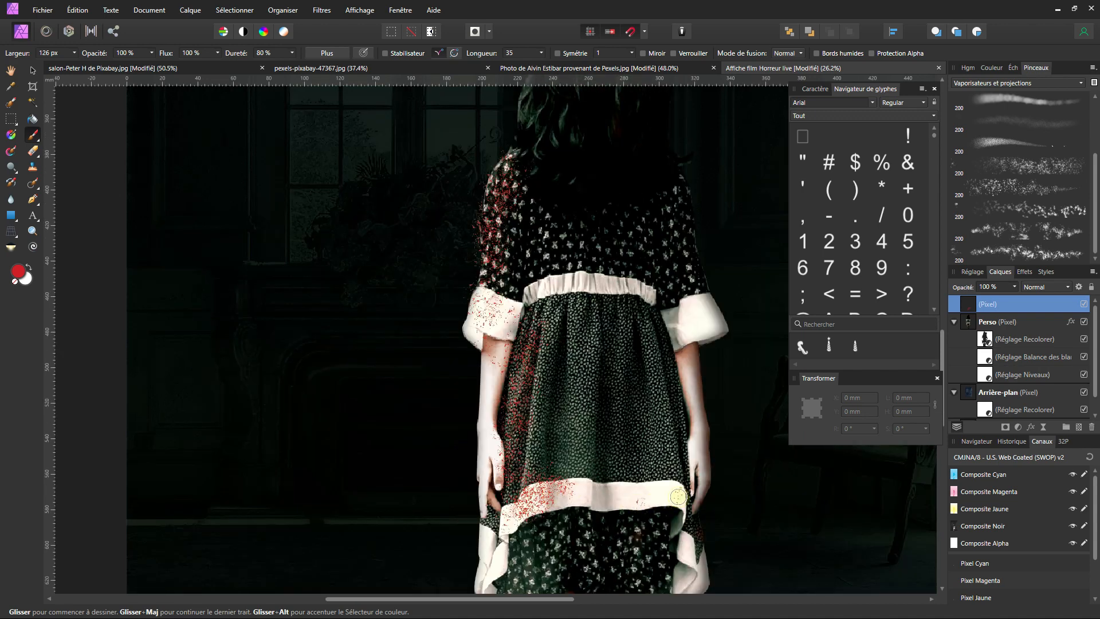
pyautogui.scroll(-1, 690, 532)
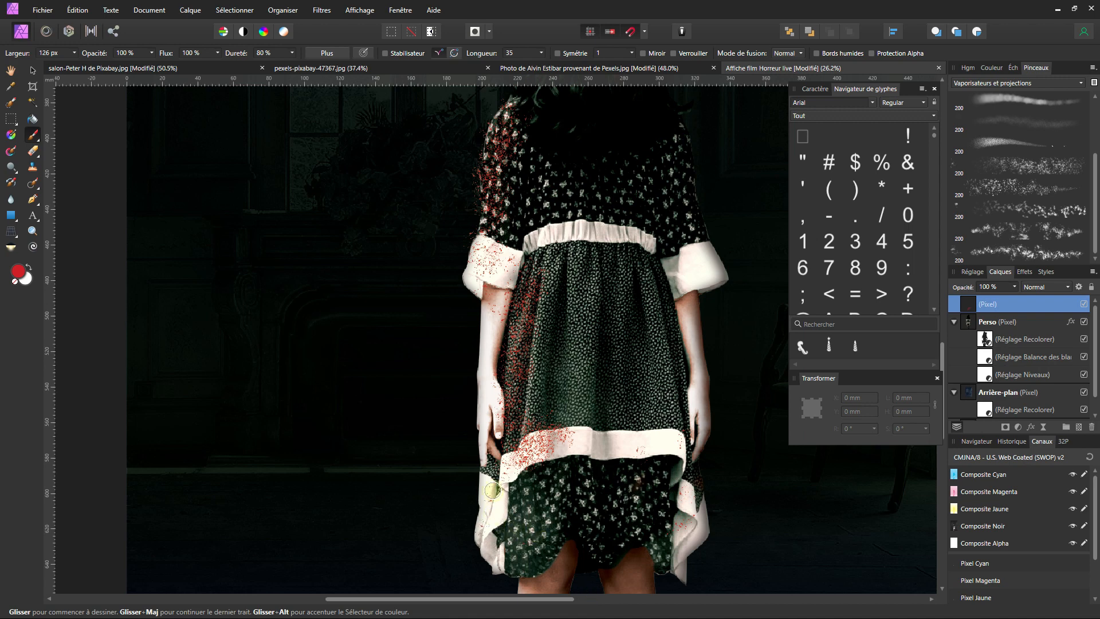
pyautogui.scroll(2, 613, 386)
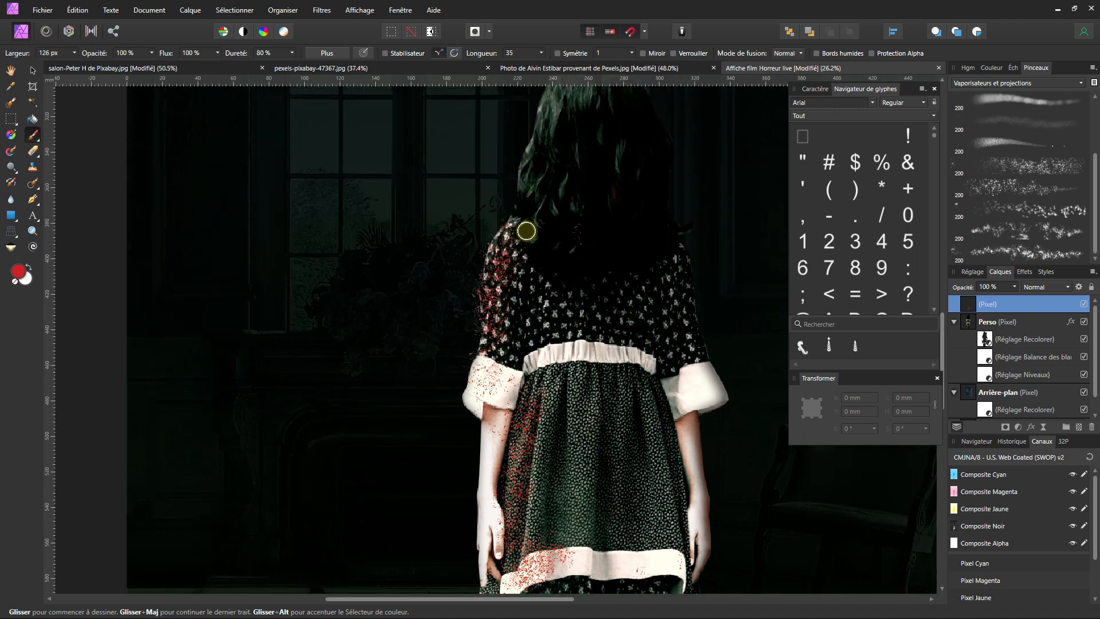
pyautogui.scroll(1, 669, 422)
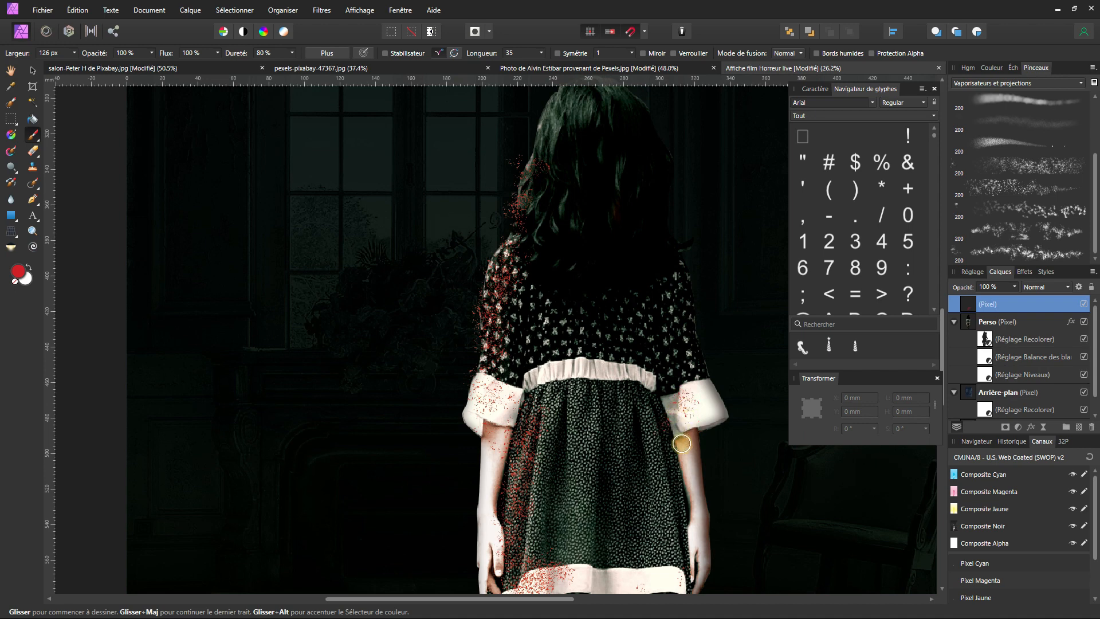
pyautogui.keyDown('ctrl'); pyautogui.scroll(-3, 613, 451); pyautogui.keyUp('ctrl')
pyautogui.scroll(2, 441, 390)
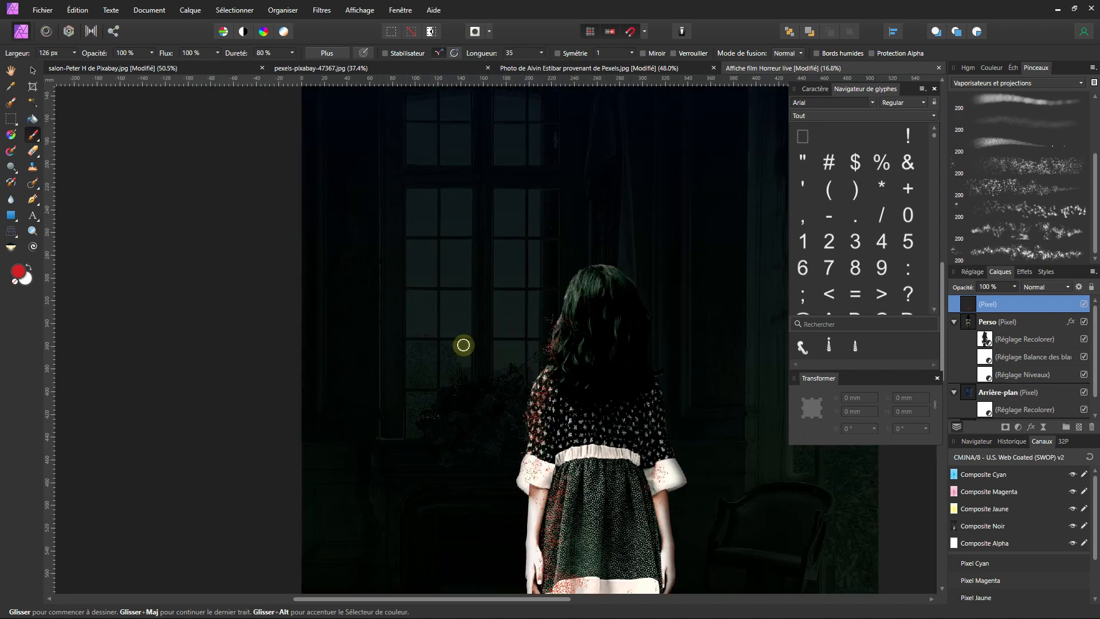
pyautogui.moveTo(417, 273); pyautogui.dragTo(420, 347)
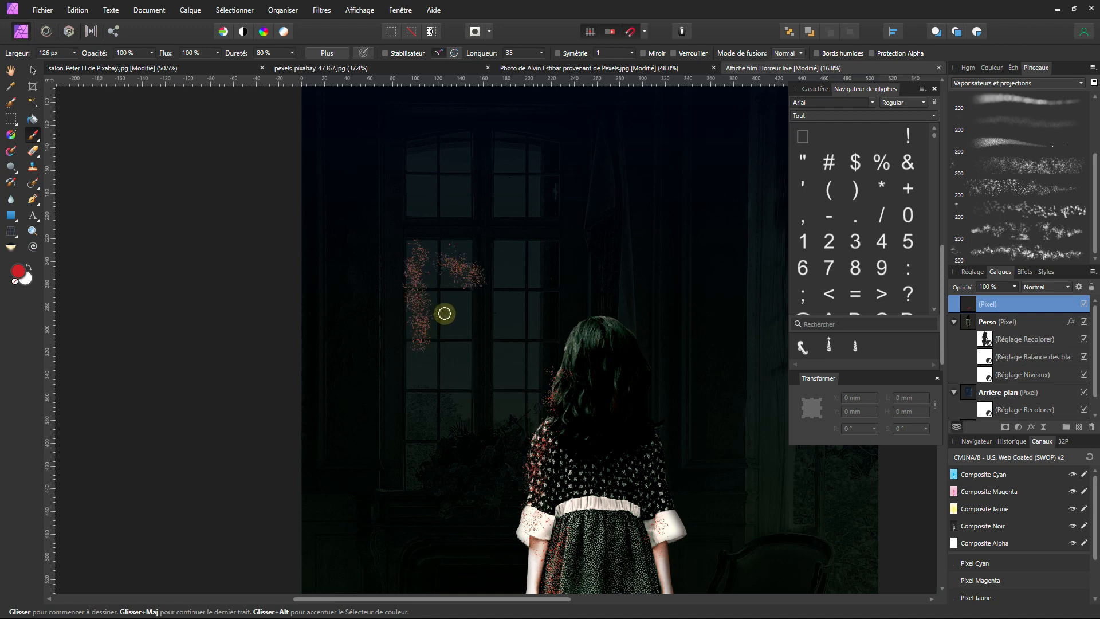
pyautogui.hotkey('ctrl', 'z')
pyautogui.hotkey('ctrl', 'z')
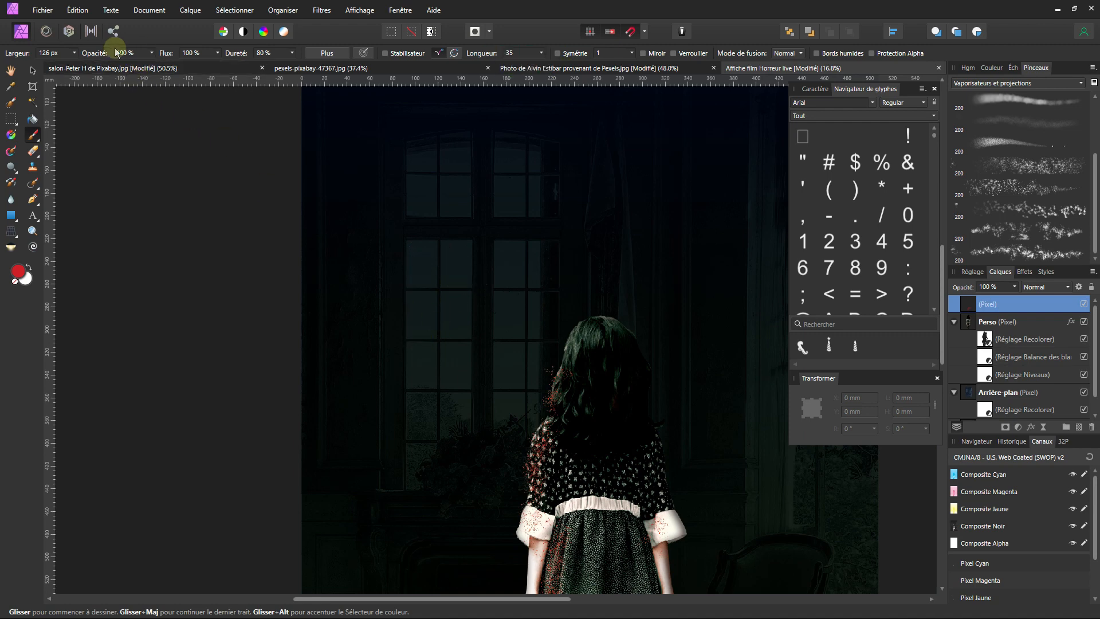
pyautogui.click(74, 53)
pyautogui.moveTo(76, 65); pyautogui.dragTo(117, 65)
pyautogui.moveTo(450, 287)
pyautogui.mouseDown()
pyautogui.moveTo(438, 276)
pyautogui.moveTo(439, 286)
pyautogui.mouseUp()
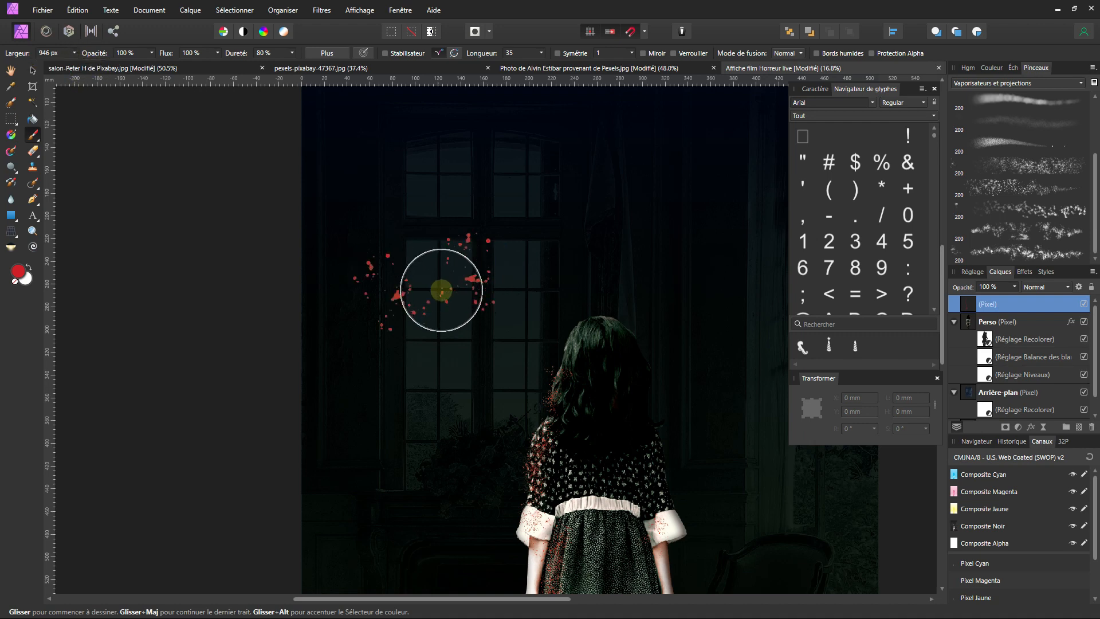
pyautogui.hotkey('ctrl', 'z')
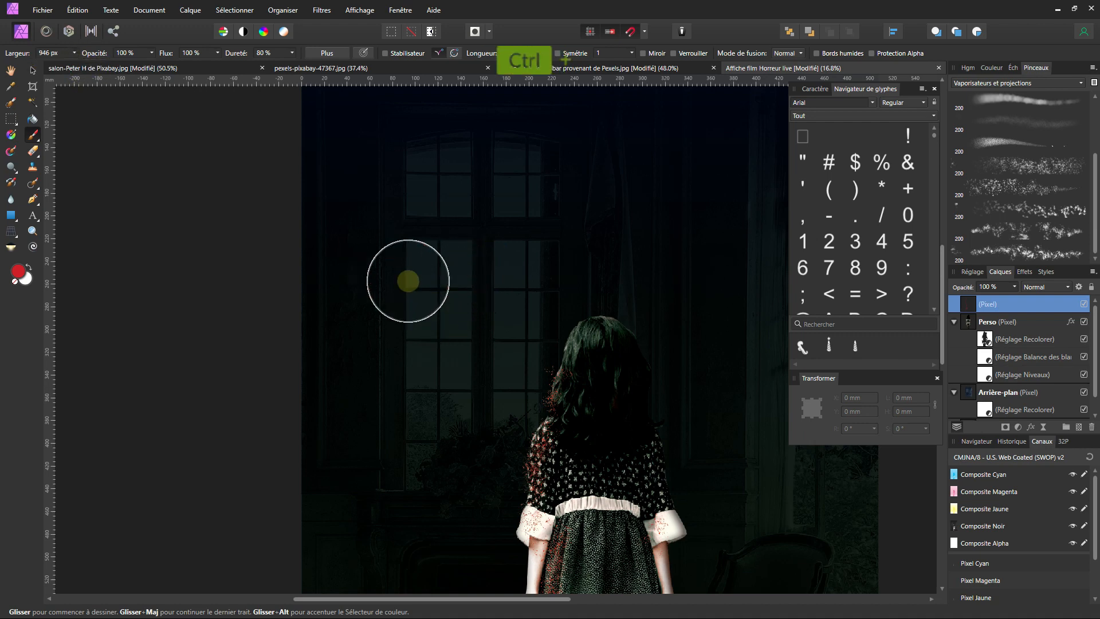
# - Set the brush width to 288 px and spatter red over the panes of the tall window left of the girl
pyautogui.click(74, 53)
pyautogui.moveTo(50, 68); pyautogui.dragTo(47, 68)
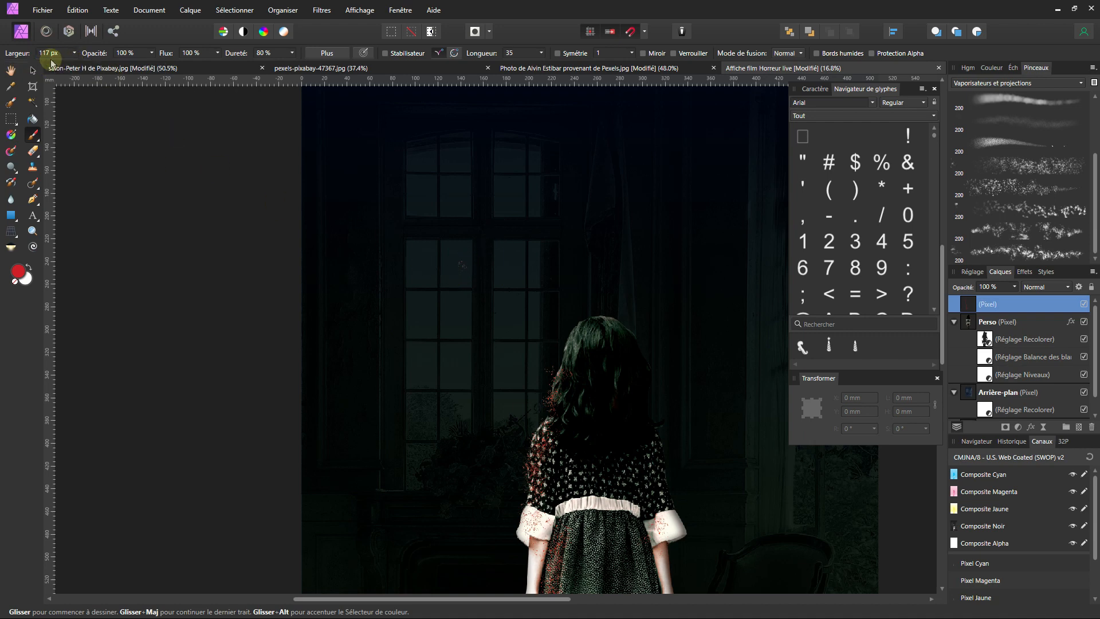
pyautogui.click(74, 53)
pyautogui.moveTo(84, 66); pyautogui.dragTo(88, 66)
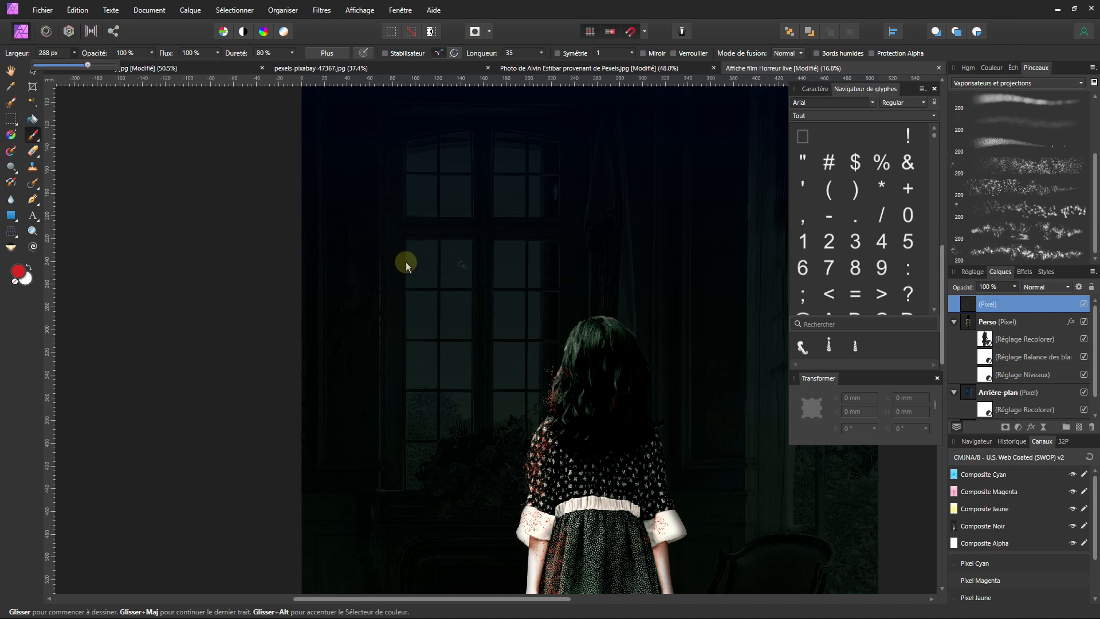
pyautogui.moveTo(406, 262)
pyautogui.mouseDown()
pyautogui.moveTo(422, 260)
pyautogui.moveTo(423, 272)
pyautogui.mouseUp()
pyautogui.moveTo(422, 315)
pyautogui.mouseDown()
pyautogui.moveTo(423, 345)
pyautogui.moveTo(463, 405)
pyautogui.moveTo(516, 360)
pyautogui.moveTo(528, 387)
pyautogui.moveTo(534, 345)
pyautogui.moveTo(505, 182)
pyautogui.mouseUp()
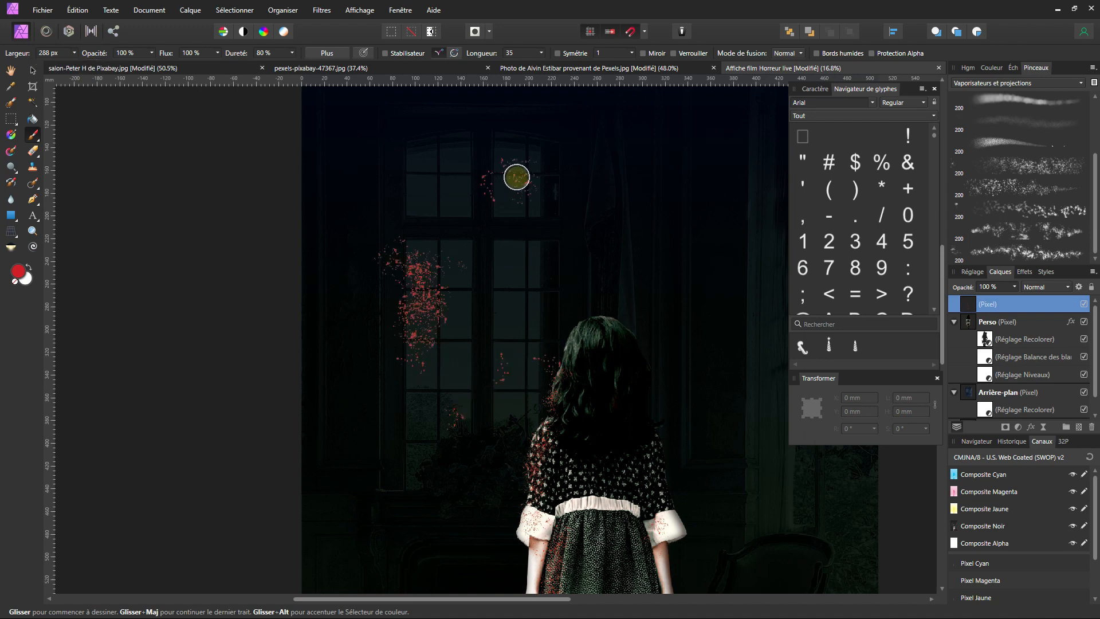
# - Spatter red over the right-hand window, the chair's backrest and the back of the girl's left knee
pyautogui.keyDown('ctrl'); pyautogui.scroll(-3, 538, 363); pyautogui.keyUp('ctrl')
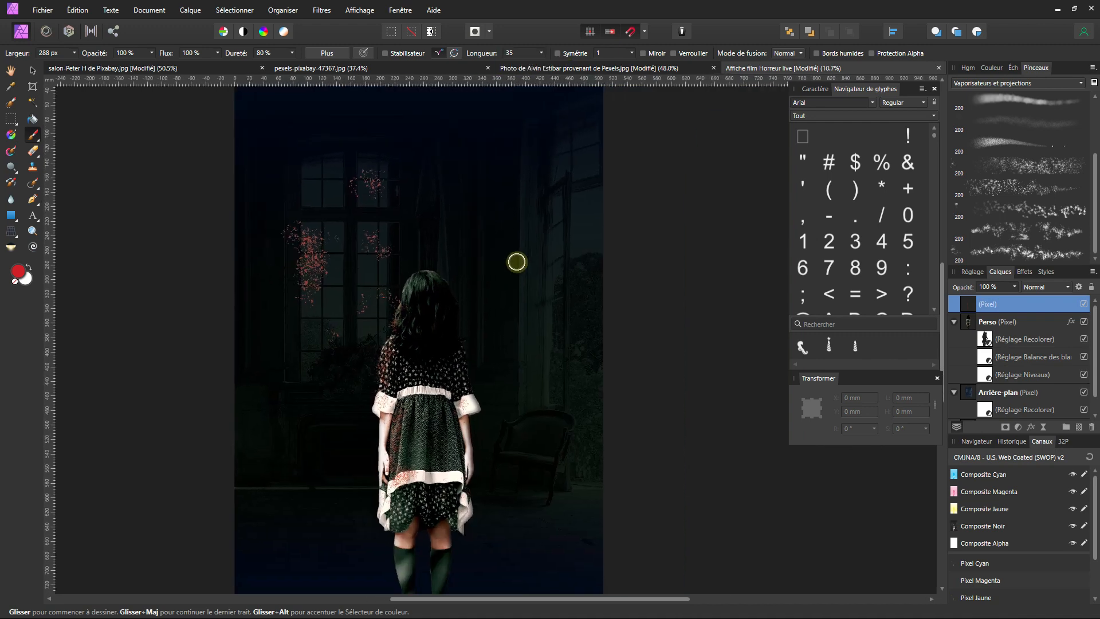
pyautogui.click(543, 209)
pyautogui.click(553, 234)
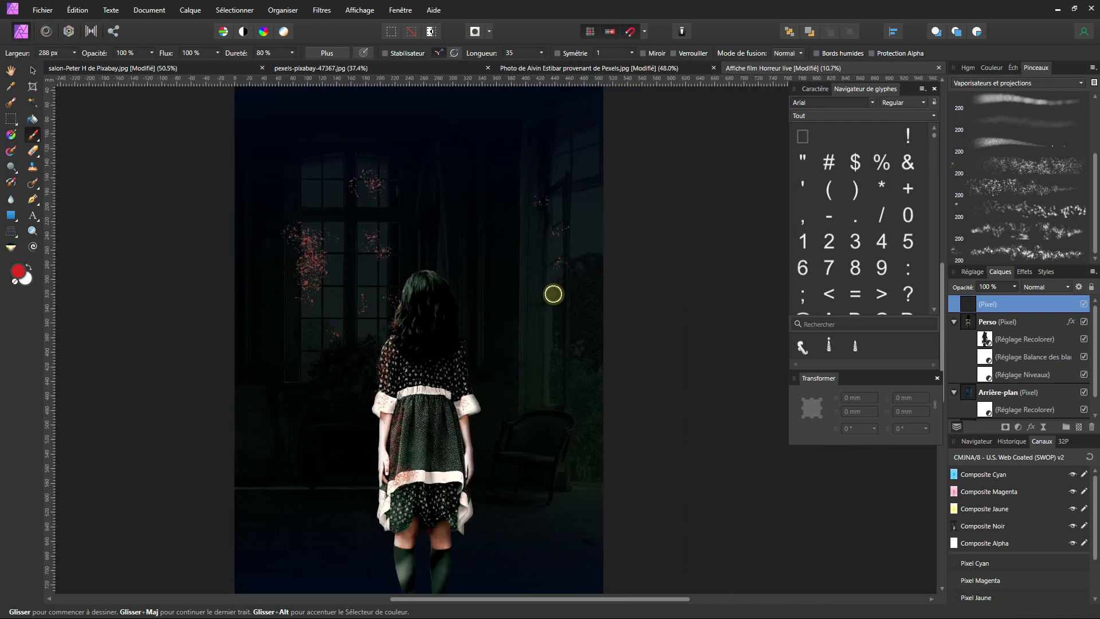
pyautogui.moveTo(552, 294)
pyautogui.mouseDown()
pyautogui.moveTo(557, 387)
pyautogui.moveTo(555, 354)
pyautogui.mouseUp()
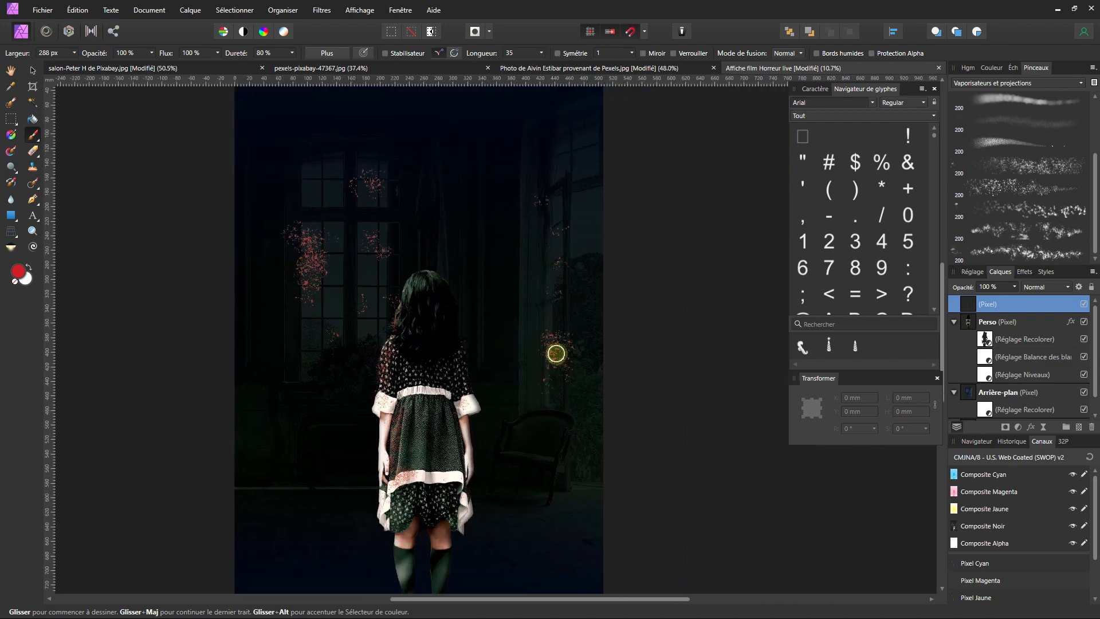
pyautogui.moveTo(549, 203); pyautogui.dragTo(560, 149)
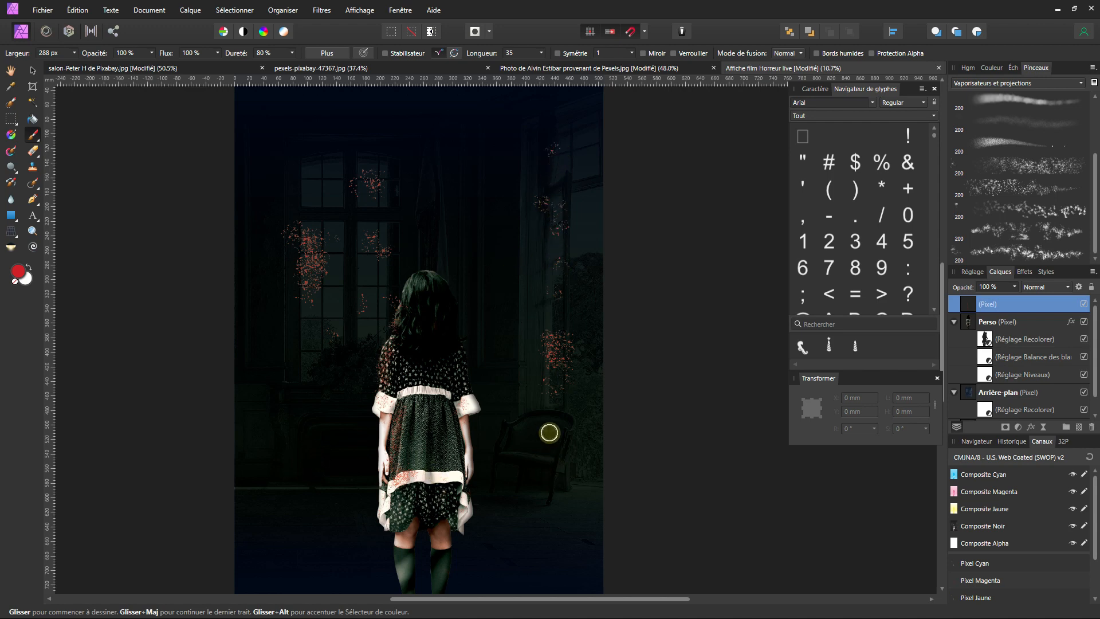
pyautogui.moveTo(553, 445); pyautogui.dragTo(549, 465)
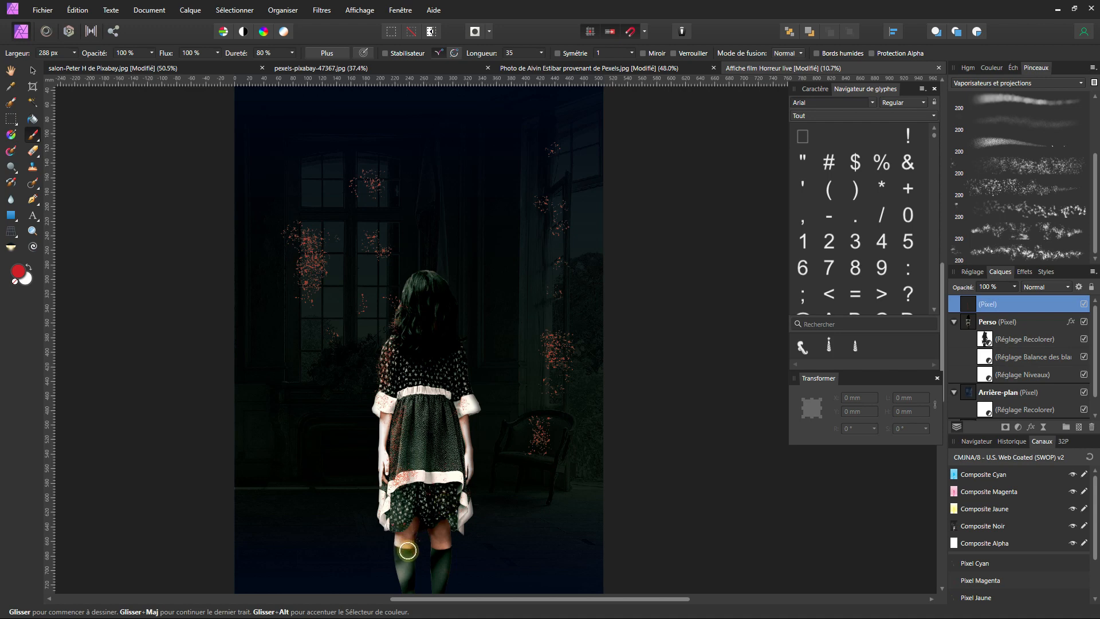
pyautogui.scroll(3, 292, 244)
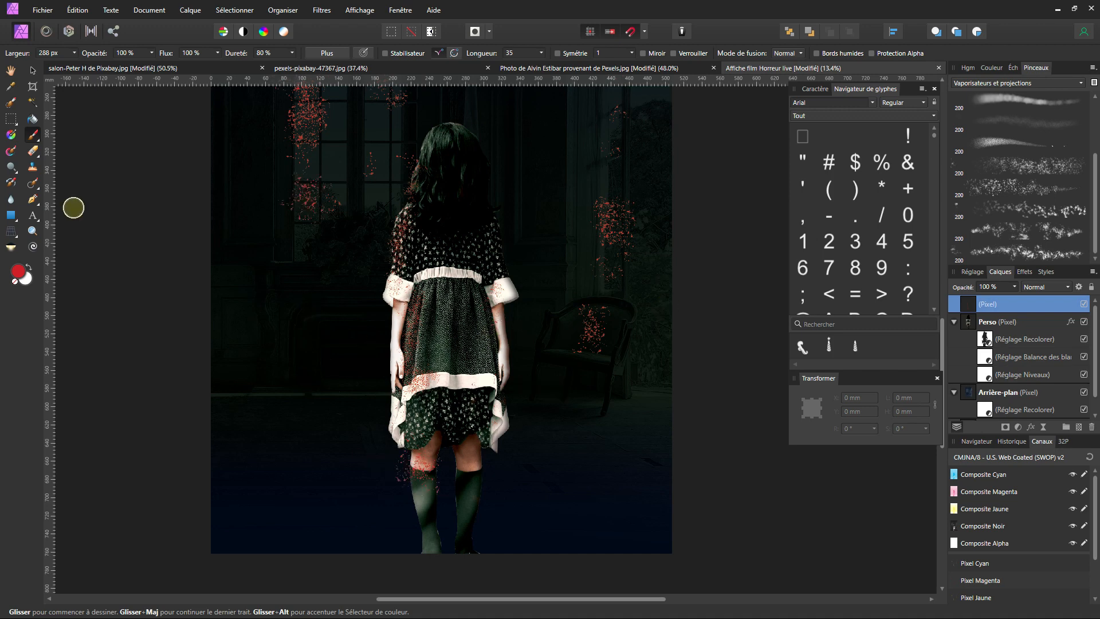
# - Select the soft 256 px brush from the Basique brush category
pyautogui.click(1042, 83)
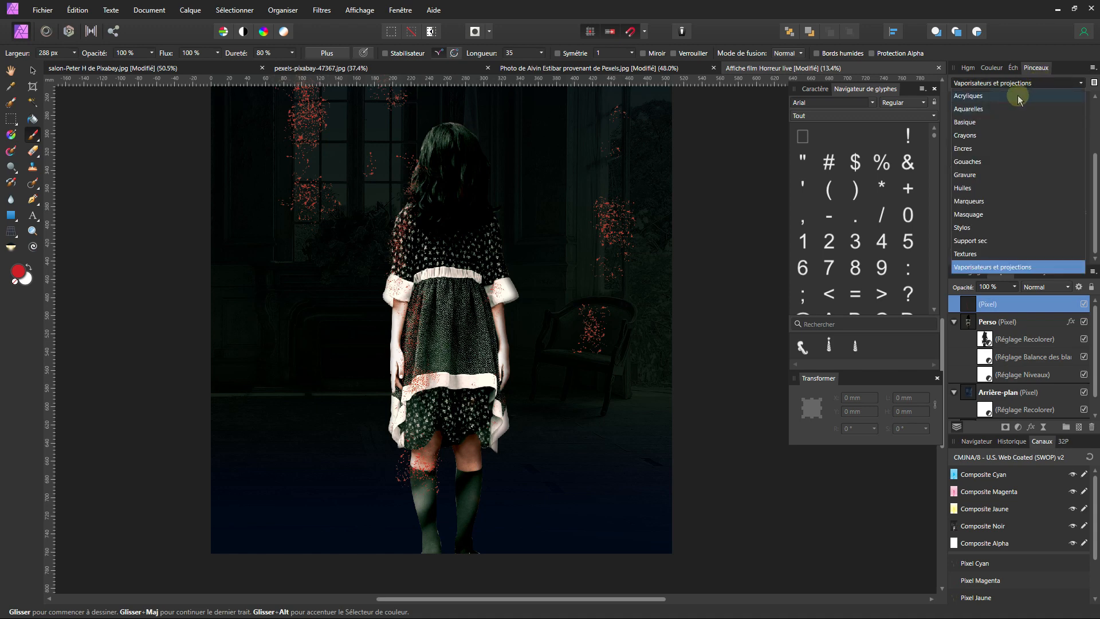
pyautogui.click(1020, 97)
pyautogui.click(1012, 84)
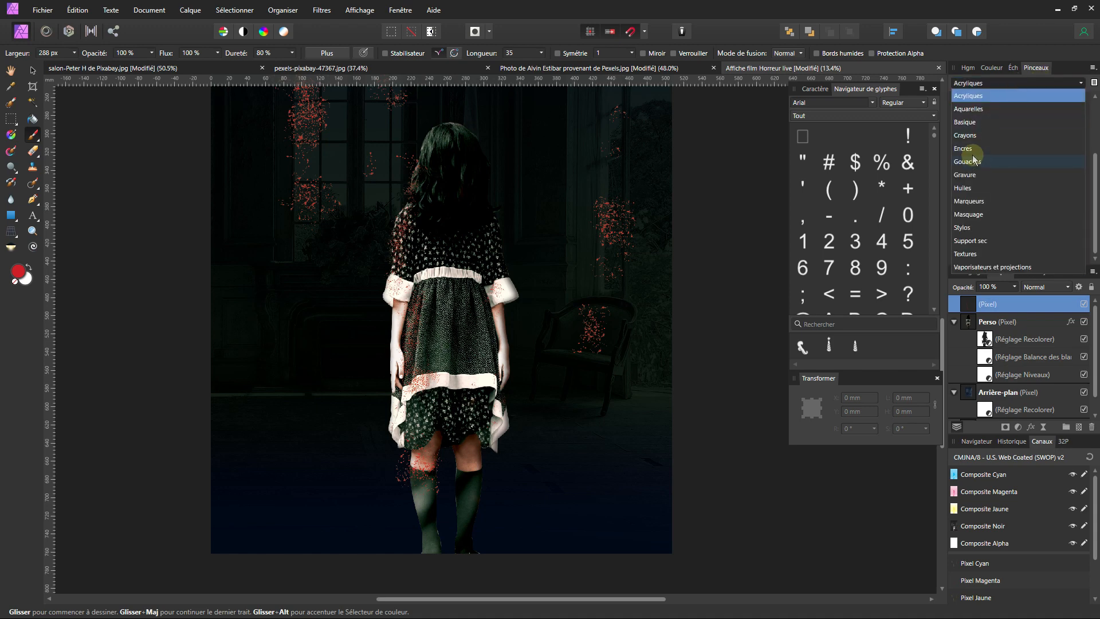
pyautogui.click(1010, 128)
pyautogui.scroll(-5, 1034, 211)
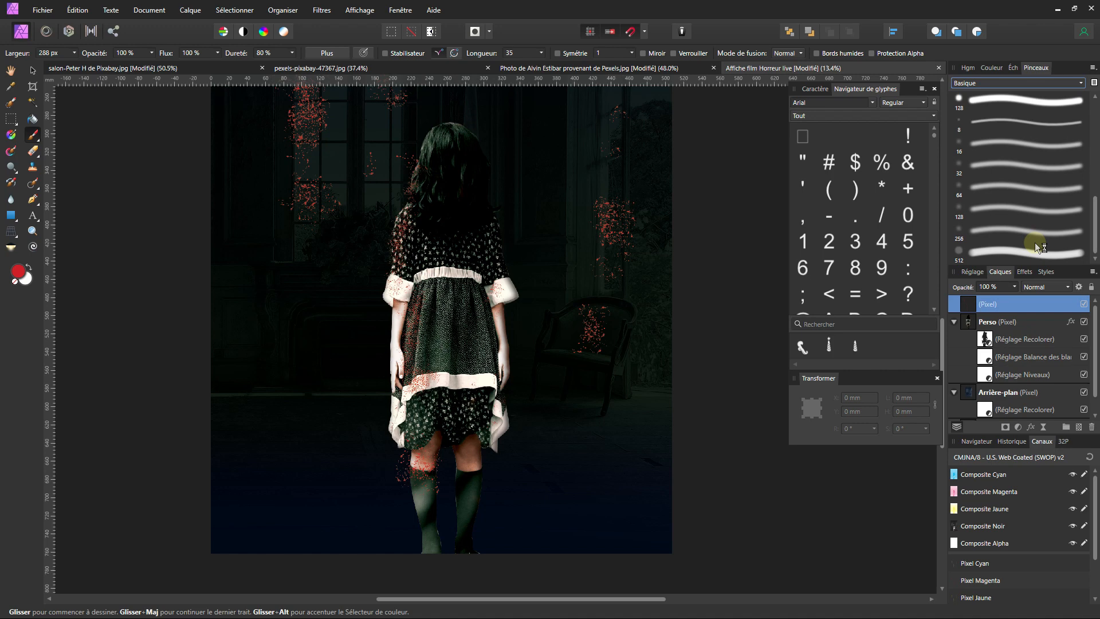
pyautogui.click(1002, 232)
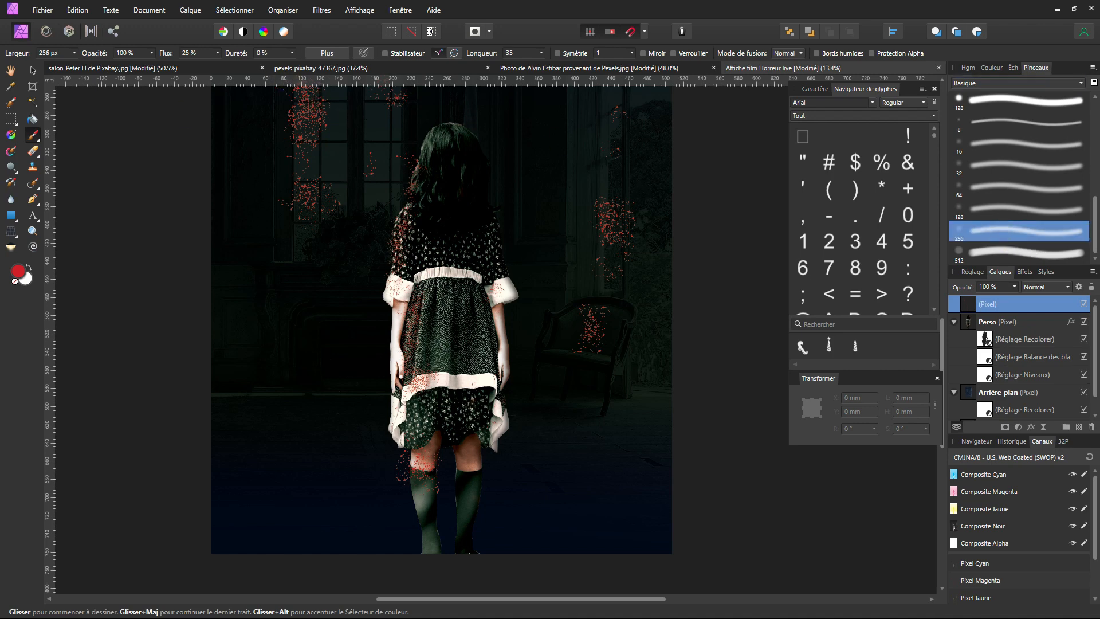
# - With the Erase Brush, remove the red spatter overflowing onto the floor on both sides of the girl's left leg
pyautogui.click(38, 154)
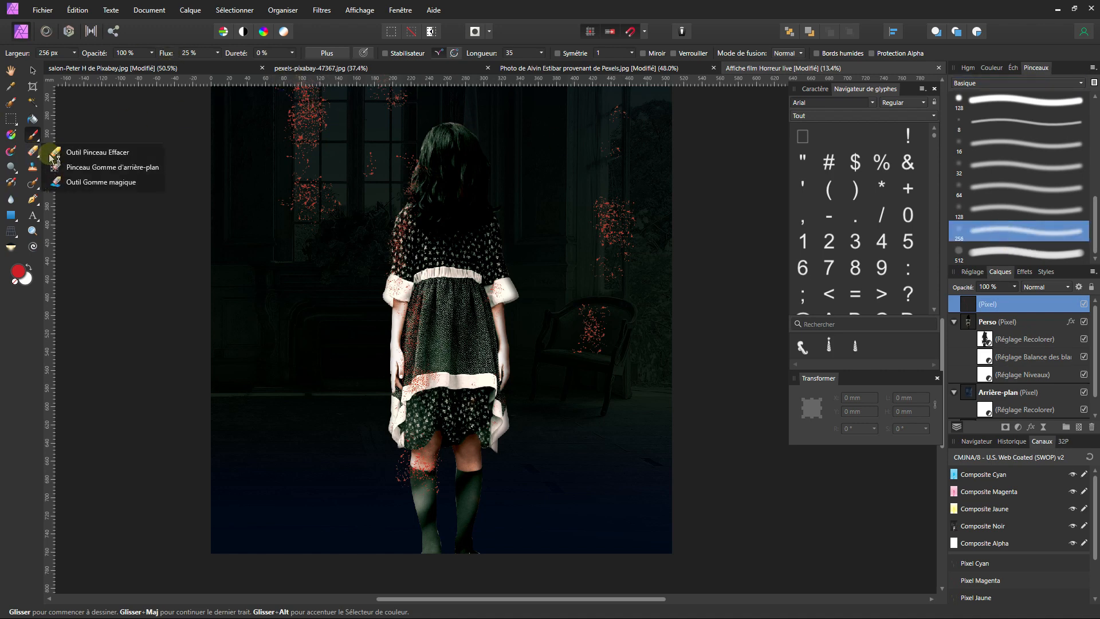
pyautogui.click(56, 153)
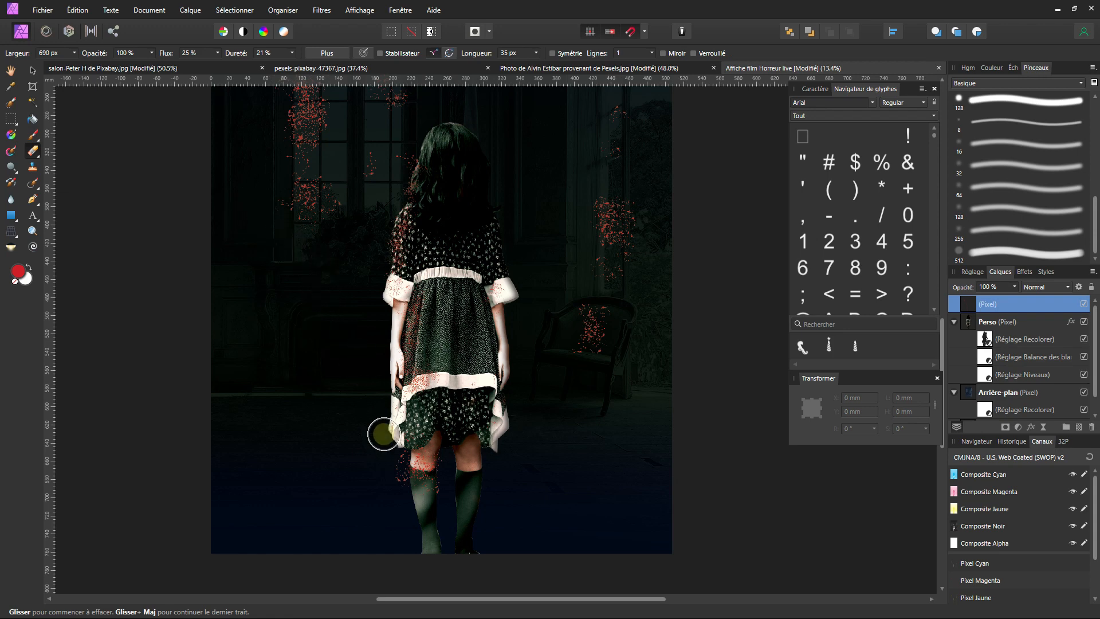
pyautogui.scroll(2, 392, 494)
pyautogui.scroll(3, 392, 494)
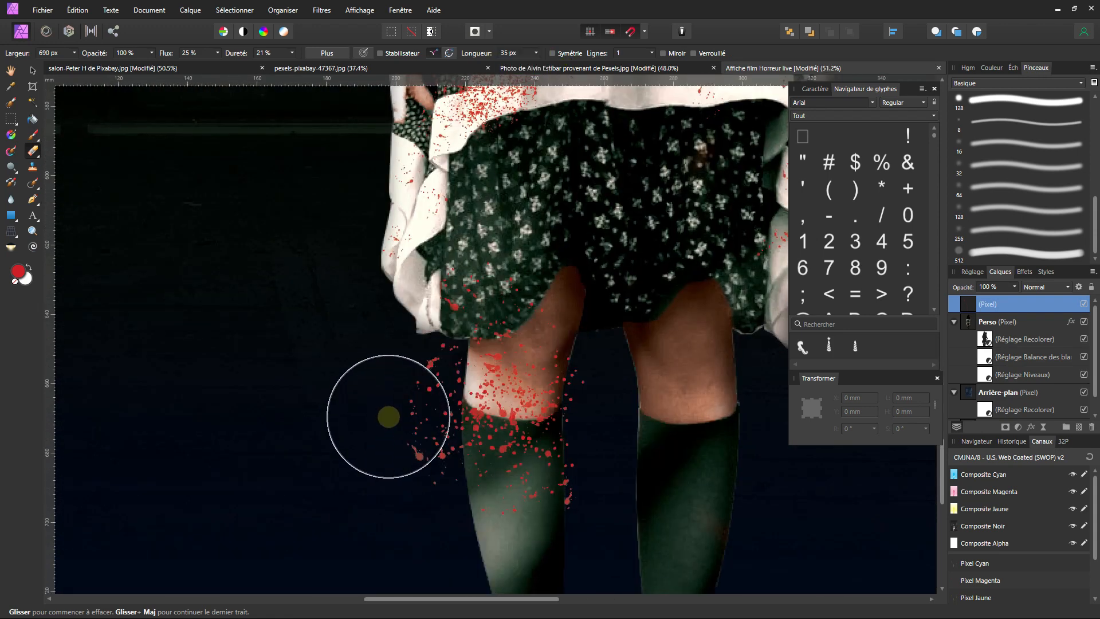
pyautogui.moveTo(389, 424)
pyautogui.mouseDown()
pyautogui.moveTo(410, 385)
pyautogui.moveTo(406, 417)
pyautogui.moveTo(404, 398)
pyautogui.moveTo(412, 380)
pyautogui.moveTo(419, 396)
pyautogui.moveTo(421, 375)
pyautogui.moveTo(427, 514)
pyautogui.moveTo(403, 407)
pyautogui.moveTo(393, 437)
pyautogui.mouseUp()
pyautogui.scroll(-3, 392, 437)
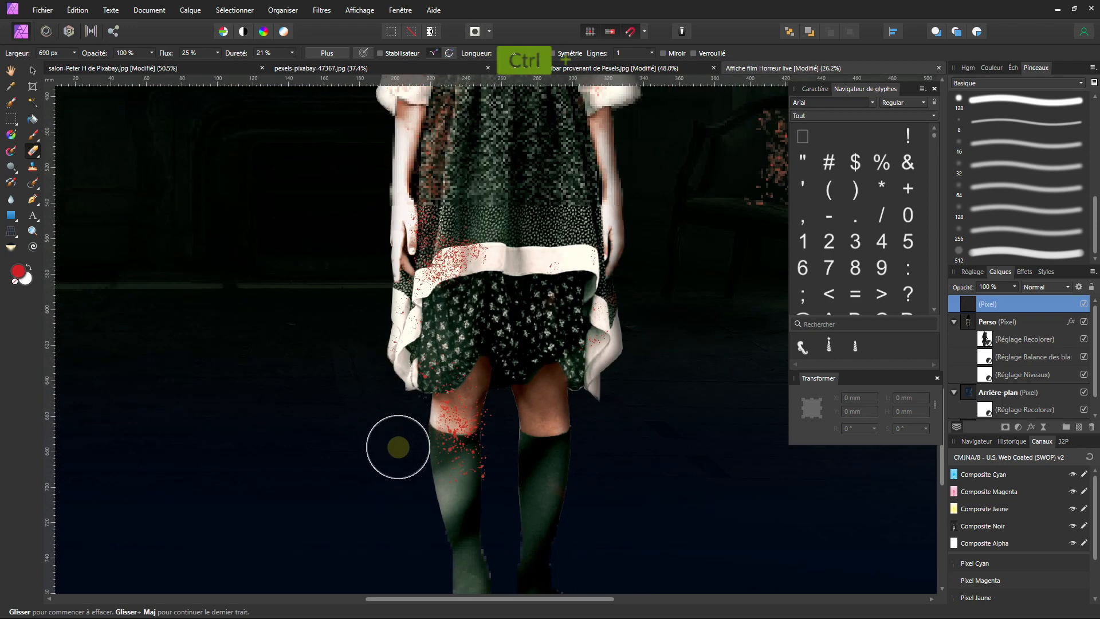
pyautogui.scroll(5, 470, 506)
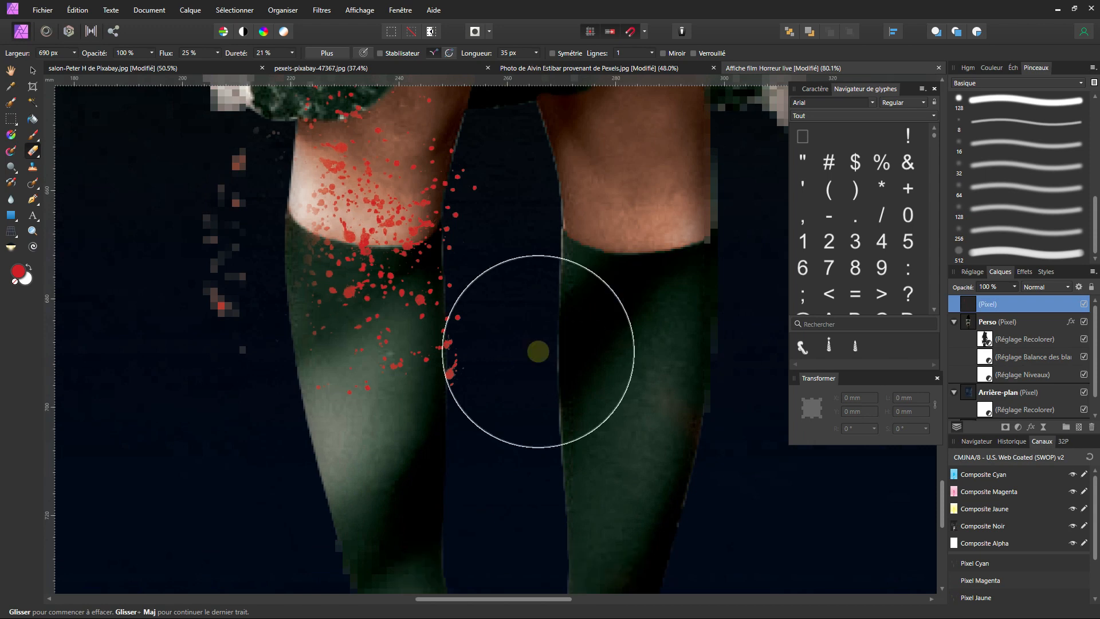
pyautogui.moveTo(535, 259)
pyautogui.mouseDown()
pyautogui.moveTo(514, 283)
pyautogui.moveTo(535, 221)
pyautogui.moveTo(526, 436)
pyautogui.moveTo(511, 171)
pyautogui.moveTo(511, 356)
pyautogui.moveTo(508, 200)
pyautogui.moveTo(509, 422)
pyautogui.moveTo(525, 170)
pyautogui.mouseUp()
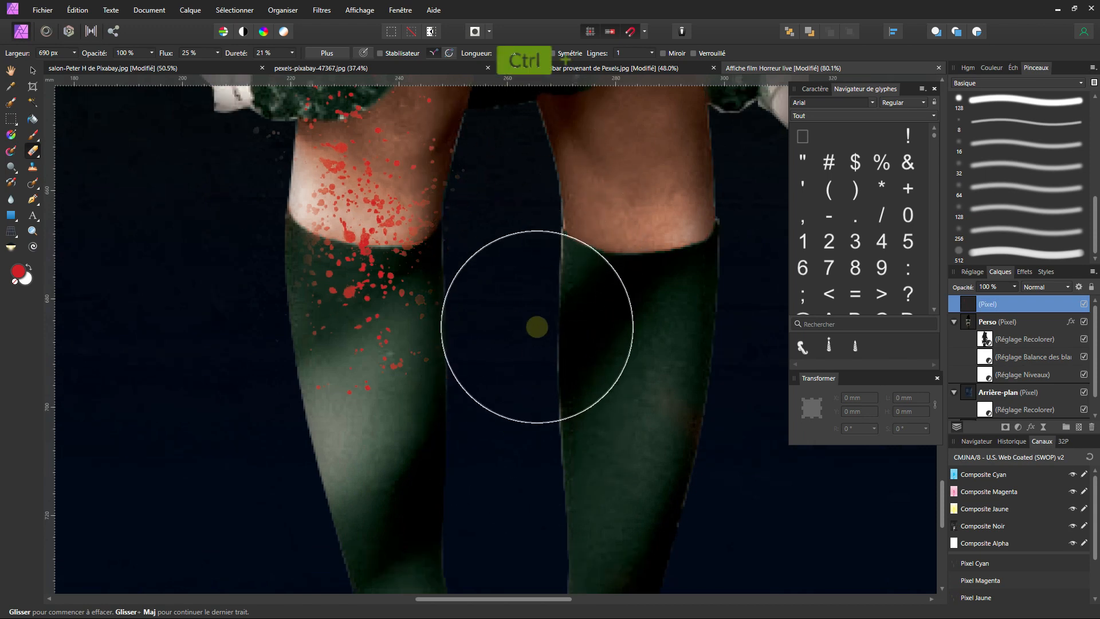
# - Erase the stray red spatter on the background beside the left edge of the girl's hair and her left shoulder
pyautogui.scroll(-5, 549, 331)
pyautogui.hscroll(3, 596, 321)
pyautogui.scroll(5, 630, 286)
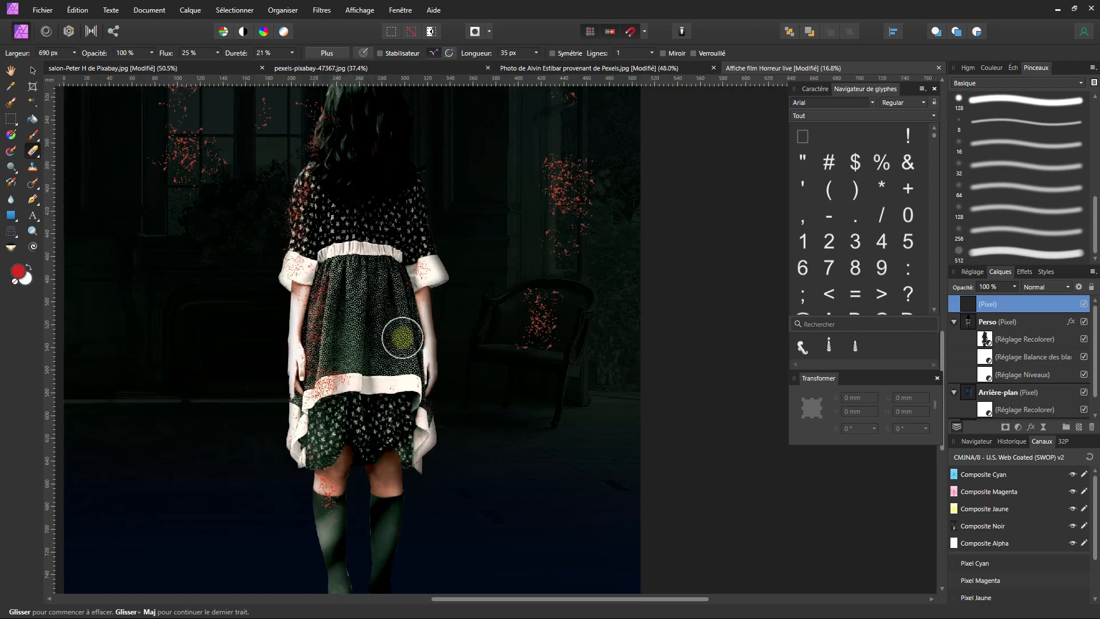
pyautogui.scroll(2, 321, 280)
pyautogui.scroll(3, 201, 184)
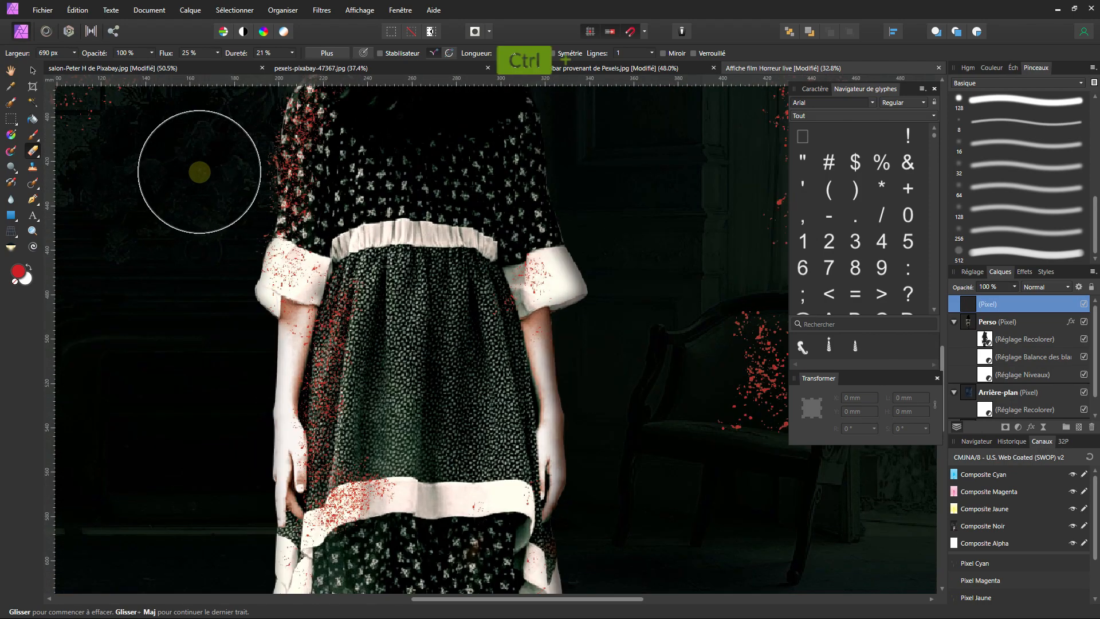
pyautogui.scroll(2, 310, 304)
pyautogui.hscroll(-1, 309, 303)
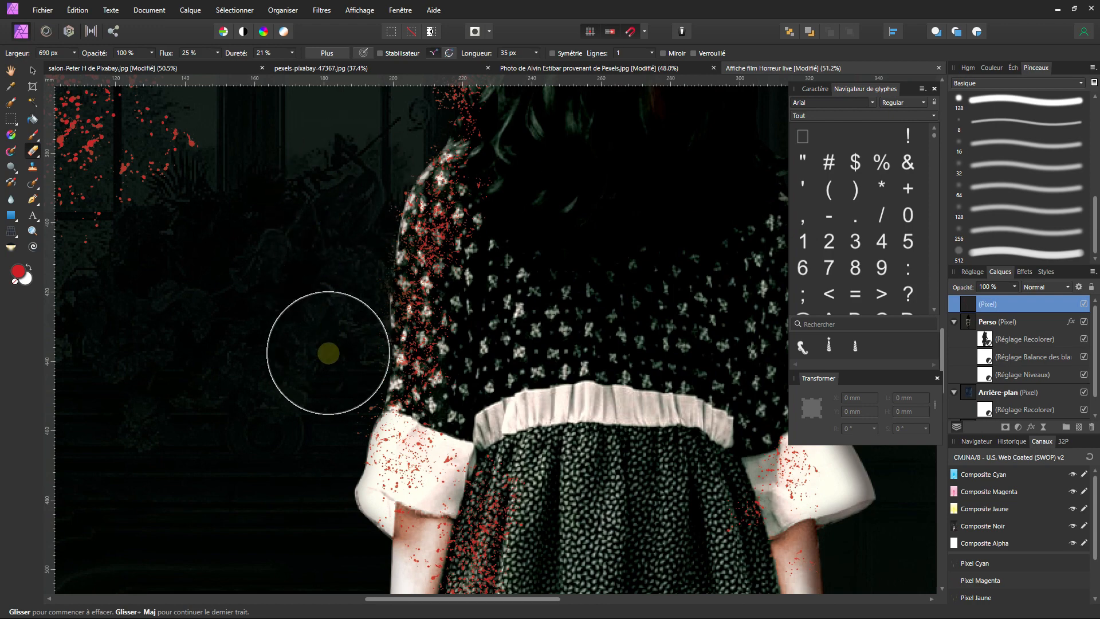
pyautogui.scroll(4, 331, 348)
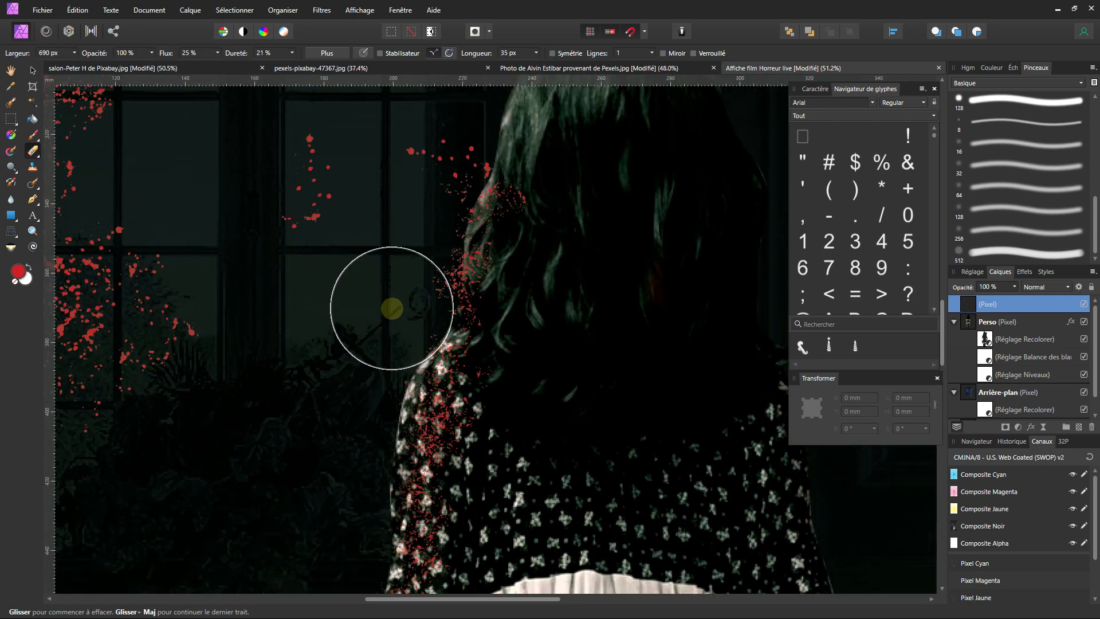
pyautogui.moveTo(434, 213)
pyautogui.mouseDown()
pyautogui.moveTo(437, 223)
pyautogui.moveTo(424, 189)
pyautogui.moveTo(435, 182)
pyautogui.moveTo(428, 192)
pyautogui.mouseUp()
# - Compare blend modes for the red spatter pixel layer and set it to Densité + linéaire
pyautogui.scroll(-5, 428, 255)
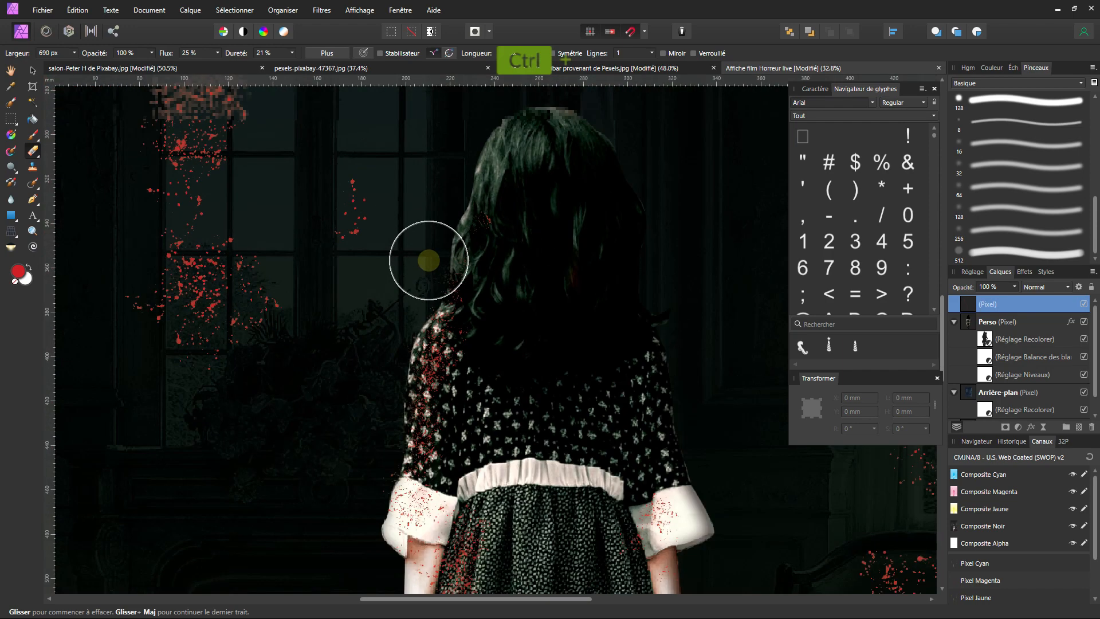
pyautogui.scroll(-3, 429, 291)
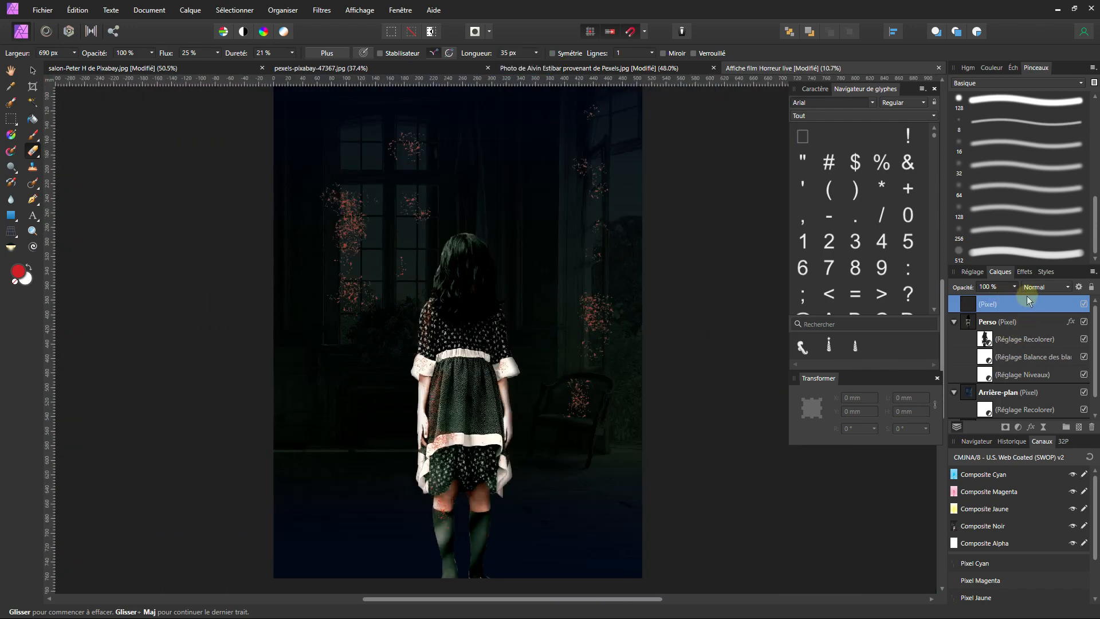
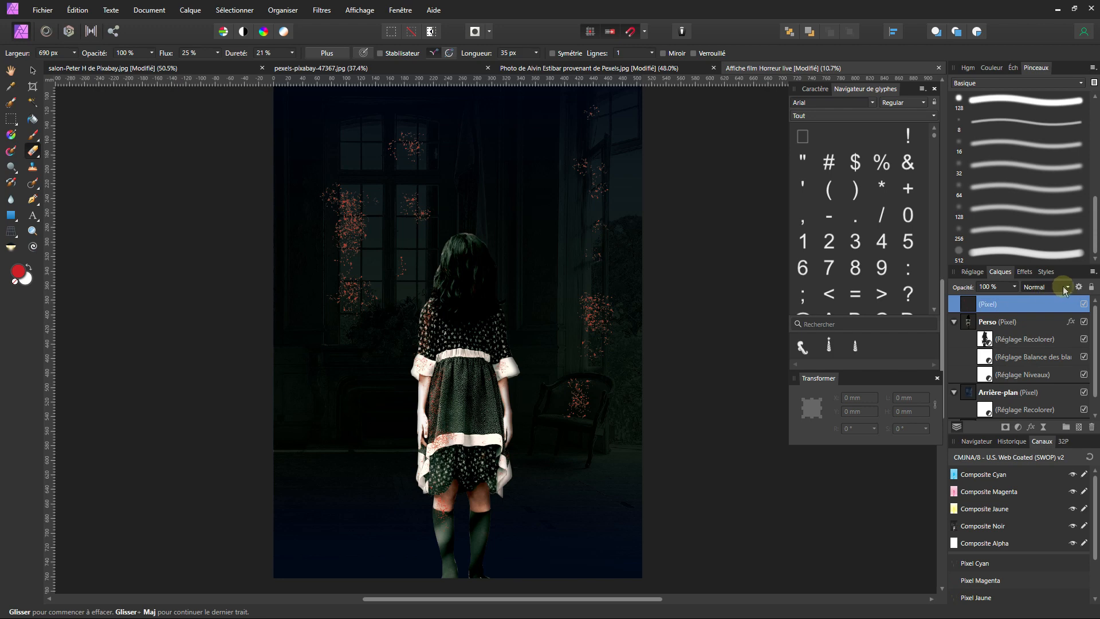
pyautogui.click(1068, 288)
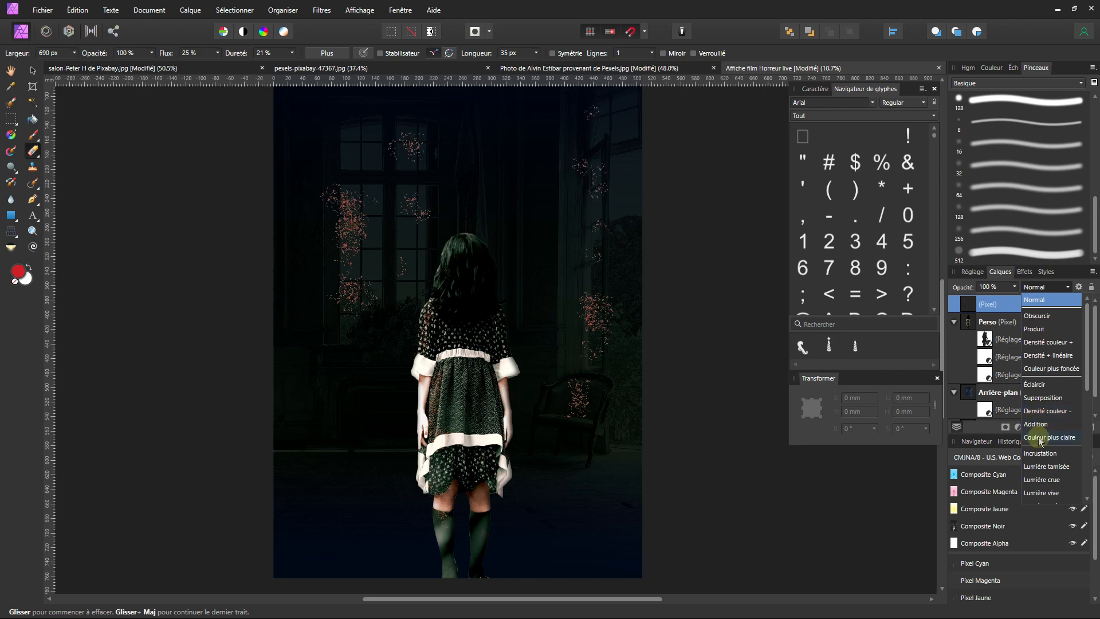
pyautogui.scroll(-4, 1040, 447)
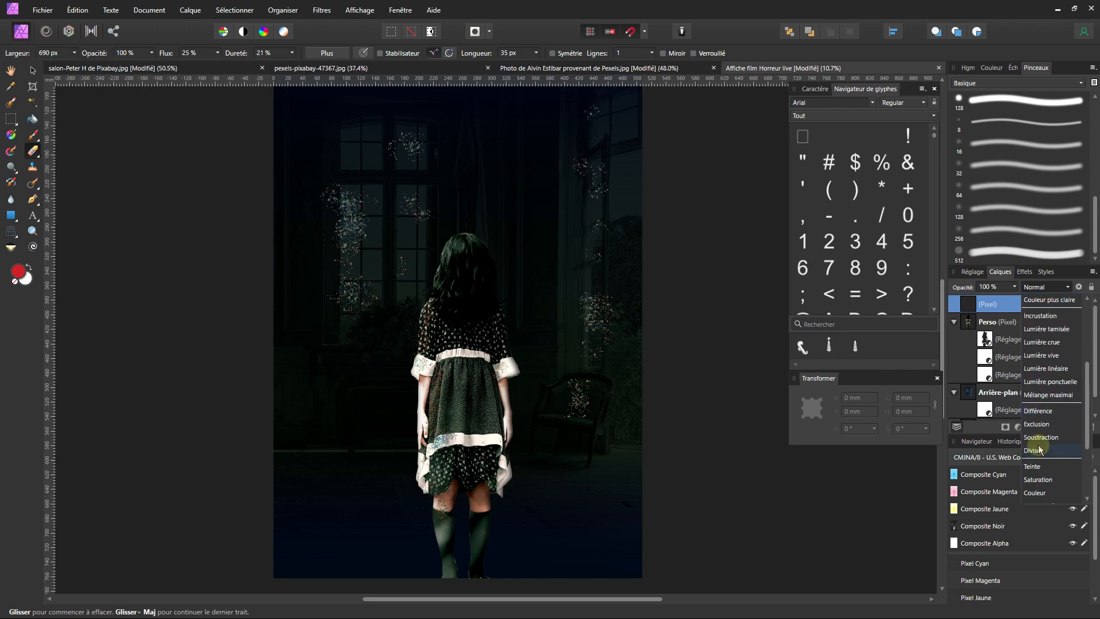
pyautogui.scroll(3, 1040, 437)
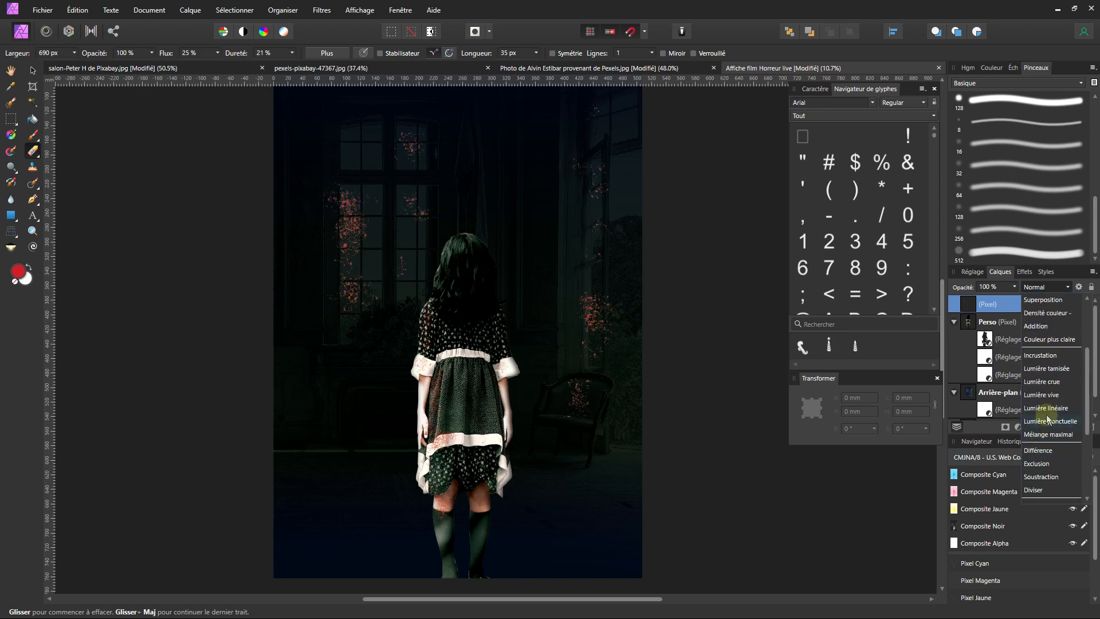
pyautogui.scroll(3, 1048, 366)
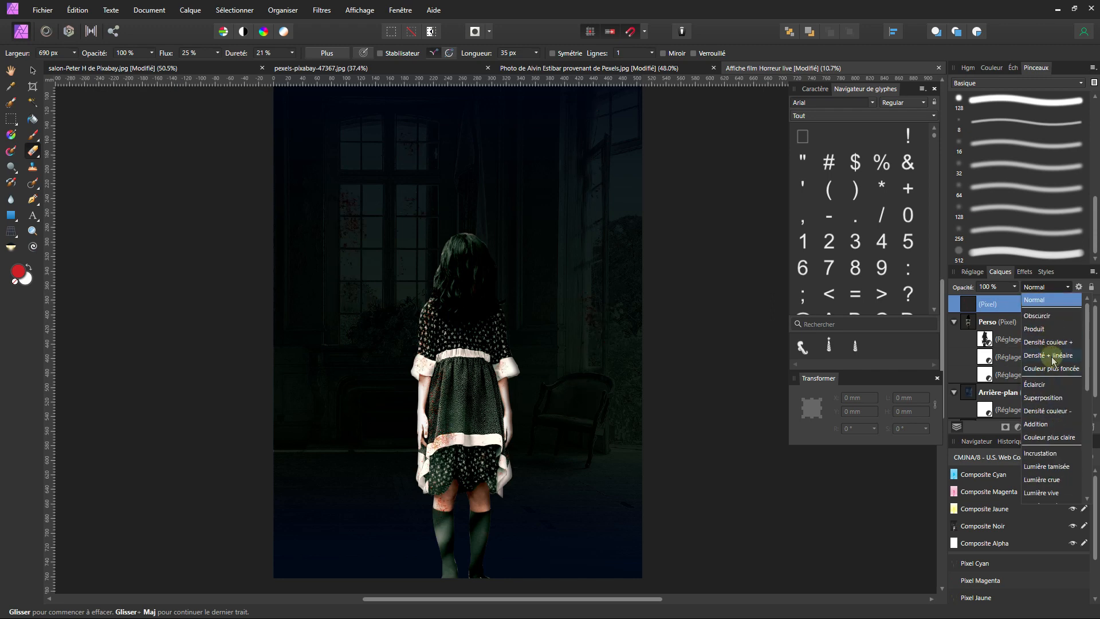
pyautogui.click(1053, 355)
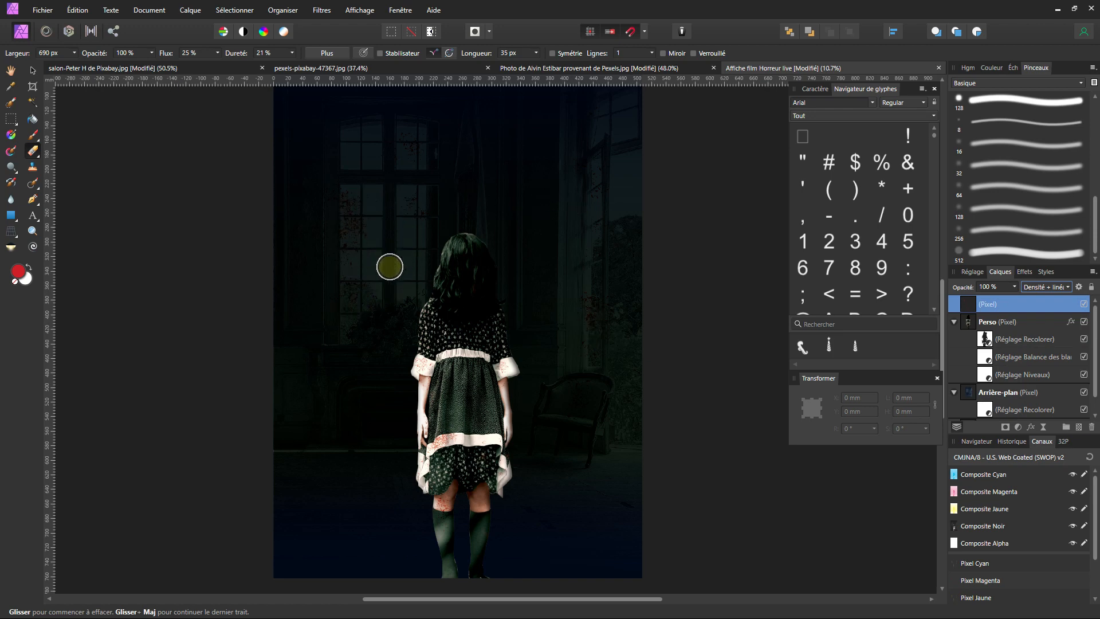
# - Return to the Paint Brush and choose the fine 200 px spatter brush from the Vaporisateurs et projections category
pyautogui.keyDown('ctrl'); pyautogui.scroll(1, 425, 440); pyautogui.keyUp('ctrl')
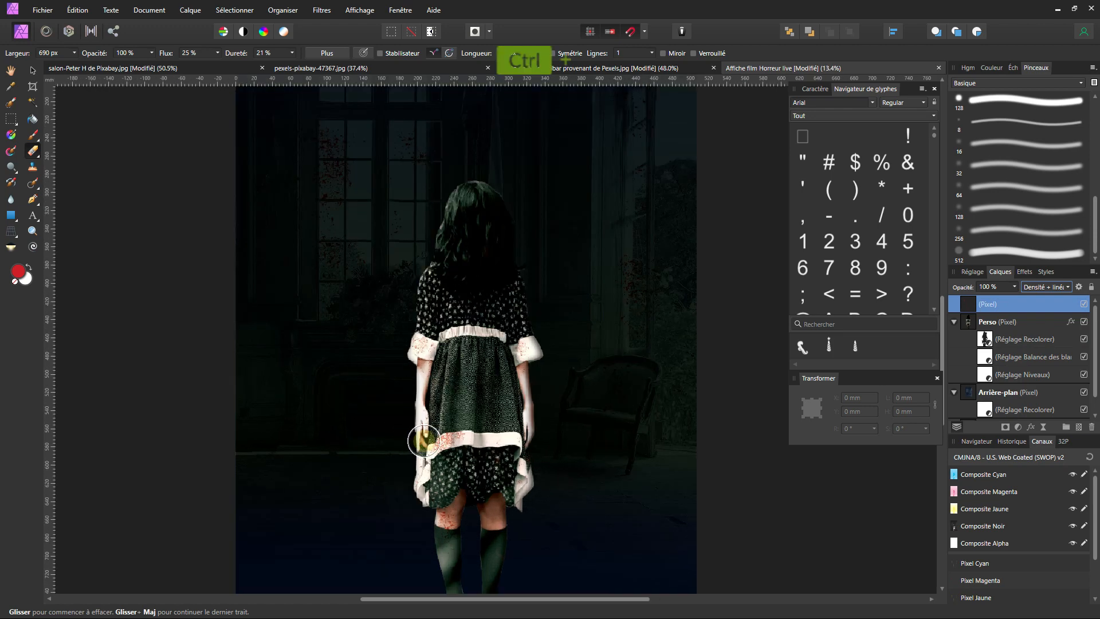
pyautogui.scroll(3, 630, 313)
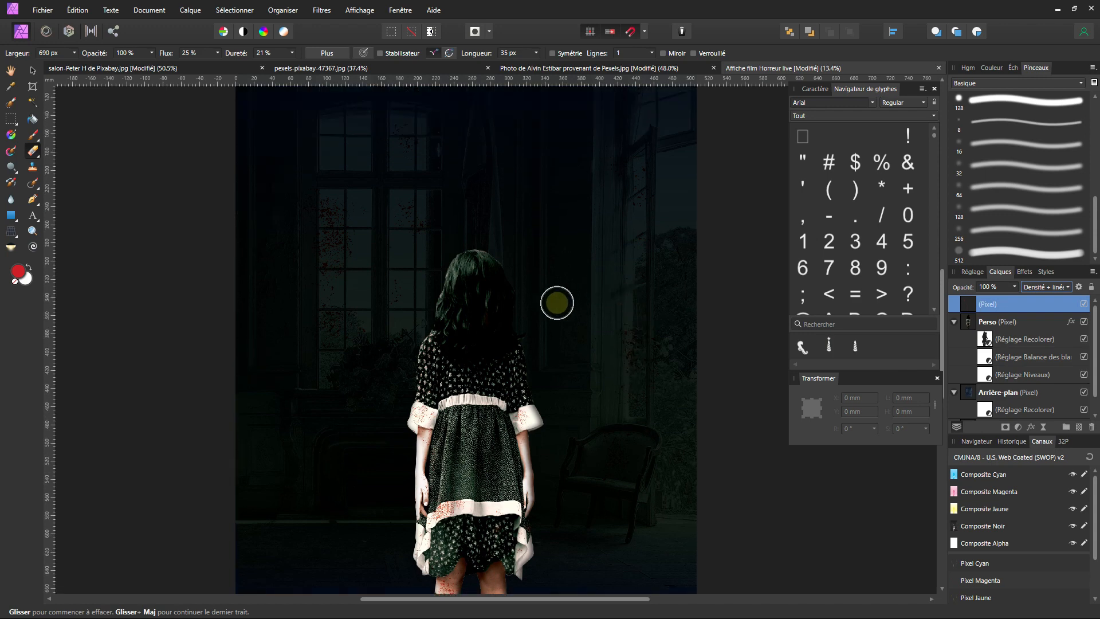
pyautogui.scroll(-3, 449, 332)
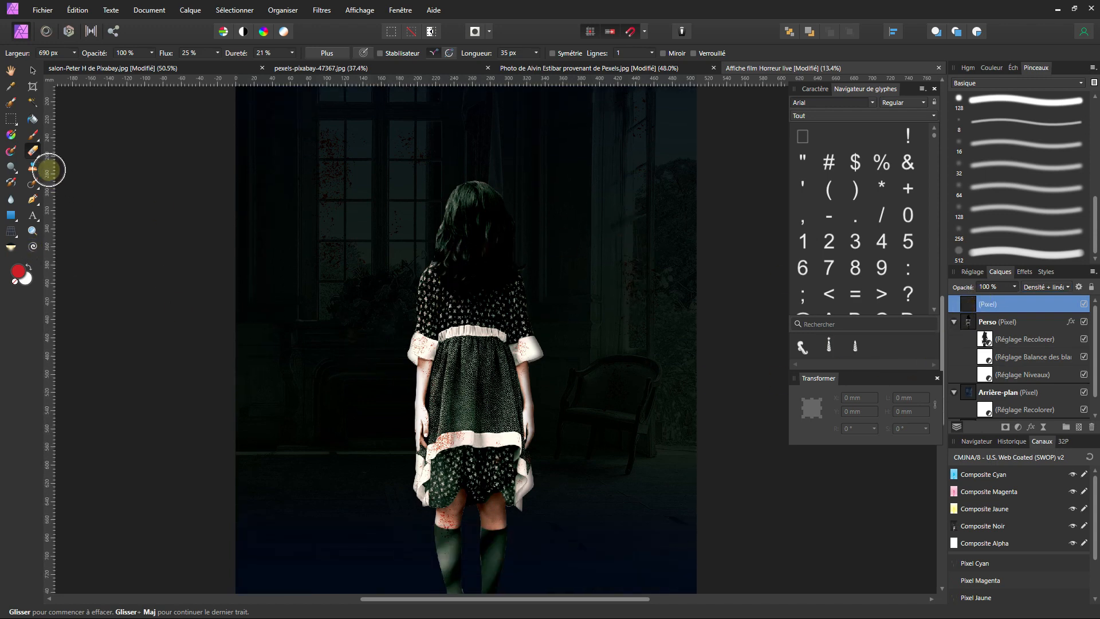
pyautogui.click(31, 136)
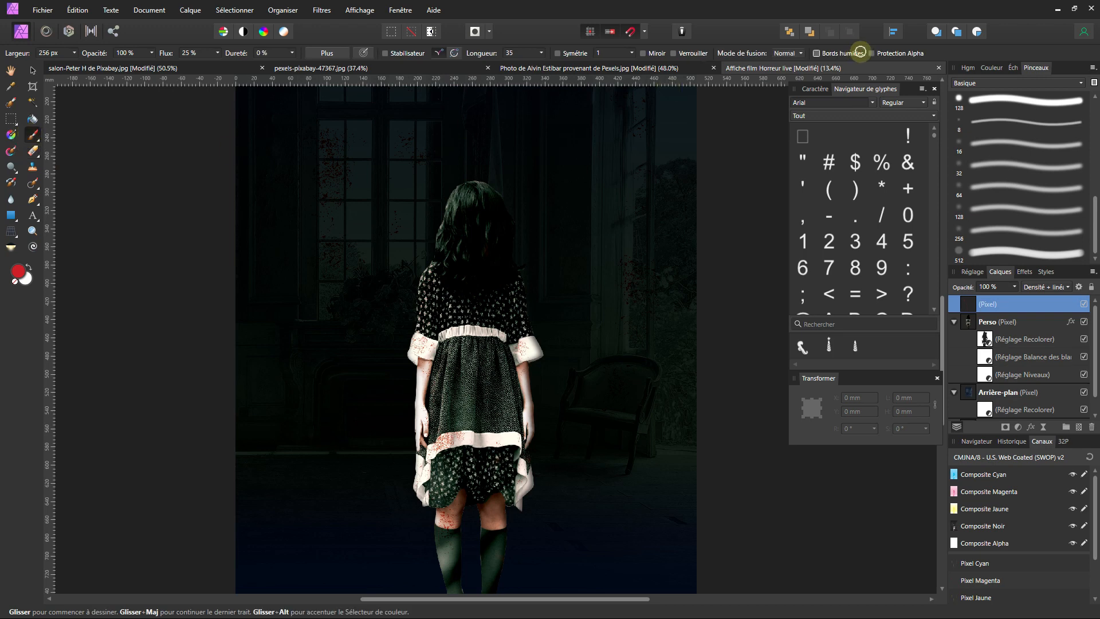
pyautogui.click(1018, 83)
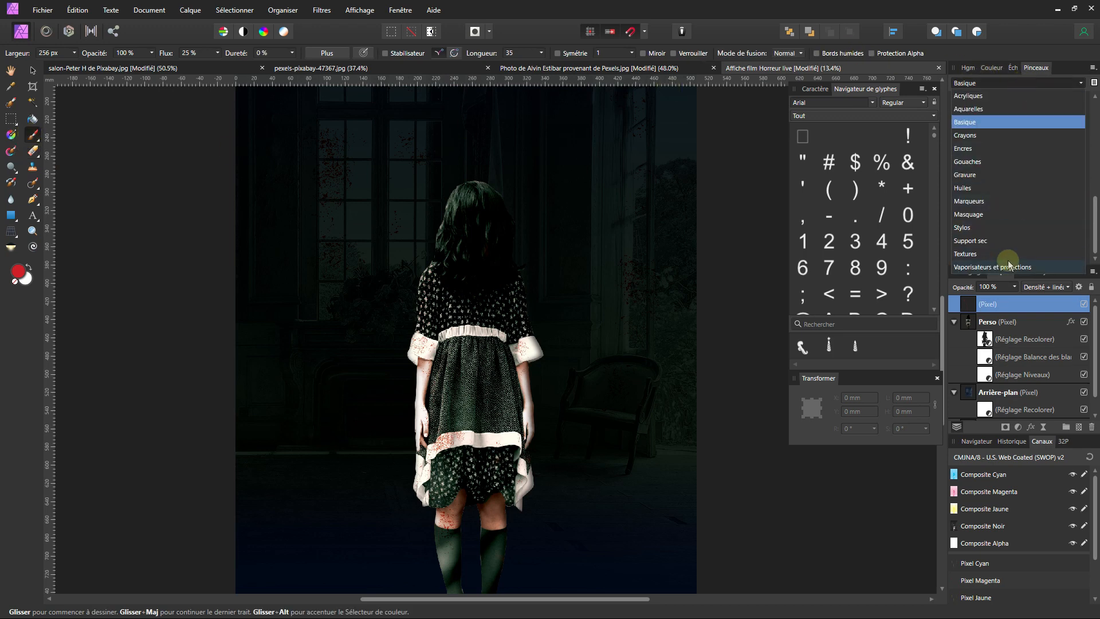
pyautogui.click(991, 268)
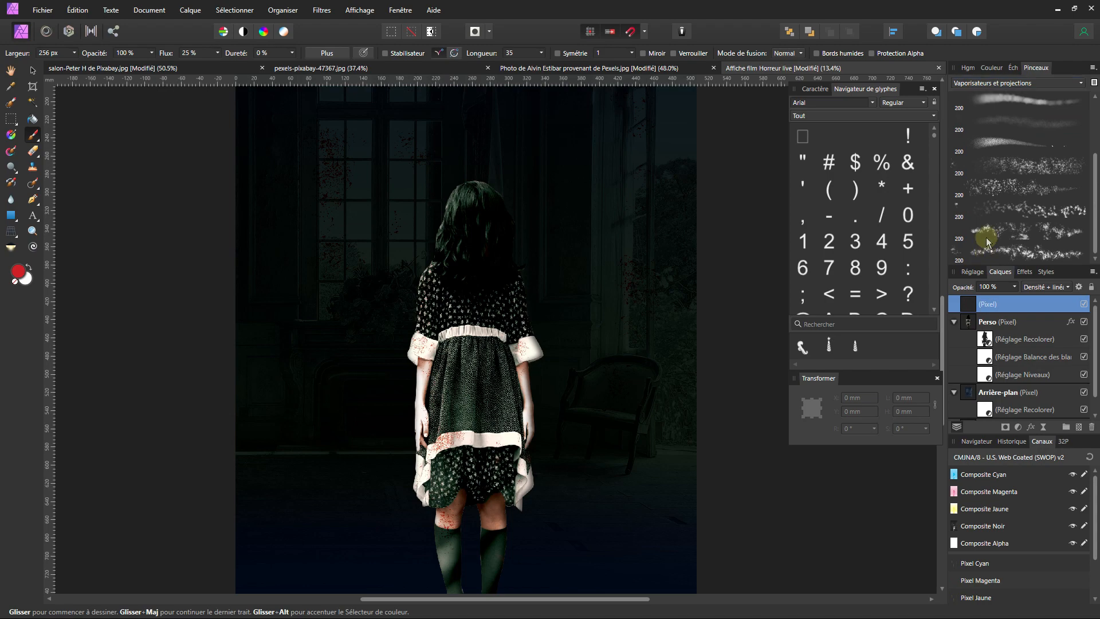
pyautogui.click(986, 239)
pyautogui.click(989, 209)
pyautogui.click(990, 188)
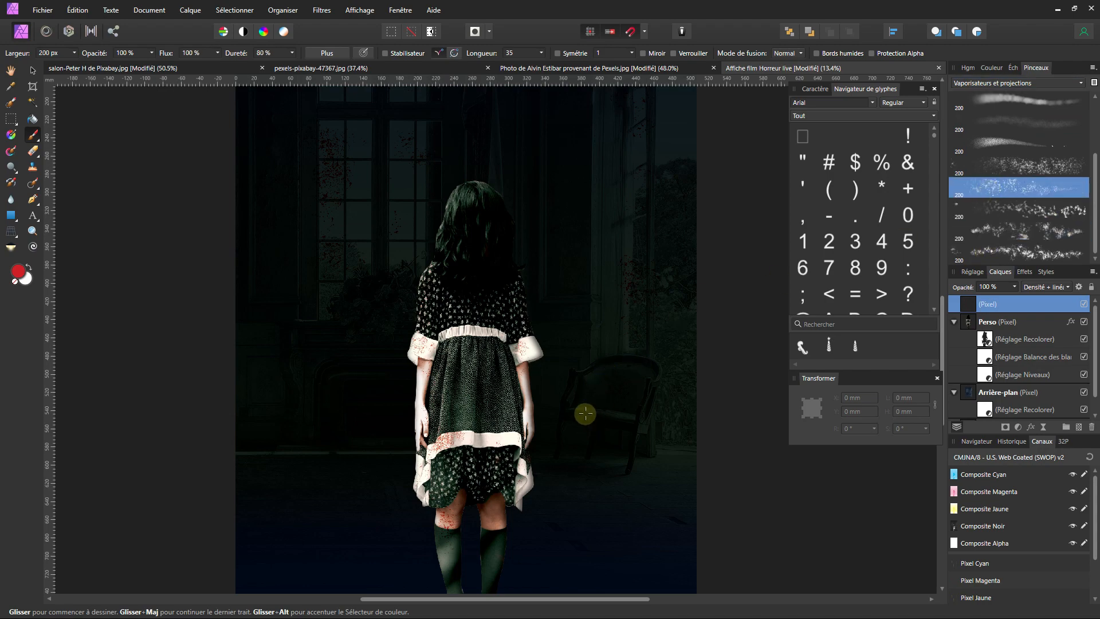
# - Spatter fine red along the outer edge of the girl's left hand and over her fingertips
pyautogui.scroll(4, 585, 413)
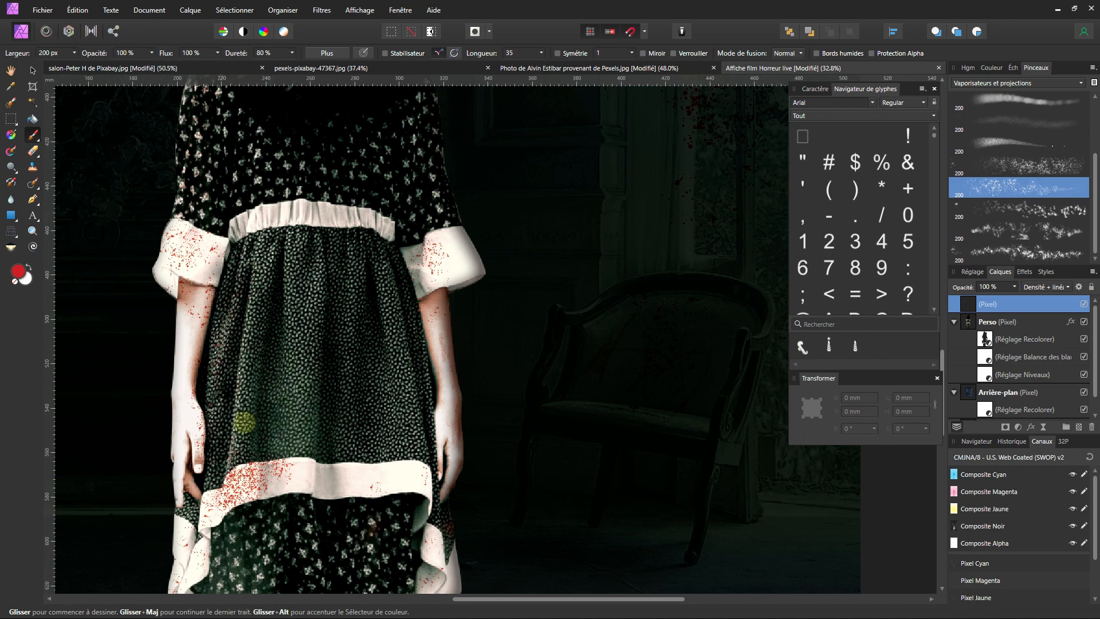
pyautogui.scroll(5, 244, 423)
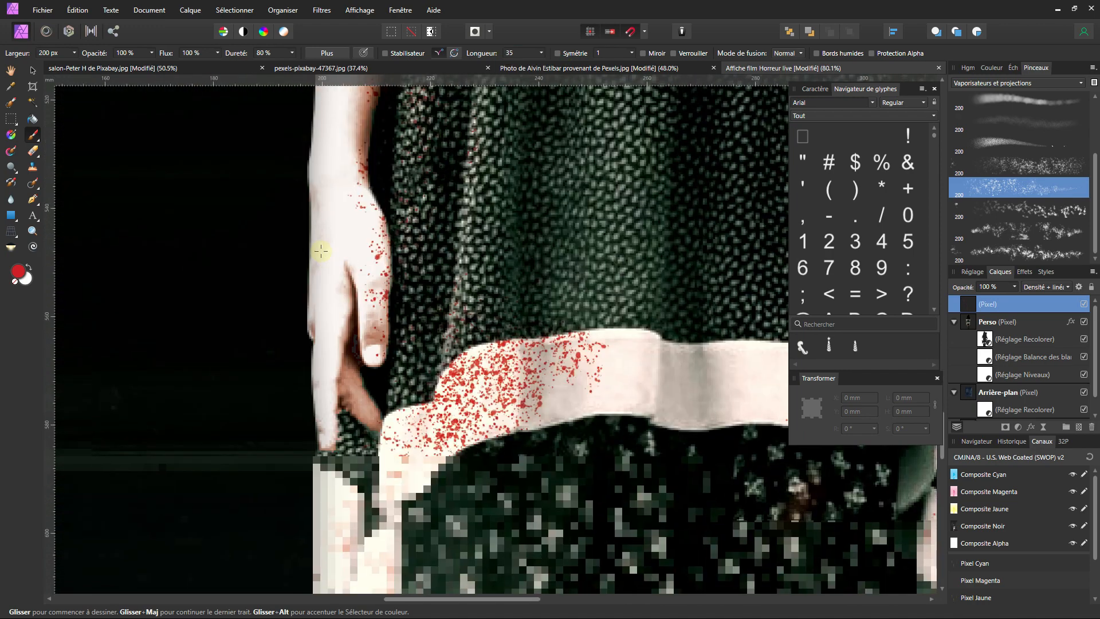
pyautogui.moveTo(321, 251)
pyautogui.mouseDown()
pyautogui.moveTo(319, 297)
pyautogui.moveTo(315, 214)
pyautogui.mouseUp()
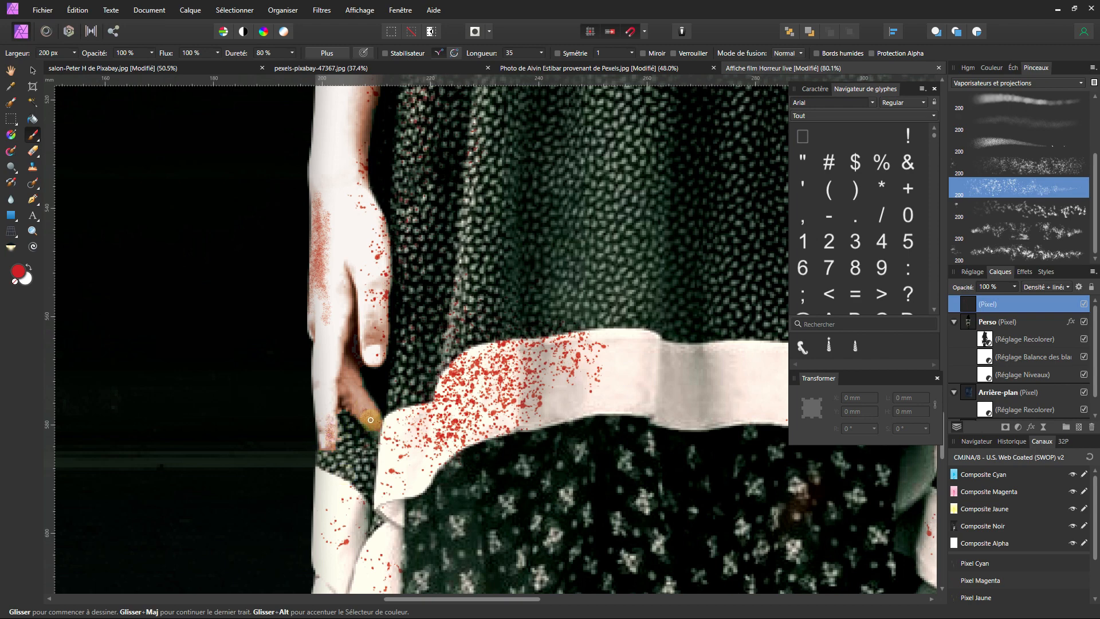
# - Spatter red over the left part of the dress's white waistband, switching to the denser 200 px spatter brush
pyautogui.scroll(-8, 369, 424)
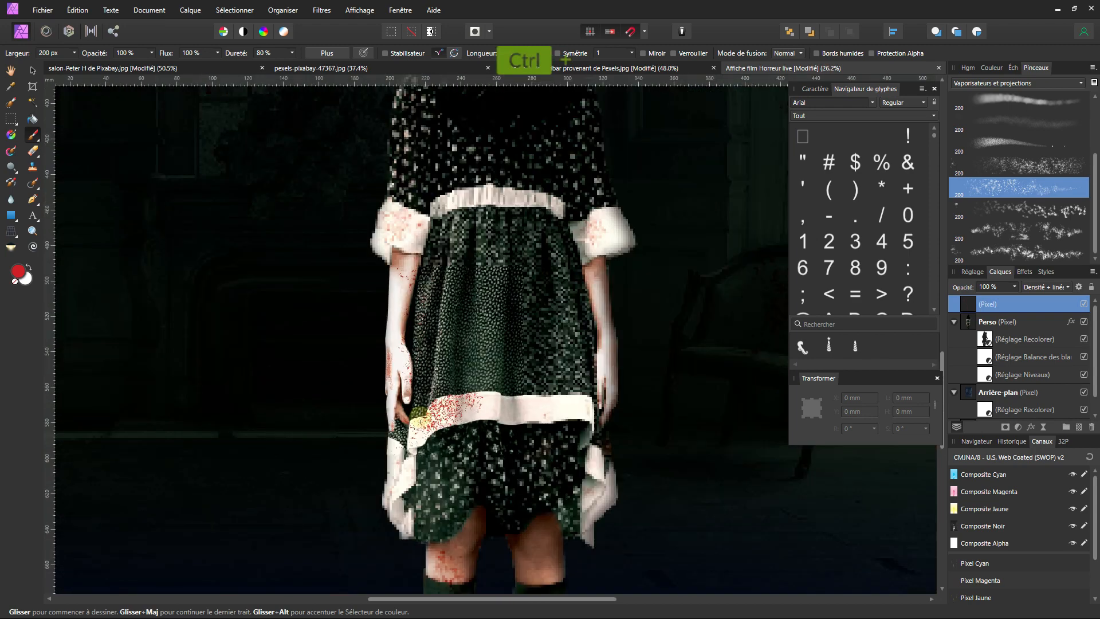
pyautogui.scroll(5, 424, 350)
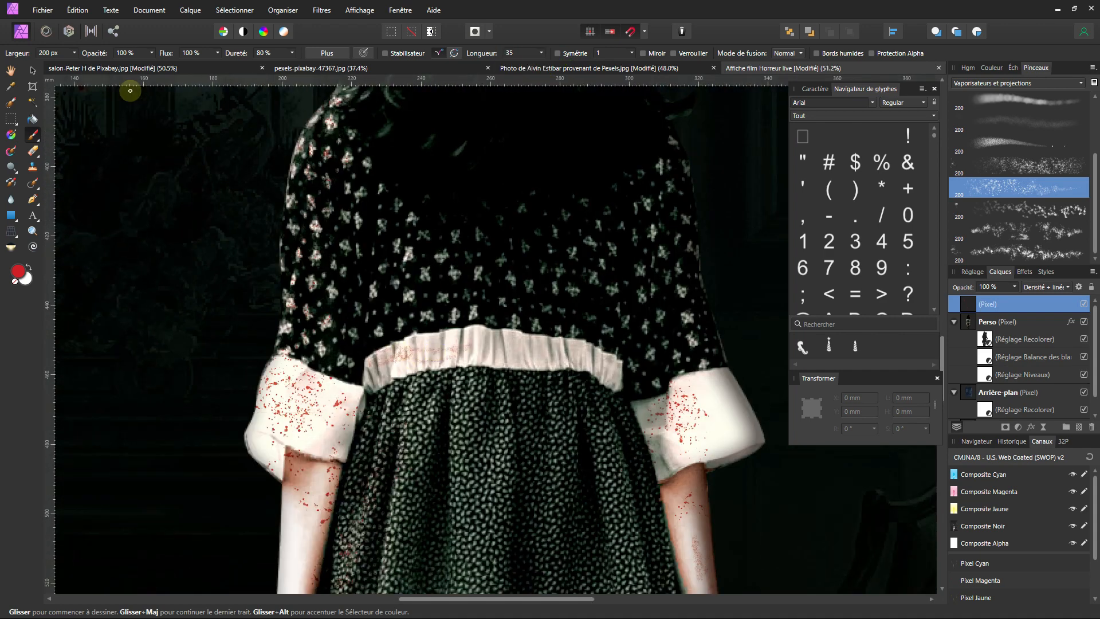
pyautogui.click(74, 53)
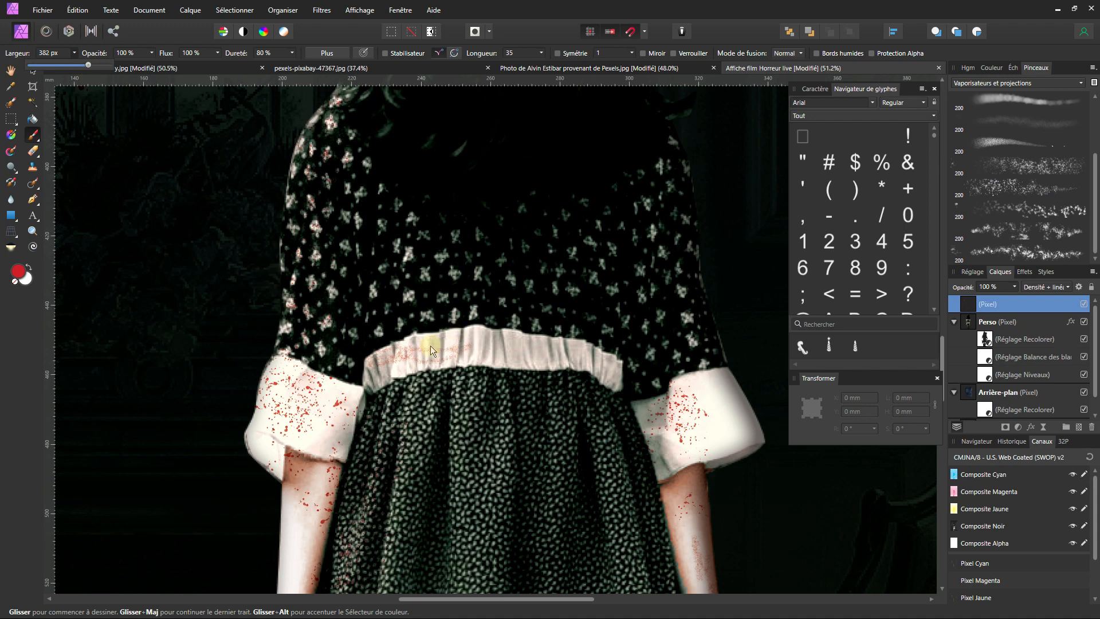
pyautogui.click(405, 377)
pyautogui.click(74, 52)
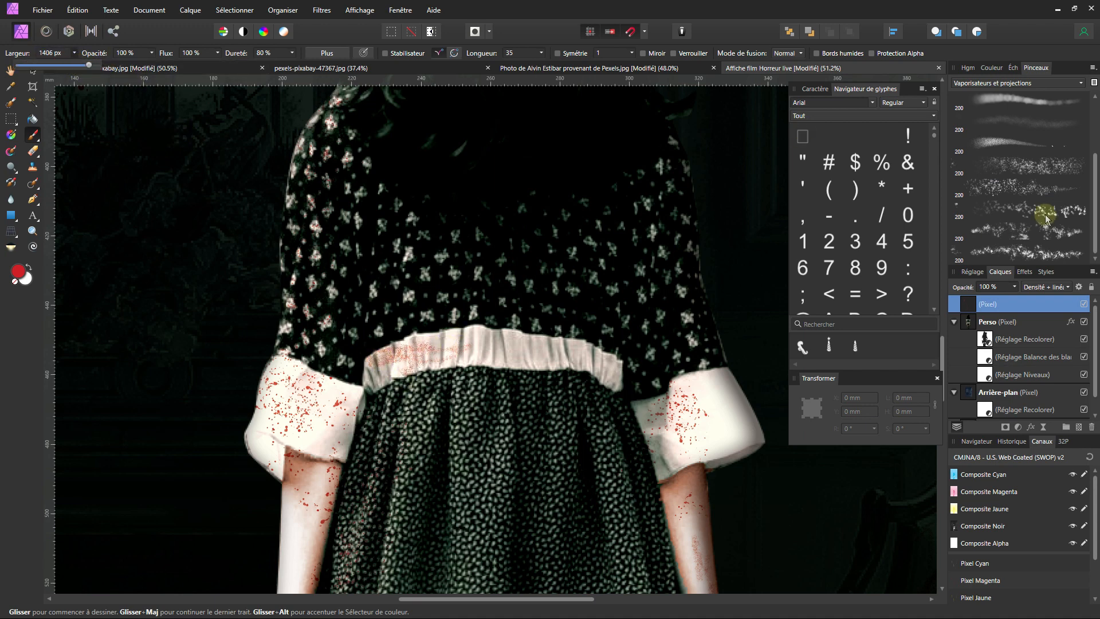
pyautogui.click(1019, 168)
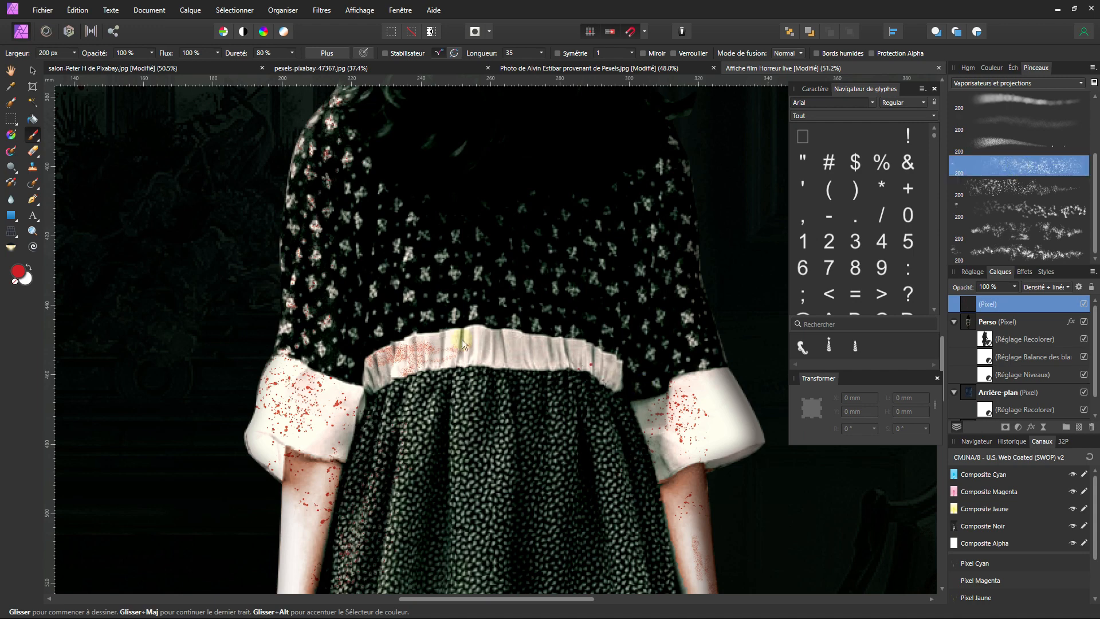
pyautogui.moveTo(403, 355)
pyautogui.mouseDown()
pyautogui.moveTo(373, 367)
pyautogui.moveTo(381, 370)
pyautogui.moveTo(344, 363)
pyautogui.moveTo(365, 380)
pyautogui.mouseUp()
# - Examine the red spatter on the windows, the girl and the armchair area of the room
pyautogui.scroll(-4, 366, 380)
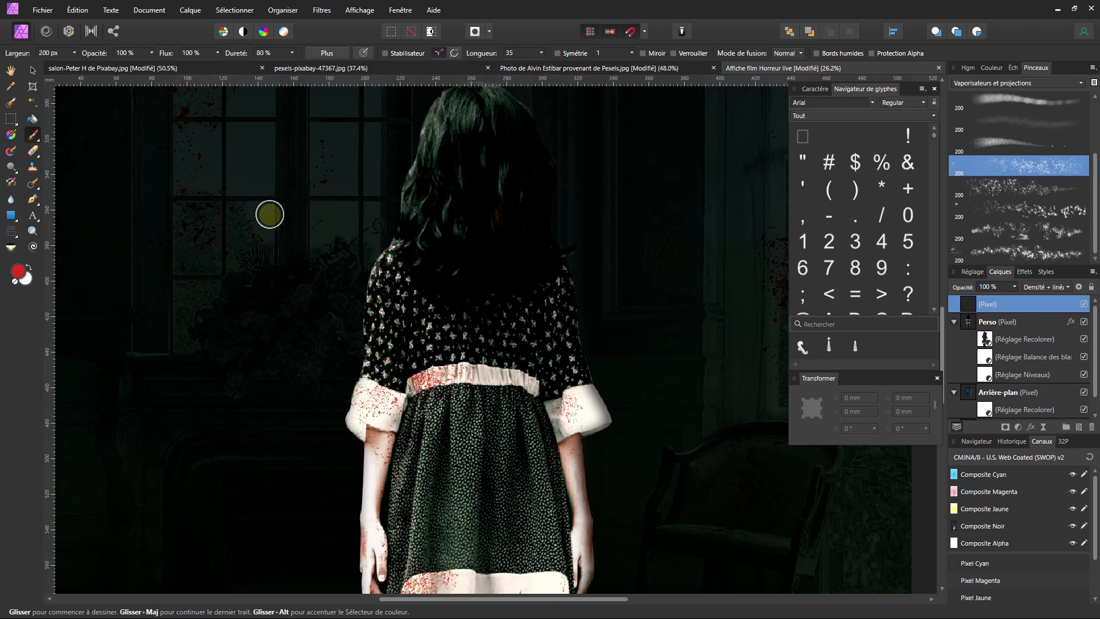
pyautogui.scroll(5, 218, 253)
pyautogui.scroll(4, 223, 301)
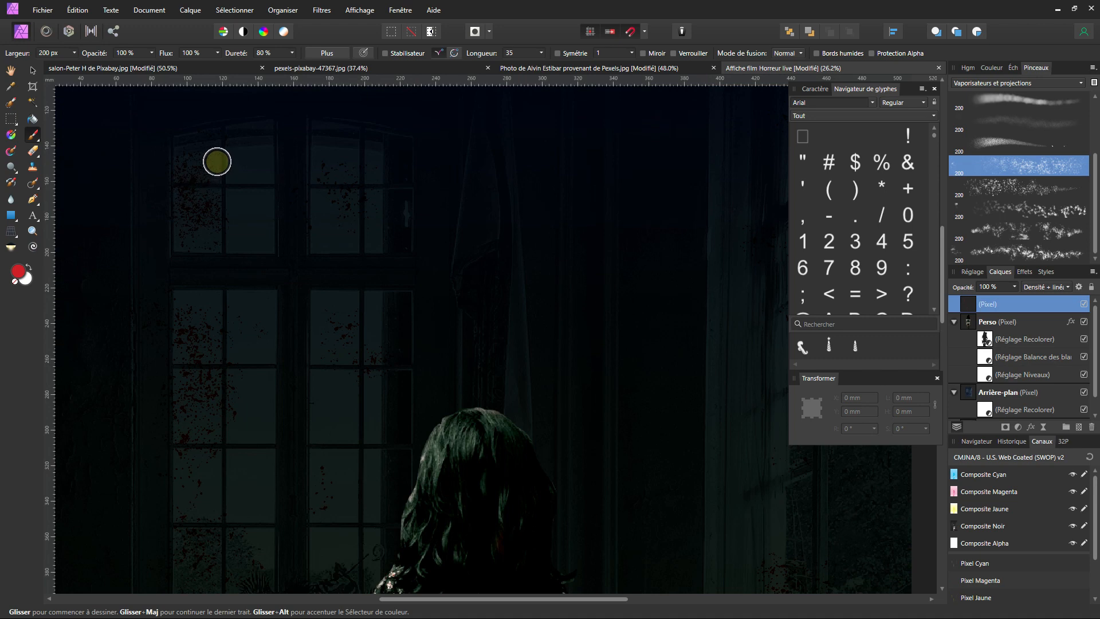
pyautogui.scroll(-3, 347, 498)
pyautogui.scroll(-2, 344, 475)
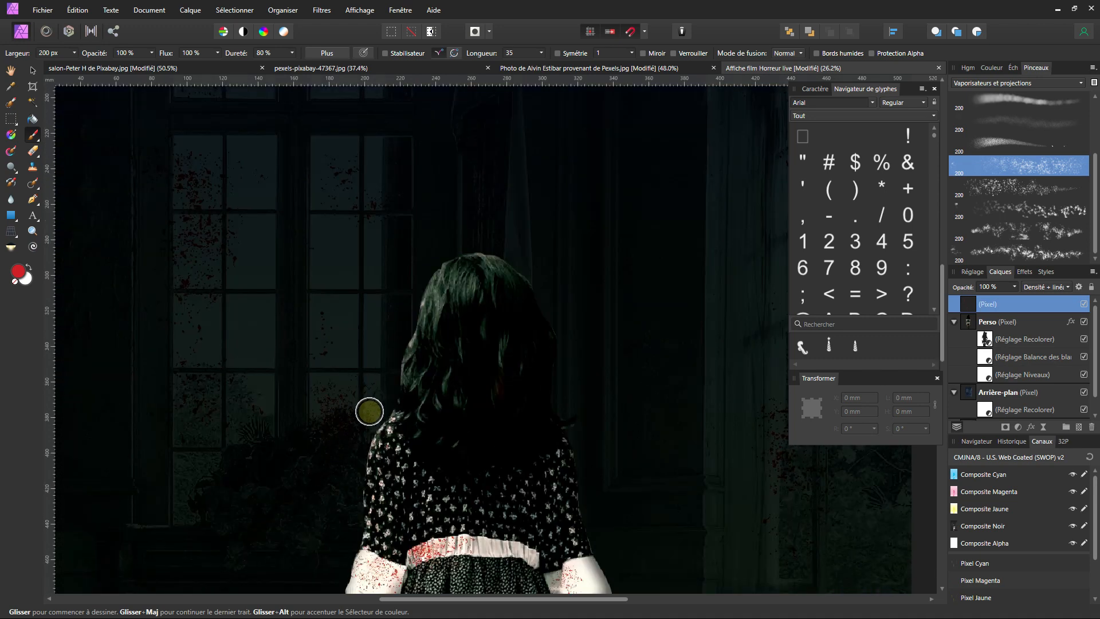
pyautogui.keyDown('ctrl'); pyautogui.scroll(-5, 302, 479); pyautogui.keyUp('ctrl')
pyautogui.keyDown('ctrl'); pyautogui.scroll(2, 364, 311); pyautogui.keyUp('ctrl')
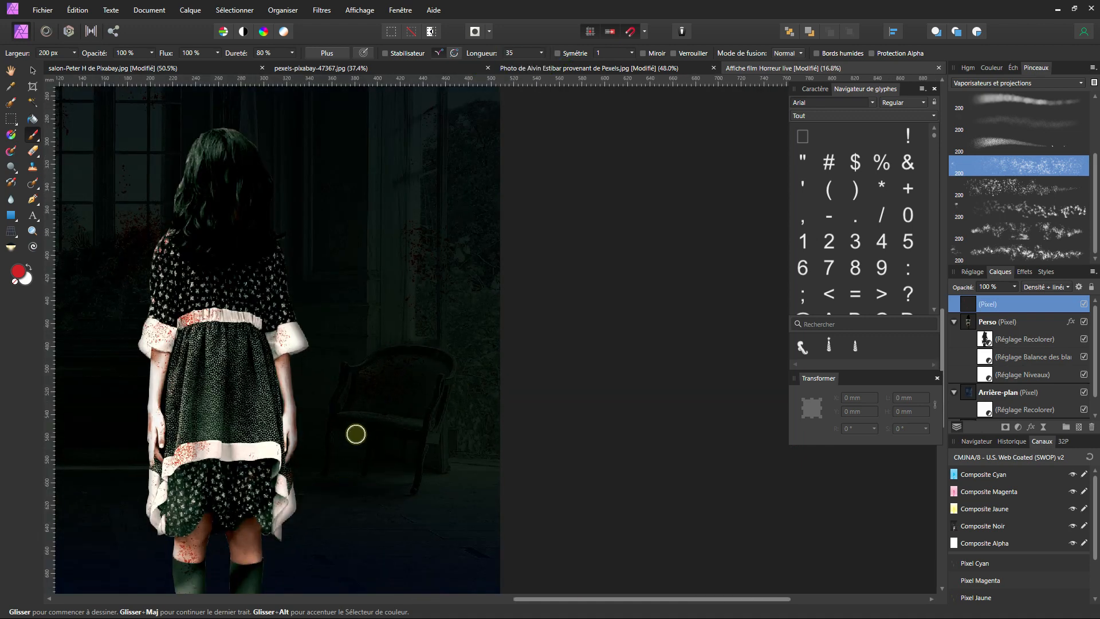
pyautogui.keyDown('ctrl'); pyautogui.scroll(-1, 355, 458); pyautogui.keyUp('ctrl')
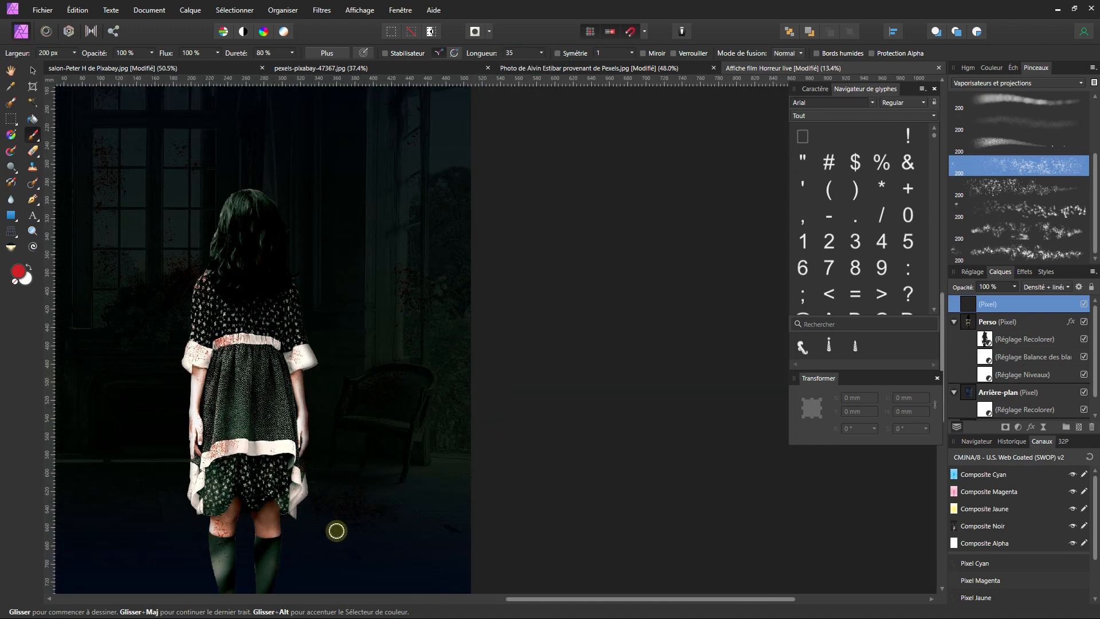
# - Bring the whole poster into view with the Erase Brush active and save the document
pyautogui.scroll(-3, 346, 535)
pyautogui.hscroll(-4, 346, 536)
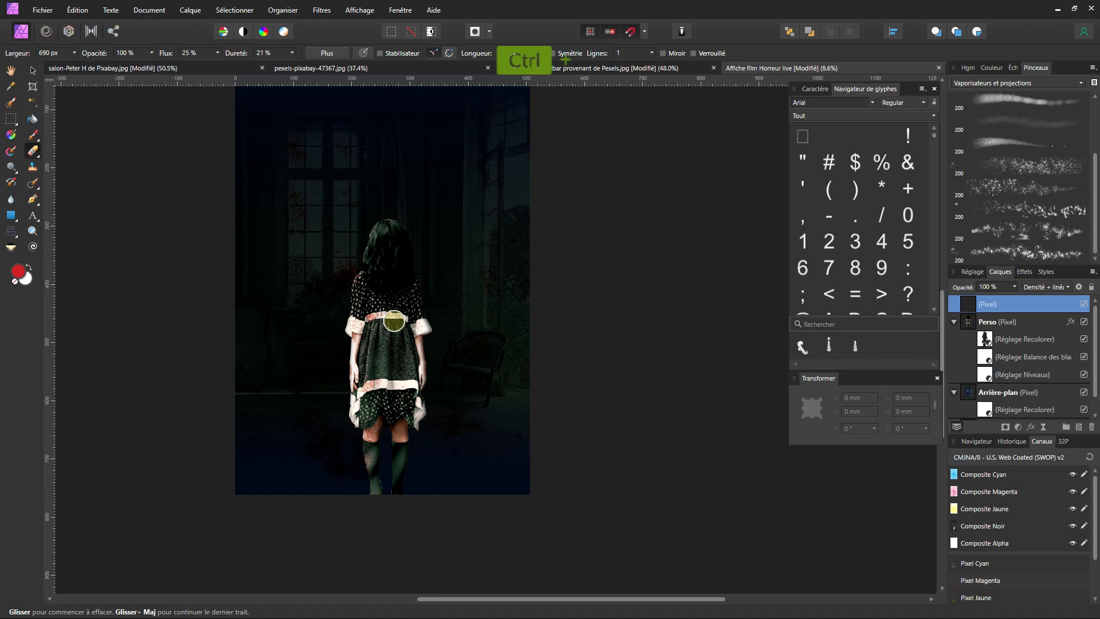
pyautogui.scroll(1, 394, 318)
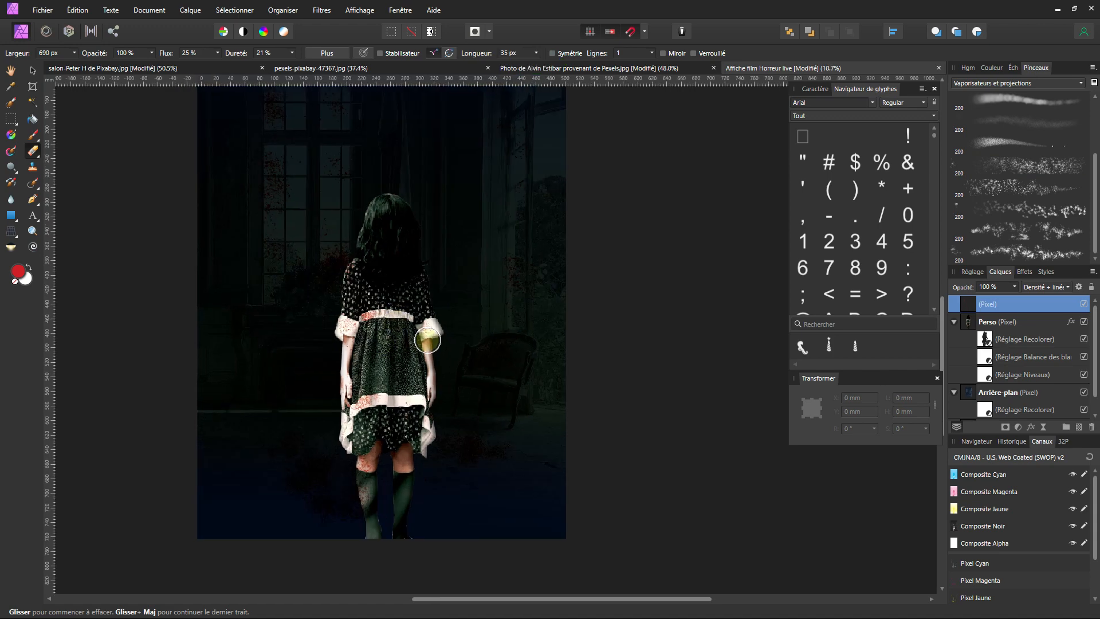
pyautogui.moveTo(431, 333); pyautogui.dragTo(482, 327)
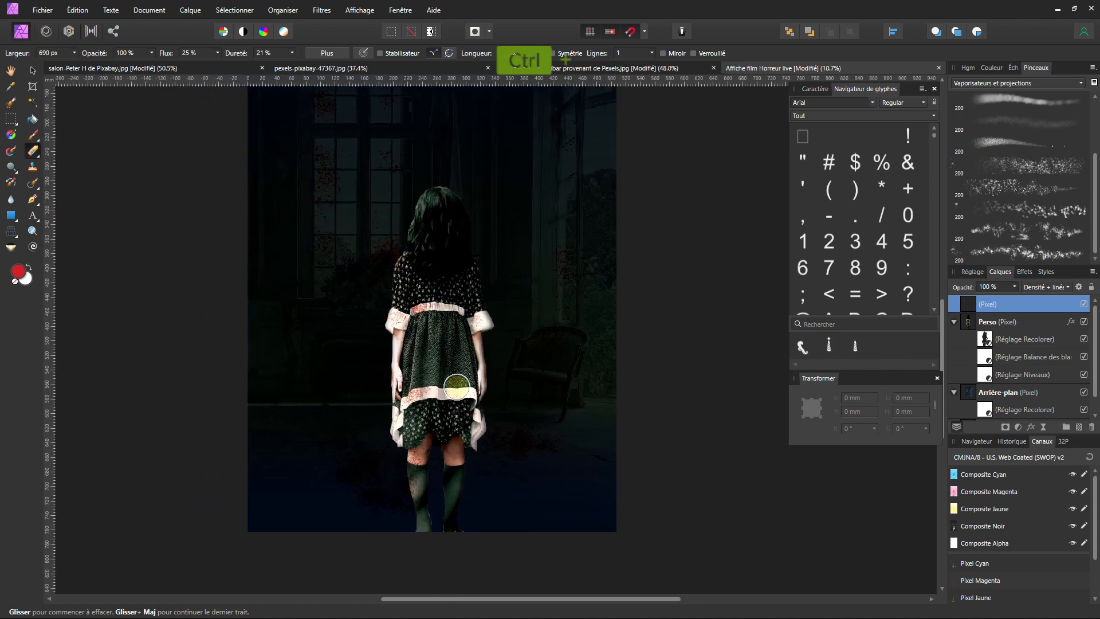
pyautogui.hotkey('ctrl', 's')
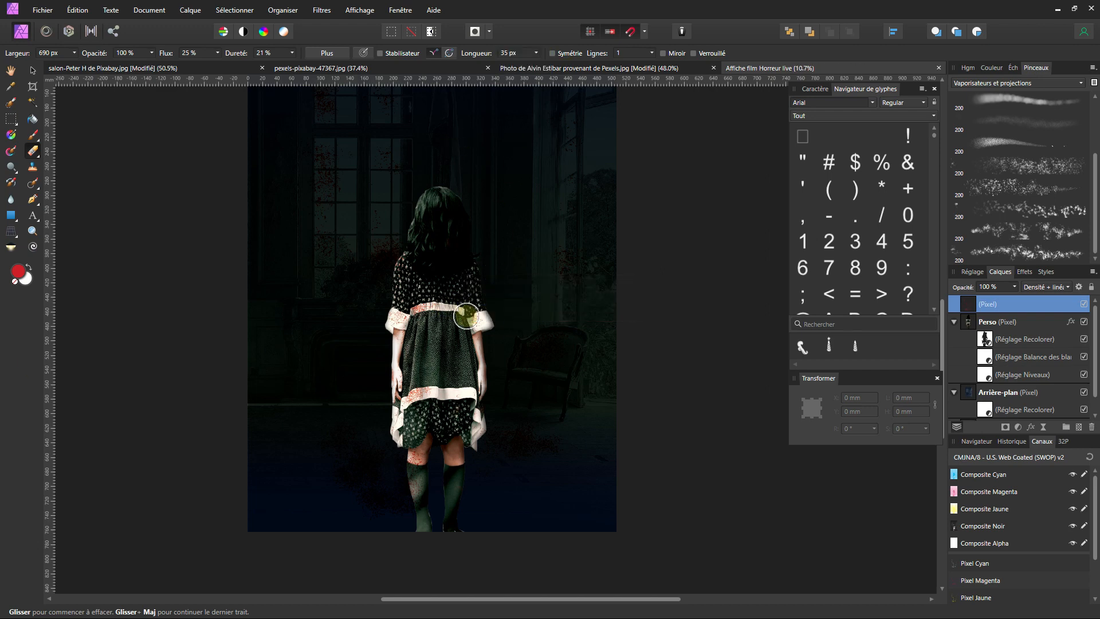
pyautogui.moveTo(443, 306); pyautogui.dragTo(525, 357)
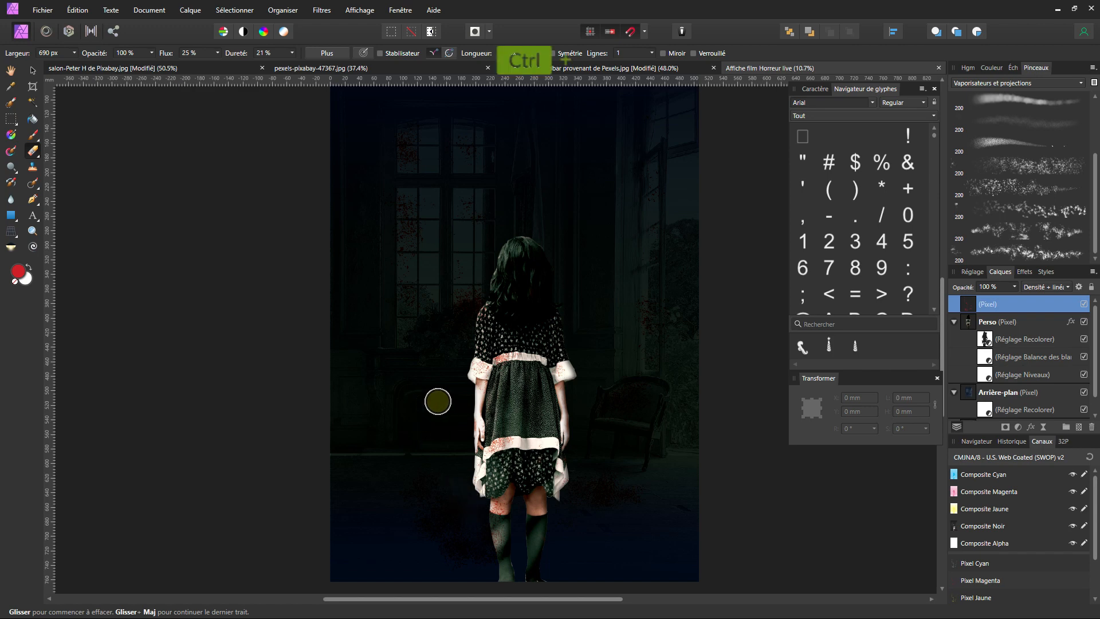
# - Trace a closed four-node Pen curve around the moon's edge in the pexels-pixabay-47367.jpg document
pyautogui.click(331, 67)
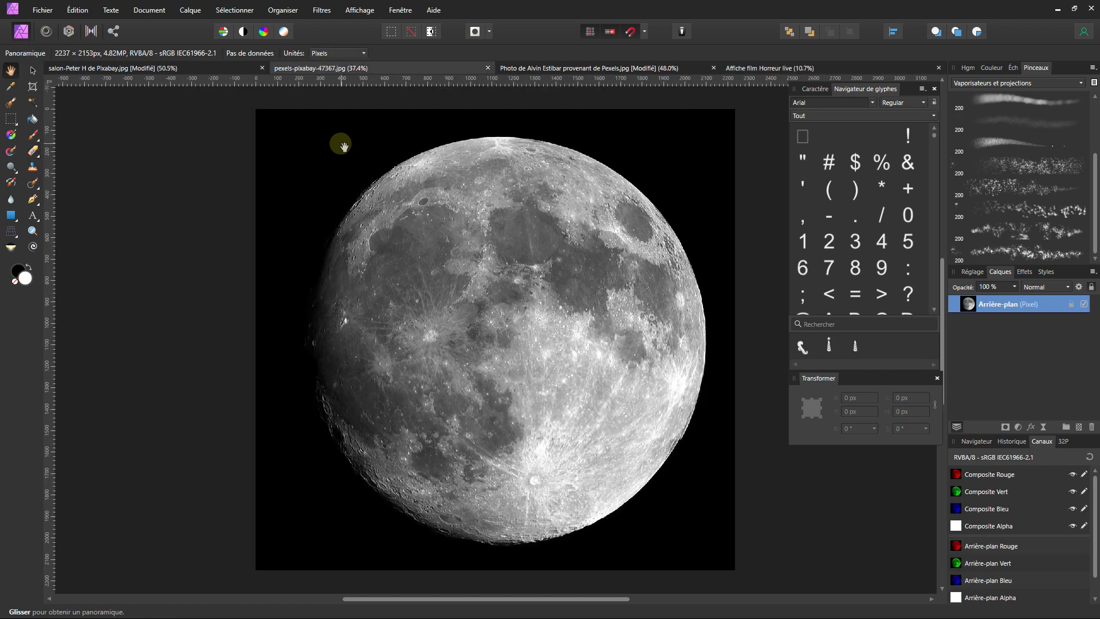
pyautogui.click(32, 199)
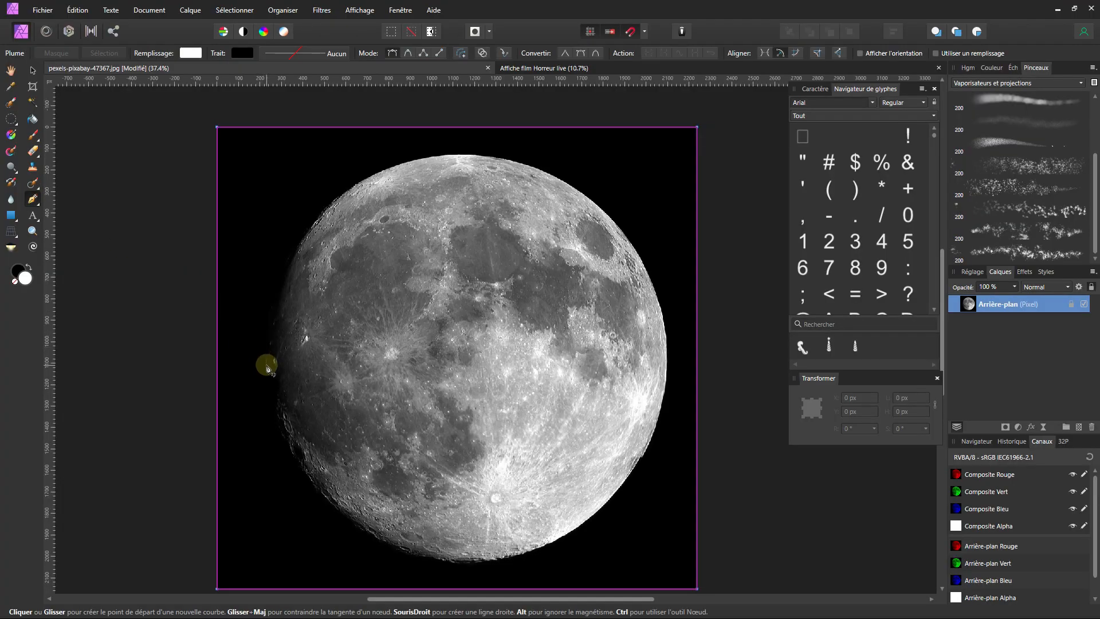
pyautogui.moveTo(266, 364); pyautogui.dragTo(265, 417)
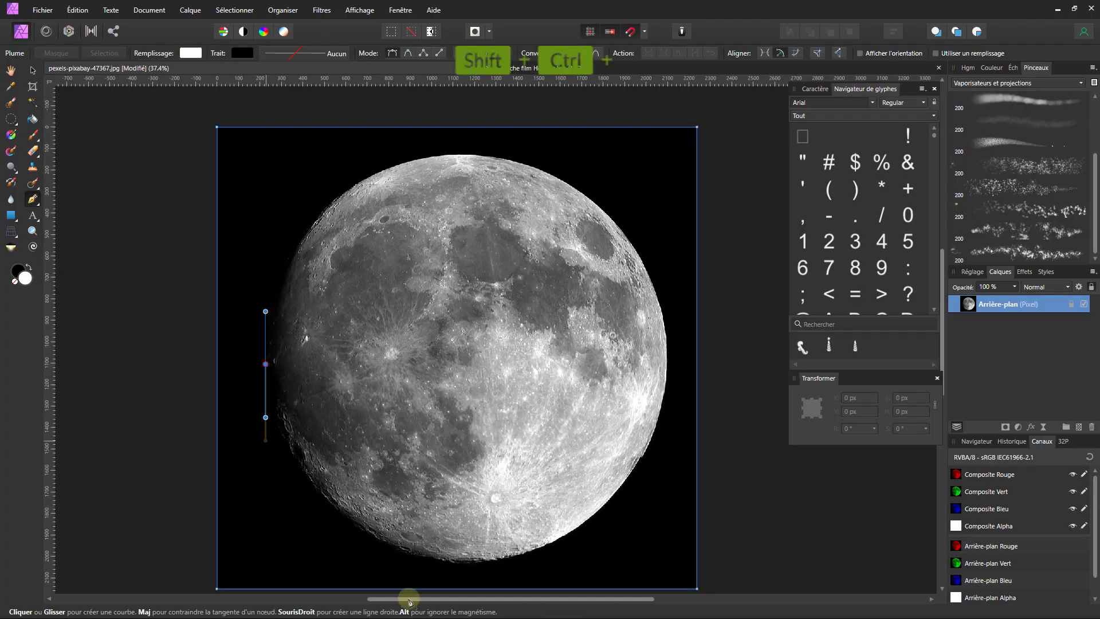
pyautogui.moveTo(473, 565); pyautogui.dragTo(608, 562)
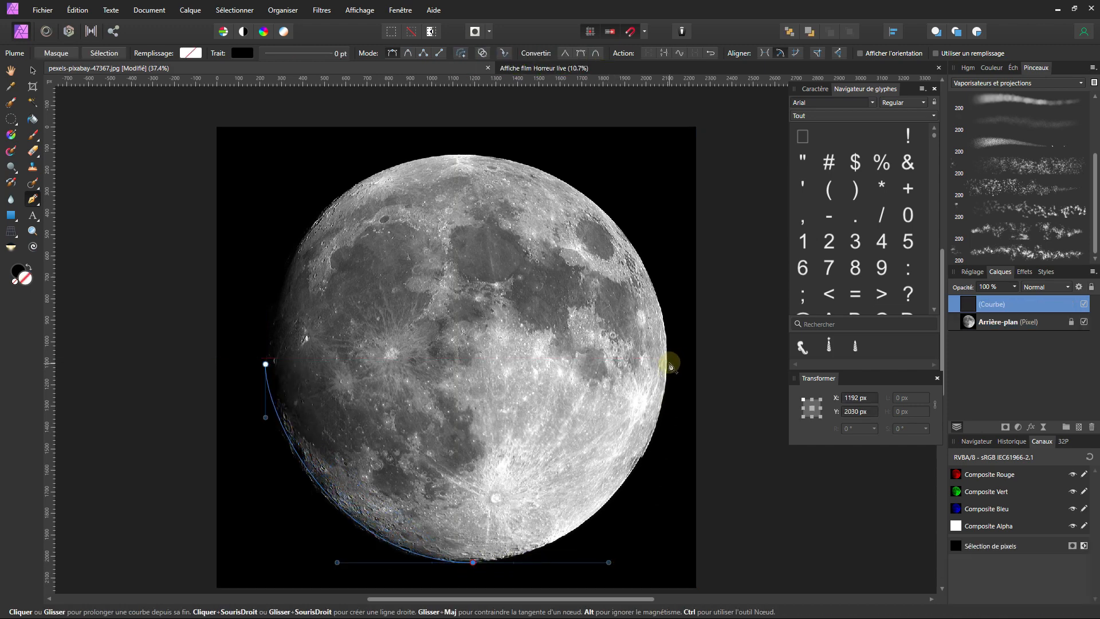
pyautogui.moveTo(669, 359); pyautogui.dragTo(669, 287)
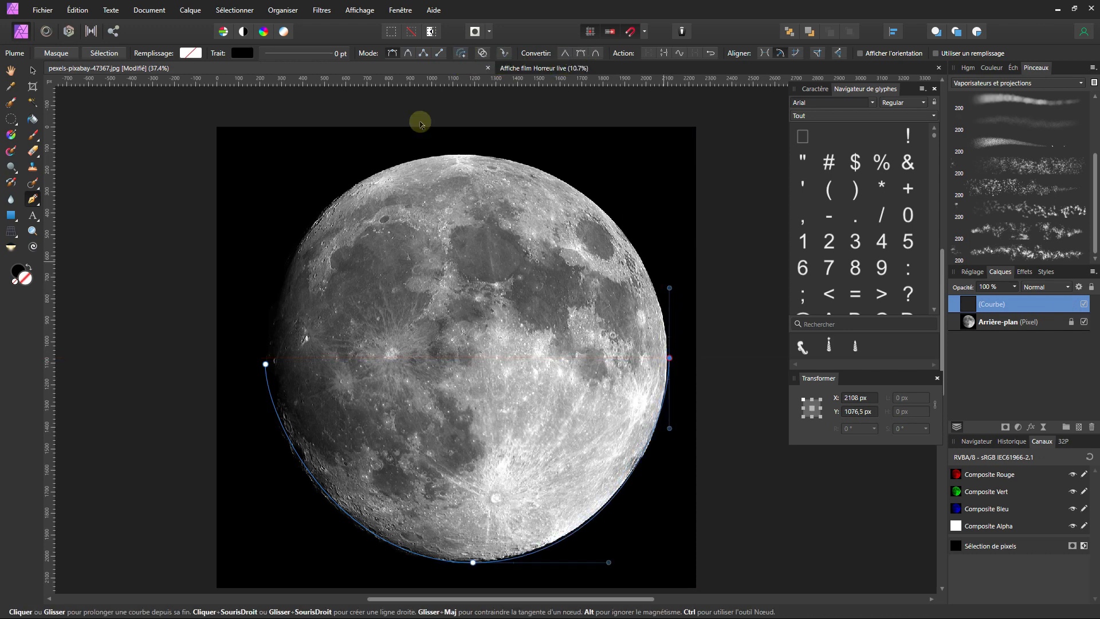
pyautogui.moveTo(462, 156); pyautogui.dragTo(308, 154)
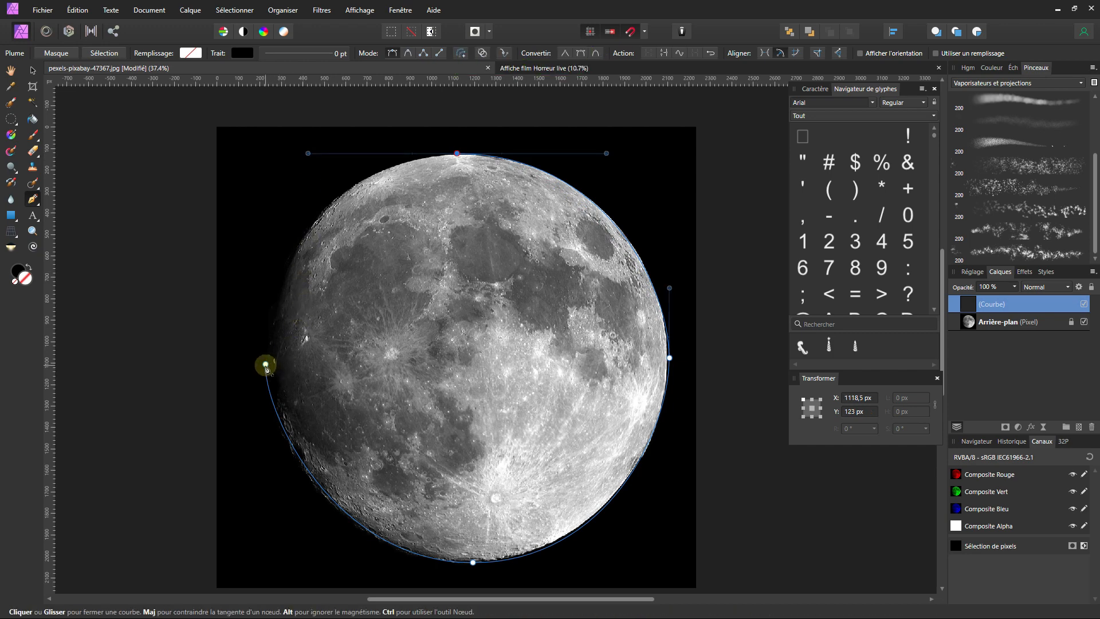
pyautogui.click(266, 365)
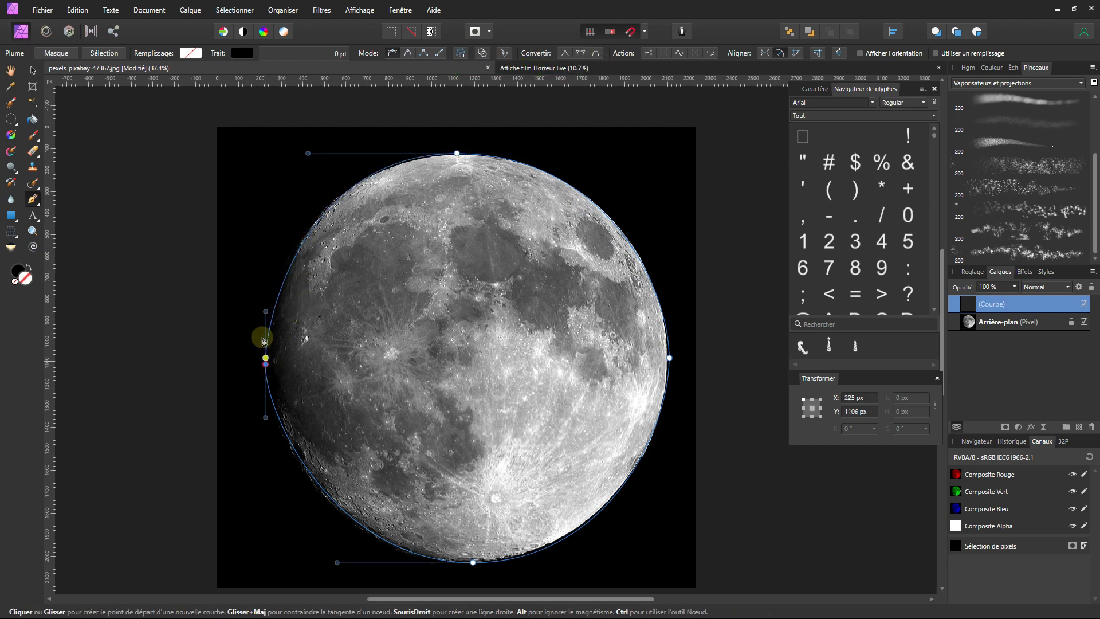
# - Lengthen both handles of the curve's leftmost node to fit the moon's edge, and convert the curve to a selection
pyautogui.moveTo(265, 311); pyautogui.dragTo(266, 296)
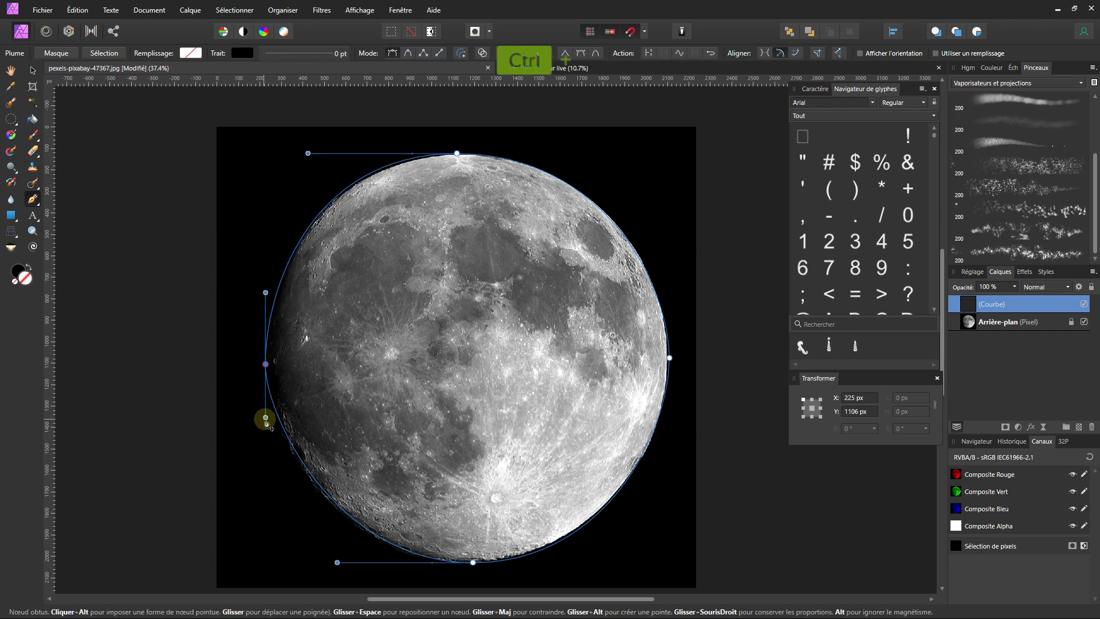
pyautogui.moveTo(266, 421); pyautogui.dragTo(266, 435)
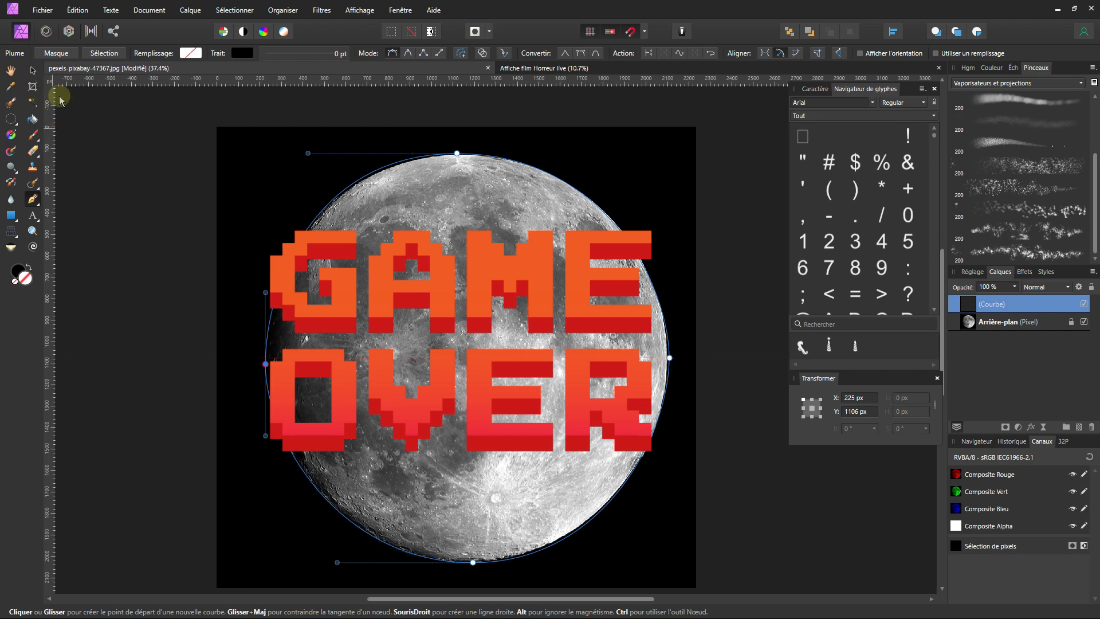
pyautogui.click(108, 56)
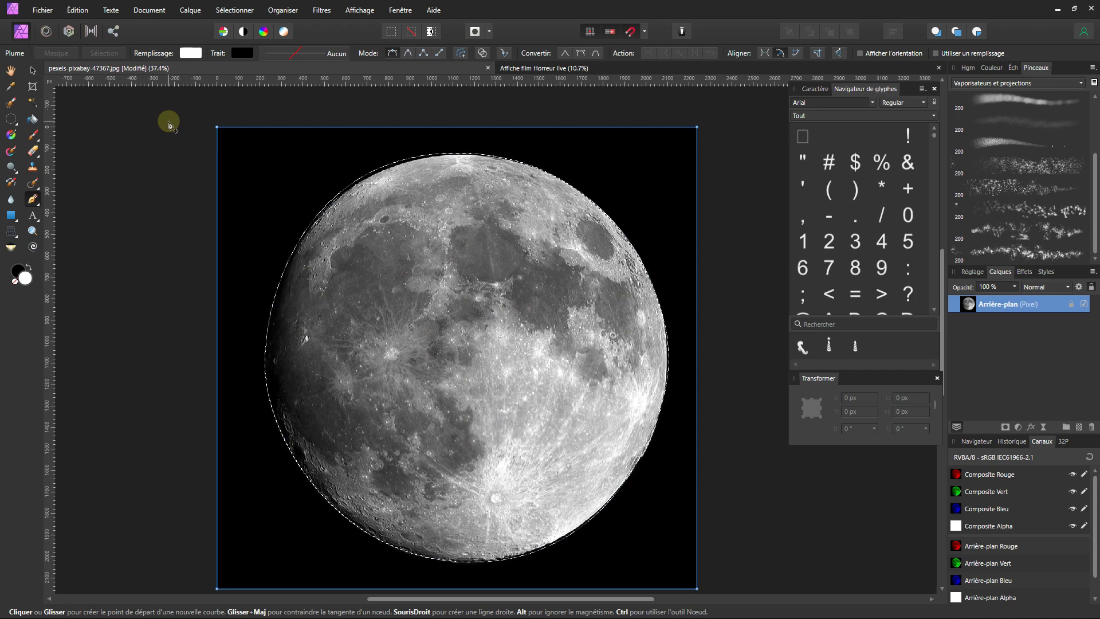
# - Copy the selected moon and paste it into the Affiche film Horreur live document
pyautogui.press('ctrl')
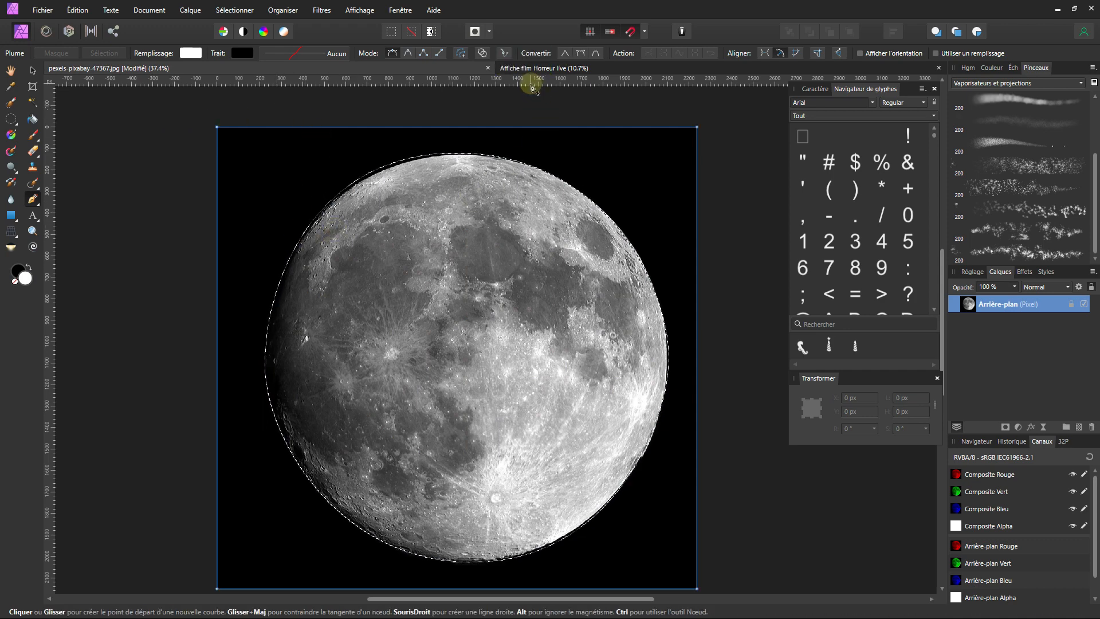
pyautogui.click(541, 68)
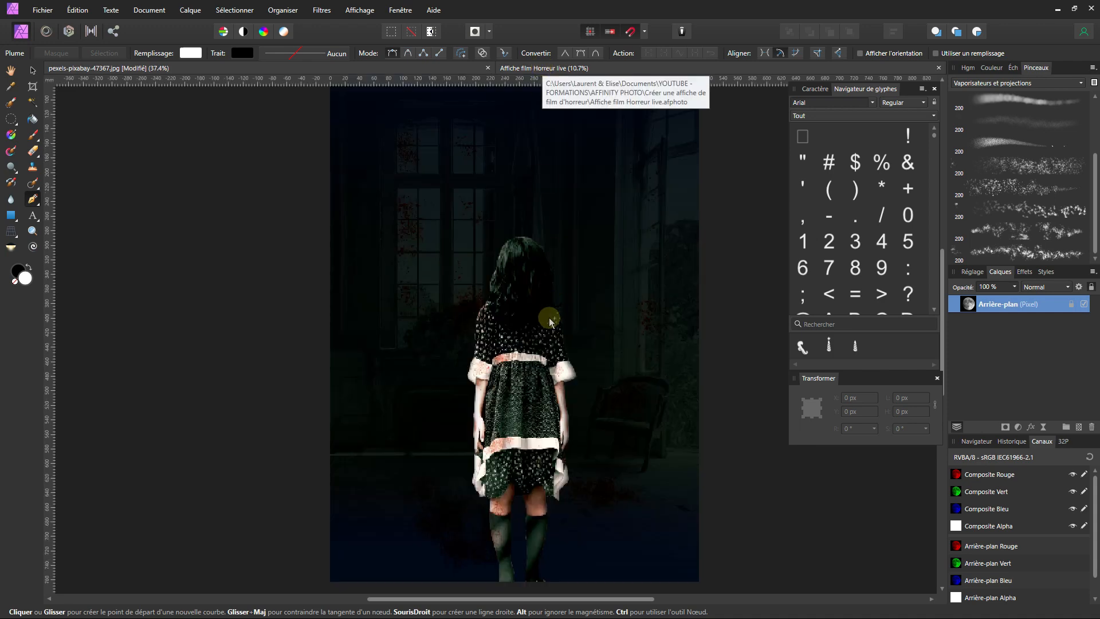
pyautogui.press('e')
pyautogui.hotkey('ctrl', 'v')
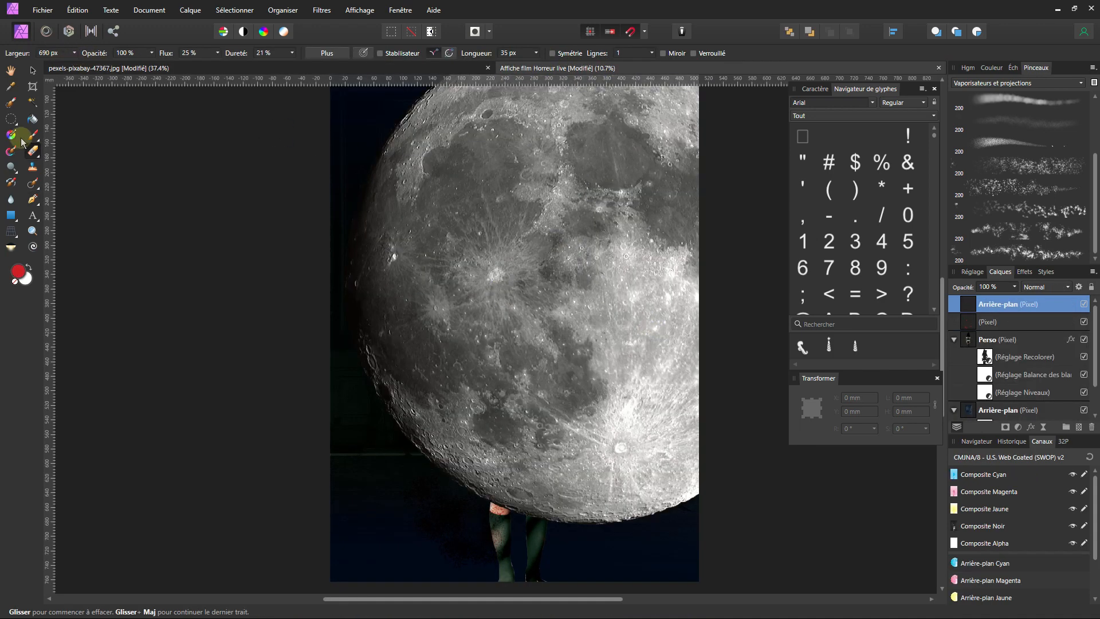
# - Scale the moon down proportionally to about 160 × 162 mm and place it over the upper part of the large left window
pyautogui.click(32, 70)
pyautogui.scroll(-2, 584, 343)
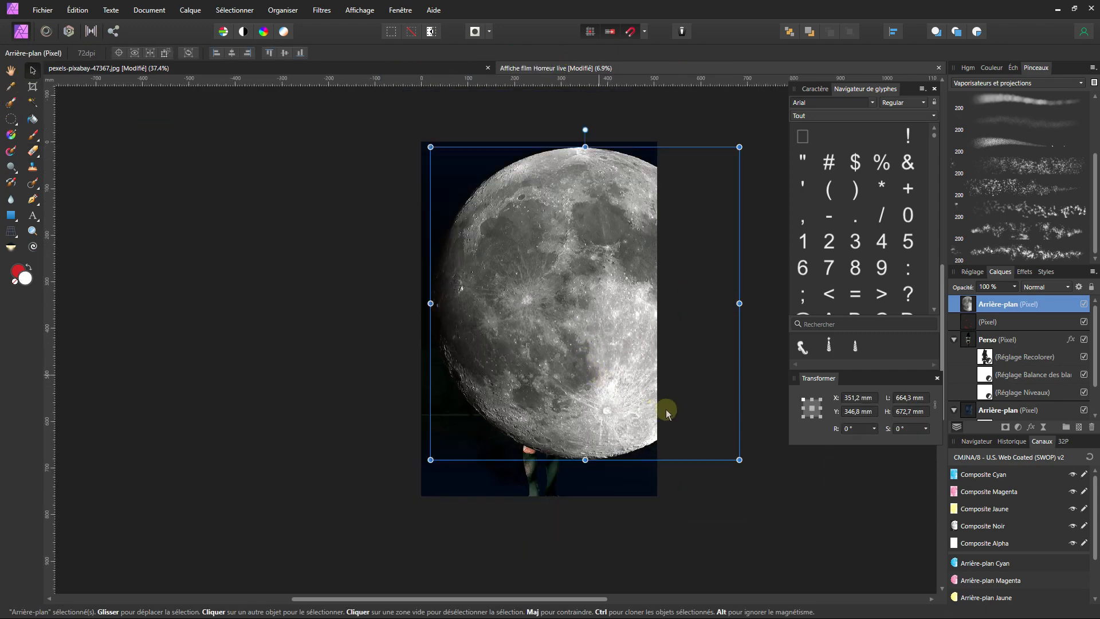
pyautogui.moveTo(738, 459); pyautogui.dragTo(493, 274)
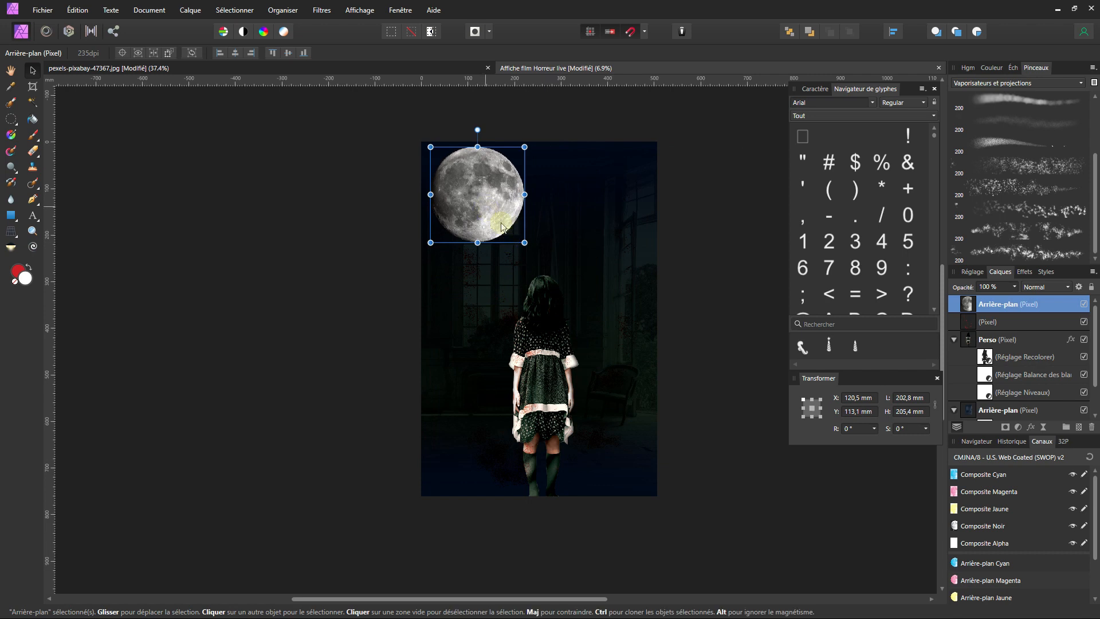
pyautogui.moveTo(495, 215)
pyautogui.mouseDown()
pyautogui.moveTo(515, 260)
pyautogui.moveTo(502, 303)
pyautogui.moveTo(497, 254)
pyautogui.moveTo(512, 247)
pyautogui.moveTo(524, 276)
pyautogui.moveTo(498, 221)
pyautogui.mouseUp()
pyautogui.keyDown('ctrl'); pyautogui.scroll(2, 471, 226); pyautogui.keyUp('ctrl')
pyautogui.click(492, 221)
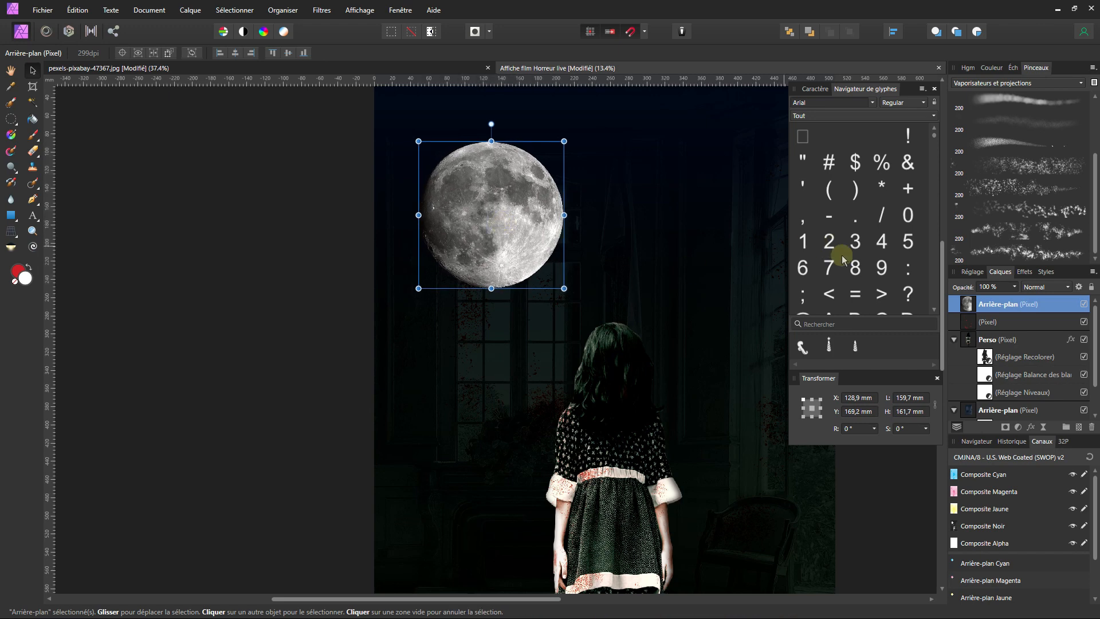
# - Rename the moon's pixel layer Lune and move it to the bottom of the layer stack
pyautogui.doubleClick(1000, 305)
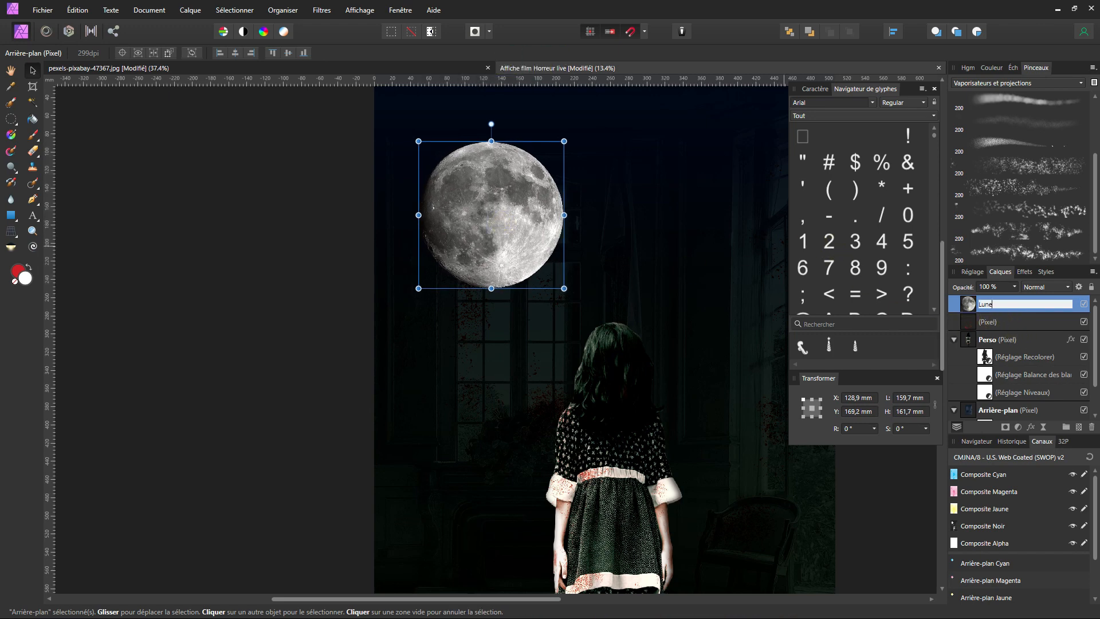
pyautogui.press('Return')
pyautogui.scroll(-1, 1035, 371)
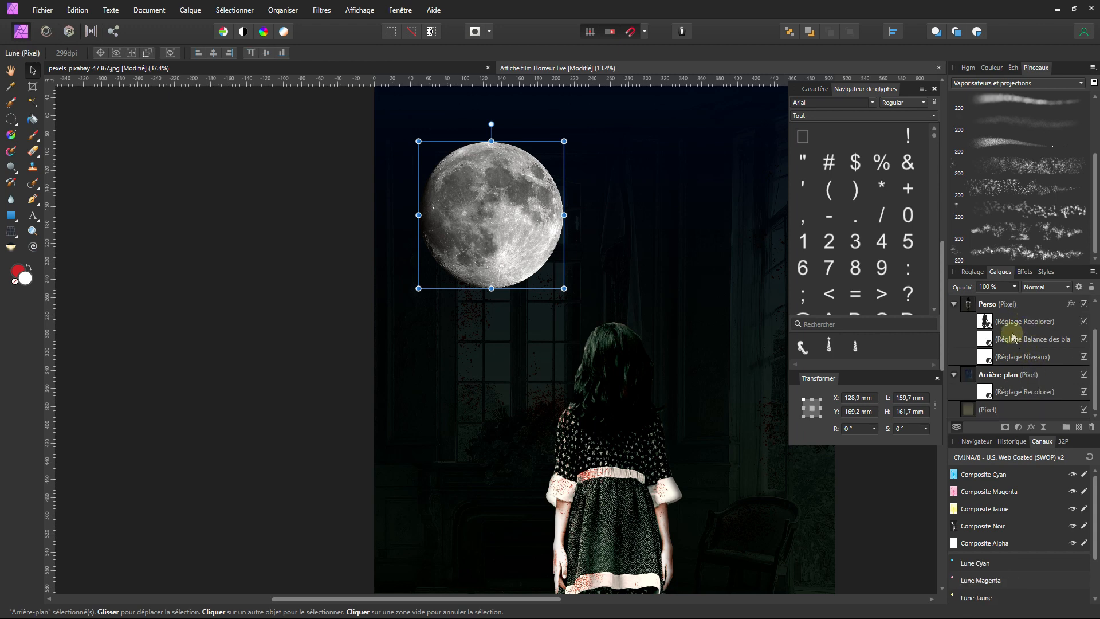
pyautogui.scroll(1, 1006, 324)
pyautogui.doubleClick(1003, 303)
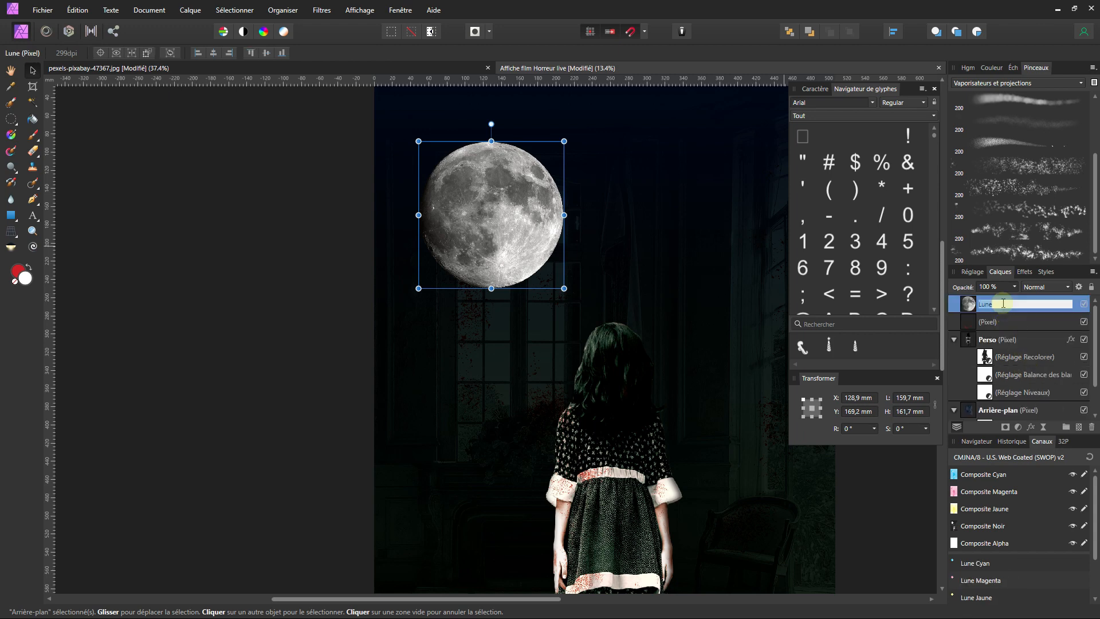
pyautogui.click(788, 32)
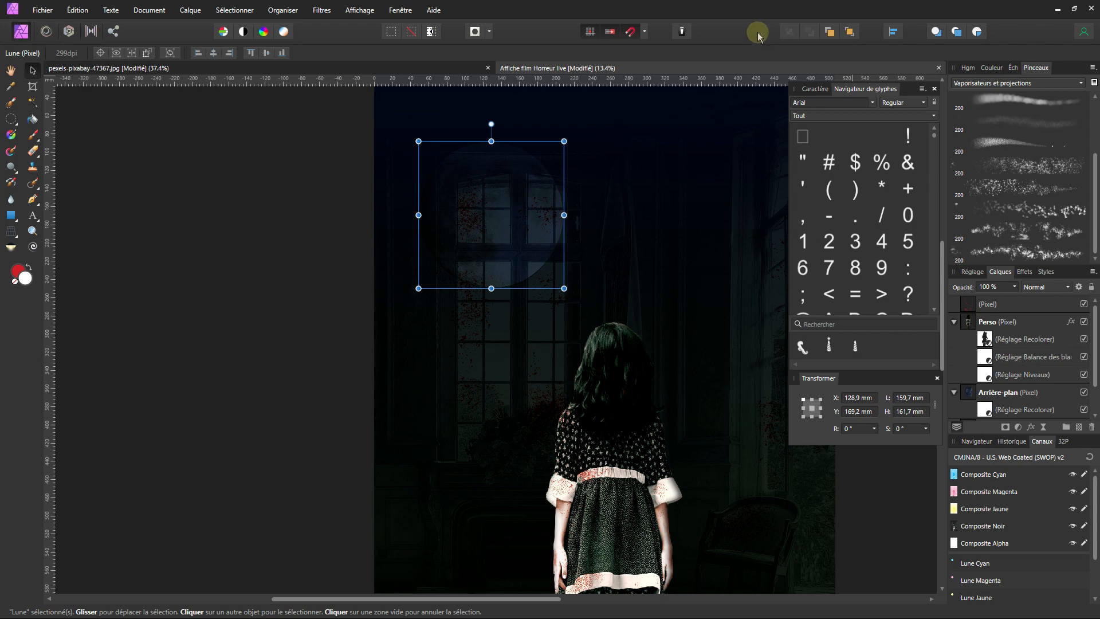
# - Nudge the moon down over the window and scale it proportionally to about 142 × 144 mm
pyautogui.scroll(2, 499, 269)
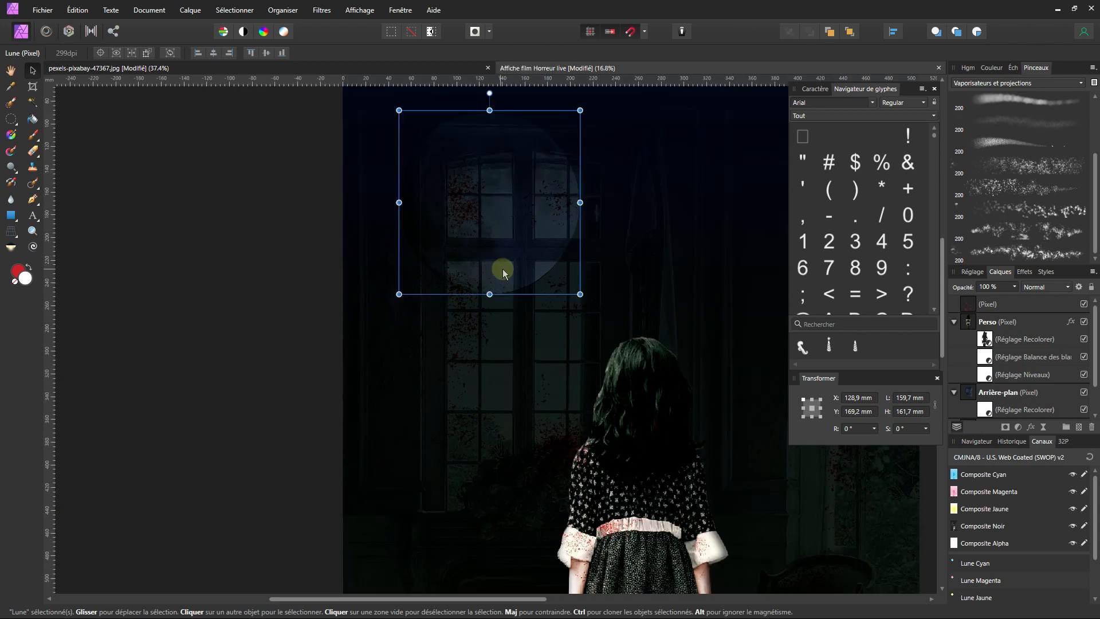
pyautogui.moveTo(503, 270); pyautogui.dragTo(499, 280)
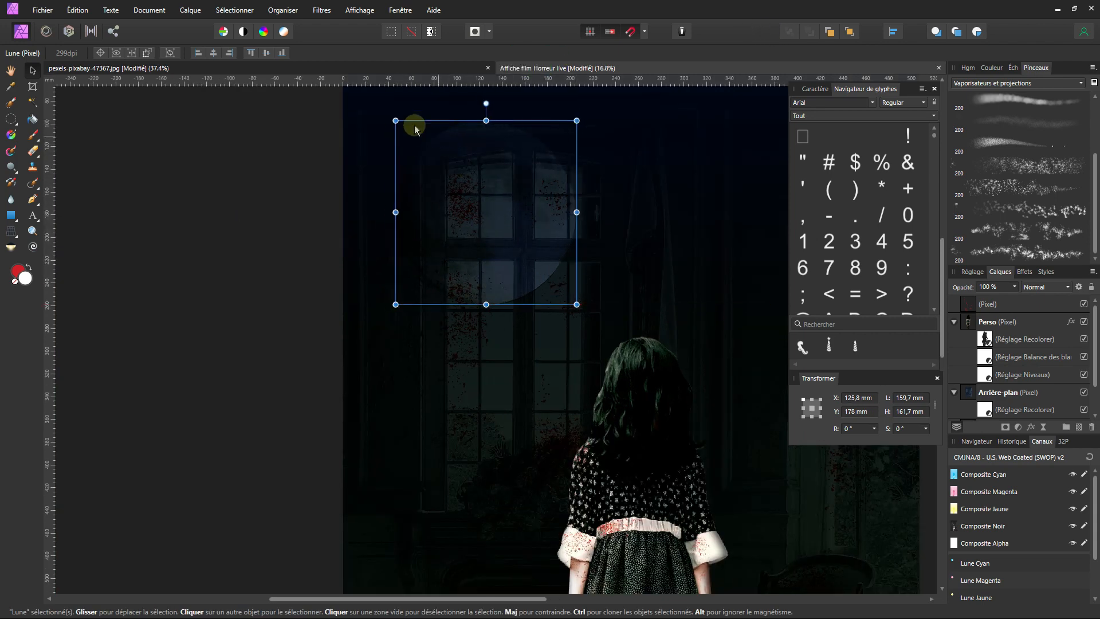
pyautogui.moveTo(396, 120); pyautogui.dragTo(415, 133)
# - Move the Lune layer above the unnamed pixel layer and keep it below Arrière-plan
pyautogui.scroll(-2, 1008, 405)
pyautogui.moveTo(1007, 389); pyautogui.dragTo(1006, 390)
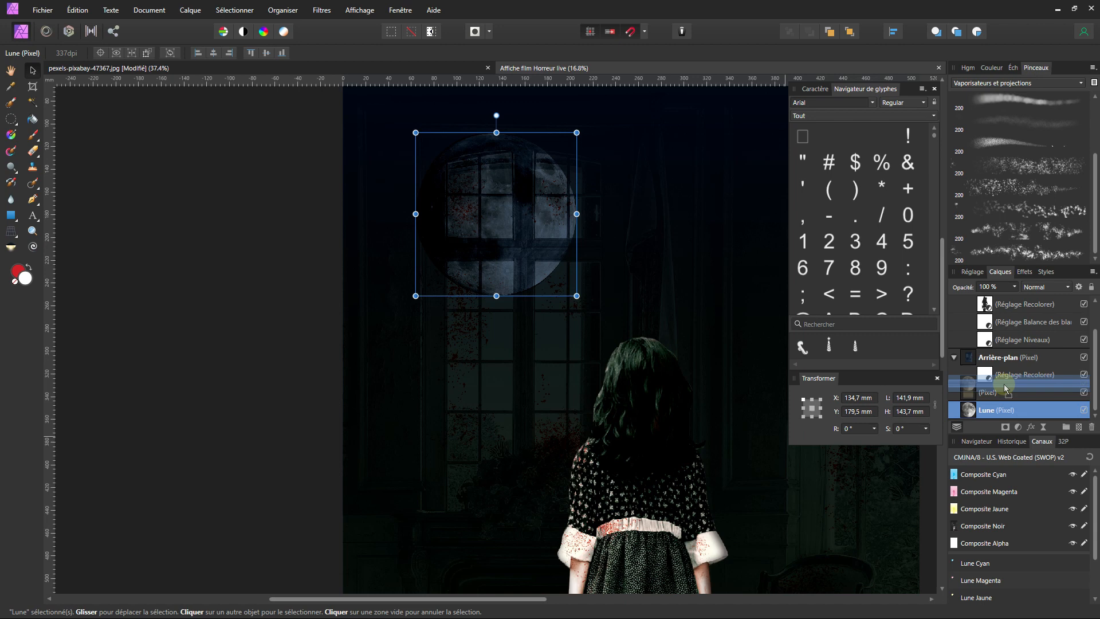
pyautogui.moveTo(1004, 388); pyautogui.dragTo(1004, 389)
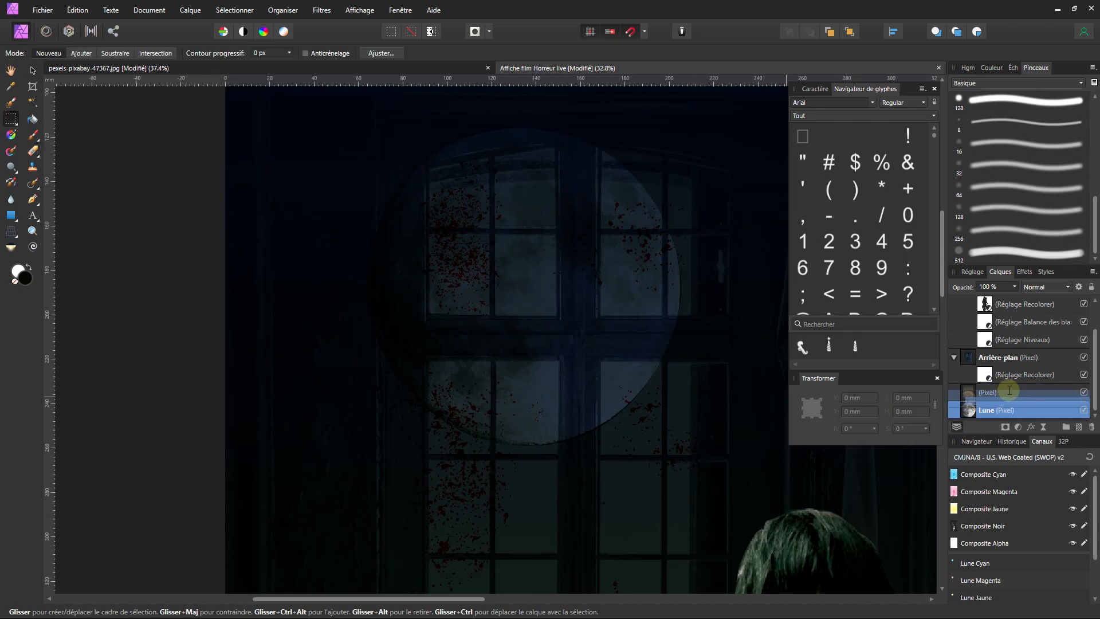
pyautogui.moveTo(1002, 410)
pyautogui.mouseDown()
pyautogui.moveTo(1008, 390)
pyautogui.moveTo(998, 390)
pyautogui.mouseUp()
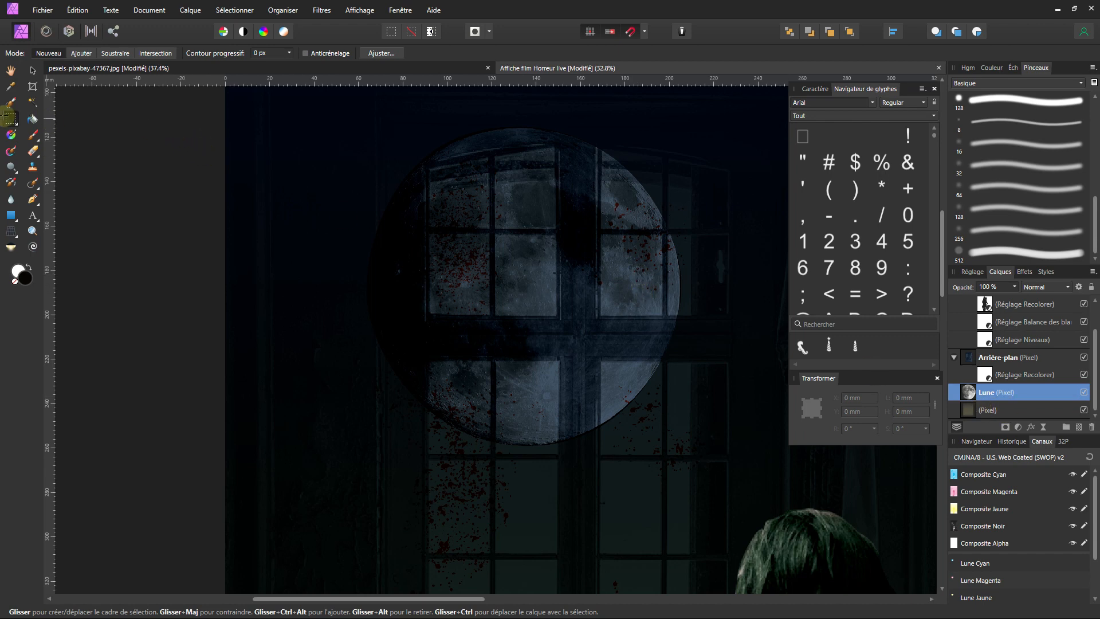
# - Add a mask to the Lune layer and paint out the part of the moon left of the window panes with a 256 px brush
pyautogui.click(1006, 427)
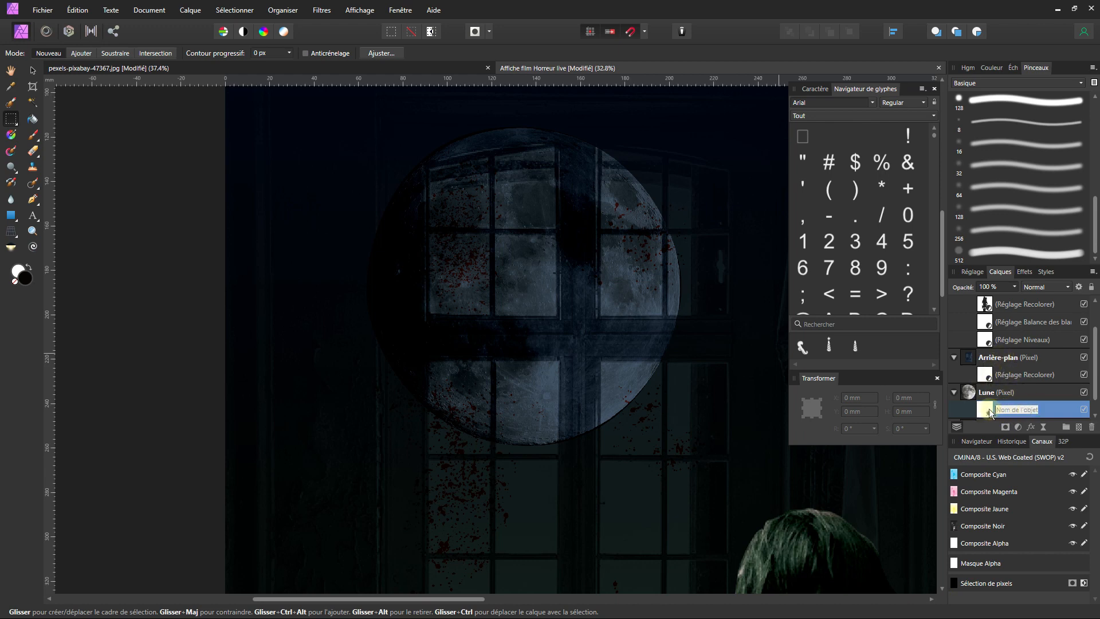
pyautogui.click(33, 136)
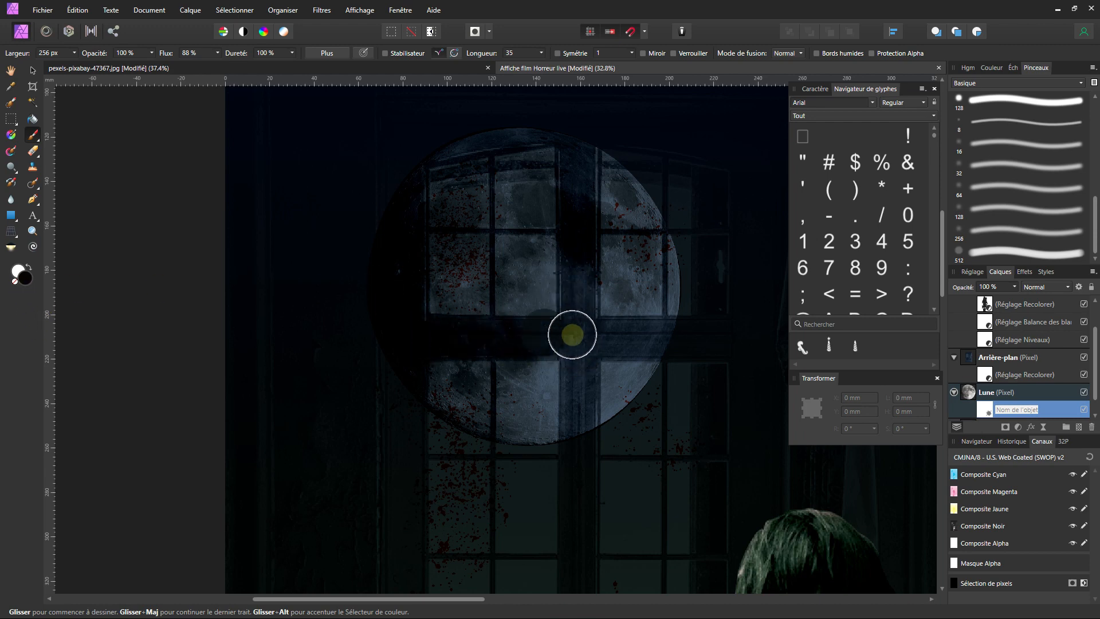
pyautogui.keyDown('ctrl'); pyautogui.scroll(1, 383, 236); pyautogui.keyUp('ctrl')
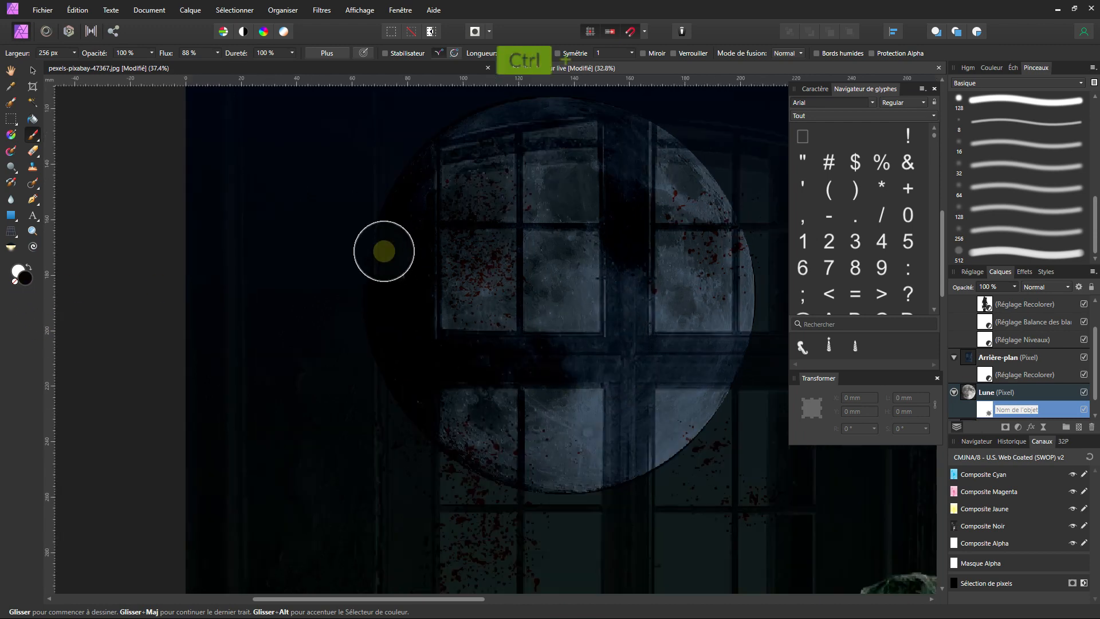
pyautogui.keyDown('ctrl'); pyautogui.scroll(1, 400, 255); pyautogui.keyUp('ctrl')
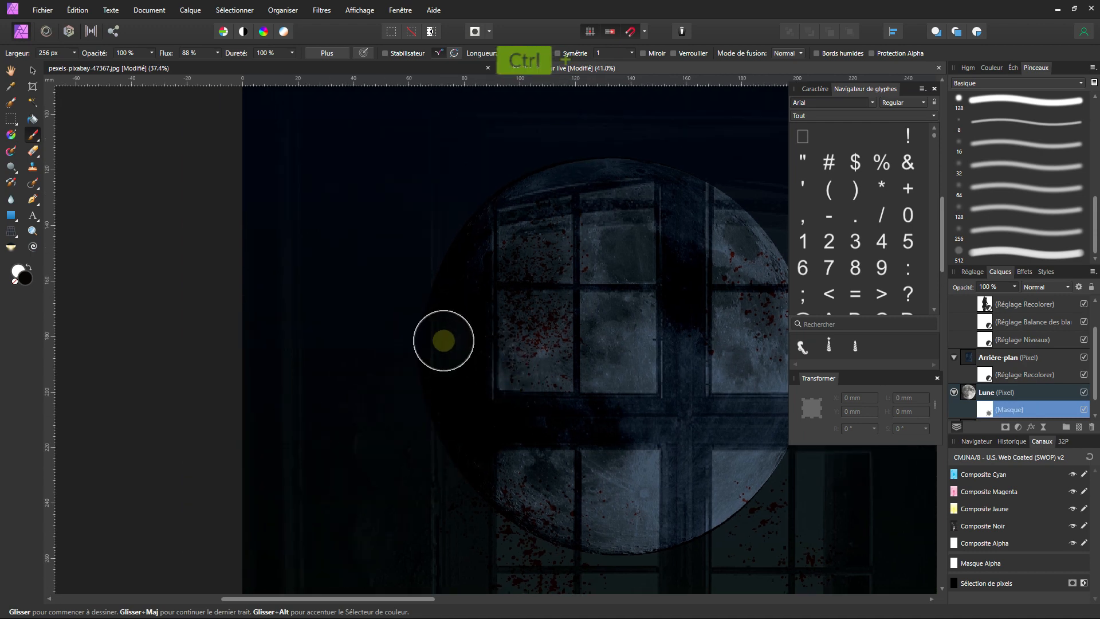
pyautogui.keyDown('ctrl'); pyautogui.scroll(1, 446, 344); pyautogui.keyUp('ctrl')
pyautogui.keyDown('ctrl'); pyautogui.scroll(-2, 476, 354); pyautogui.keyUp('ctrl')
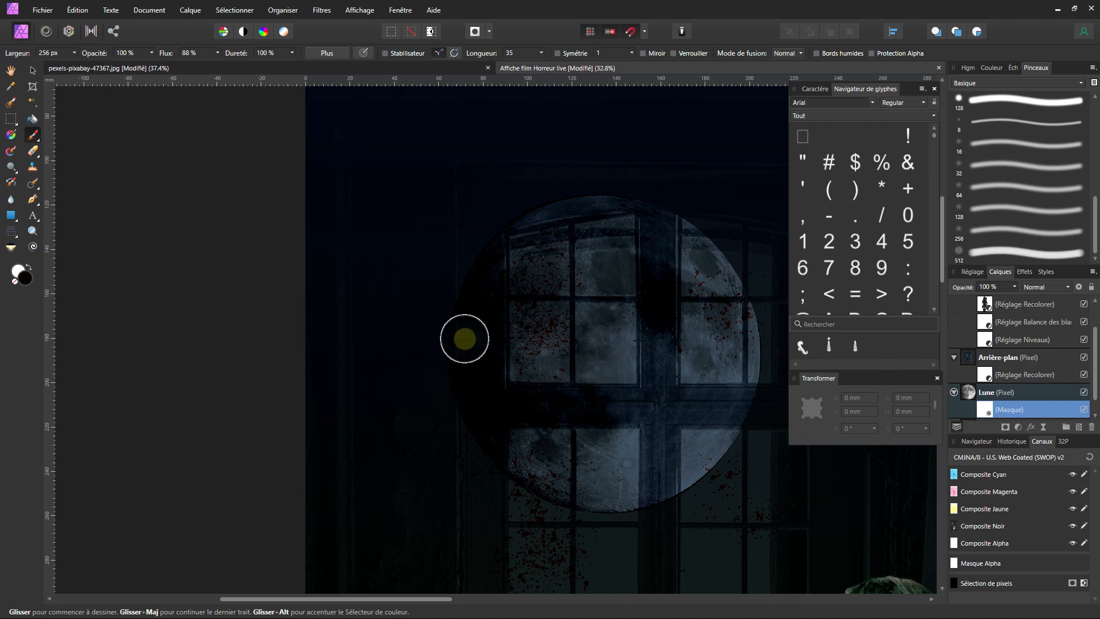
pyautogui.press('ctrl')
pyautogui.keyDown('ctrl'); pyautogui.scroll(1, 461, 354); pyautogui.keyUp('ctrl')
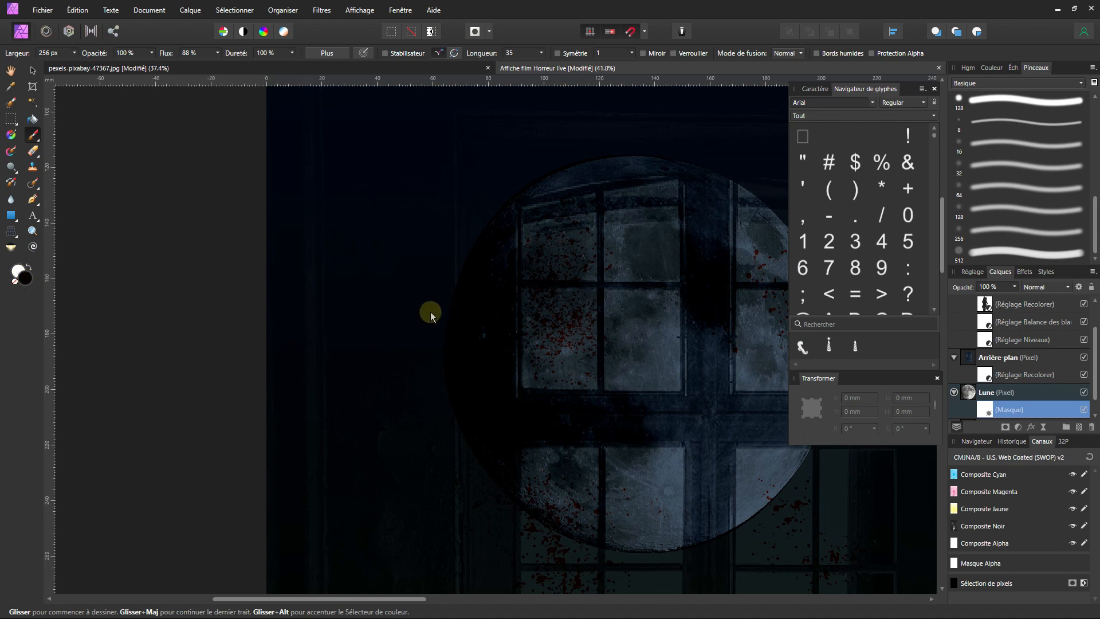
pyautogui.moveTo(445, 266)
pyautogui.mouseDown()
pyautogui.moveTo(445, 437)
pyautogui.moveTo(463, 228)
pyautogui.moveTo(465, 479)
pyautogui.moveTo(468, 282)
pyautogui.moveTo(474, 208)
pyautogui.moveTo(476, 474)
pyautogui.moveTo(488, 189)
pyautogui.moveTo(485, 576)
pyautogui.mouseUp()
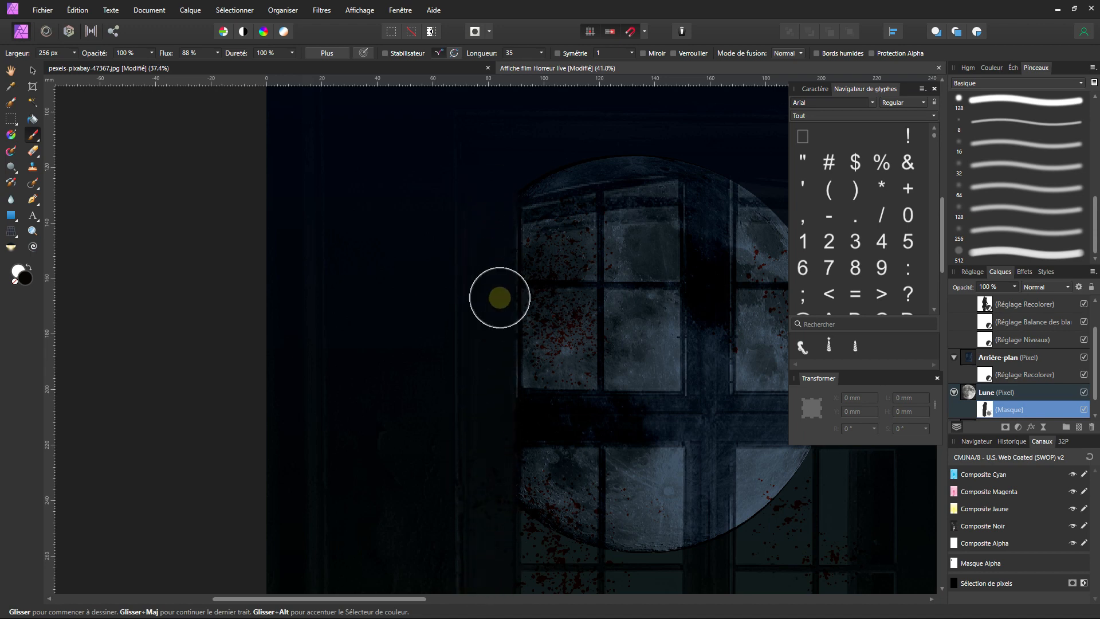
# - Select a rectangle of about 121 × 22 mm over the window's horizontal bar and mask out the moon inside it
pyautogui.scroll(-1, 666, 297)
pyautogui.hscroll(5, 627, 324)
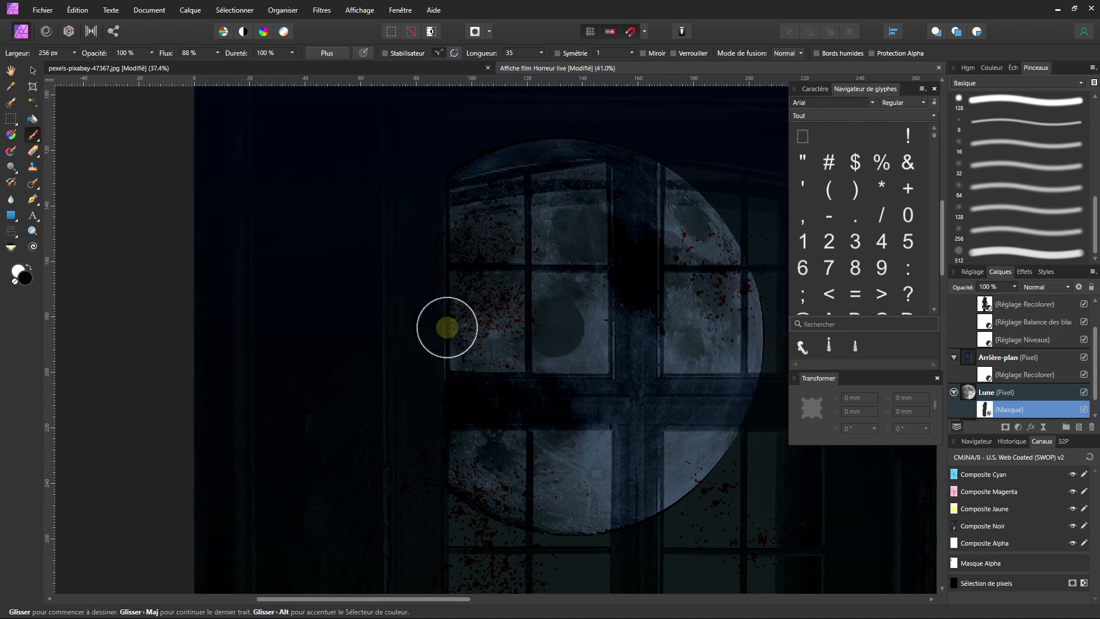
pyautogui.click(11, 118)
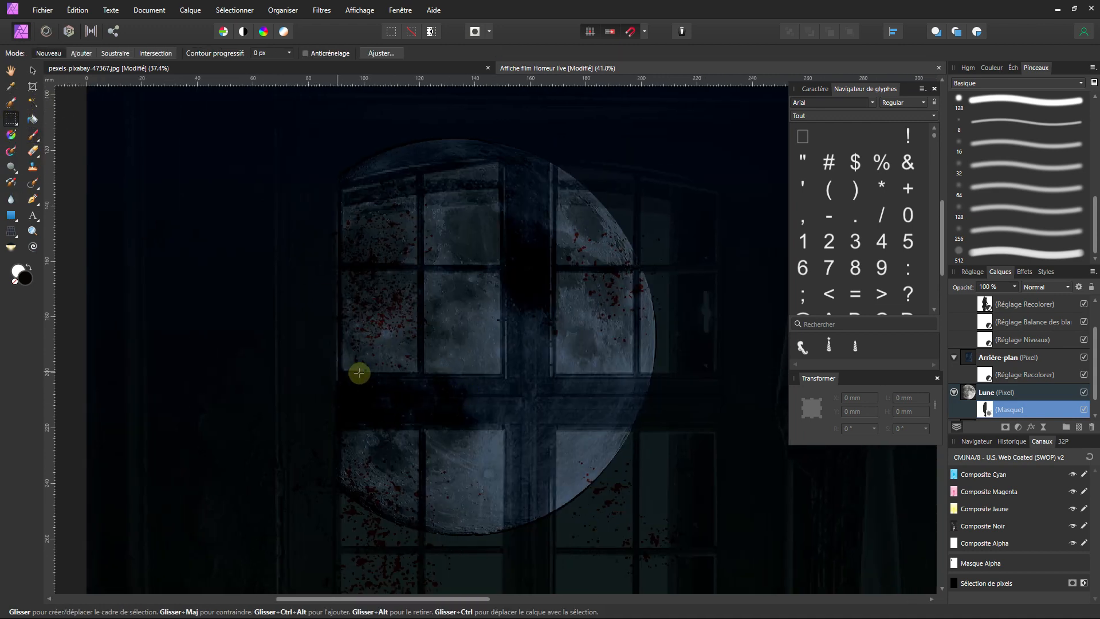
pyautogui.moveTo(359, 373); pyautogui.dragTo(586, 399)
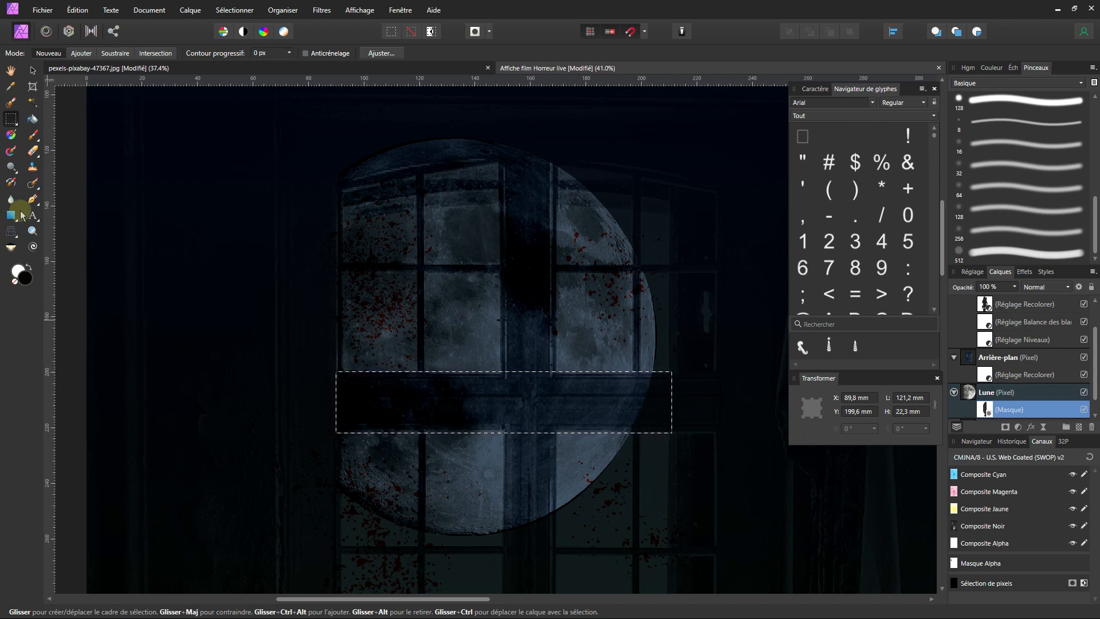
pyautogui.click(32, 137)
pyautogui.moveTo(335, 396)
pyautogui.mouseDown()
pyautogui.moveTo(247, 385)
pyautogui.moveTo(558, 410)
pyautogui.moveTo(491, 438)
pyautogui.moveTo(536, 427)
pyautogui.moveTo(307, 415)
pyautogui.mouseUp()
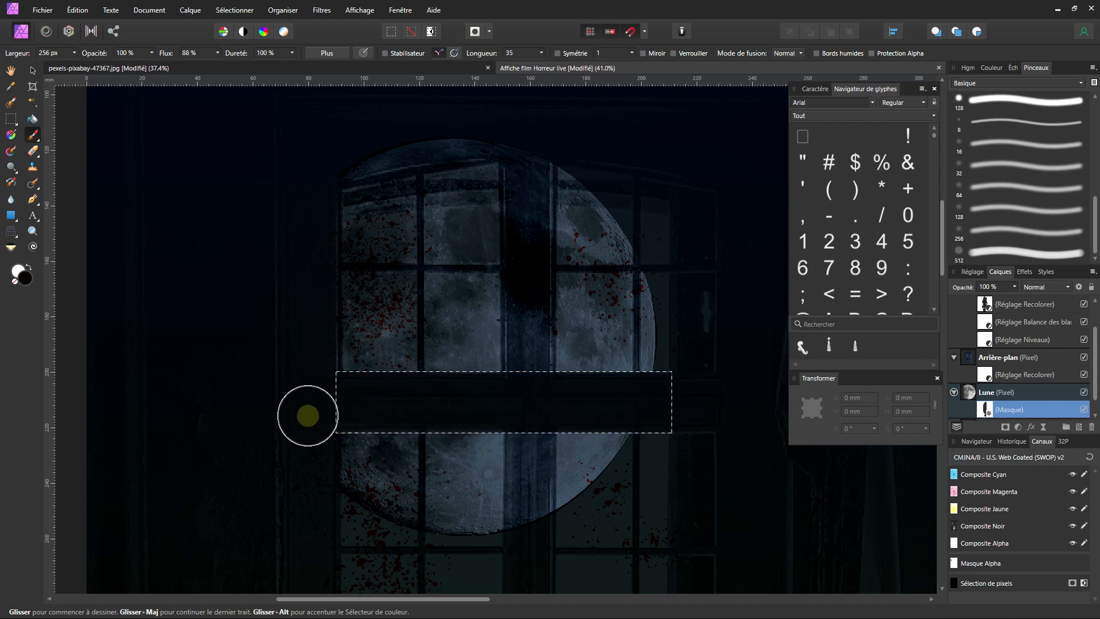
# - Select a rectangle of about 20 × 150 mm over the window's central vertical bar and mask out the moon inside it
pyautogui.click(11, 119)
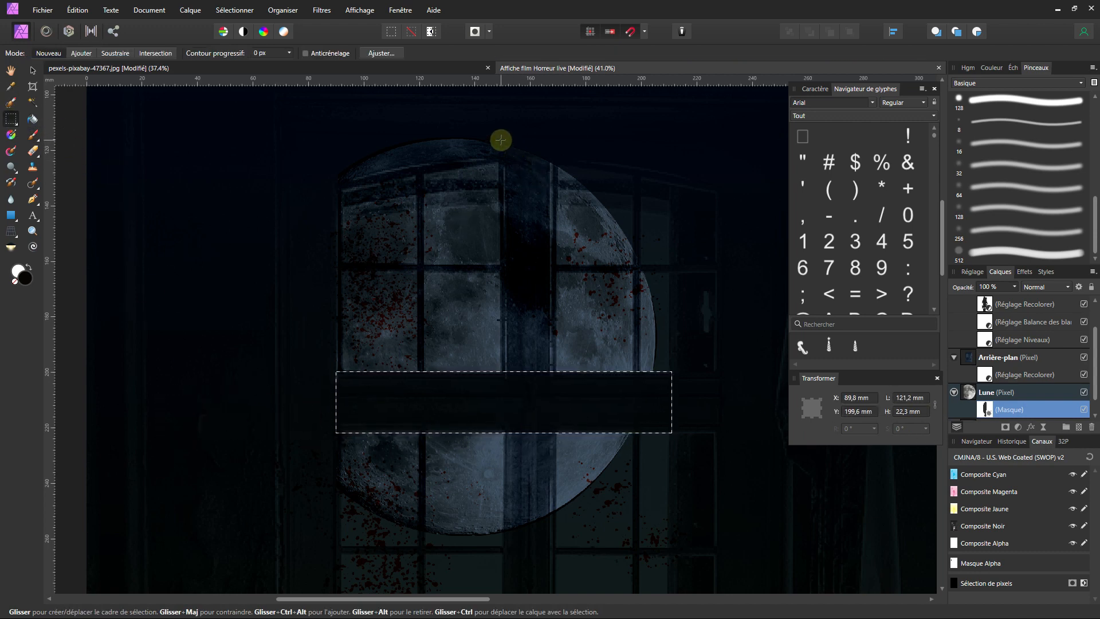
pyautogui.moveTo(499, 138); pyautogui.dragTo(530, 242)
pyautogui.moveTo(558, 361); pyautogui.dragTo(556, 555)
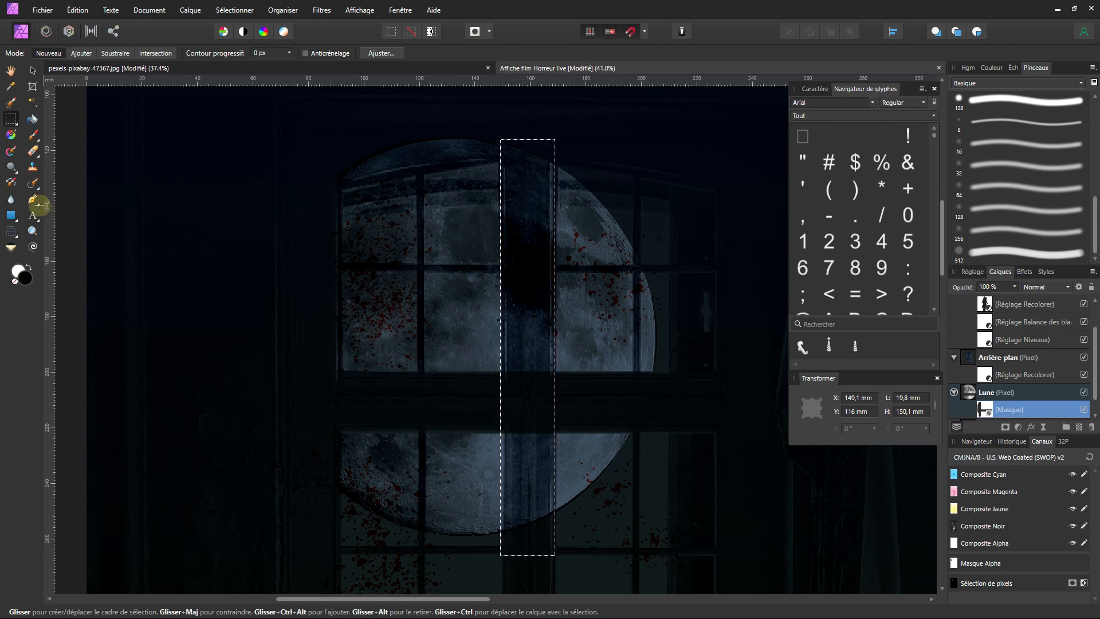
pyautogui.click(33, 135)
pyautogui.moveTo(533, 93)
pyautogui.mouseDown()
pyautogui.moveTo(520, 399)
pyautogui.moveTo(533, 582)
pyautogui.moveTo(525, 575)
pyautogui.mouseUp()
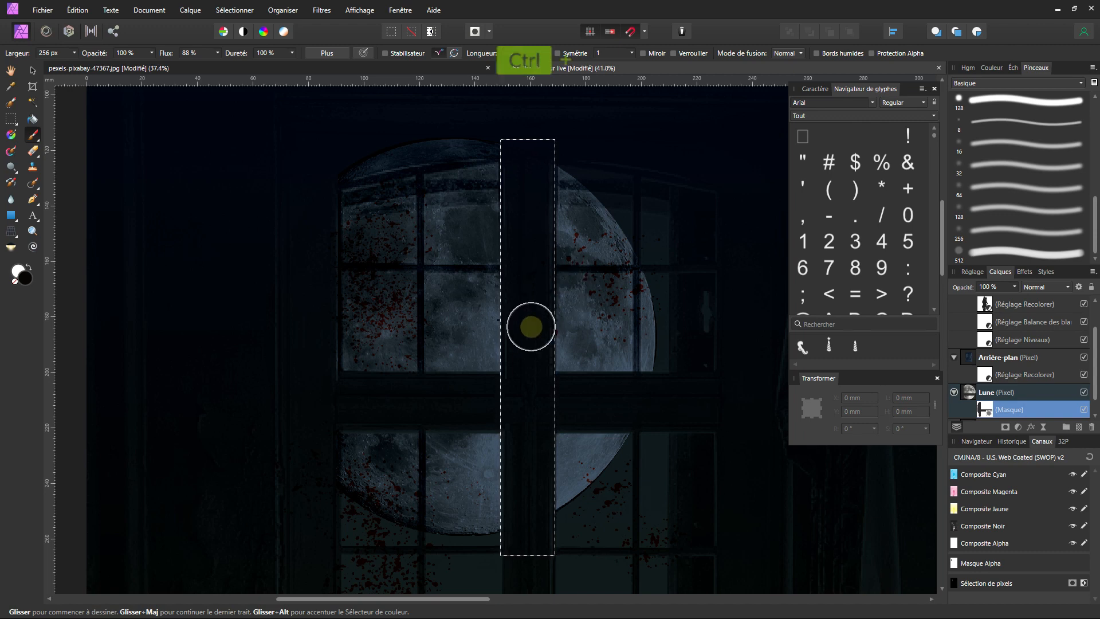
# - Clear the selection and mask out the part of the moon that extends above the window's arched top
pyautogui.scroll(-3, 533, 326)
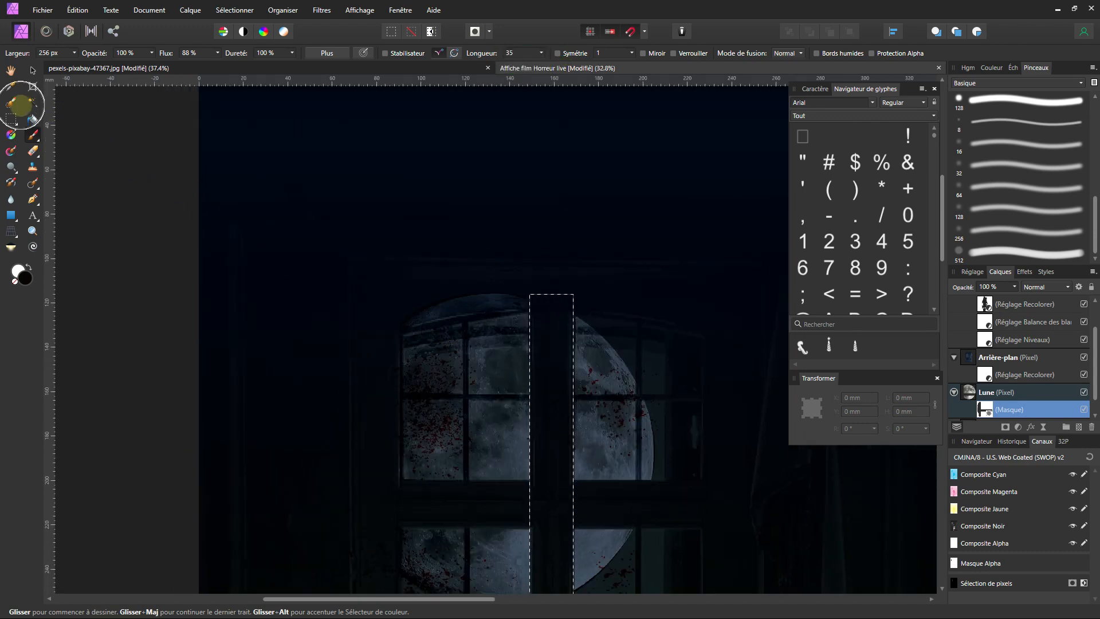
pyautogui.click(11, 119)
pyautogui.click(124, 204)
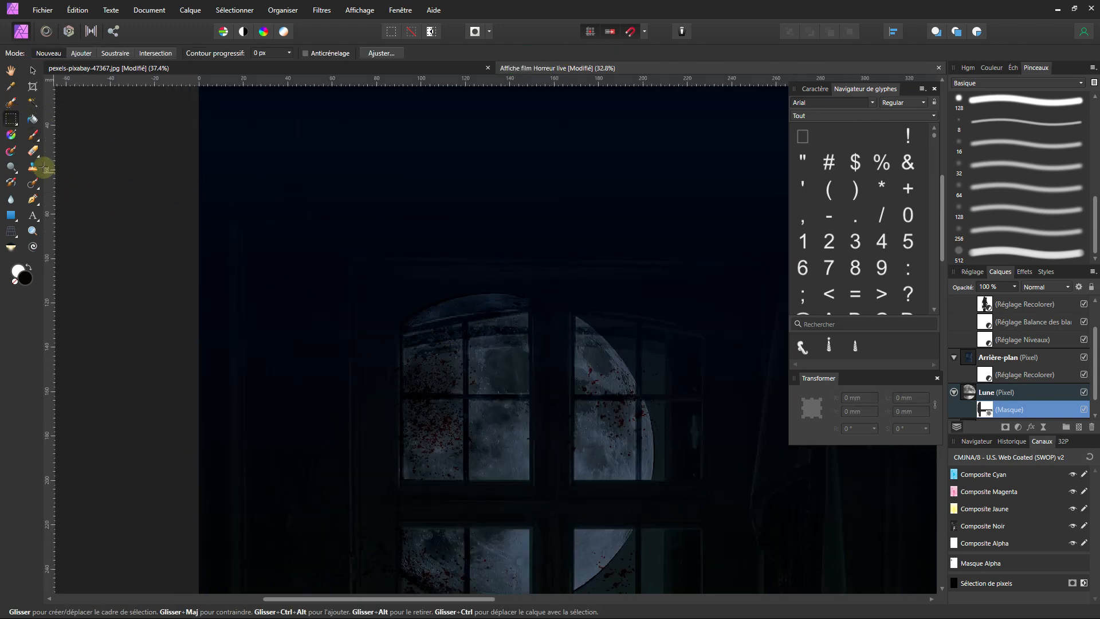
pyautogui.click(29, 137)
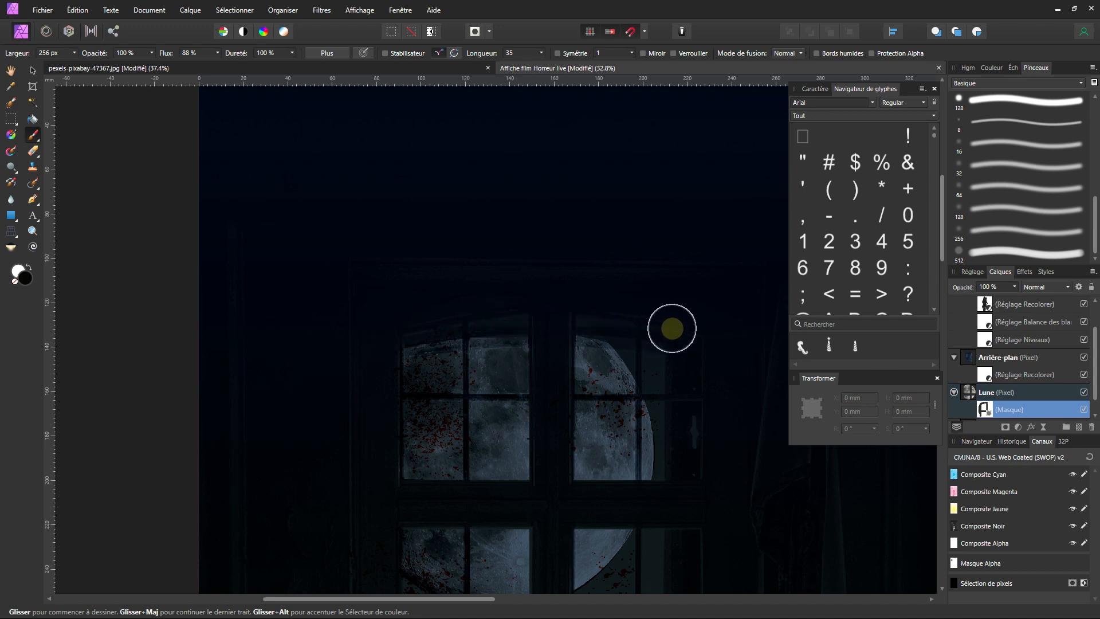
pyautogui.hotkey('ctrl', 'z')
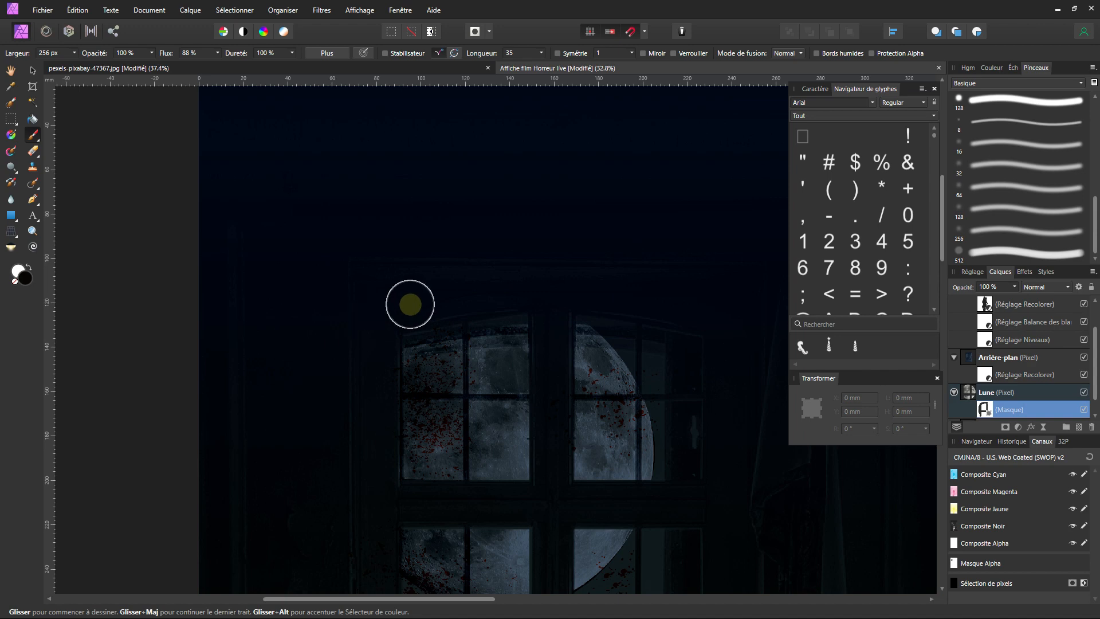
pyautogui.keyDown('ctrl'); pyautogui.scroll(-2, 616, 300); pyautogui.keyUp('ctrl')
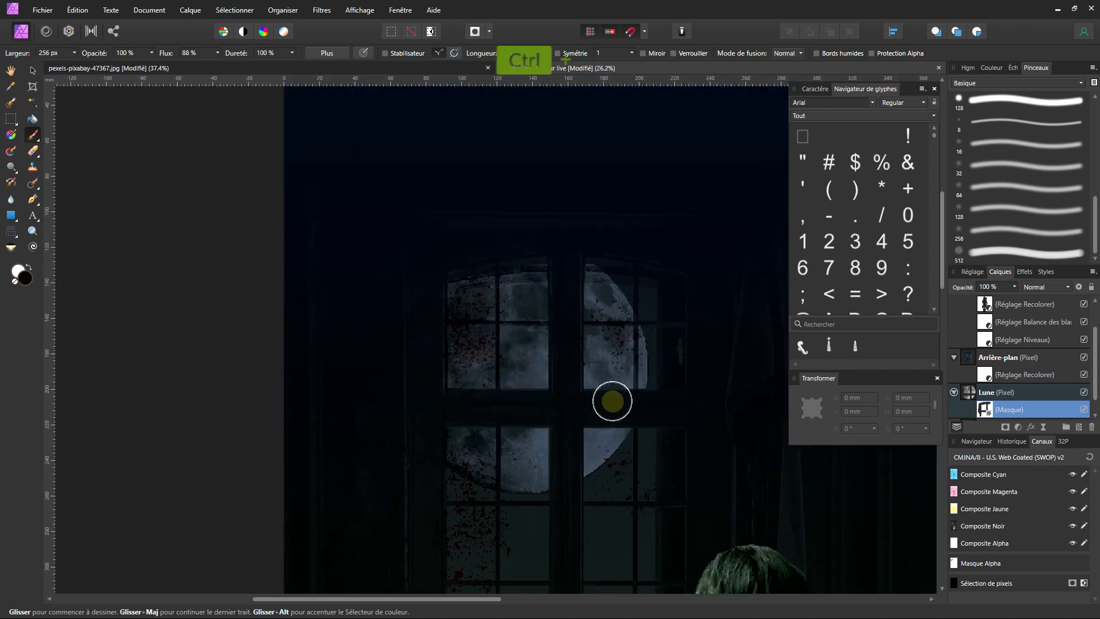
# - Compare the Lune layer with its mask off and on, and add a Levels adjustment to it with the black level at 24 %
pyautogui.click(991, 396)
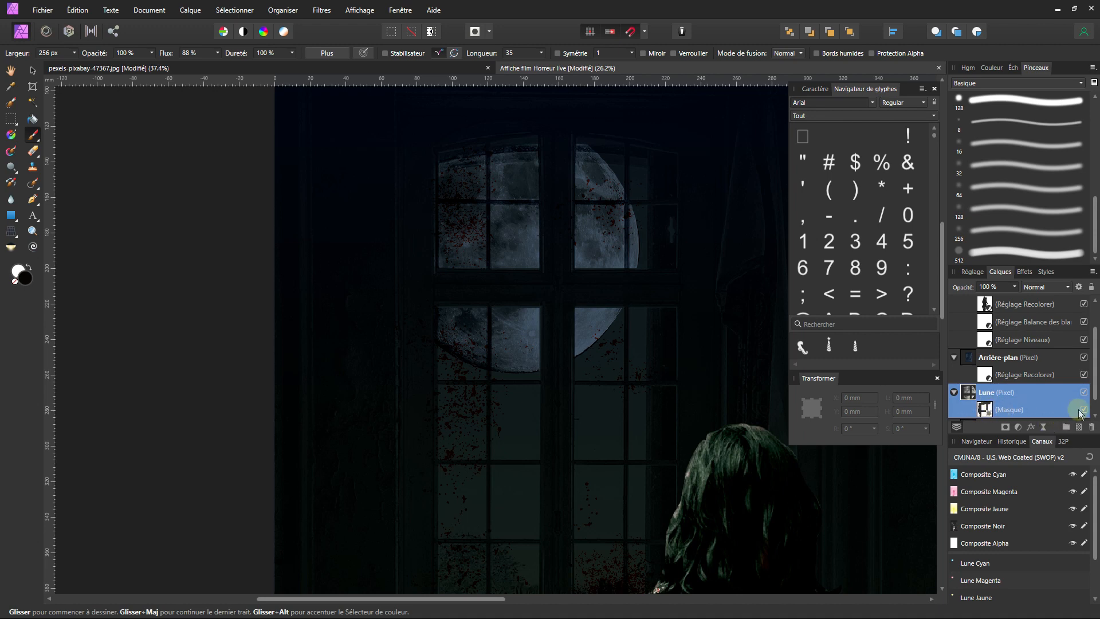
pyautogui.click(1083, 410)
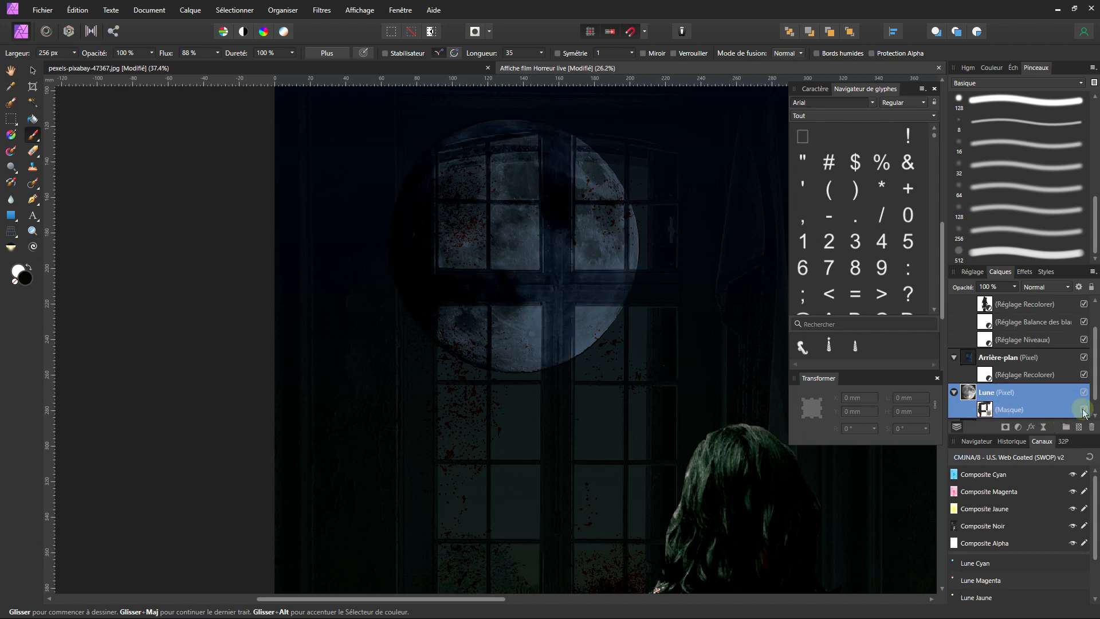
pyautogui.click(1083, 409)
pyautogui.hotkey('ctrl', 'l')
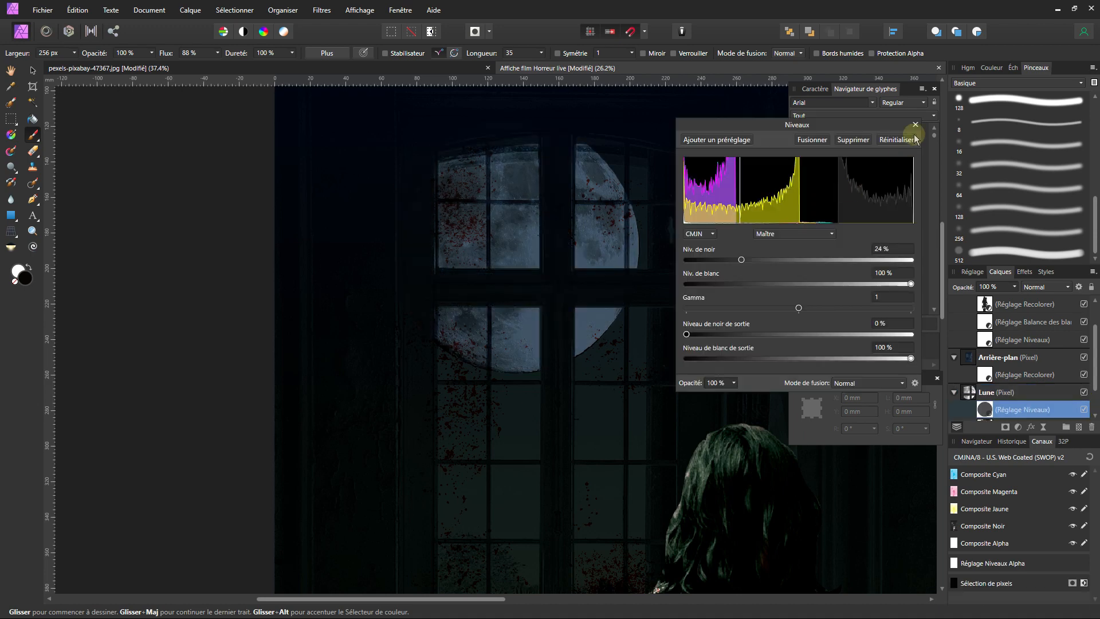
pyautogui.click(915, 125)
# - Add a new pixel layer and move it to the top of the layer stack
pyautogui.scroll(-5, 589, 360)
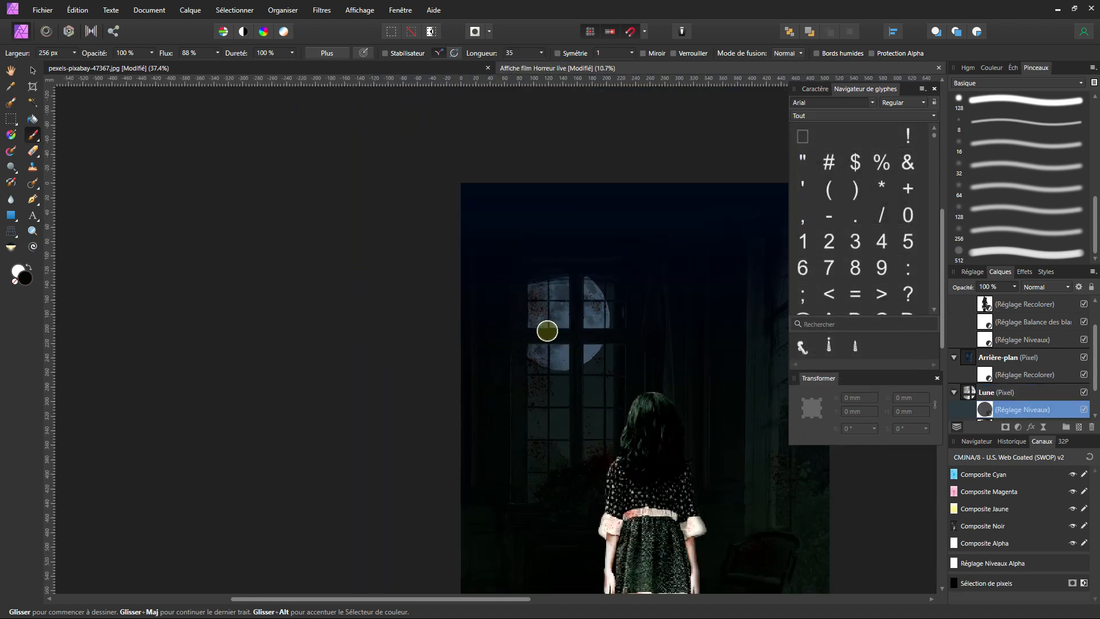
pyautogui.scroll(-2, 472, 327)
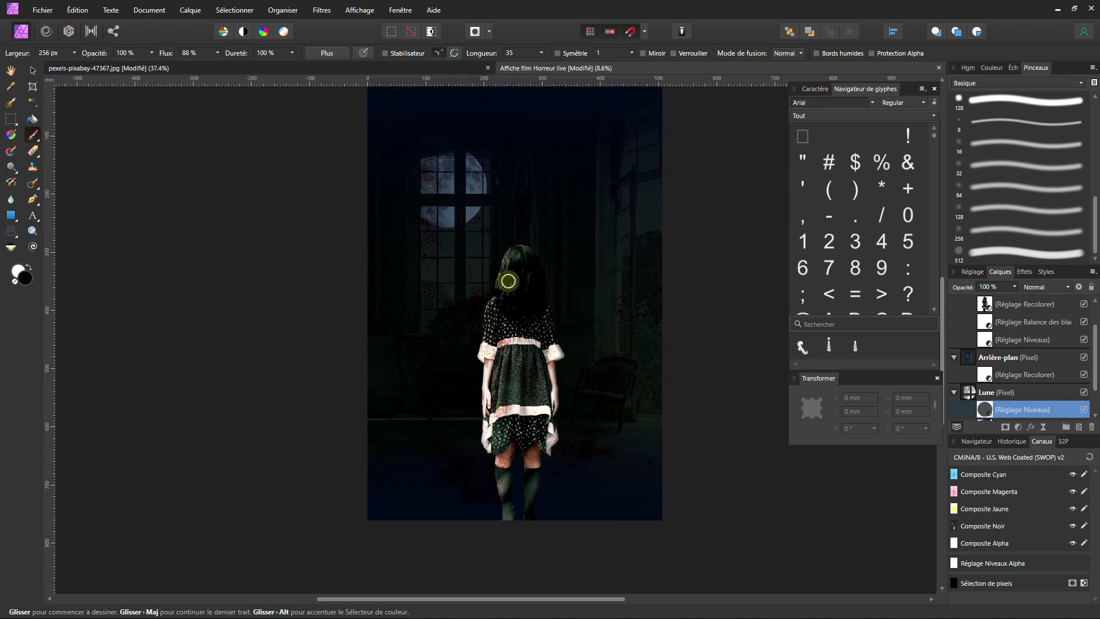
pyautogui.scroll(2, 459, 330)
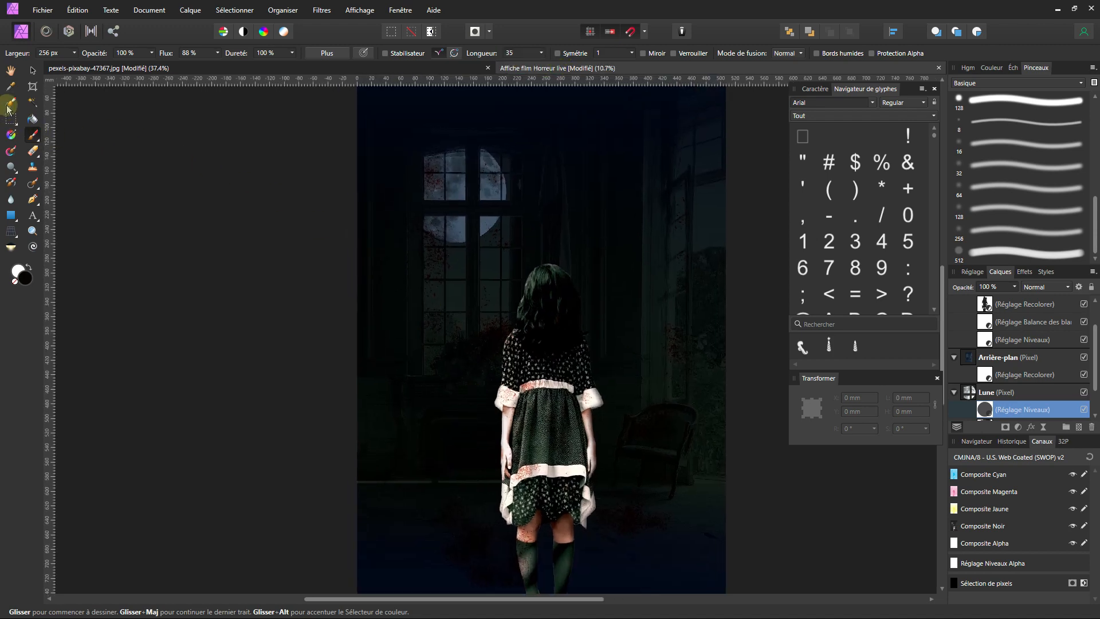
pyautogui.click(32, 201)
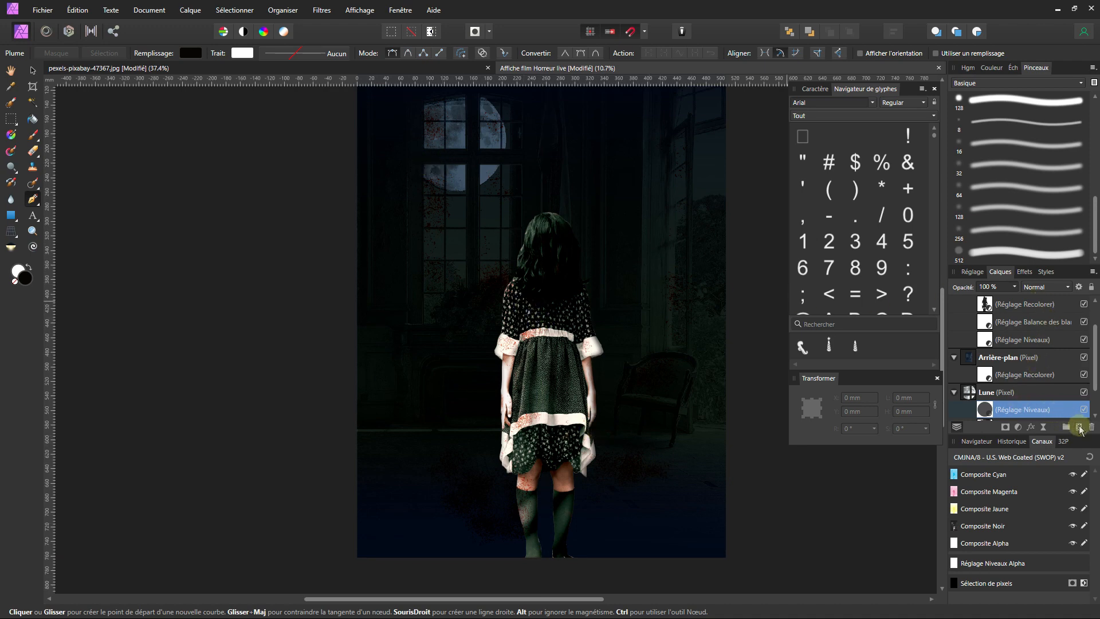
pyautogui.click(1079, 428)
pyautogui.moveTo(1026, 391); pyautogui.dragTo(1028, 290)
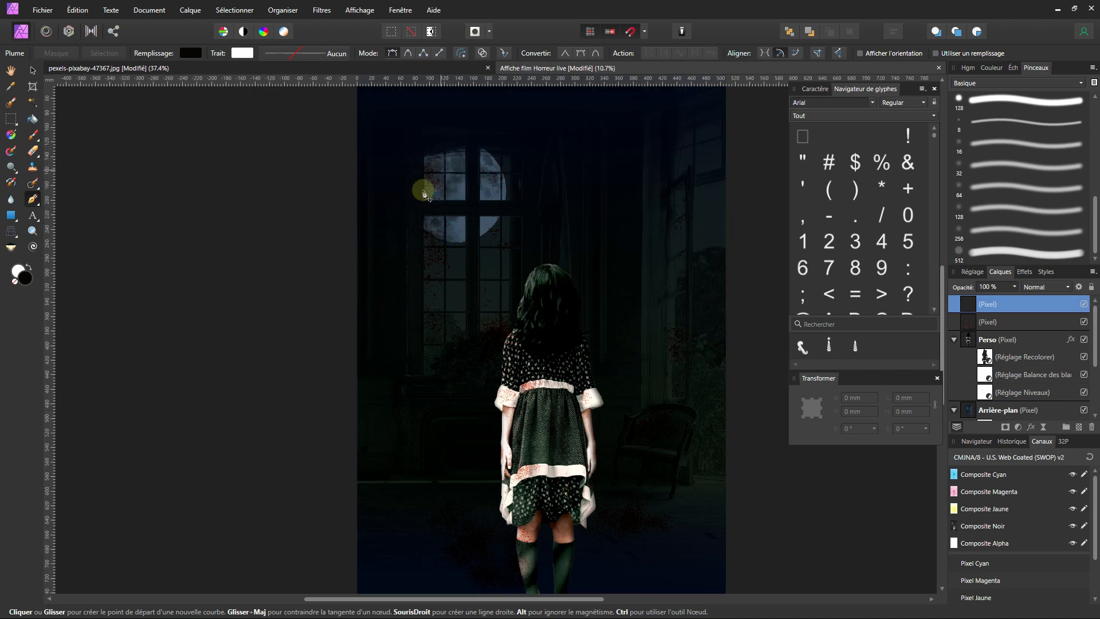
# - Draw straight pen segments down the window's left side, along the poster's bottom edge to its right corner, and back to the window's lower right
pyautogui.scroll(2, 422, 172)
pyautogui.click(425, 145)
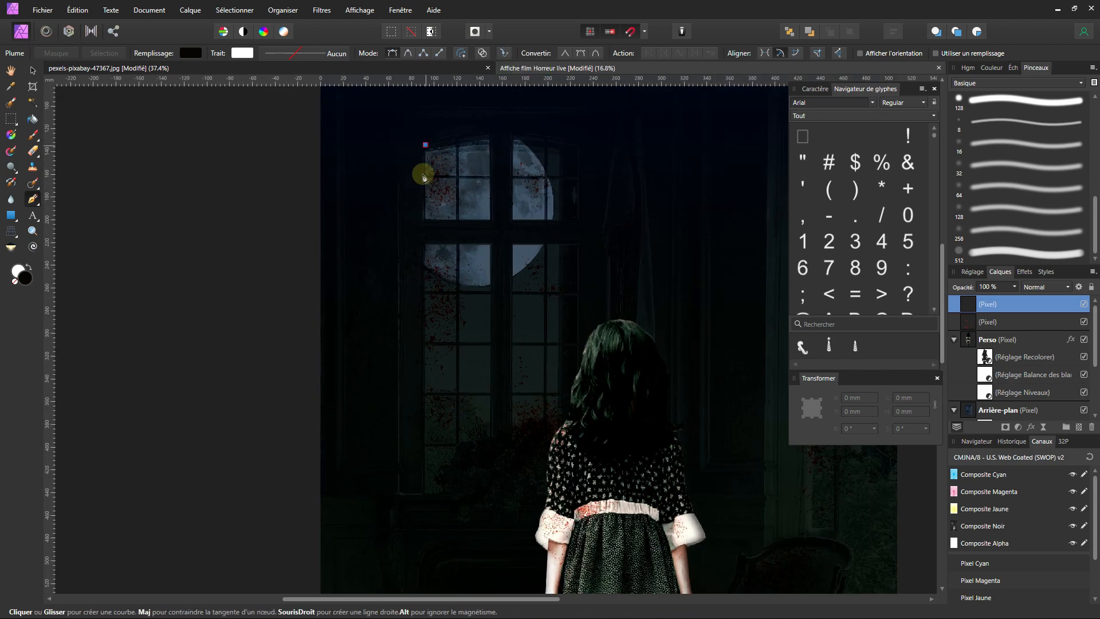
pyautogui.click(424, 495)
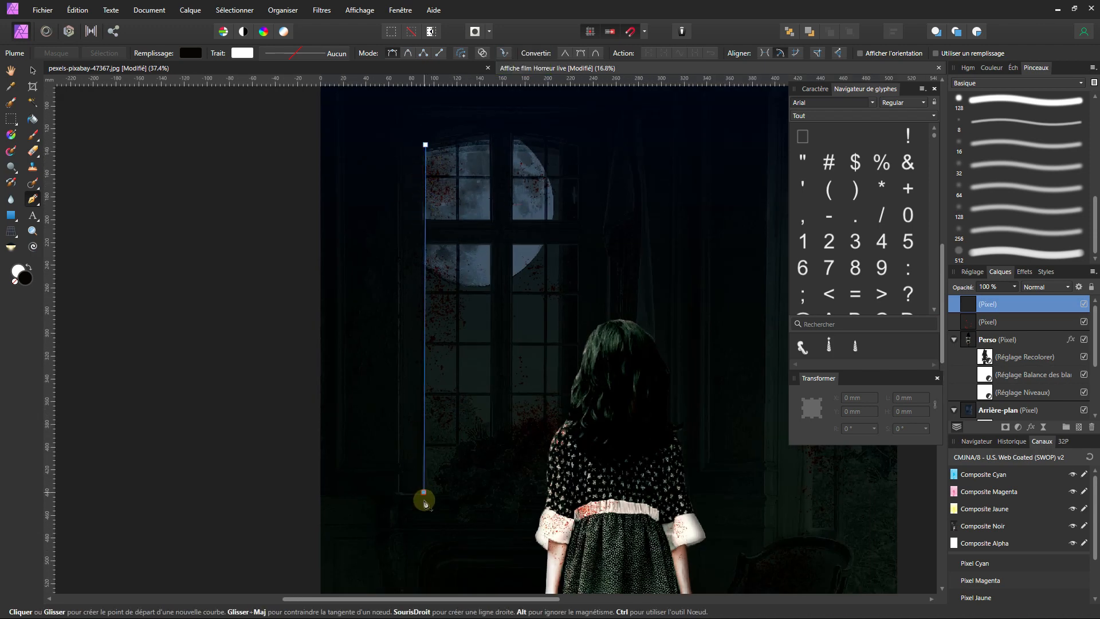
pyautogui.scroll(-2, 422, 497)
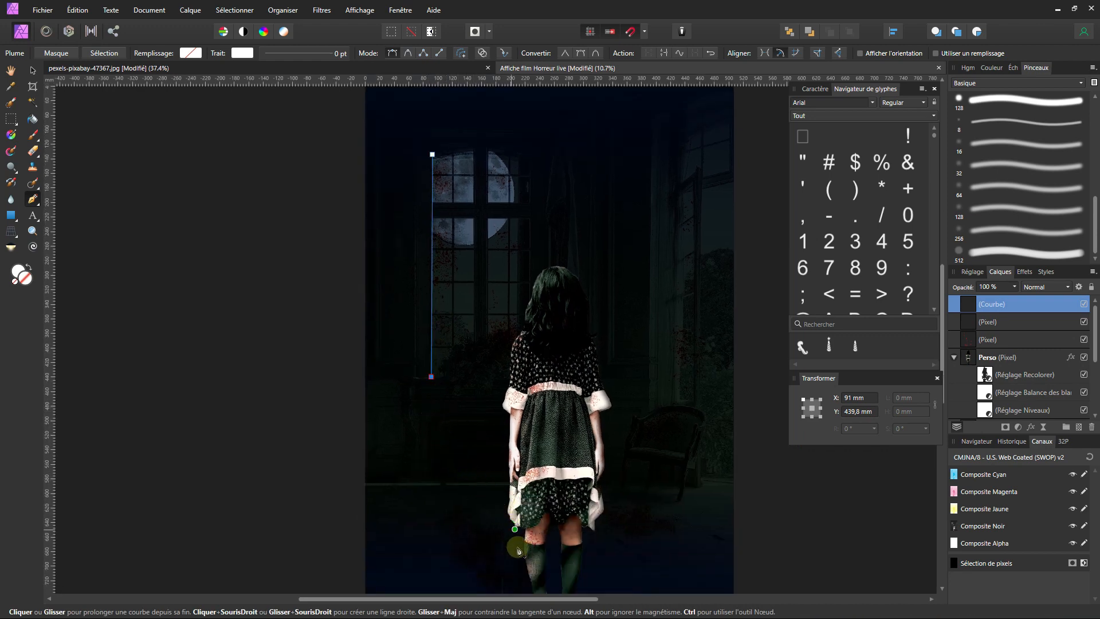
pyautogui.scroll(-1, 582, 567)
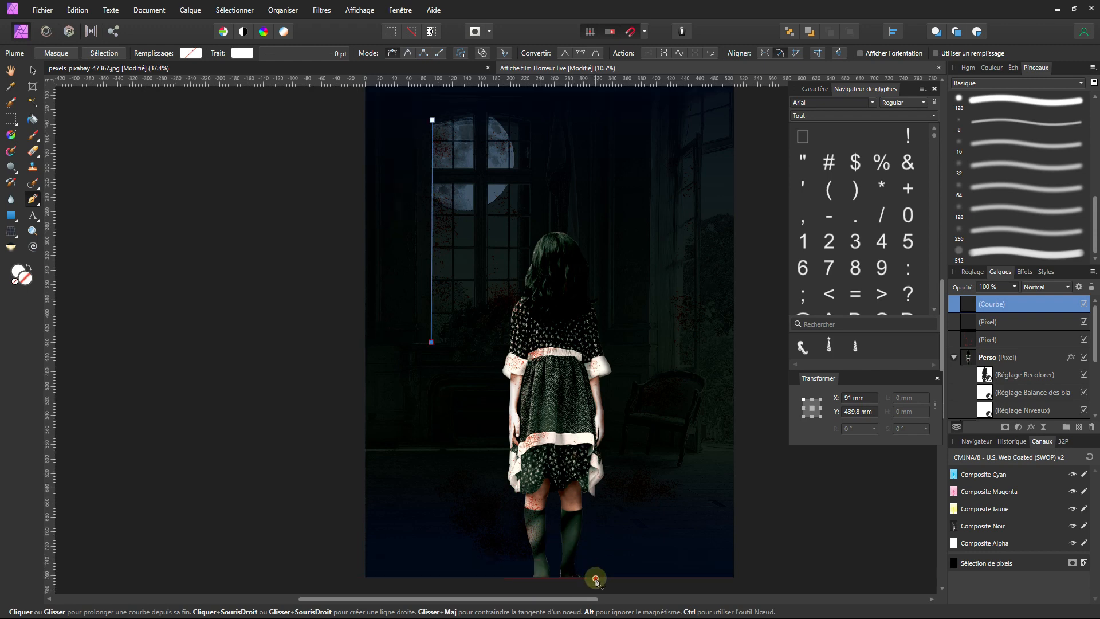
pyautogui.click(595, 578)
pyautogui.click(734, 578)
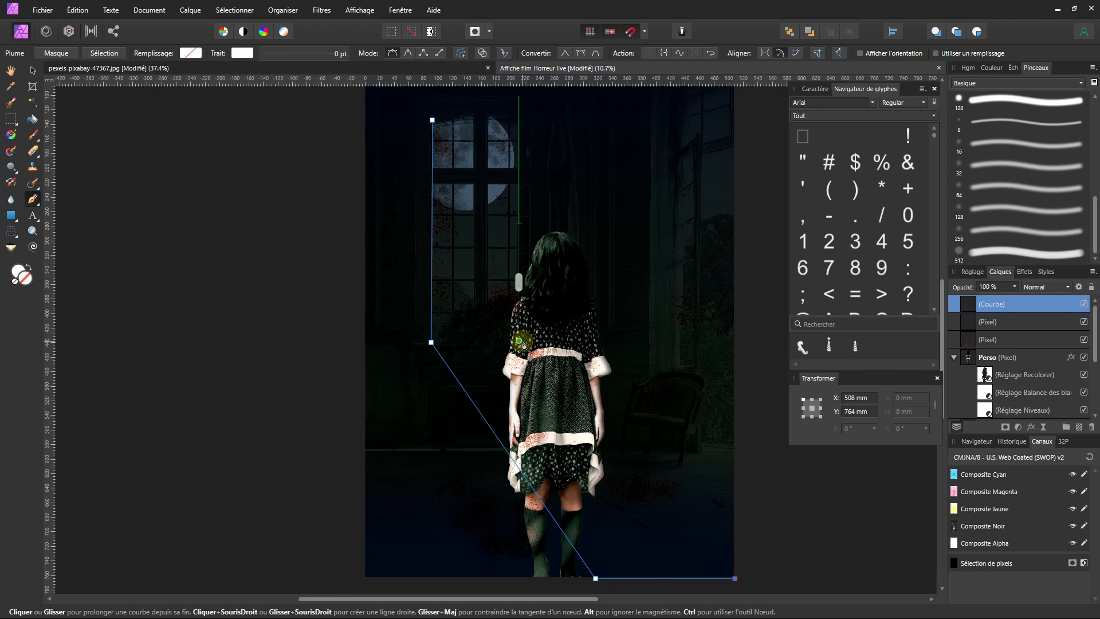
pyautogui.click(519, 341)
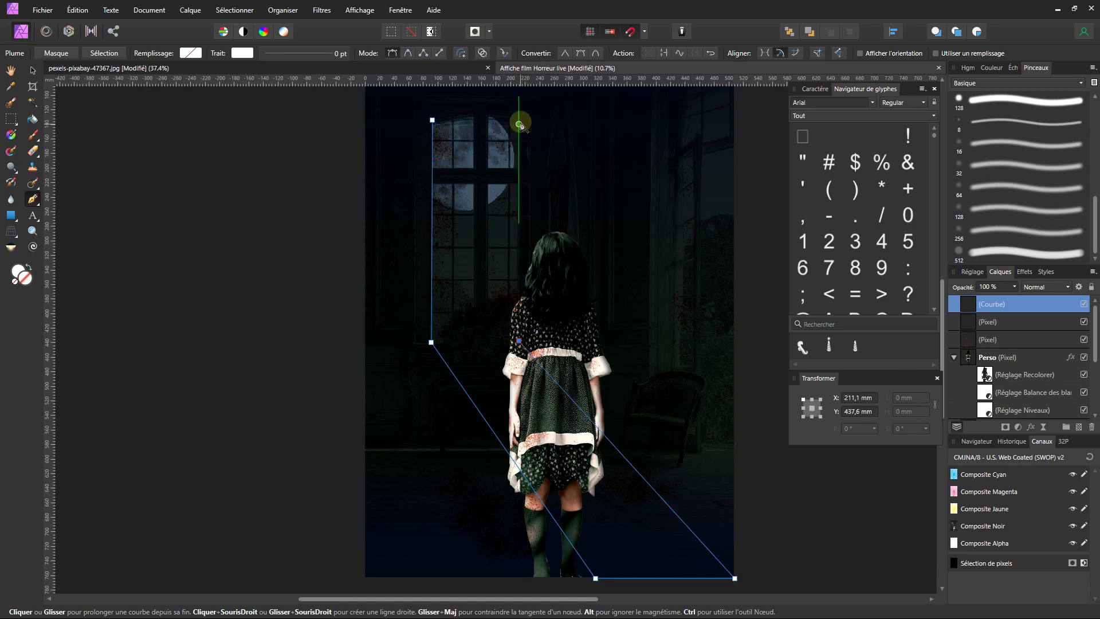
# - Continue the path up the window's right side, curve it along the arched top and close it at the starting node
pyautogui.keyDown('ctrl'); pyautogui.scroll(5, 519, 122); pyautogui.keyUp('ctrl')
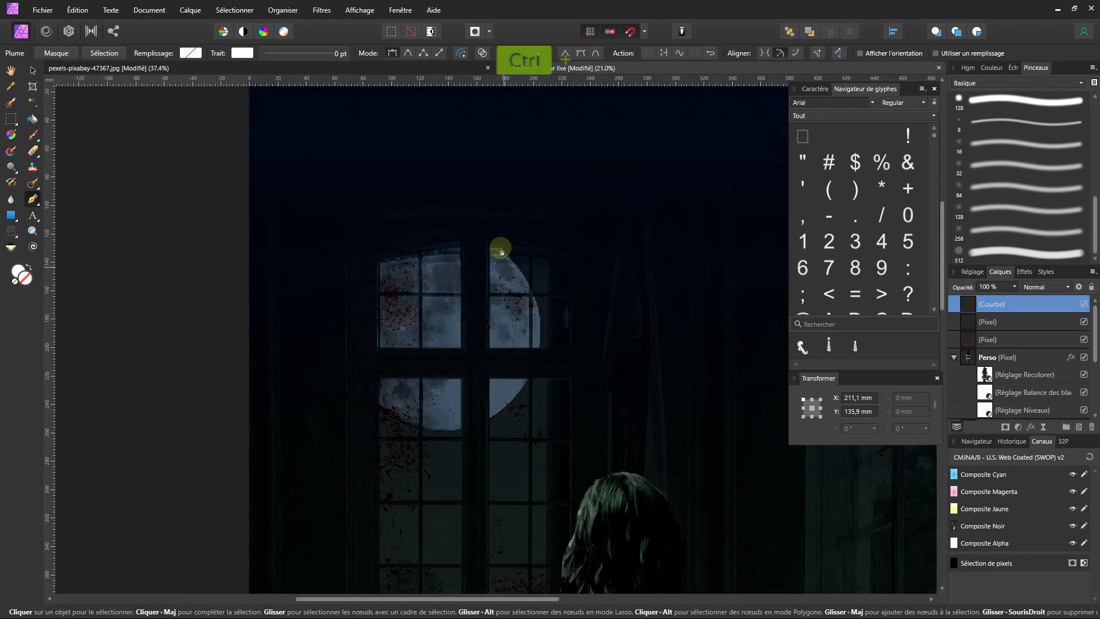
pyautogui.moveTo(470, 235); pyautogui.dragTo(411, 236)
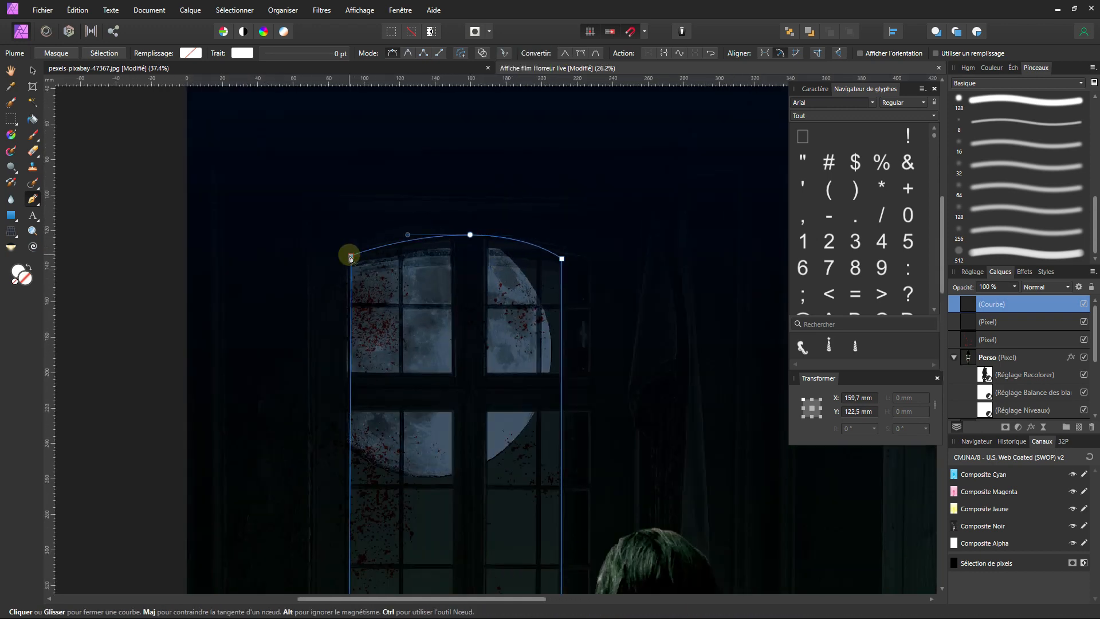
pyautogui.click(351, 256)
pyautogui.keyDown('ctrl'); pyautogui.scroll(-1, 498, 300); pyautogui.keyUp('ctrl')
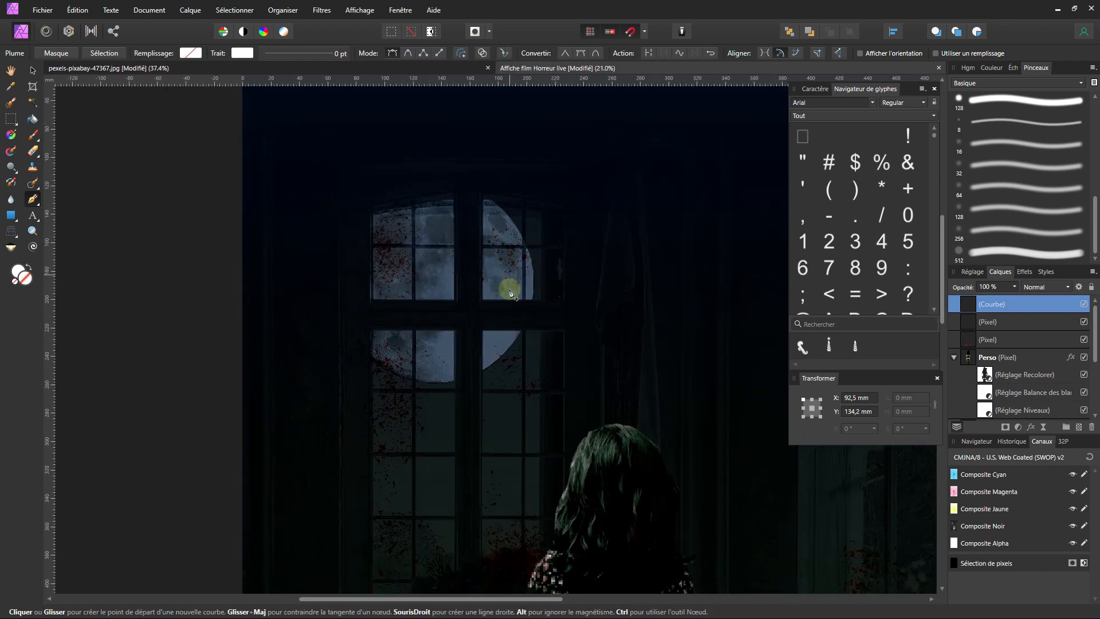
pyautogui.keyDown('ctrl'); pyautogui.scroll(-3, 519, 361); pyautogui.keyUp('ctrl')
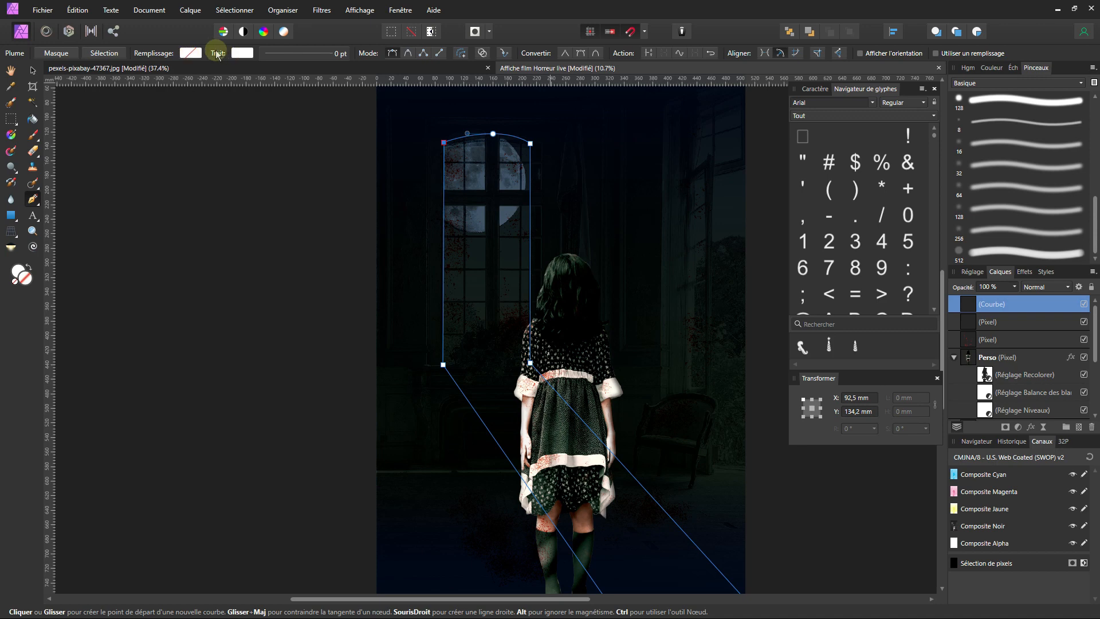
# - Fill the closed window-and-beam shape with white and delete the empty pixel layer beneath it
pyautogui.click(194, 53)
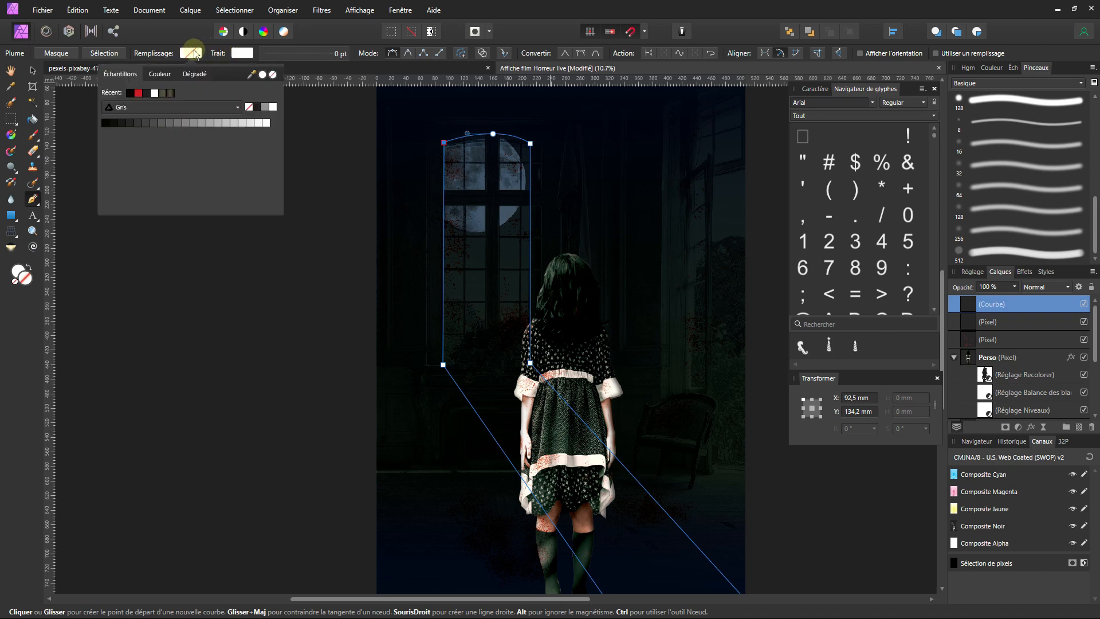
pyautogui.click(273, 107)
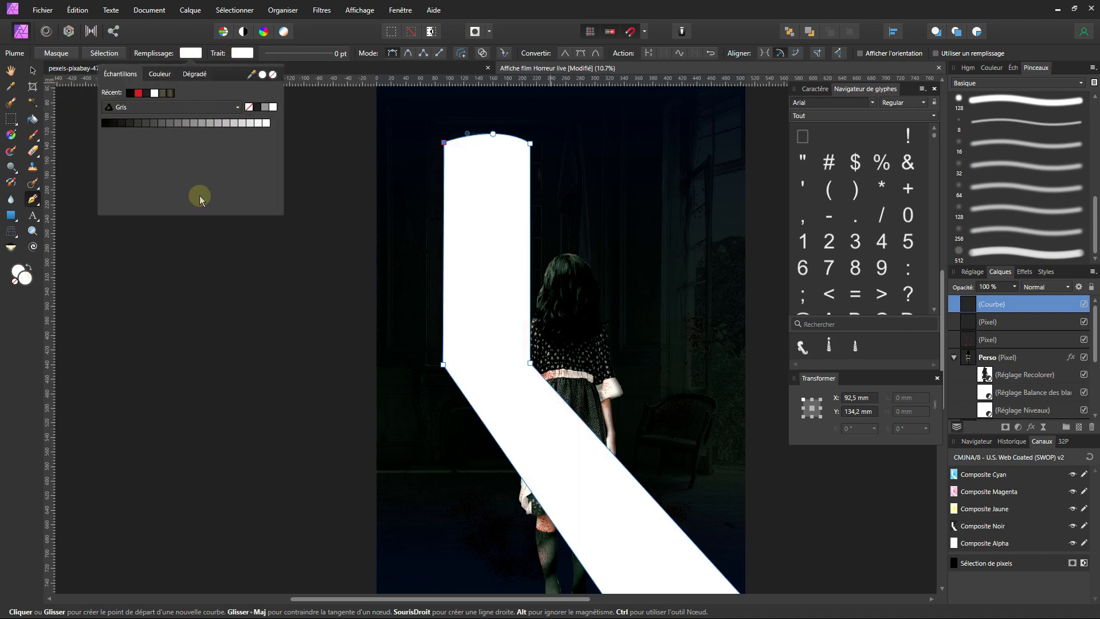
pyautogui.click(1040, 323)
pyautogui.click(1091, 429)
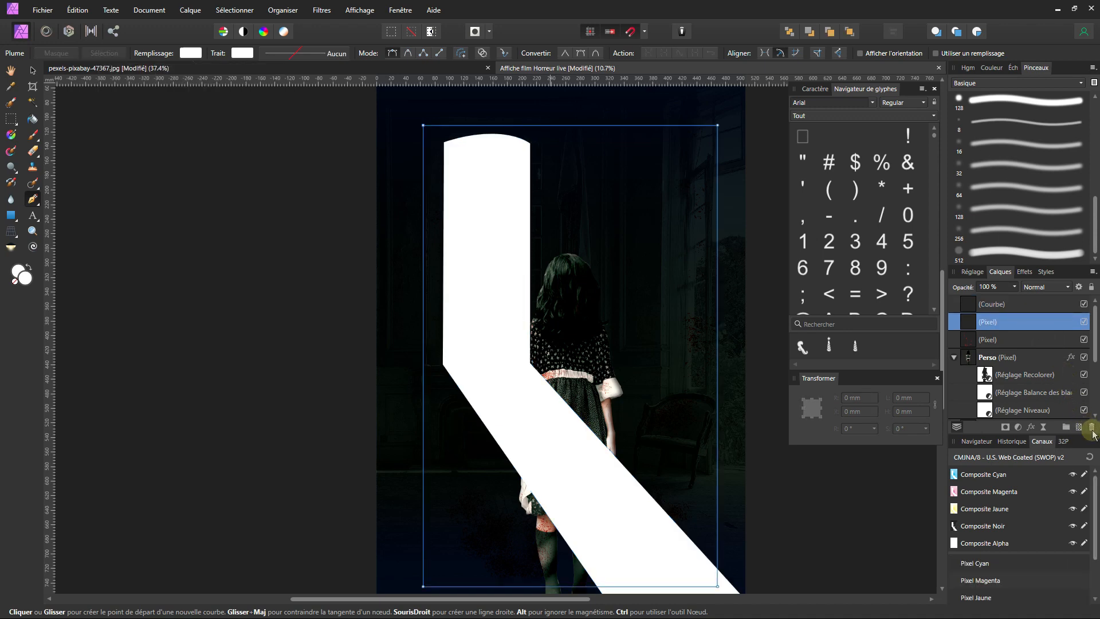
# - Apply a Gaussian blur with a 100 px radius to the white curve layer
pyautogui.click(1012, 301)
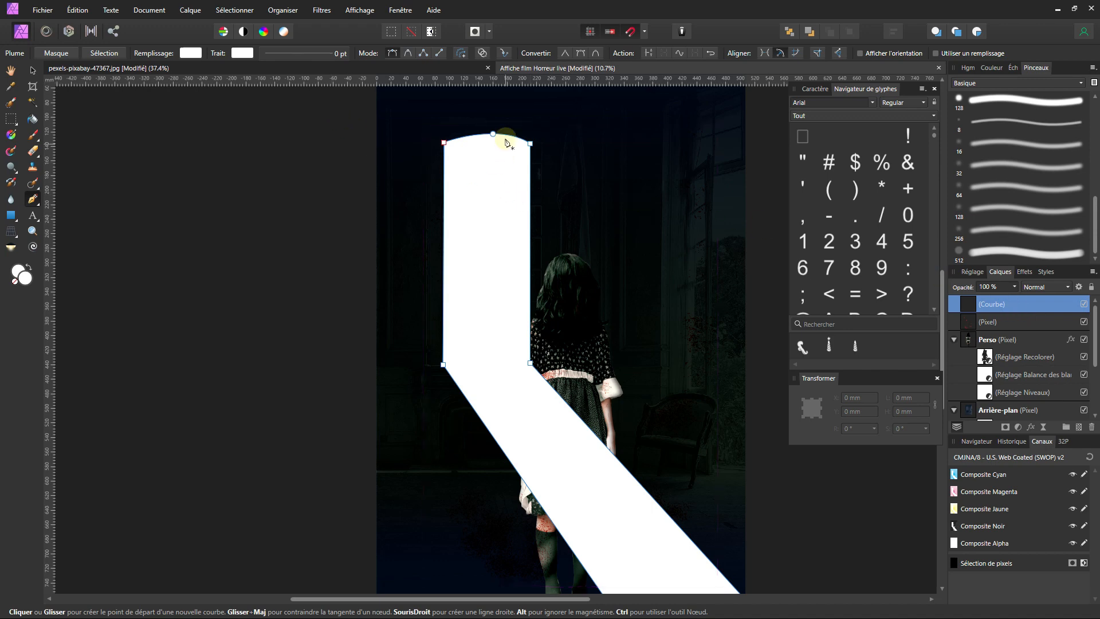
pyautogui.click(331, 11)
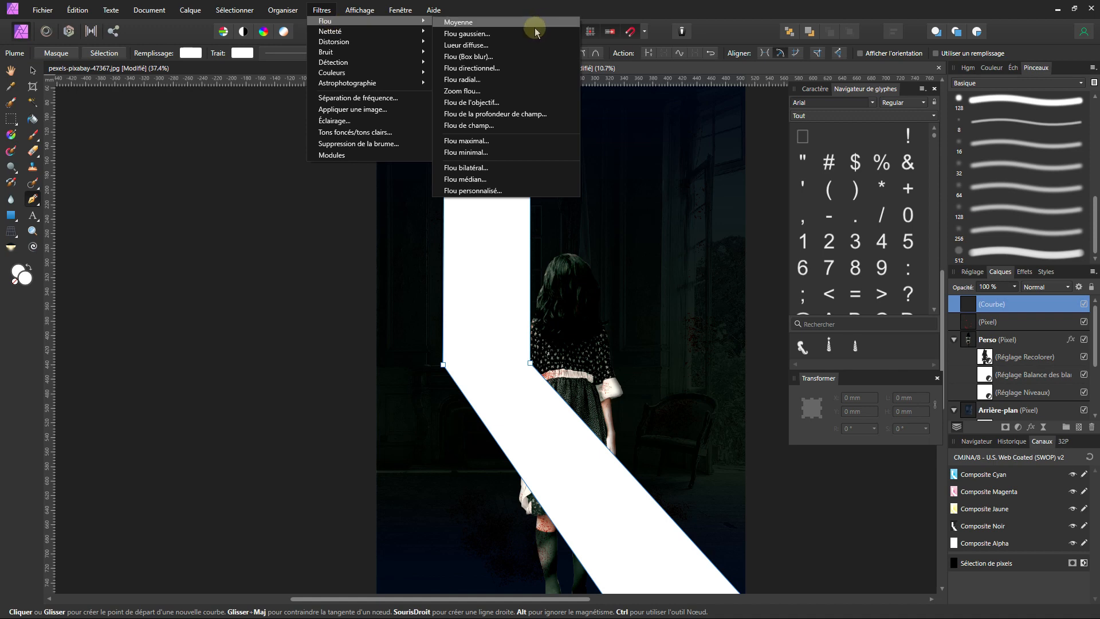
pyautogui.click(530, 39)
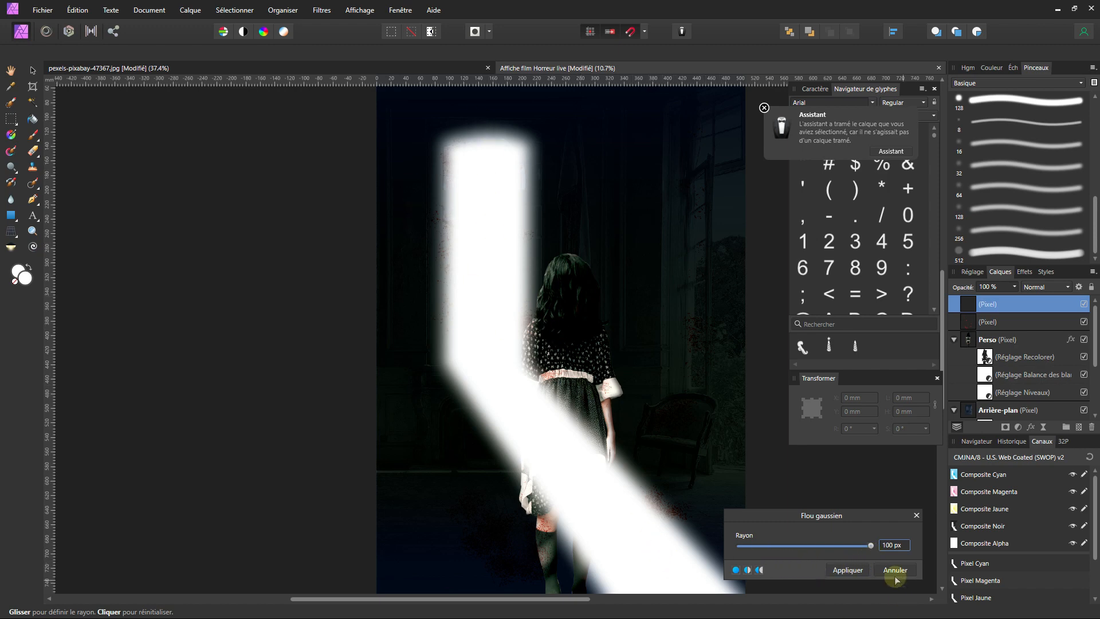
pyautogui.click(858, 573)
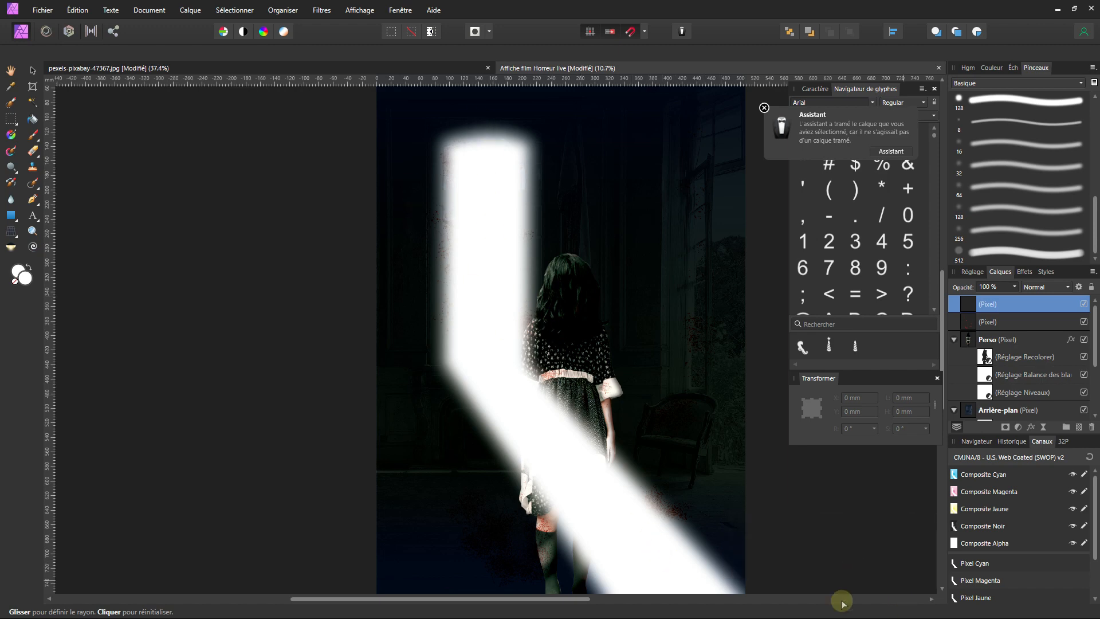
pyautogui.press('p')
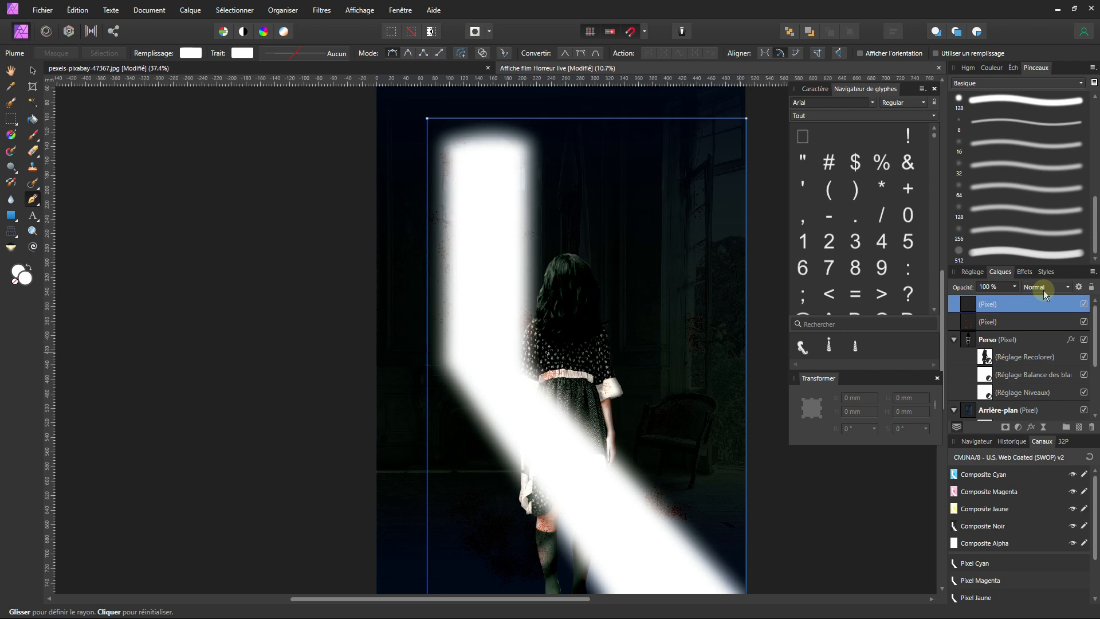
# - Set the blurred light beam's opacity to 10 % and its blend mode to Couleur plus claire
pyautogui.moveTo(1014, 285); pyautogui.dragTo(952, 308)
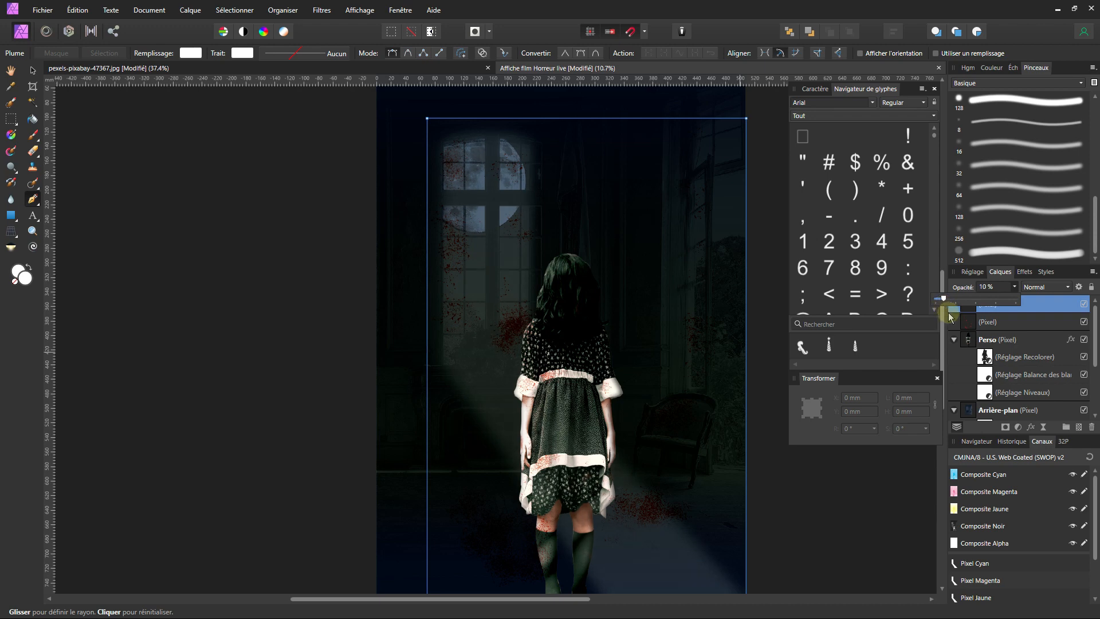
pyautogui.click(1064, 288)
pyautogui.click(1064, 288)
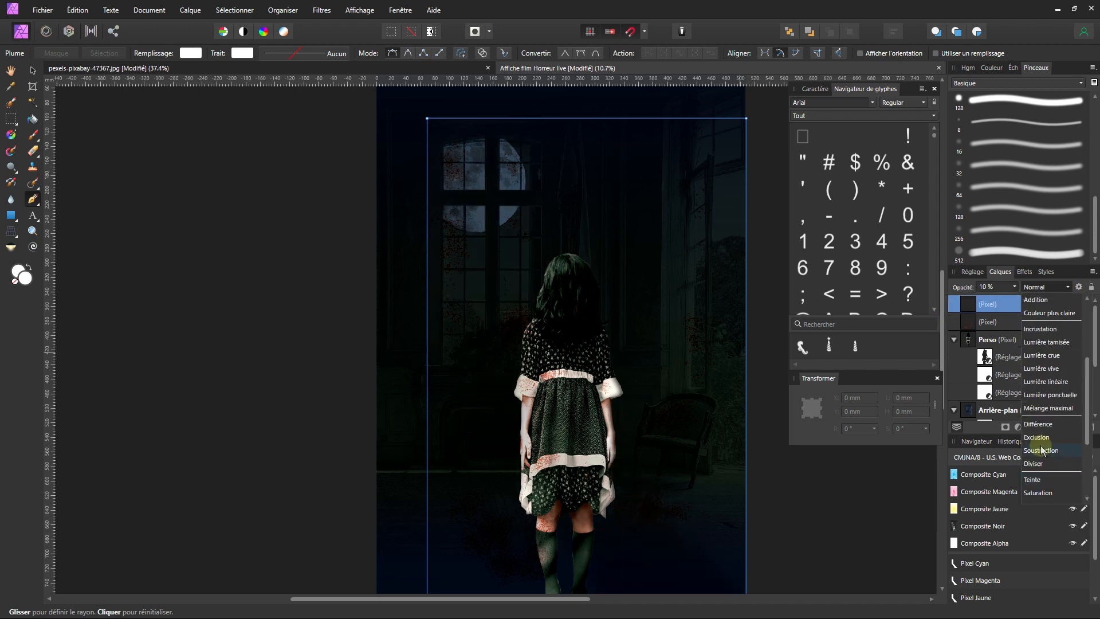
pyautogui.scroll(1, 1043, 452)
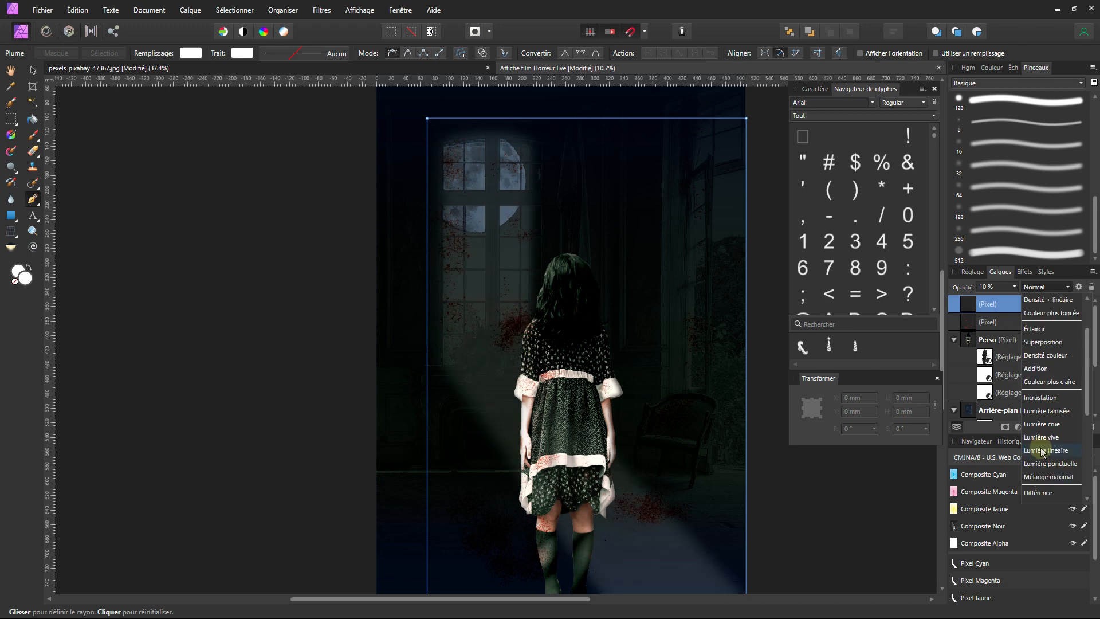
pyautogui.scroll(2, 1043, 451)
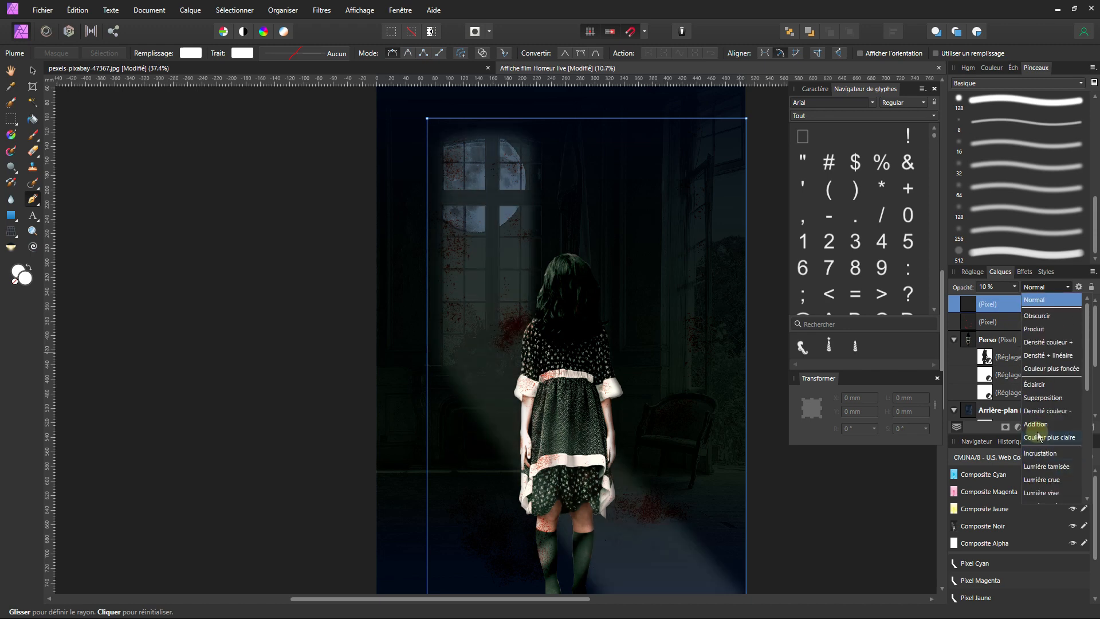
pyautogui.click(1038, 437)
pyautogui.scroll(-1, 590, 433)
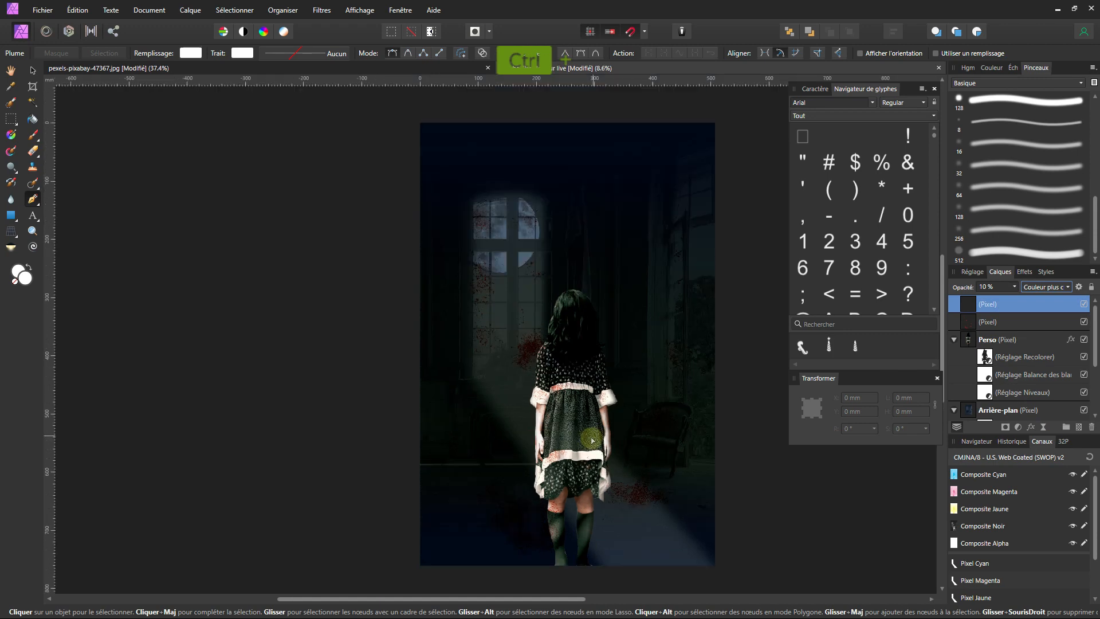
pyautogui.moveTo(589, 435); pyautogui.dragTo(587, 376)
pyautogui.scroll(1, 587, 375)
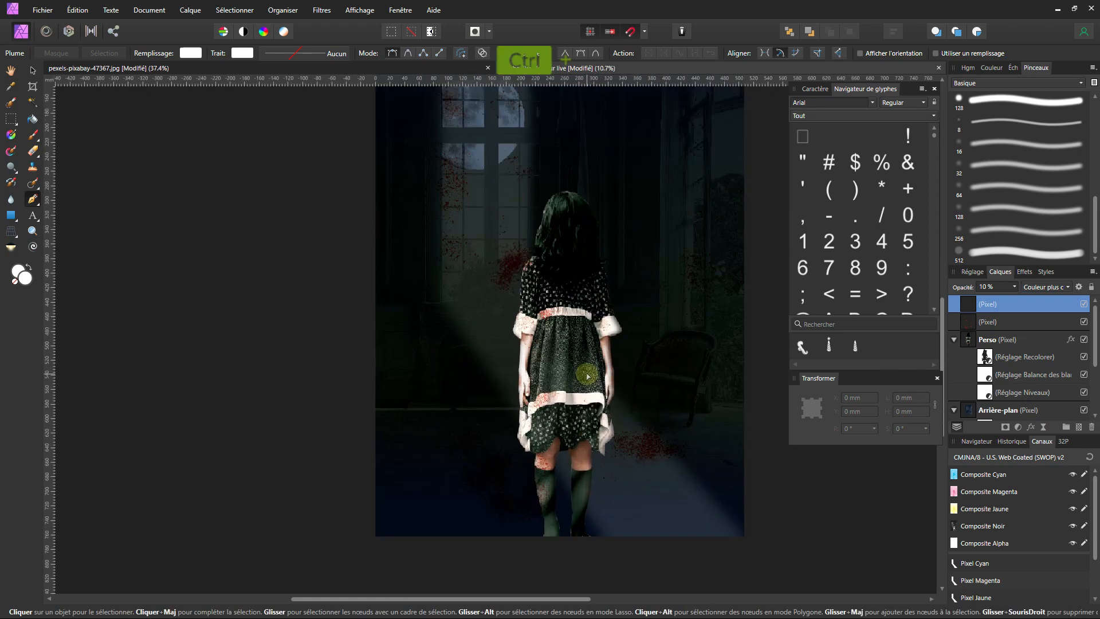
pyautogui.scroll(-1, 585, 376)
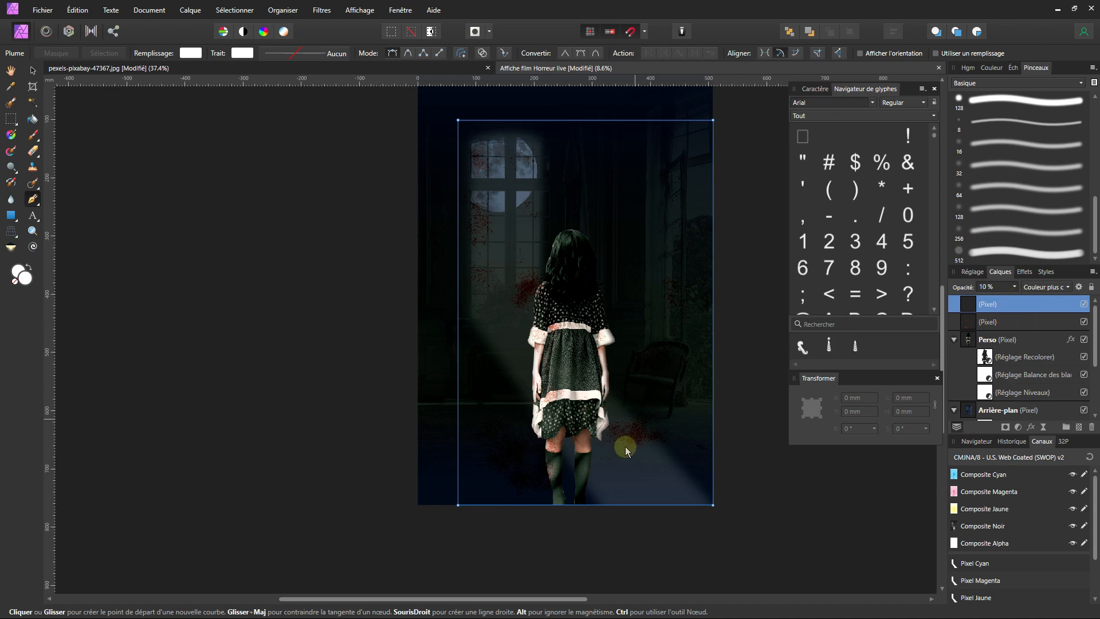
# - Collapse the Perso layer and move the light beam layer directly beneath it, above Arrière-plan
pyautogui.click(953, 339)
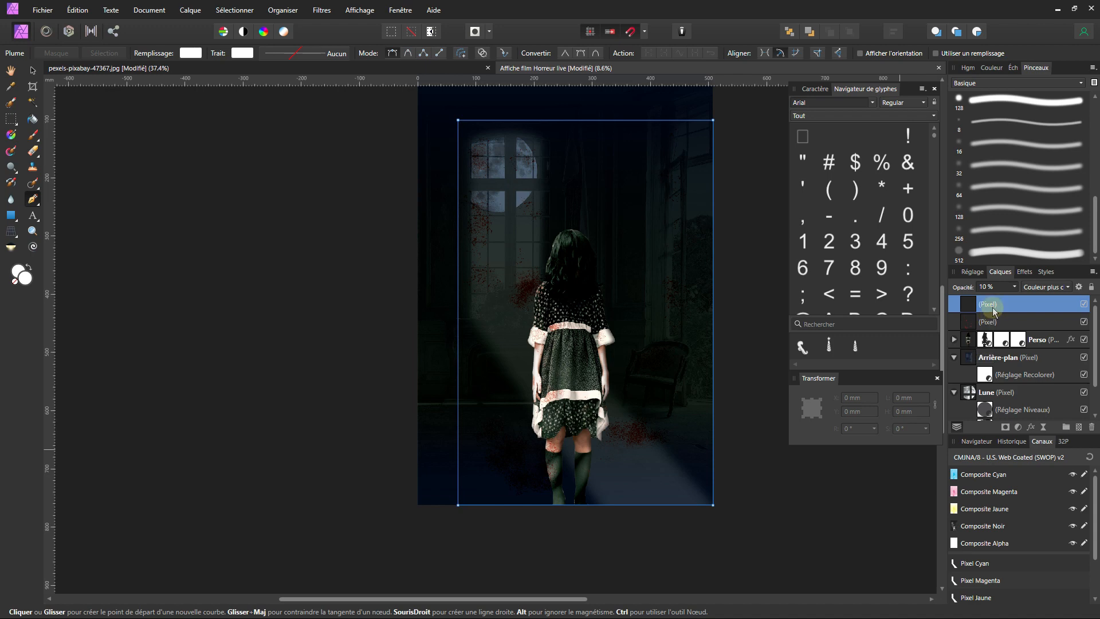
pyautogui.moveTo(968, 339)
pyautogui.mouseDown()
pyautogui.moveTo(972, 298)
pyautogui.moveTo(971, 349)
pyautogui.mouseUp()
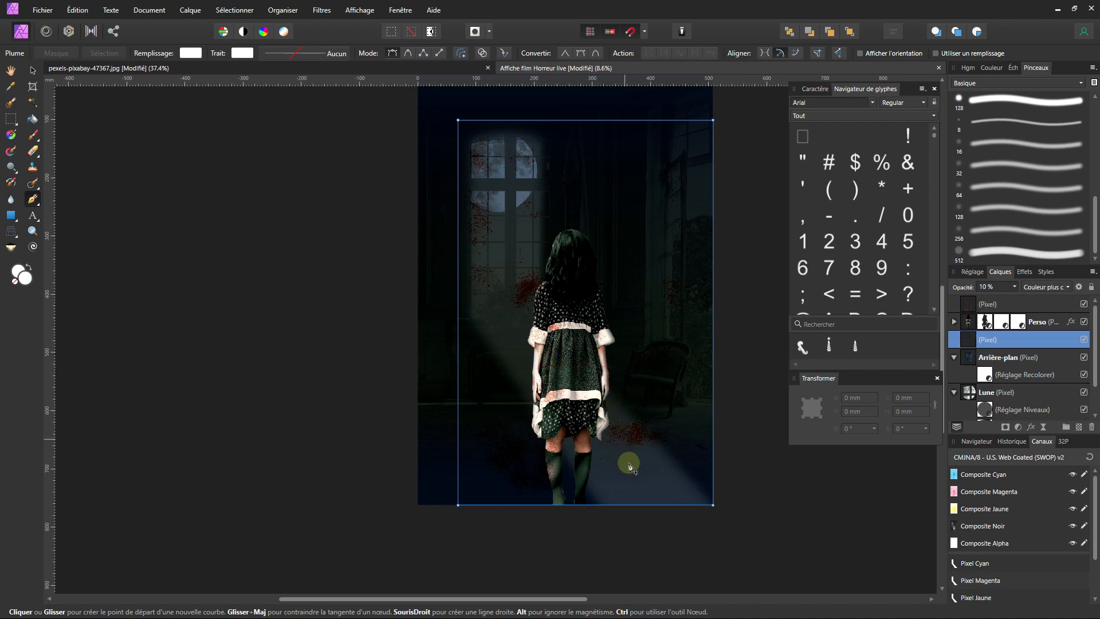
pyautogui.press('ctrl')
pyautogui.scroll(-2, 578, 436)
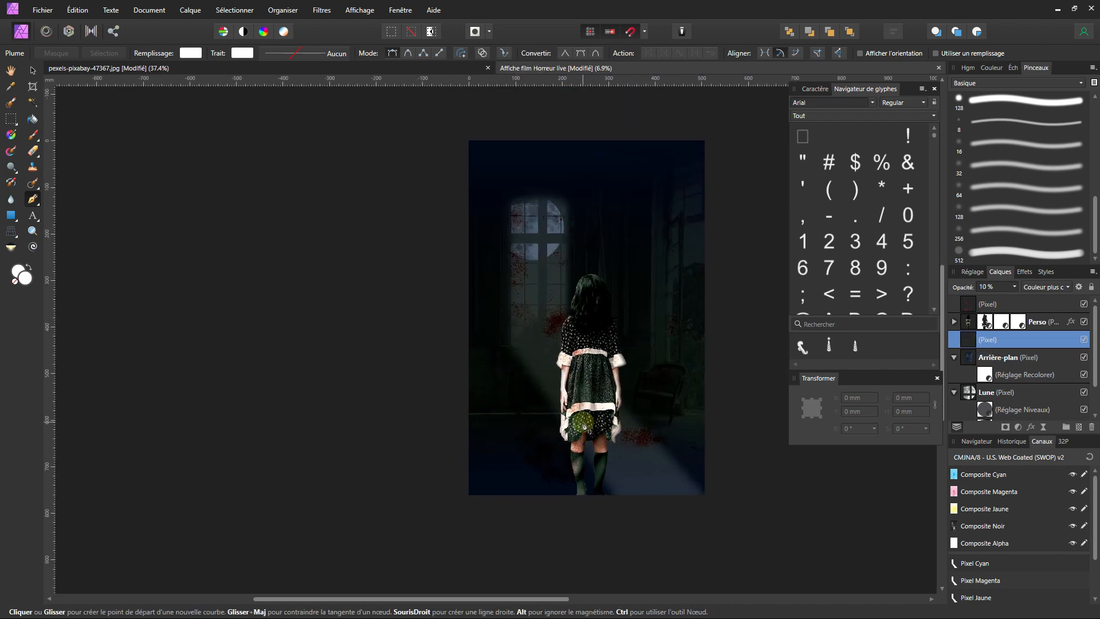
pyautogui.press('ctrl')
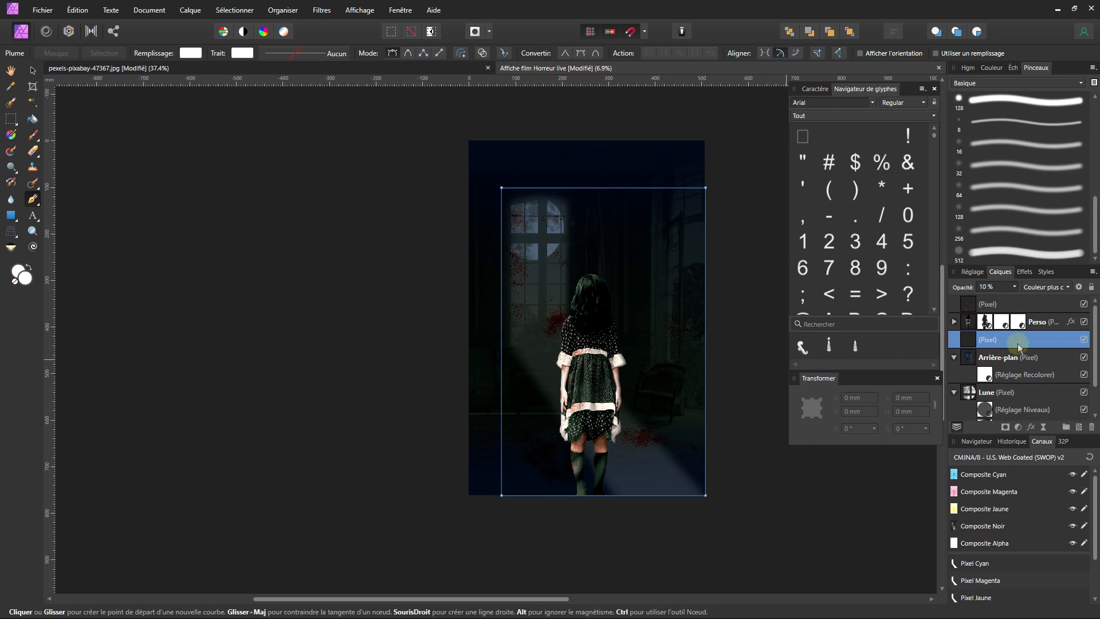
# - Collapse the Arrière-plan and Lune layers in the layer stack
pyautogui.click(954, 359)
pyautogui.click(954, 376)
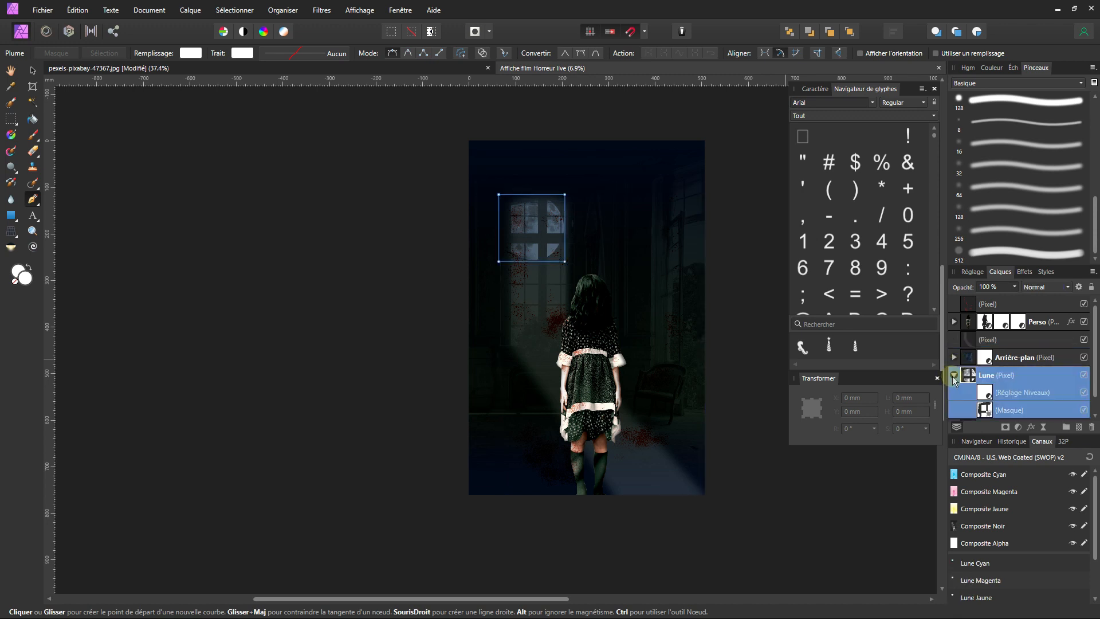
pyautogui.click(954, 377)
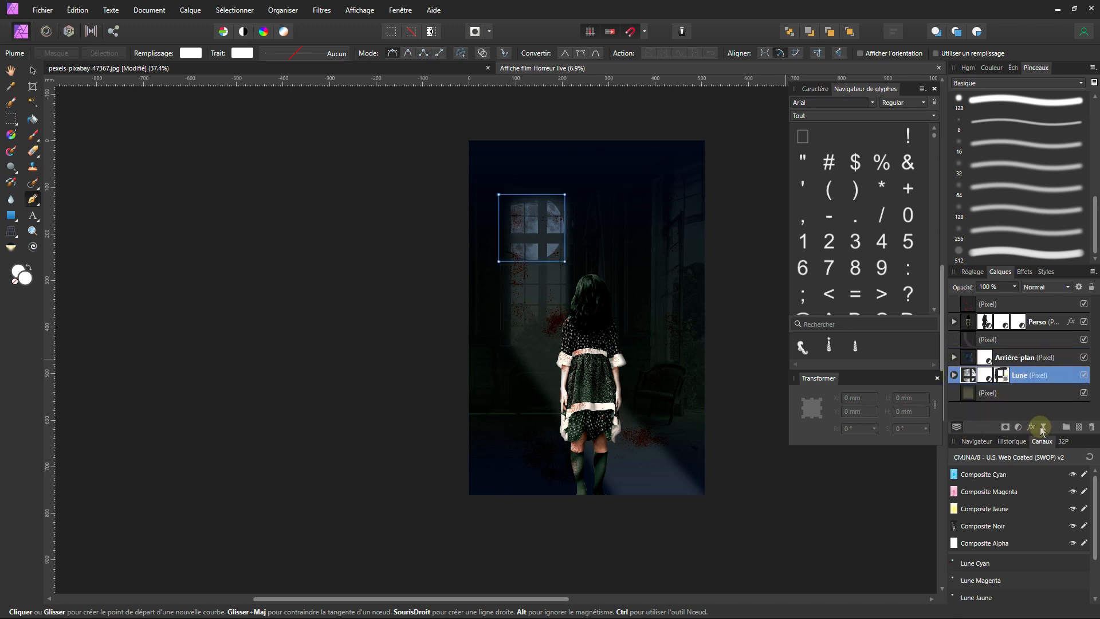
# - Add an artistic text reading "Le Dernier" near the top of the poster in the Bronx Bystreets font at about 277 pt
pyautogui.click(33, 216)
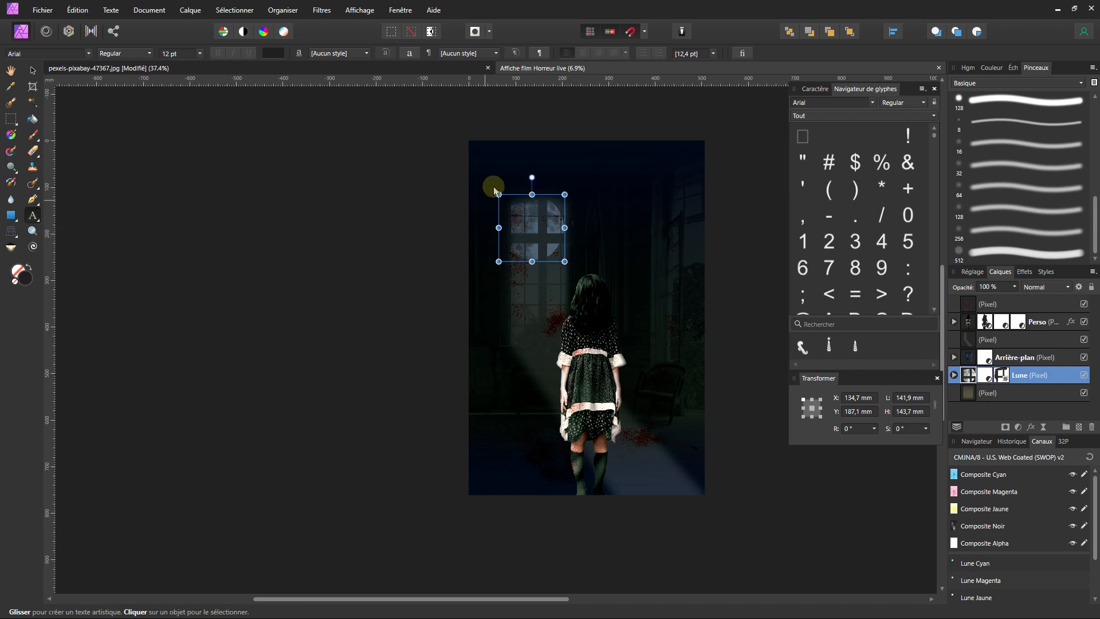
pyautogui.click(517, 167)
pyautogui.moveTo(583, 184); pyautogui.dragTo(601, 199)
pyautogui.click(86, 53)
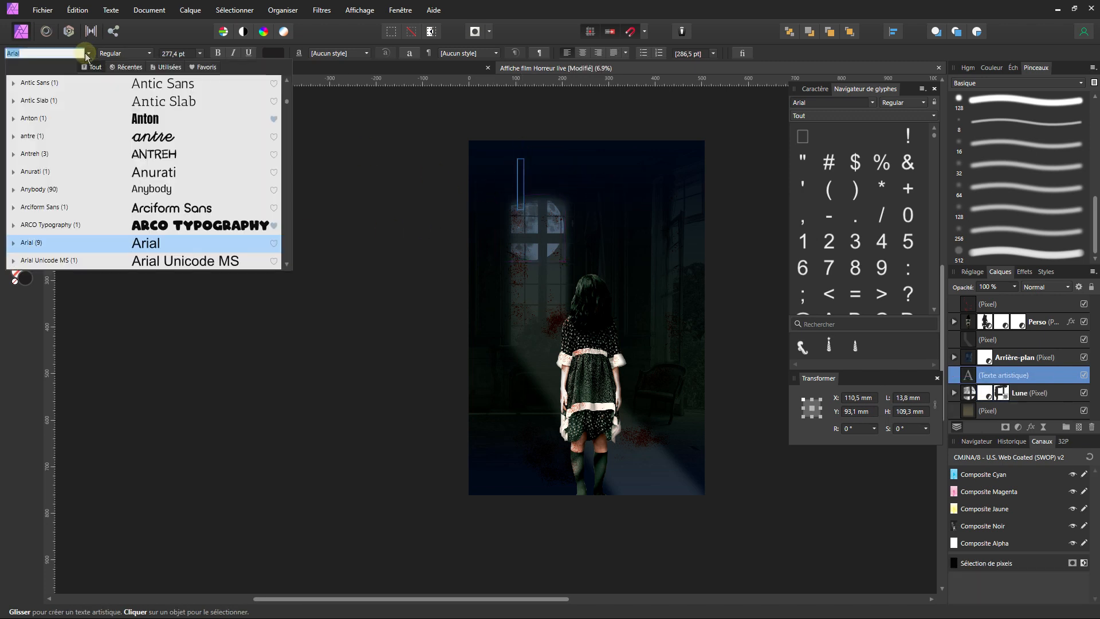
pyautogui.click(164, 67)
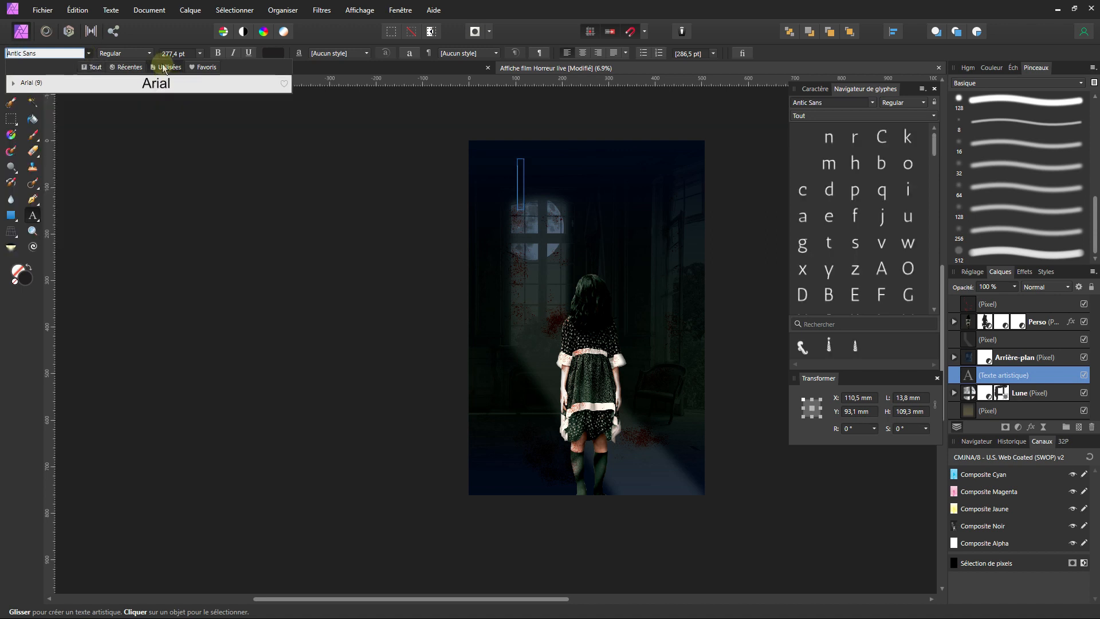
pyautogui.click(133, 69)
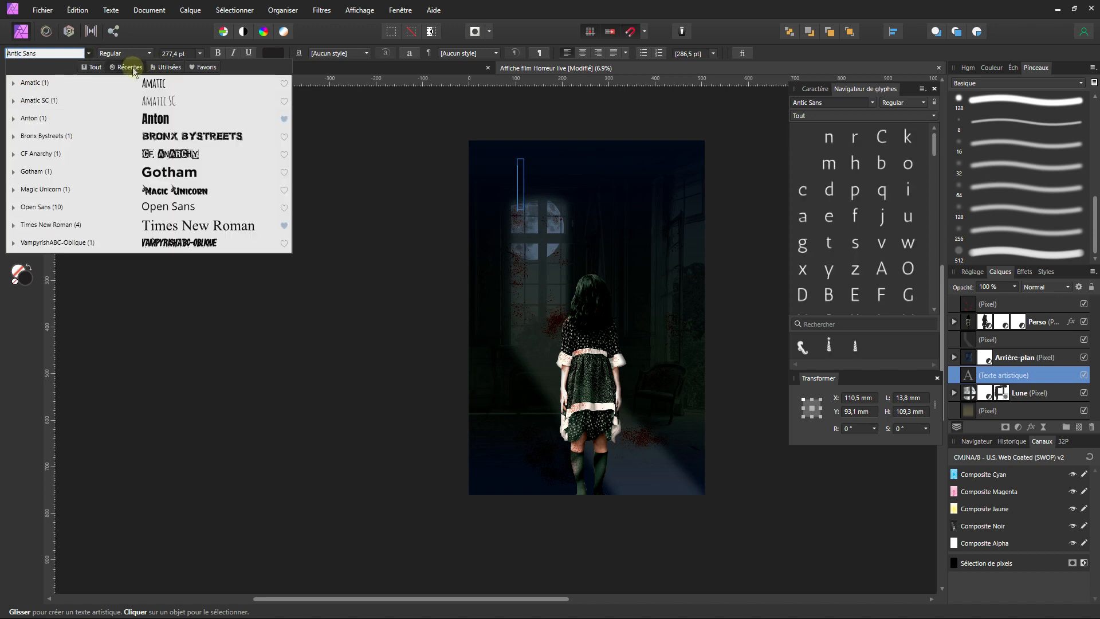
pyautogui.click(155, 136)
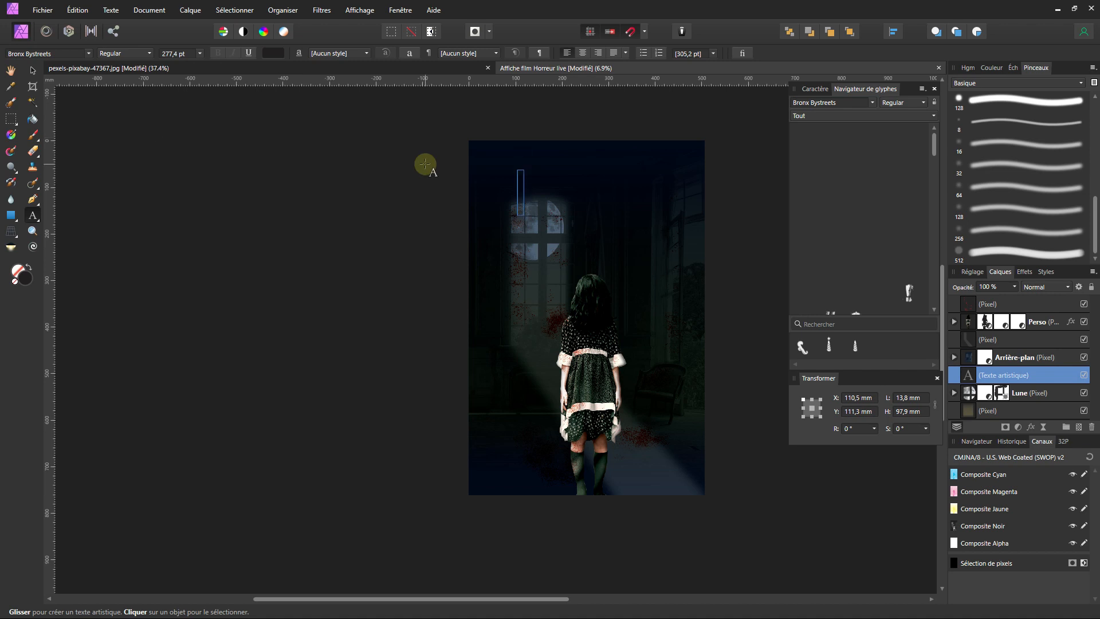
pyautogui.write('La')
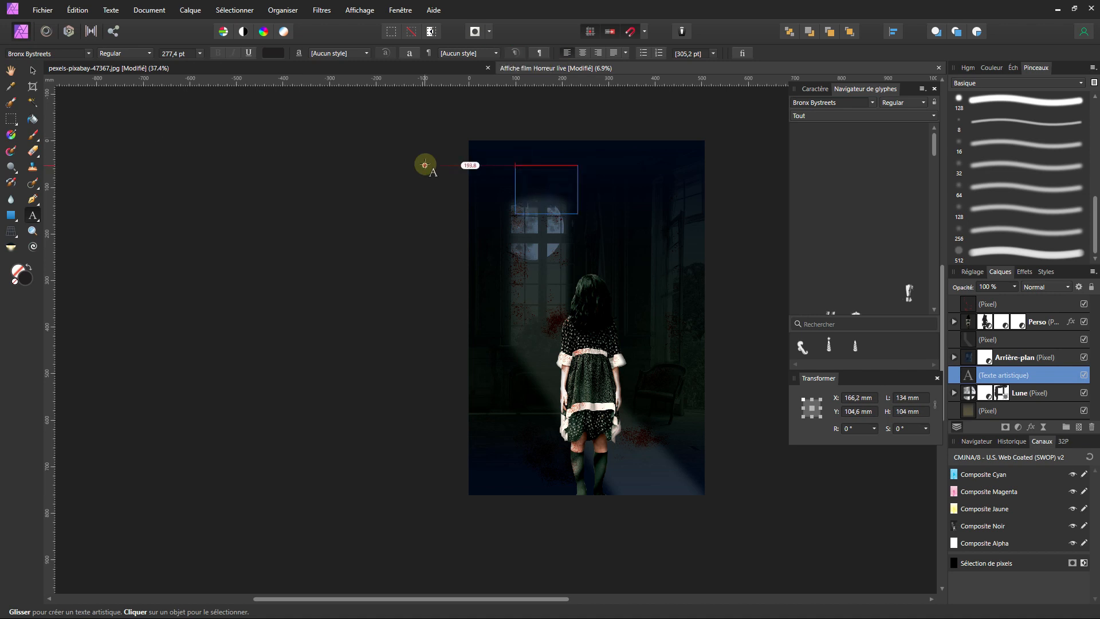
pyautogui.write(' Cauche')
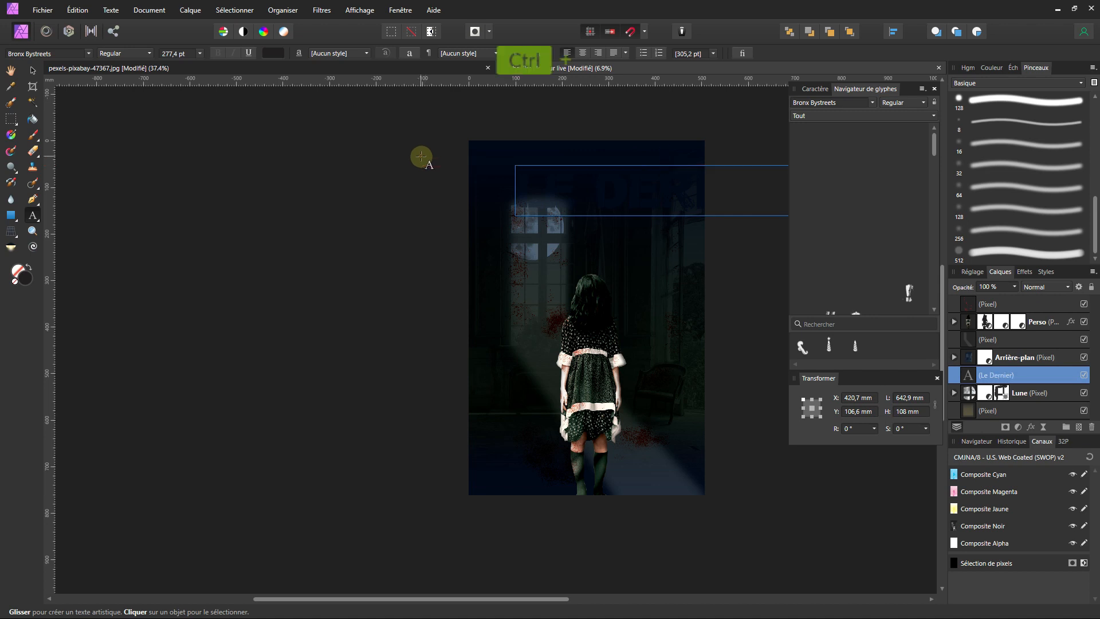
# - Colour the whole title text dark red with CMYK values M 97, J 72 and N 76
pyautogui.hotkey('ctrl', 'a')
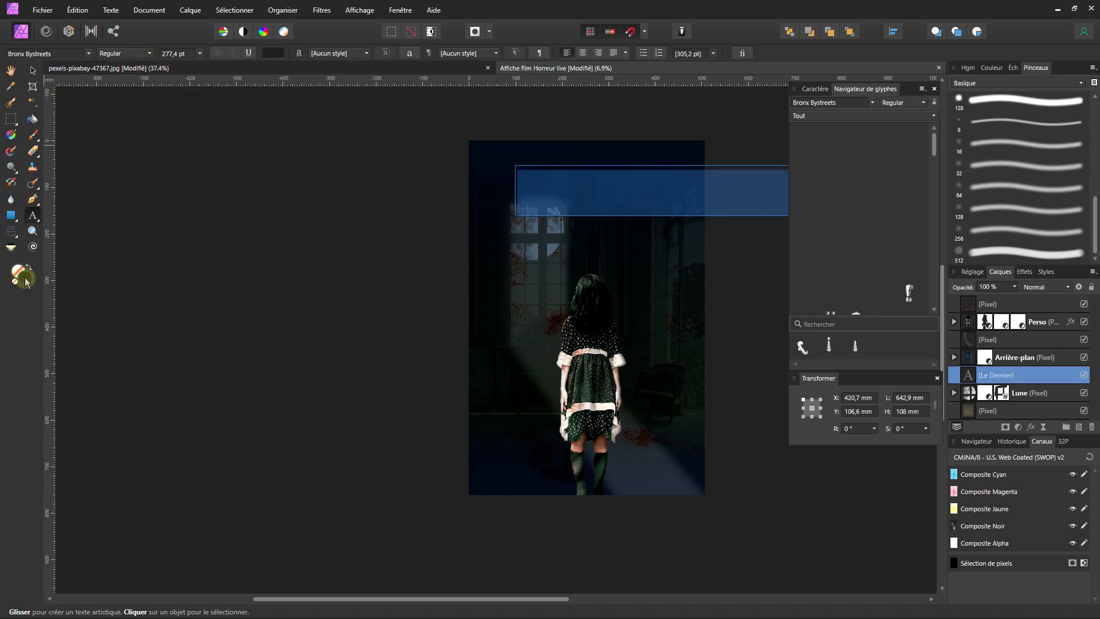
pyautogui.click(274, 55)
pyautogui.click(293, 125)
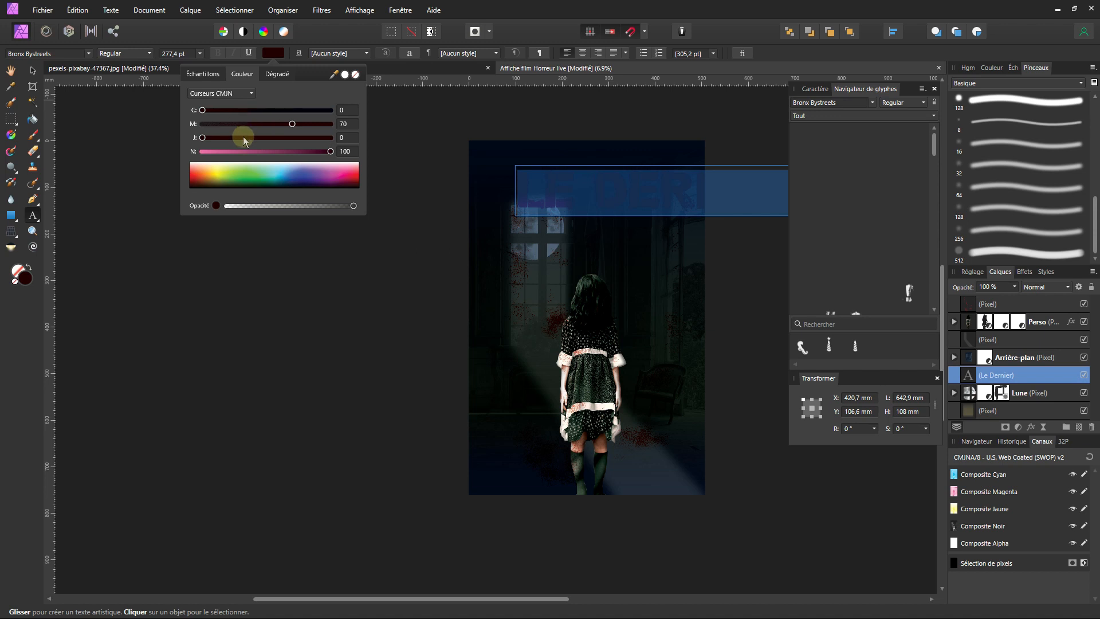
pyautogui.click(294, 138)
pyautogui.click(300, 151)
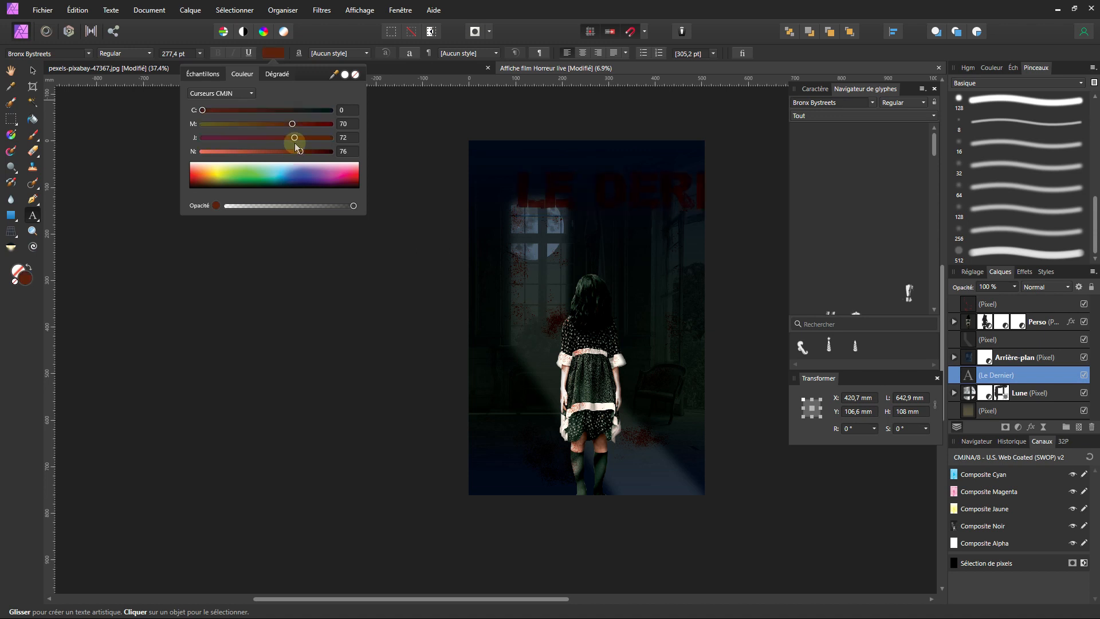
pyautogui.click(326, 124)
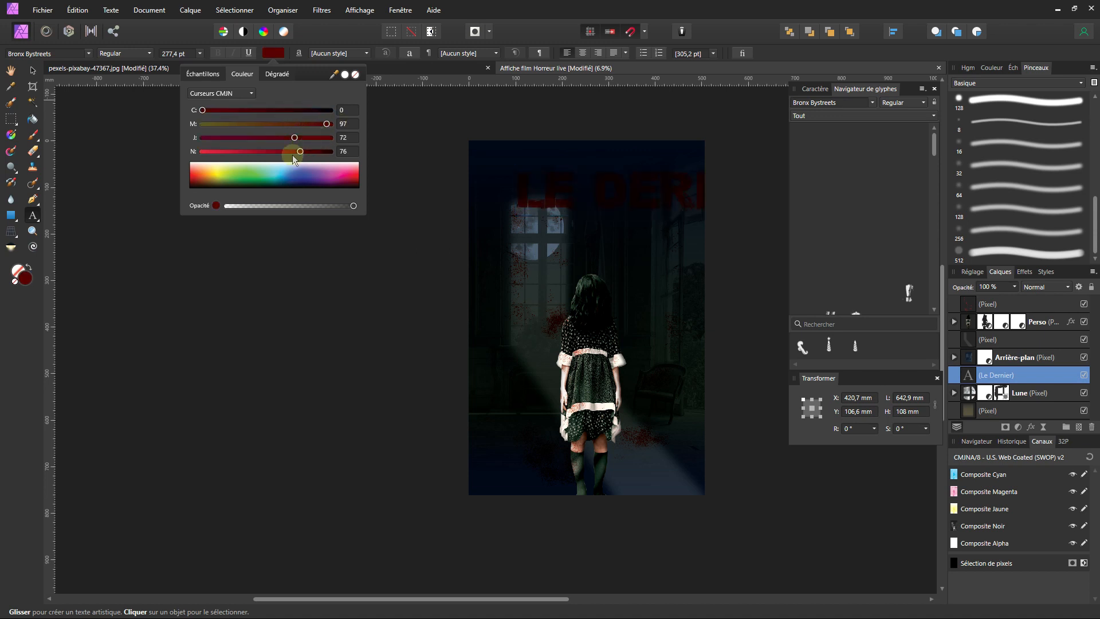
# - Move the title text layer to the top of the layer stack and set its colour to M 100, J 72, N 75
pyautogui.click(32, 70)
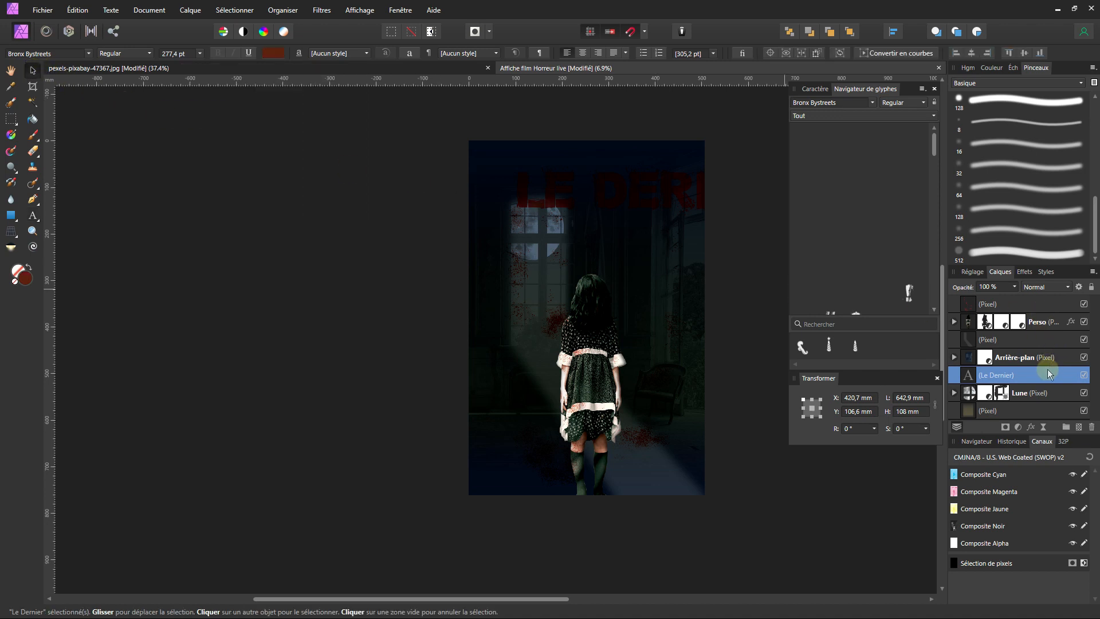
pyautogui.moveTo(1049, 374); pyautogui.dragTo(376, 109)
pyautogui.click(274, 53)
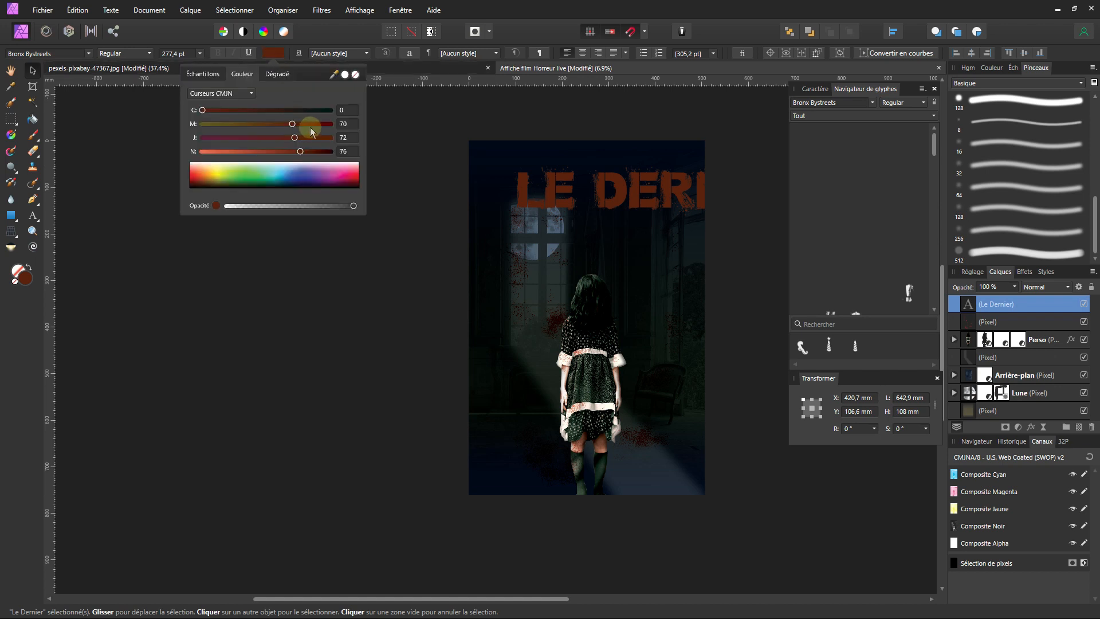
pyautogui.moveTo(311, 127); pyautogui.dragTo(331, 121)
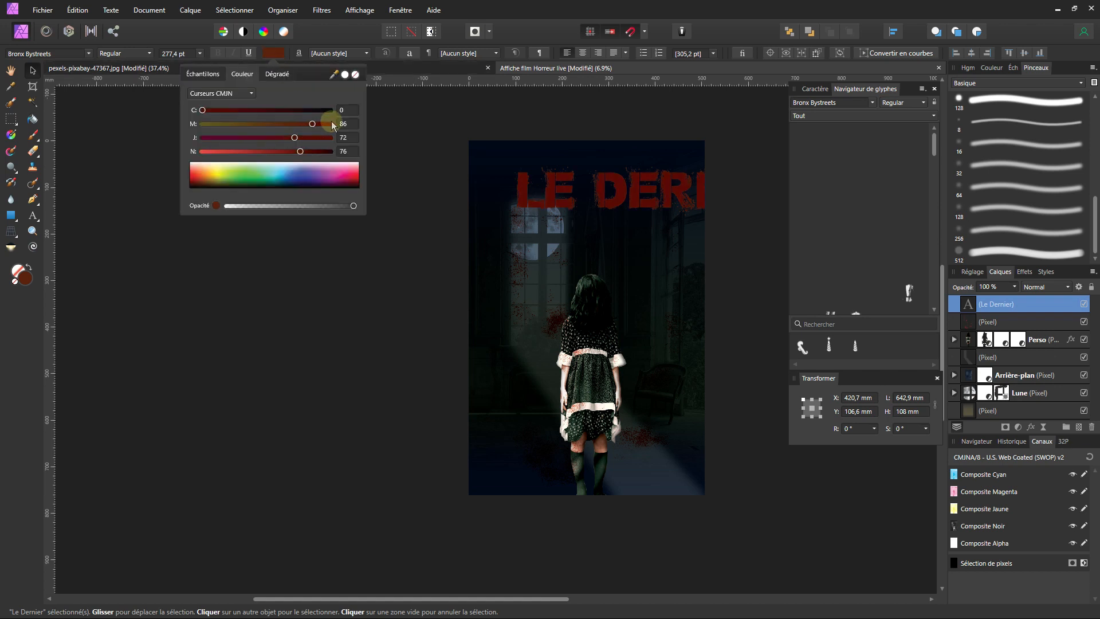
pyautogui.click(307, 151)
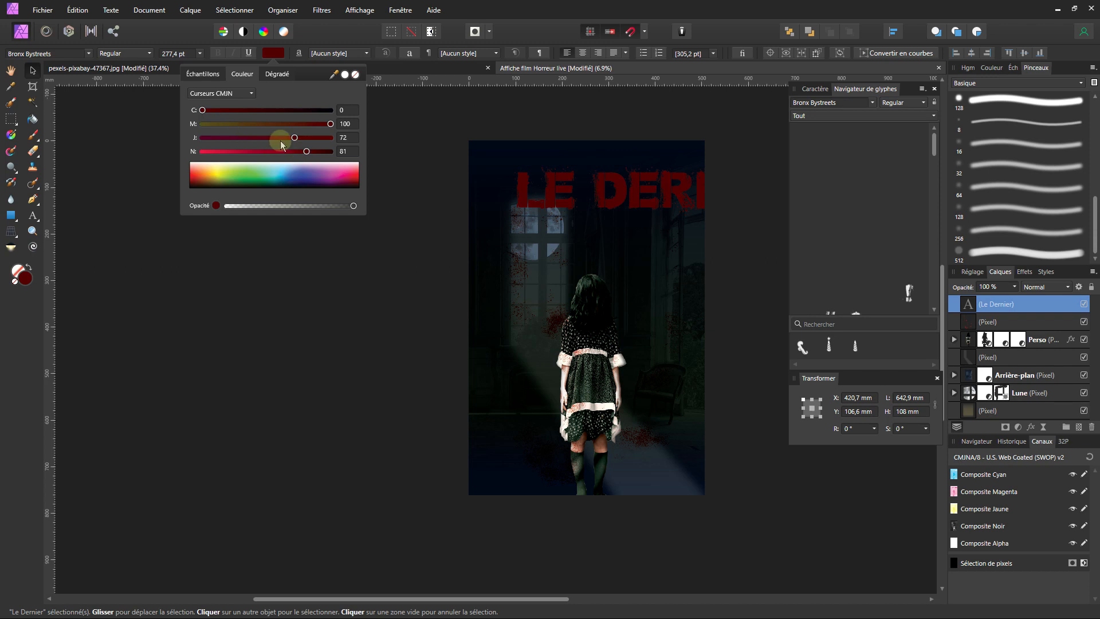
pyautogui.click(300, 153)
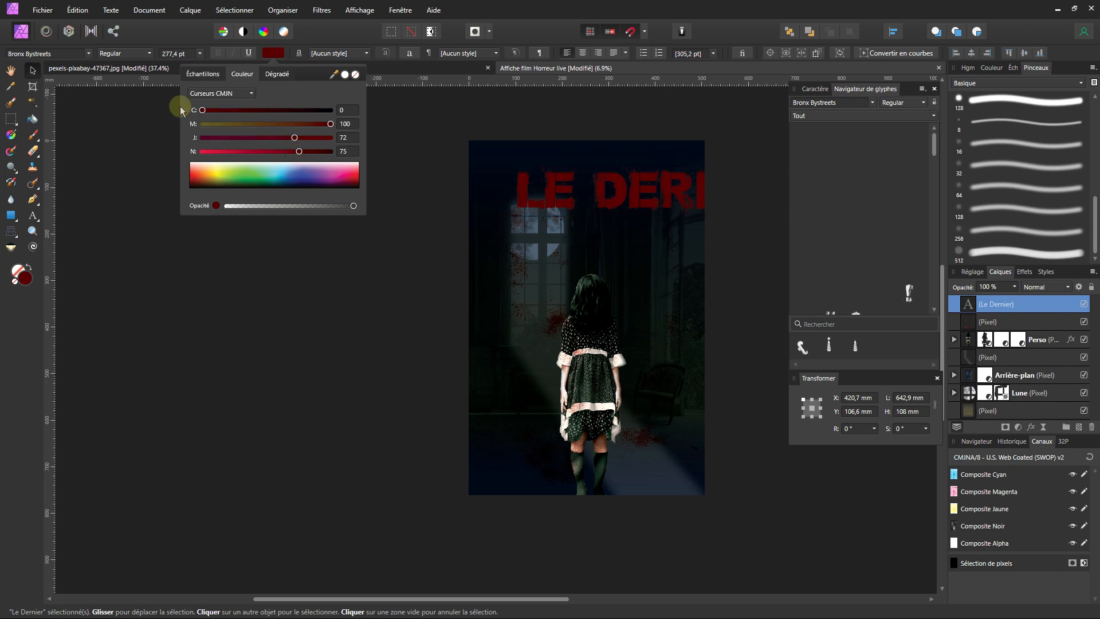
# - Scale the title down to about 403 mm wide, then break it into two centred lines, "Le" above "Dernier"
pyautogui.click(36, 71)
pyautogui.moveTo(515, 165); pyautogui.dragTo(515, 193)
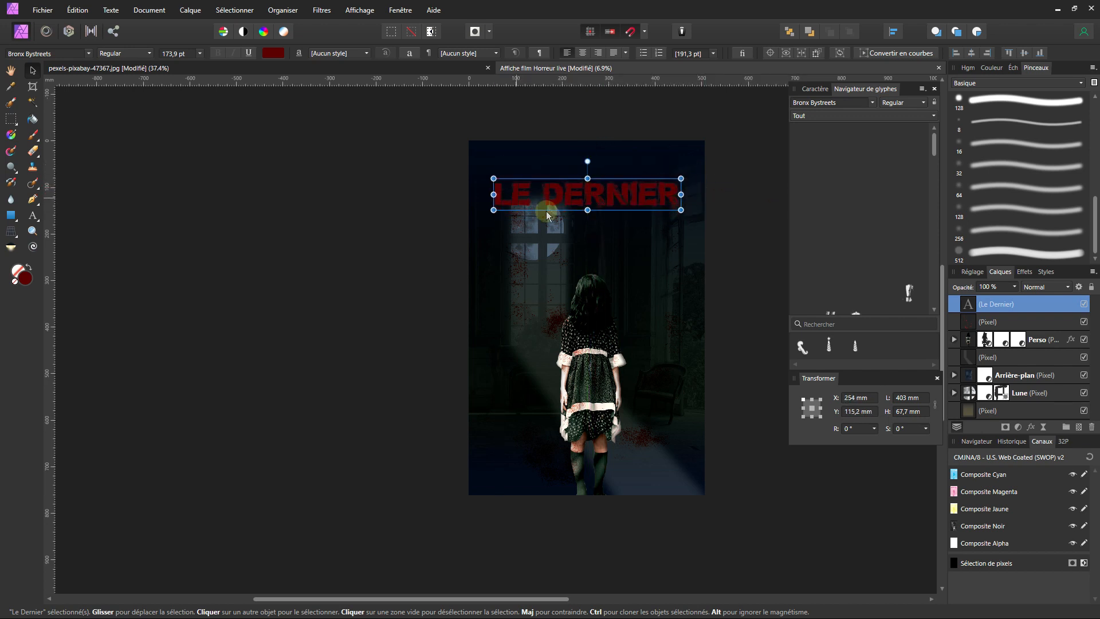
pyautogui.keyDown('ctrl'); pyautogui.scroll(1, 547, 197); pyautogui.keyUp('ctrl')
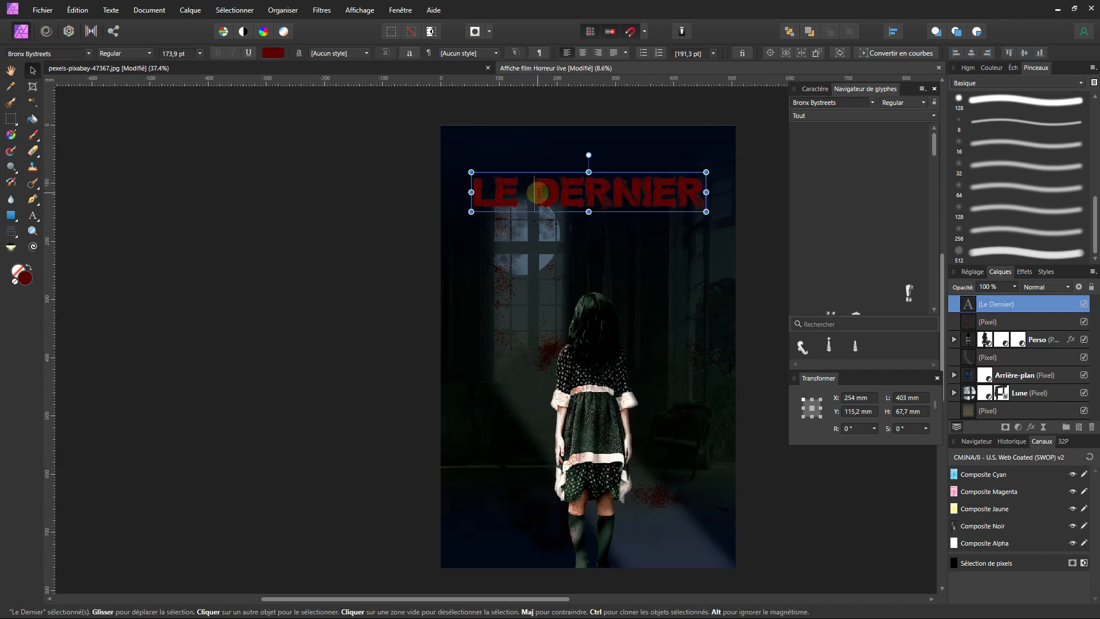
pyautogui.hotkey('shift', 'Return')
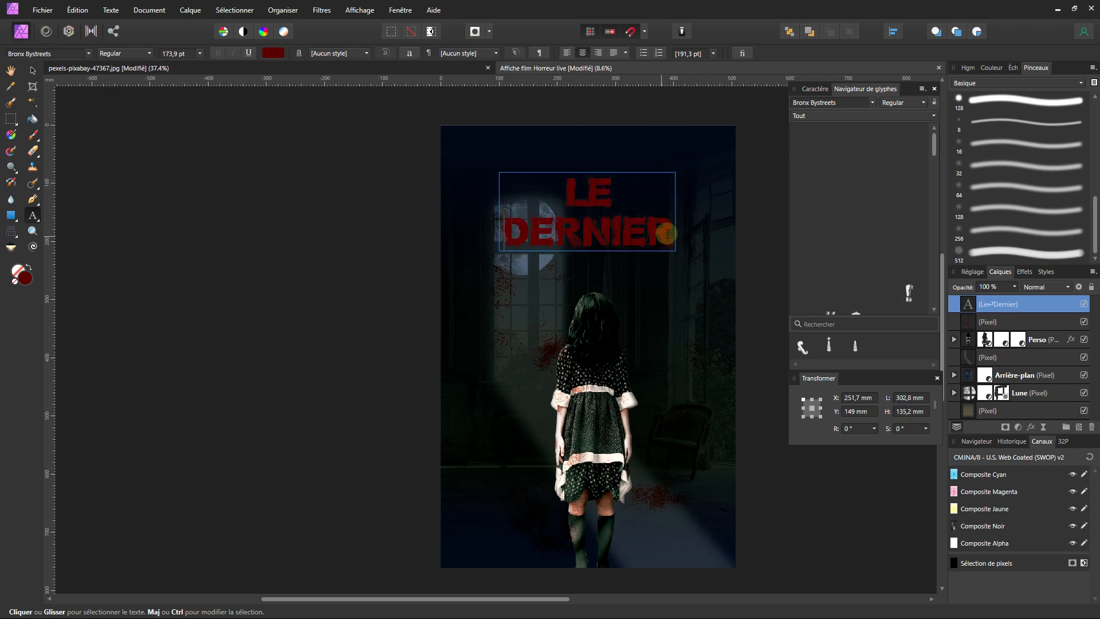
pyautogui.moveTo(668, 234); pyautogui.dragTo(515, 184)
pyautogui.press('Escape')
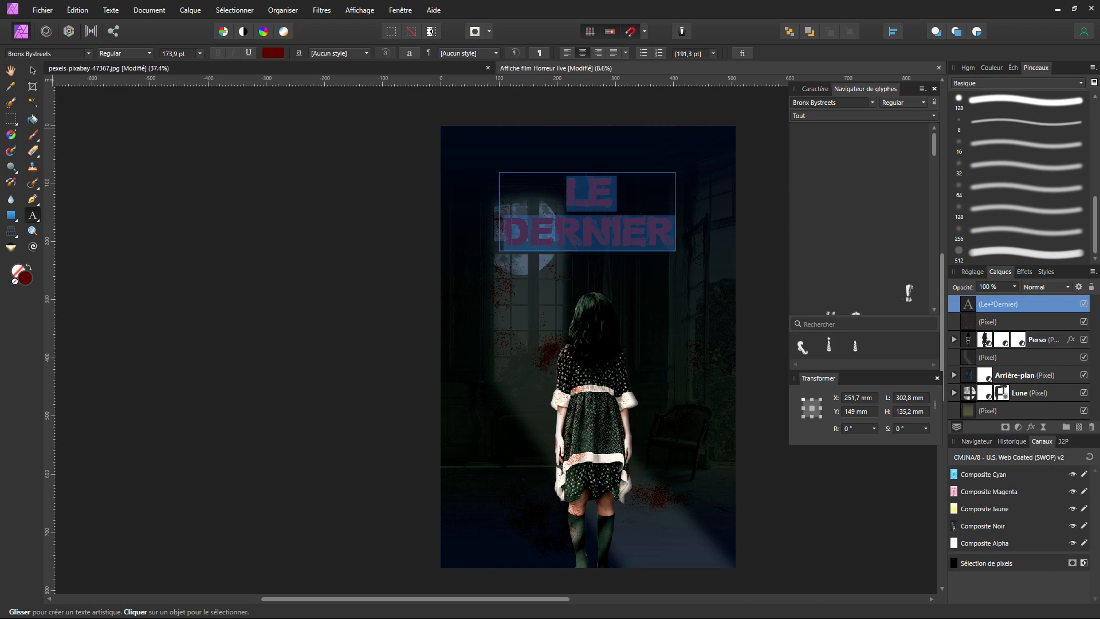
pyautogui.click(33, 70)
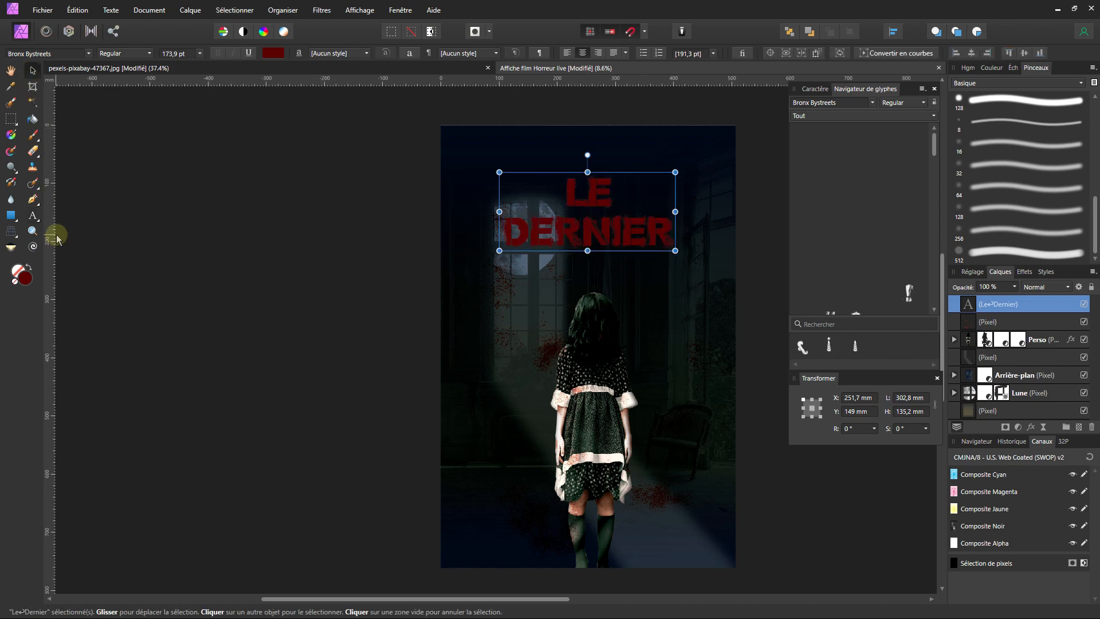
# - Add a separate text "31" in the same font, enlarge it to about 165 mm wide and centre it under the title
pyautogui.click(33, 218)
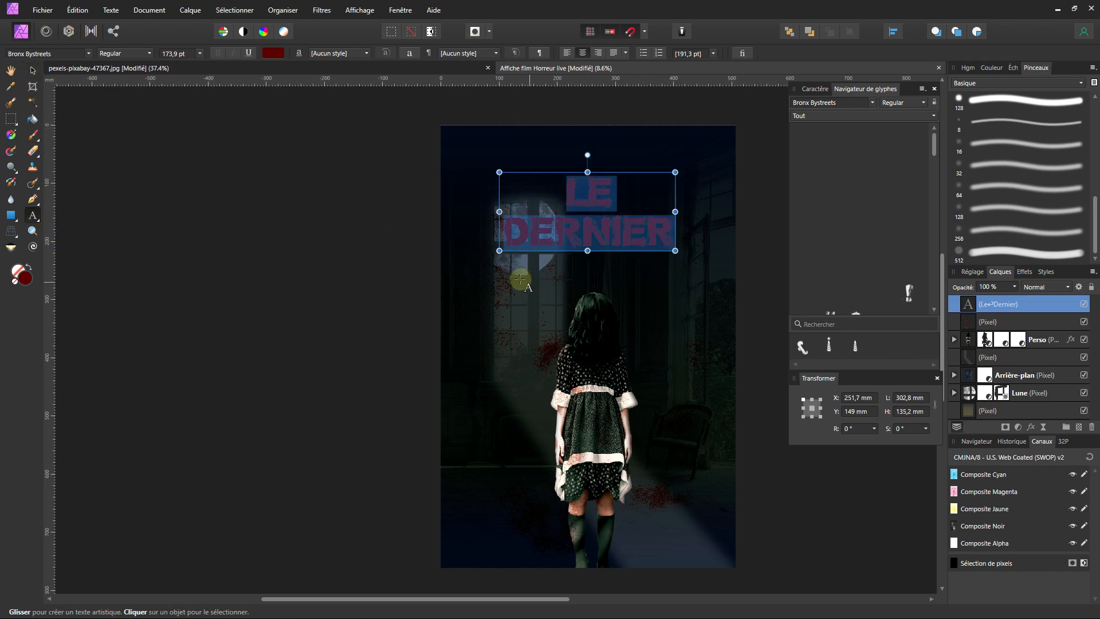
pyautogui.moveTo(519, 284); pyautogui.dragTo(532, 319)
pyautogui.write('3')
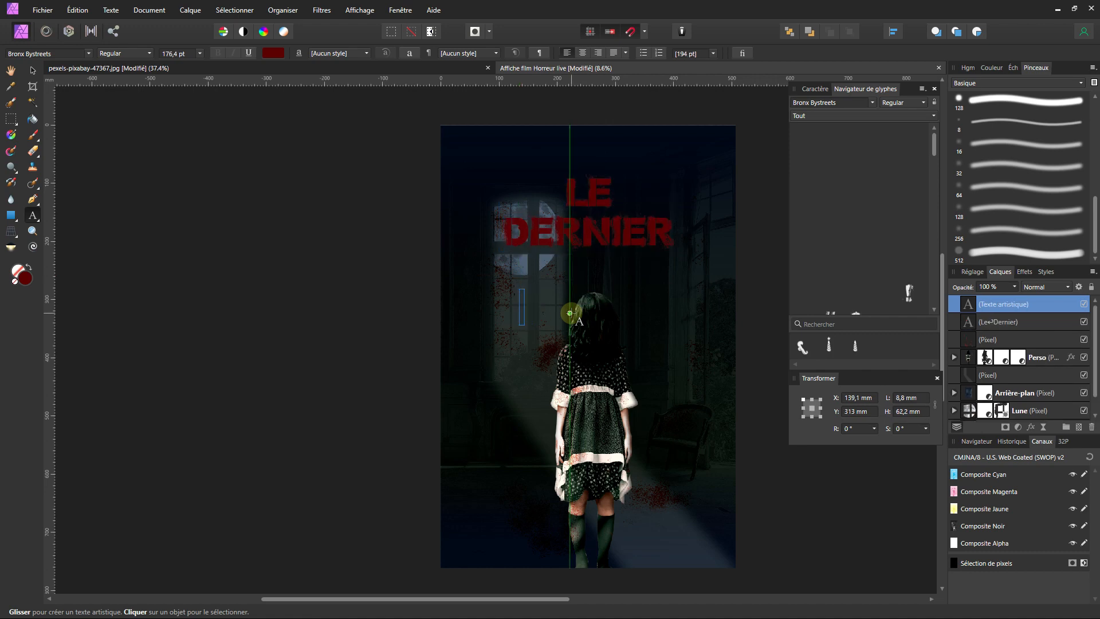
pyautogui.write('1')
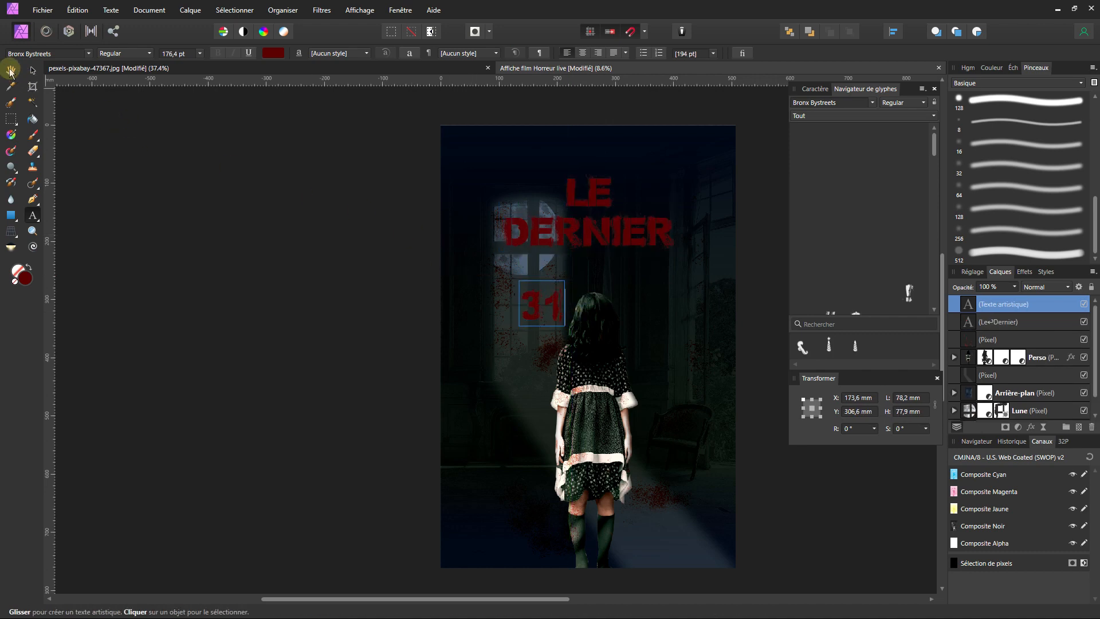
pyautogui.click(33, 70)
pyautogui.moveTo(564, 325); pyautogui.dragTo(615, 324)
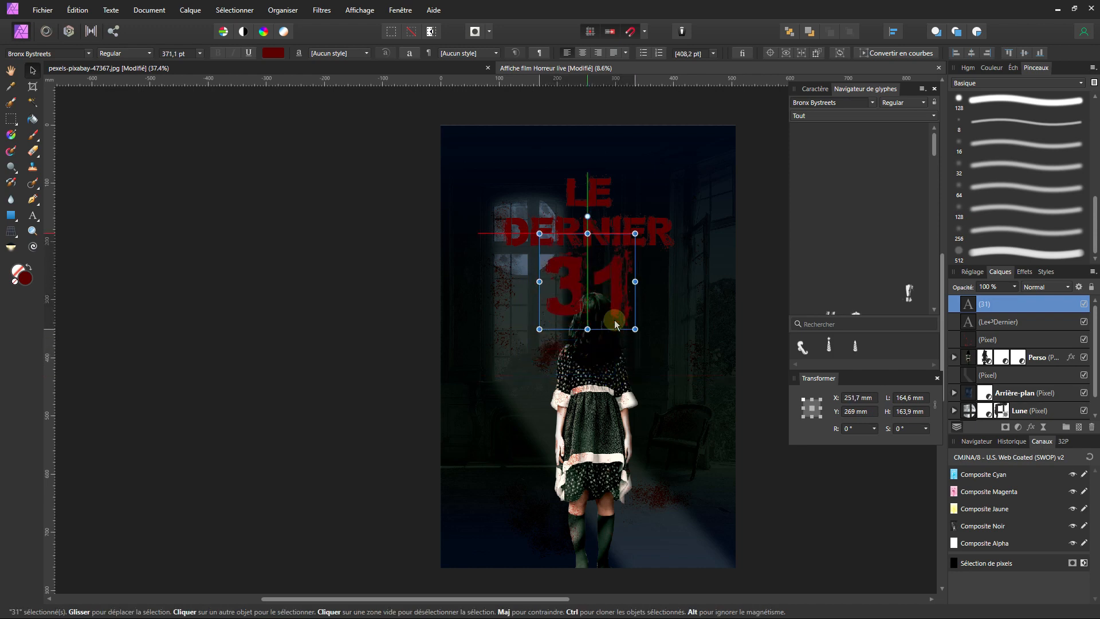
# - Move the "Le Dernier" and "31" texts together upward so they sit above the girl's head
pyautogui.keyDown('shift'); pyautogui.click(596, 213); pyautogui.keyUp('shift')
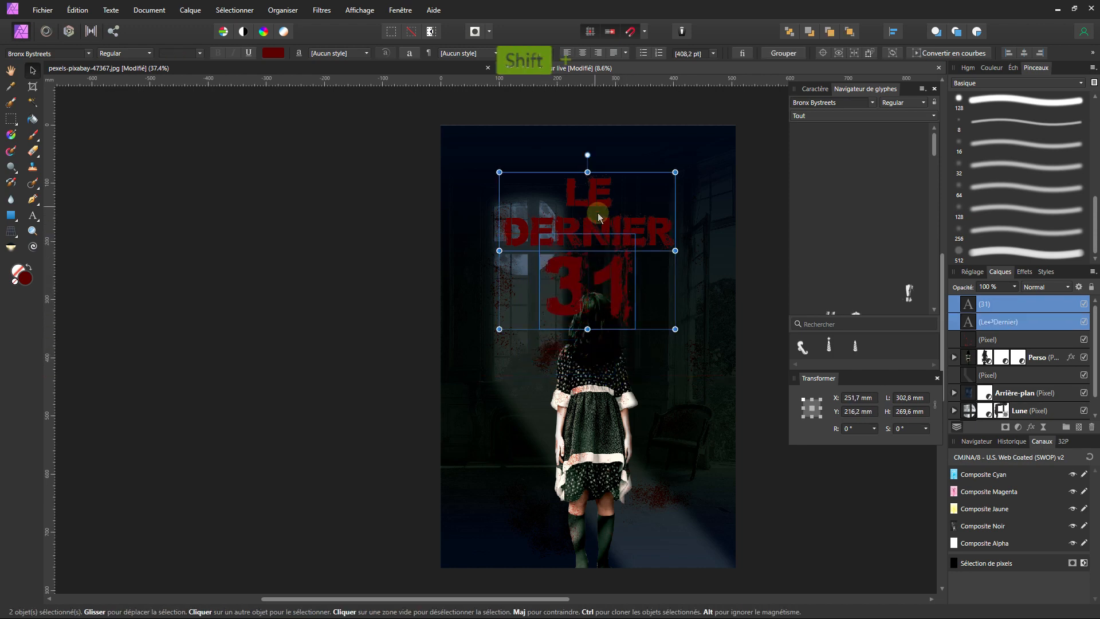
pyautogui.moveTo(598, 214)
pyautogui.mouseDown()
pyautogui.moveTo(598, 196)
pyautogui.moveTo(616, 192)
pyautogui.moveTo(599, 191)
pyautogui.moveTo(615, 189)
pyautogui.moveTo(605, 188)
pyautogui.moveTo(617, 199)
pyautogui.moveTo(600, 198)
pyautogui.moveTo(607, 204)
pyautogui.mouseUp()
pyautogui.click(631, 266)
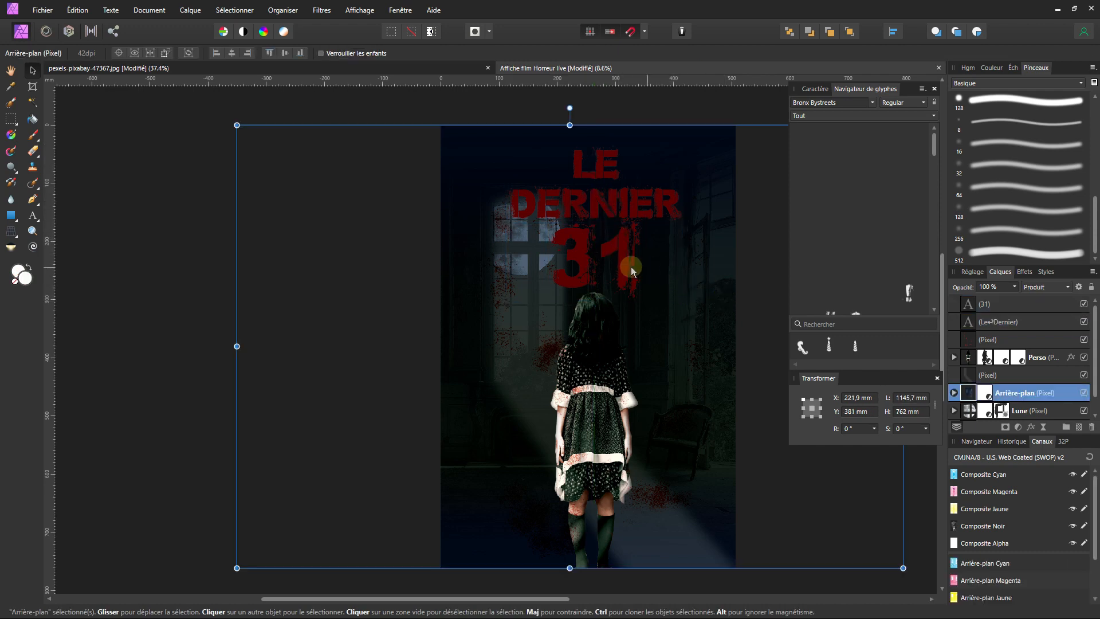
# - Shrink the "31" text to about 150 mm wide and the "Le Dernier" text to about 276 mm wide around its centre
pyautogui.click(628, 265)
pyautogui.scroll(2, 628, 266)
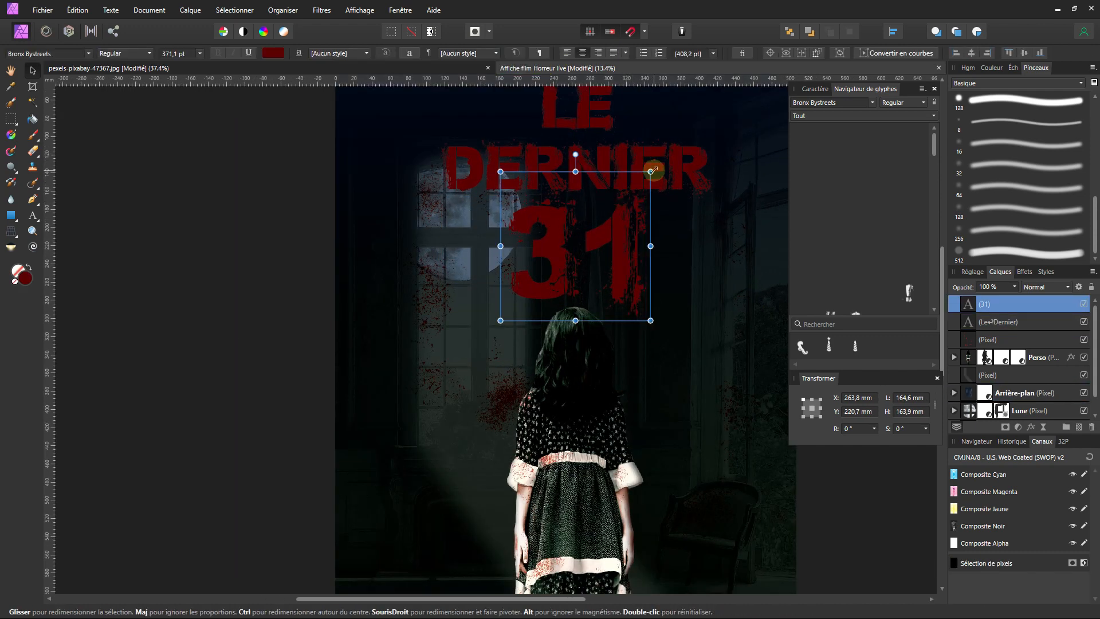
pyautogui.moveTo(650, 170); pyautogui.dragTo(638, 184)
pyautogui.click(652, 168)
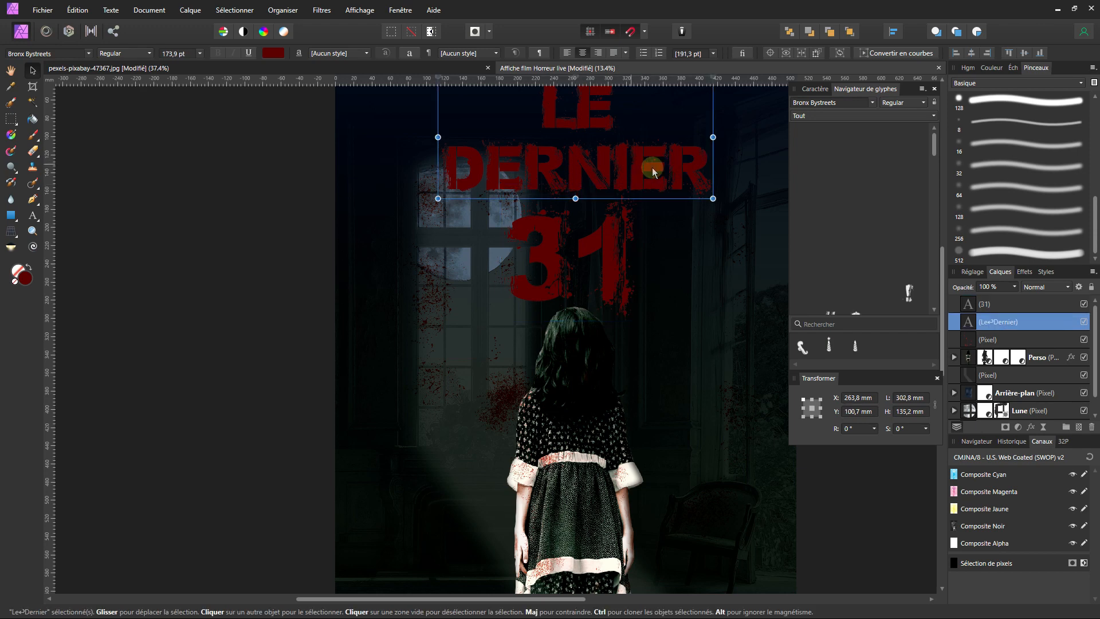
pyautogui.moveTo(707, 193); pyautogui.dragTo(700, 194)
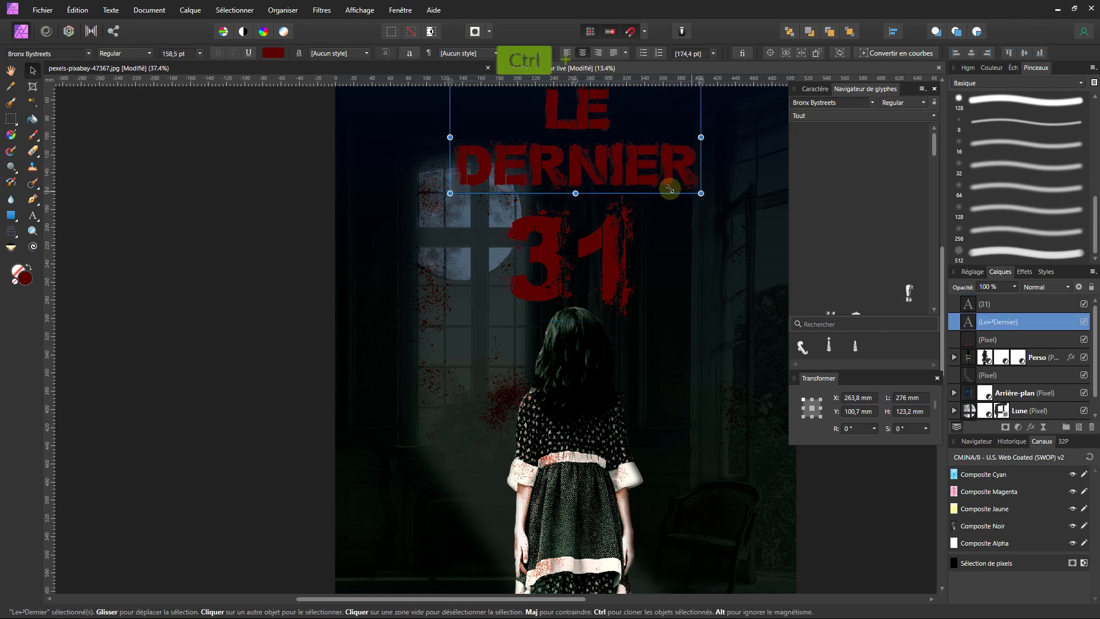
# - Group the "31" and "Le Dernier" text layers together
pyautogui.scroll(2, 612, 277)
pyautogui.click(612, 317)
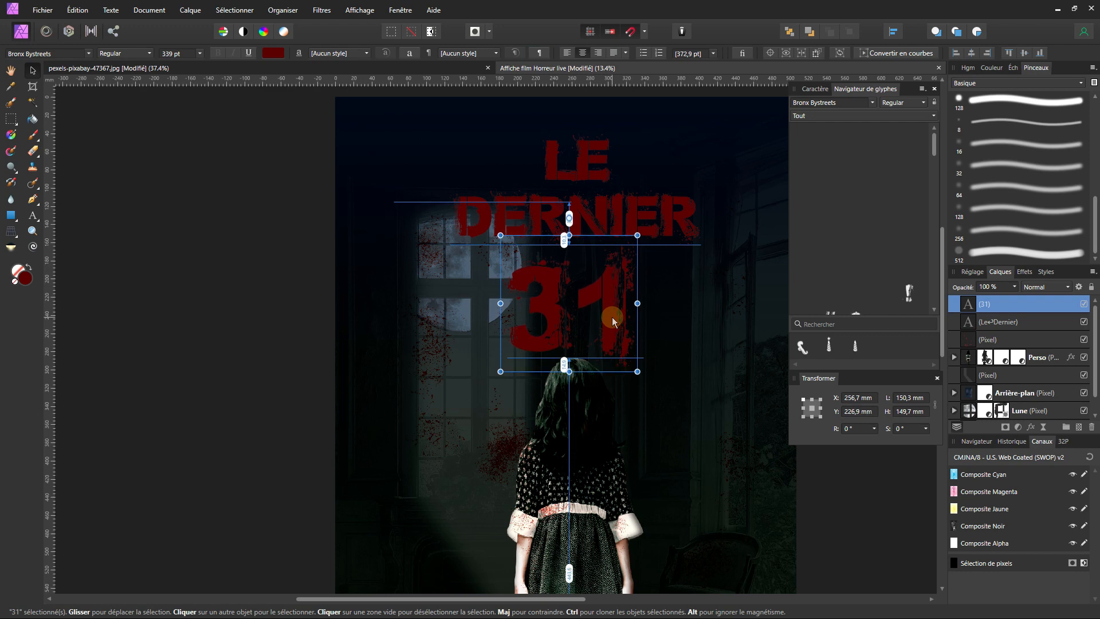
pyautogui.keyDown('shift'); pyautogui.click(628, 228); pyautogui.keyUp('shift')
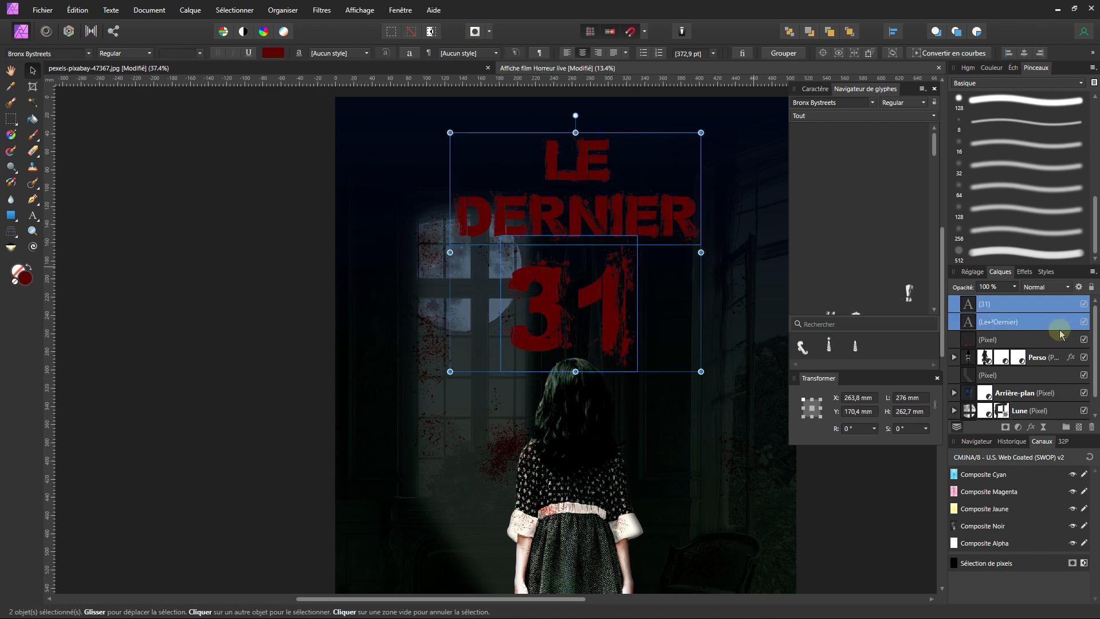
pyautogui.press('ctrl')
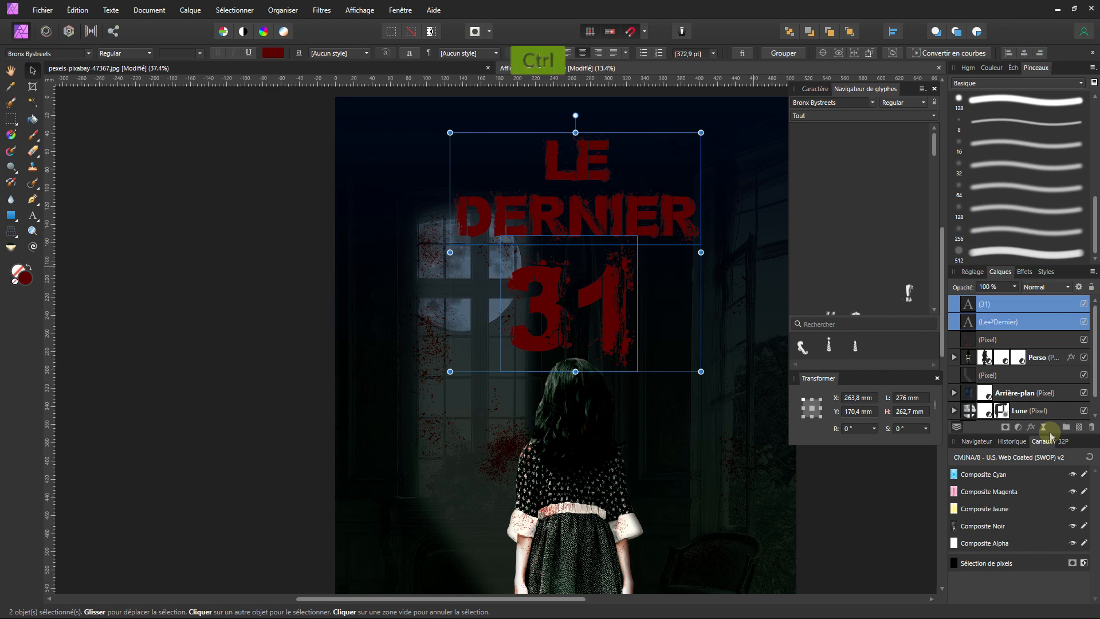
pyautogui.hotkey('ctrl', 'g')
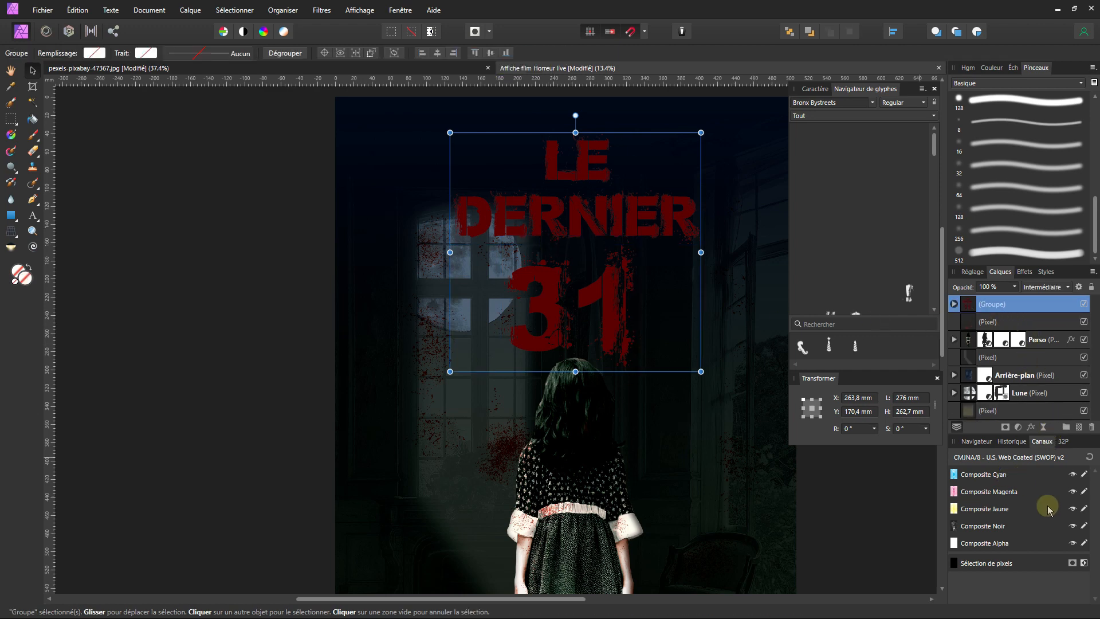
# - Give the title group an outer shadow with 18.5 px radius, 48.6 px offset and 270° angle, and raise its intensity
pyautogui.click(1031, 426)
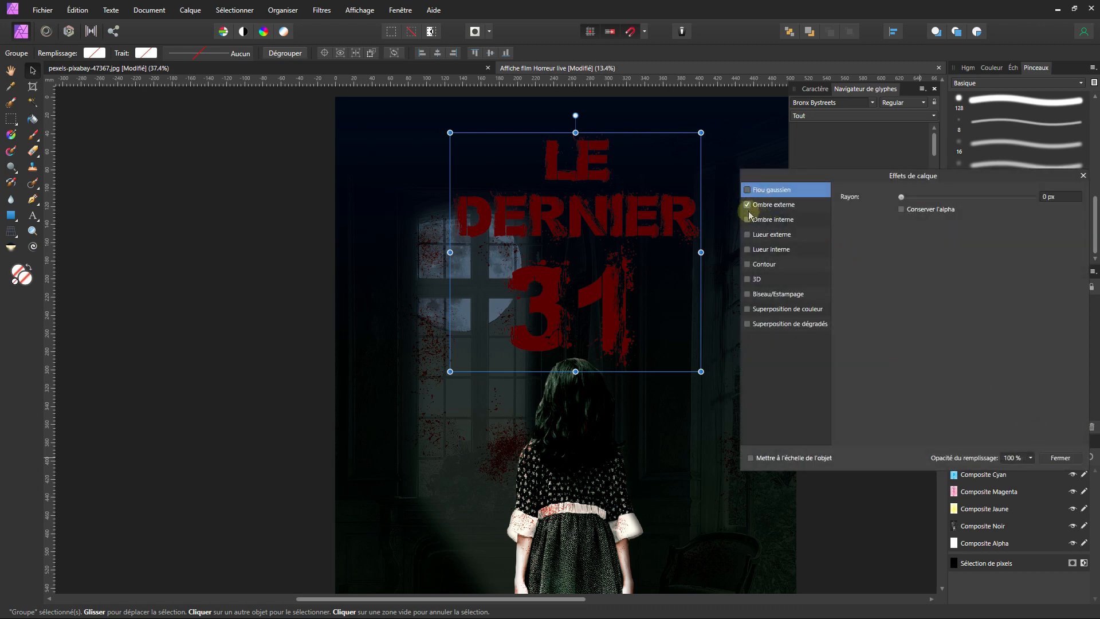
pyautogui.click(784, 207)
pyautogui.moveTo(938, 223); pyautogui.dragTo(992, 244)
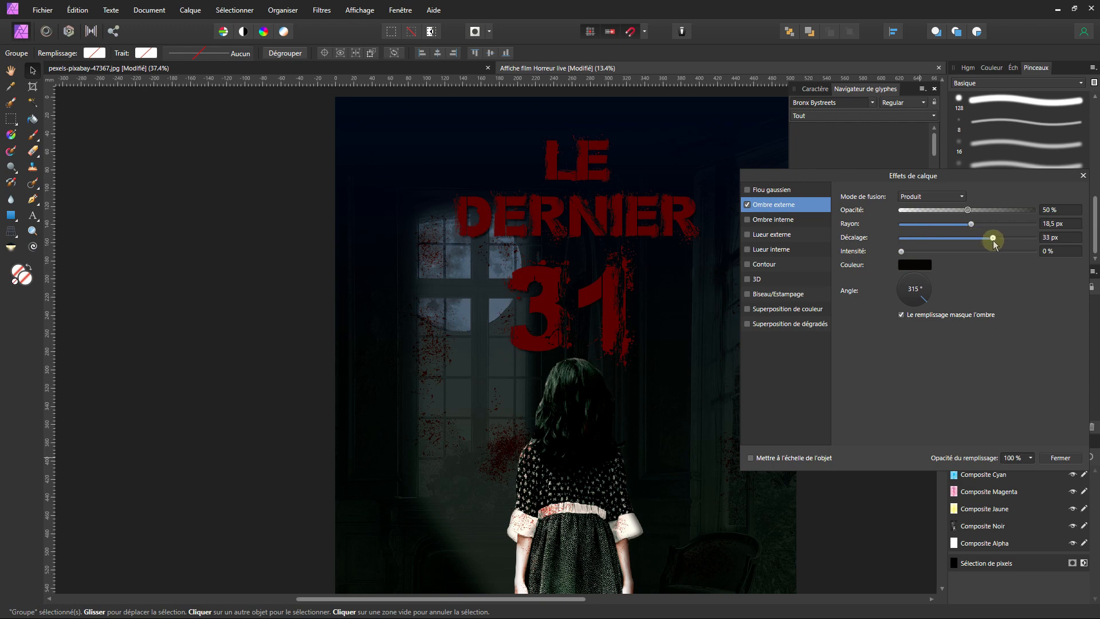
pyautogui.moveTo(1000, 242); pyautogui.dragTo(1017, 238)
pyautogui.moveTo(914, 292); pyautogui.dragTo(914, 308)
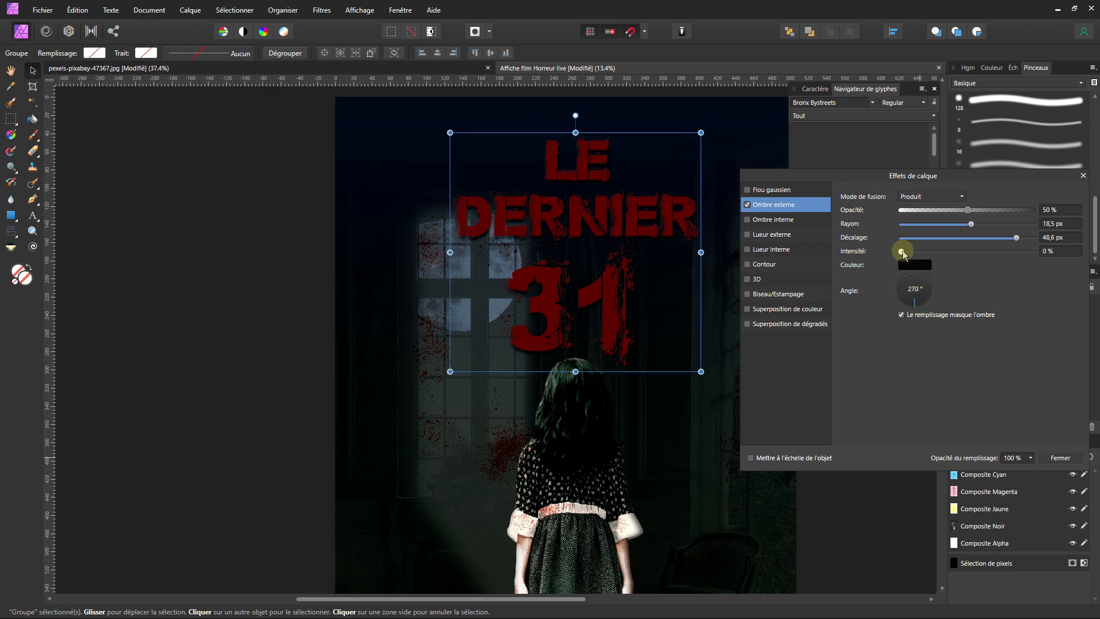
pyautogui.moveTo(902, 251); pyautogui.dragTo(938, 253)
# - Add a 3D effect to the title group with a 7.3 px radius and 19% specular
pyautogui.click(747, 250)
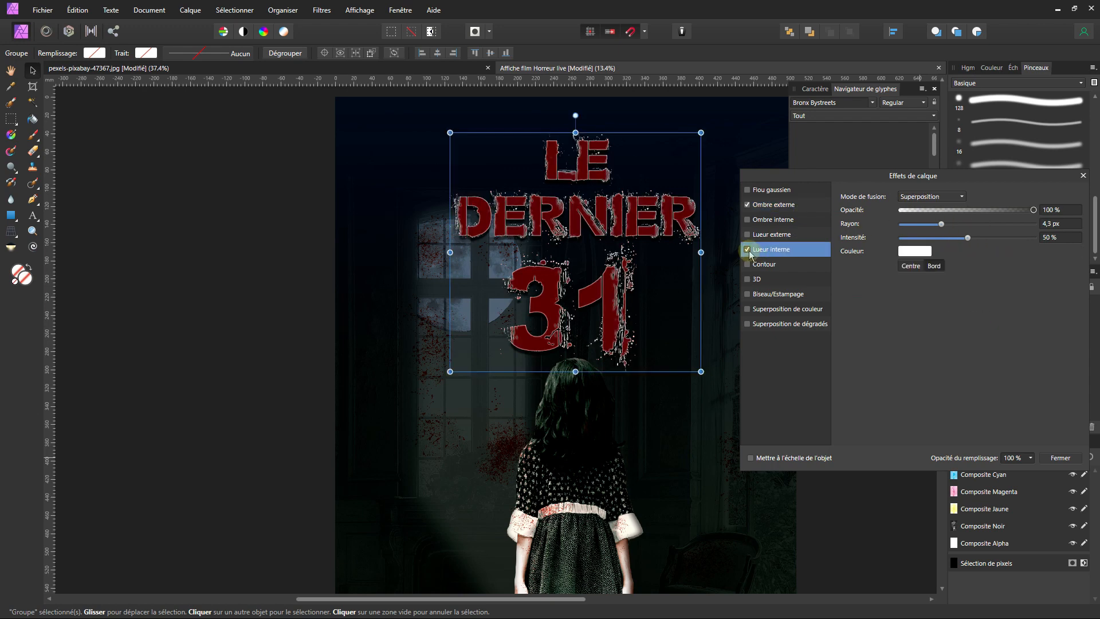
pyautogui.click(747, 281)
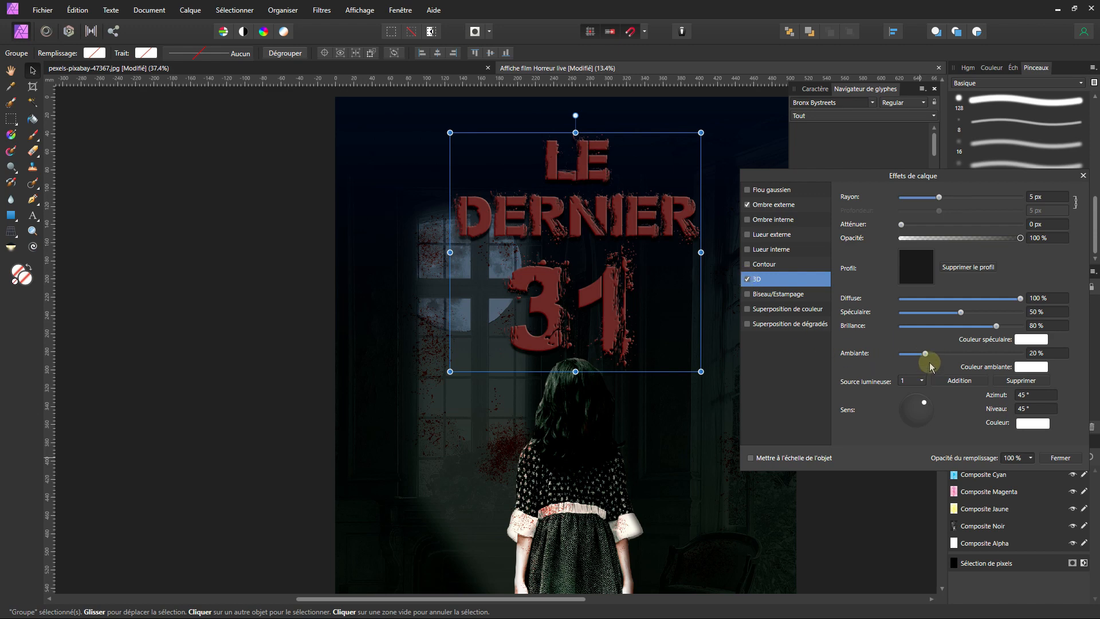
pyautogui.moveTo(939, 197)
pyautogui.mouseDown()
pyautogui.moveTo(909, 200)
pyautogui.moveTo(963, 202)
pyautogui.moveTo(946, 200)
pyautogui.mouseUp()
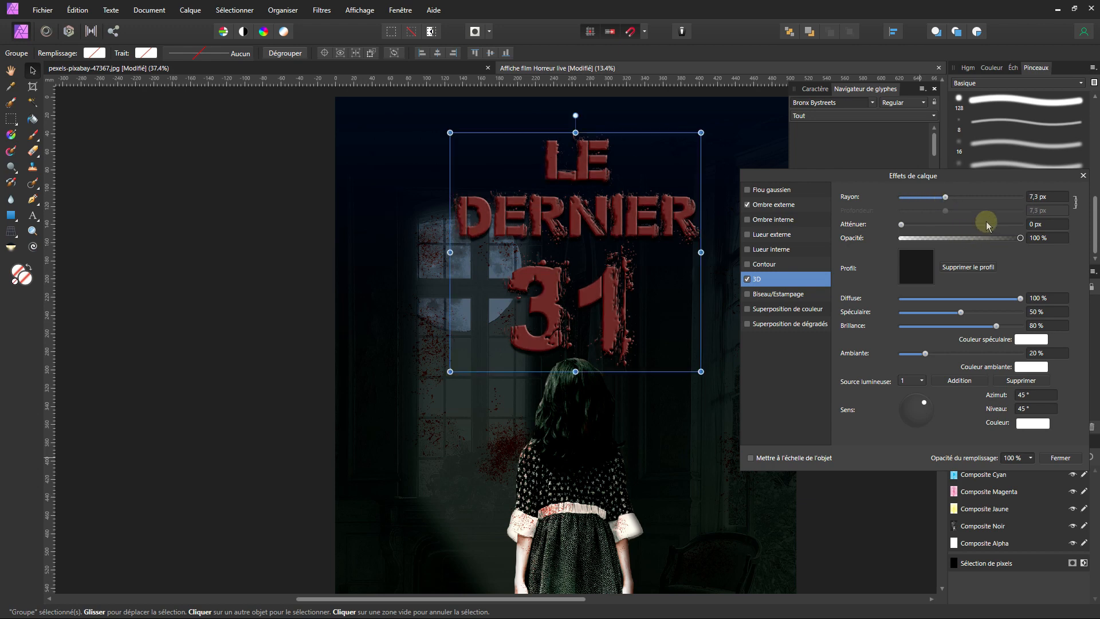
pyautogui.moveTo(996, 307); pyautogui.dragTo(1095, 300)
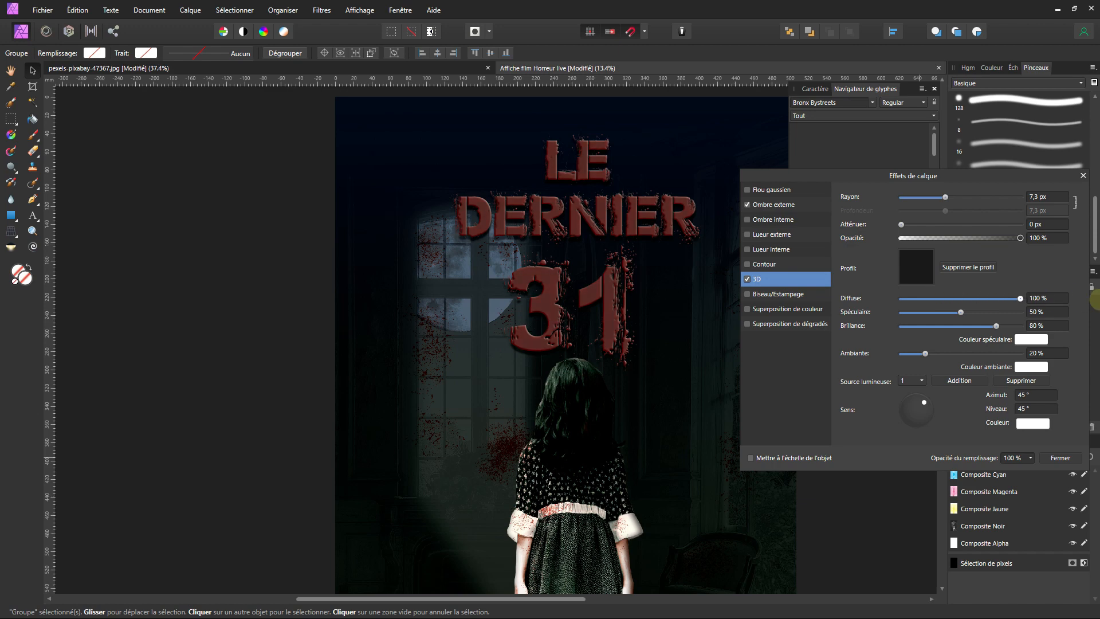
pyautogui.moveTo(961, 312); pyautogui.dragTo(925, 314)
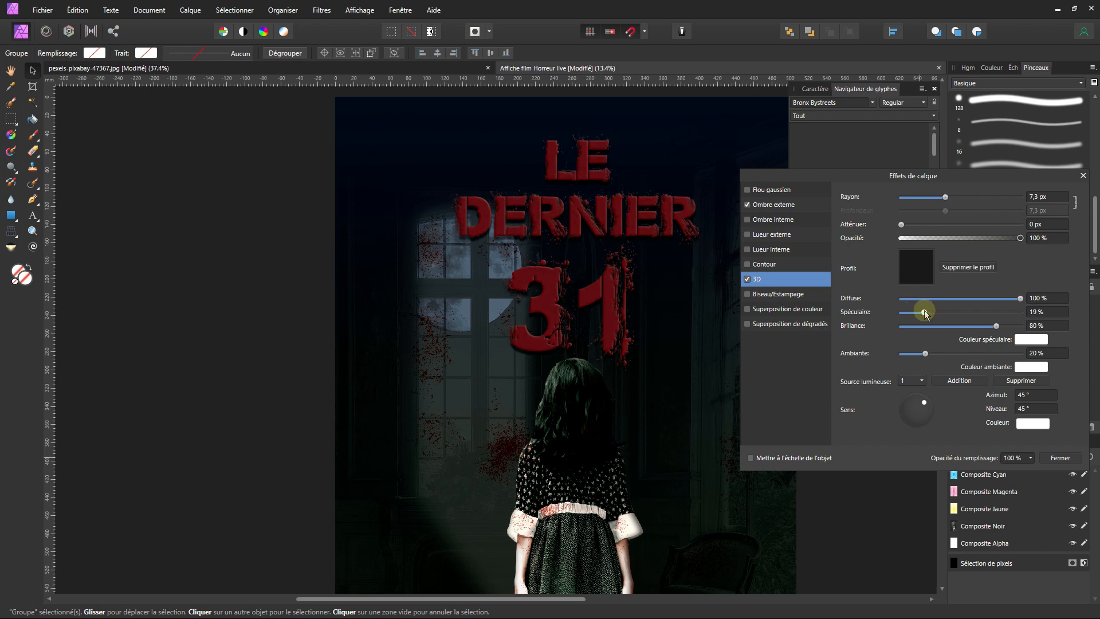
pyautogui.click(1060, 457)
# - Place the image pngfind.com-movie-poster-credits-png-1970563.png at its default size and move it over the girl's legs at the poster's bottom
pyautogui.press('ctrl')
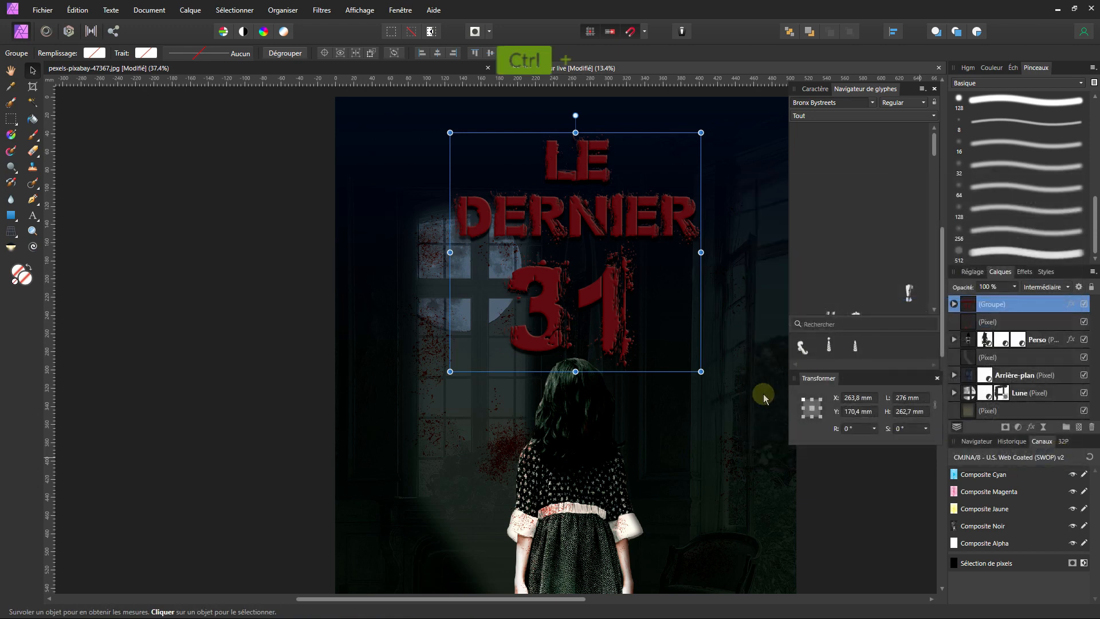
pyautogui.scroll(-2, 642, 411)
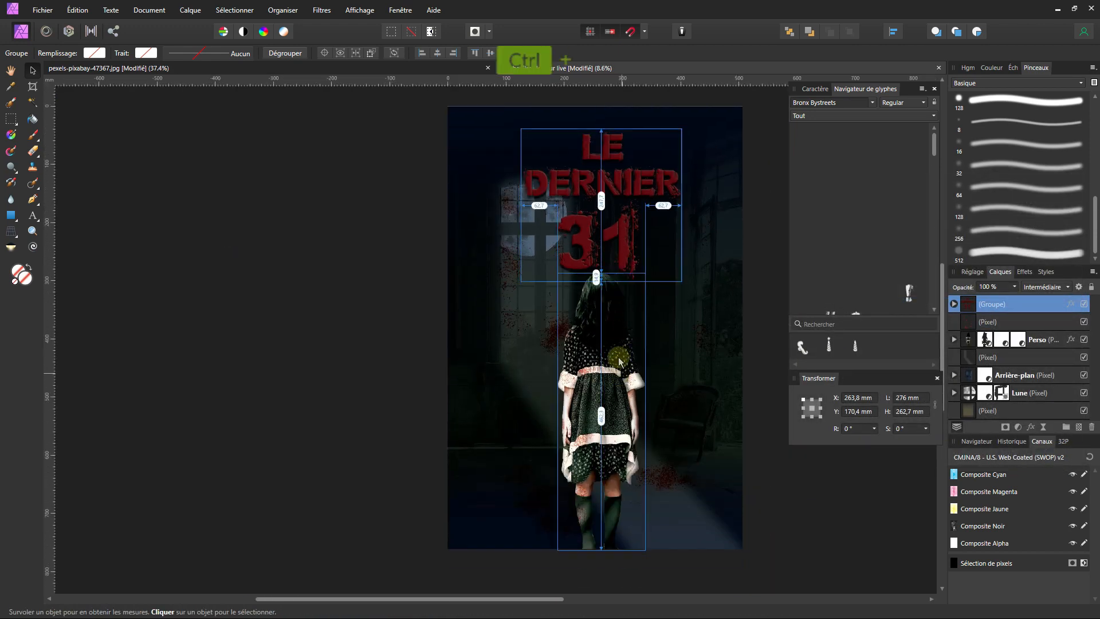
pyautogui.scroll(2, 613, 344)
pyautogui.click(271, 152)
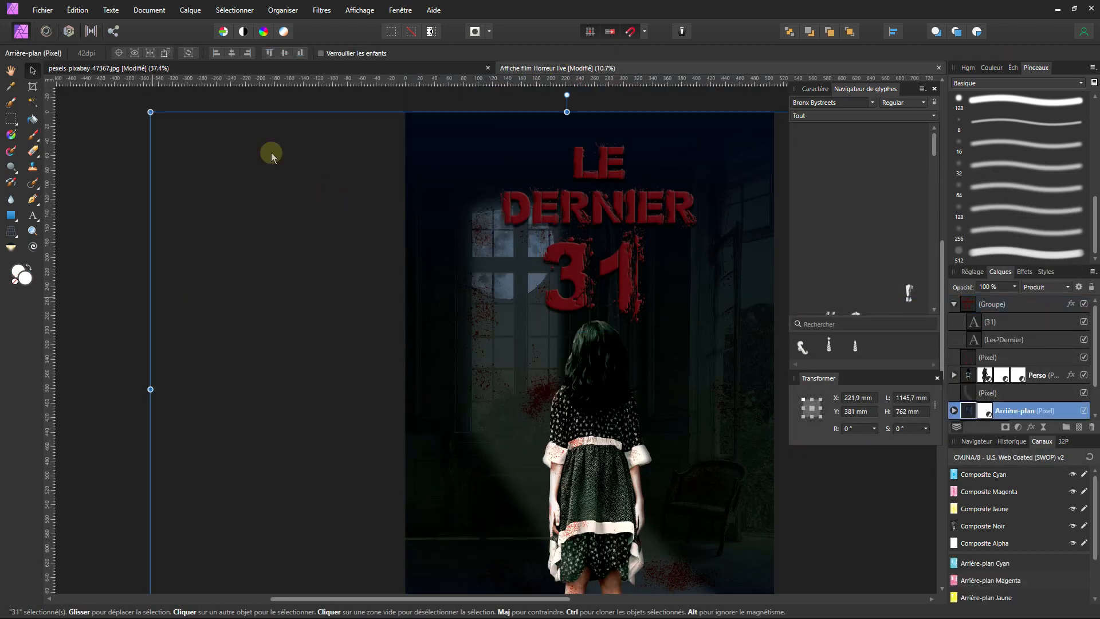
pyautogui.click(119, 199)
pyautogui.click(42, 10)
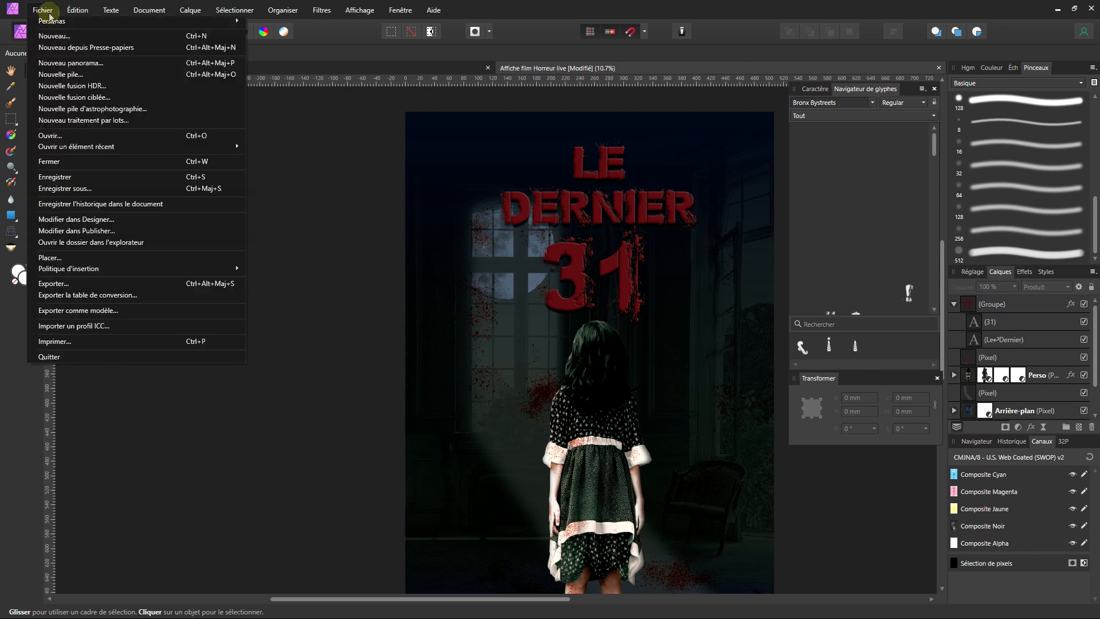
pyautogui.click(64, 259)
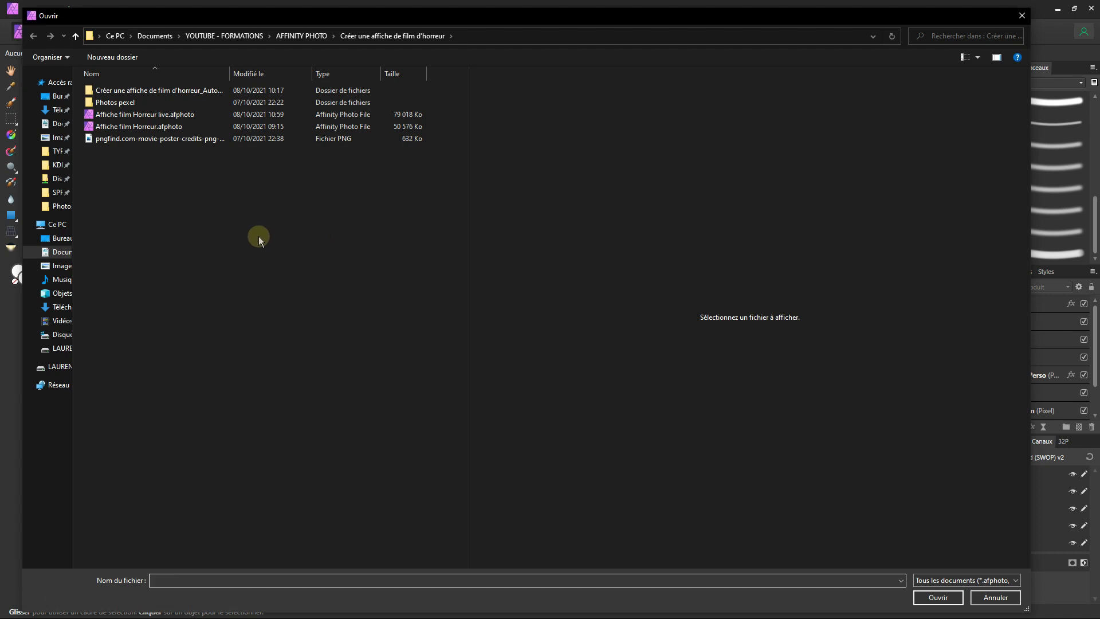
pyautogui.click(158, 139)
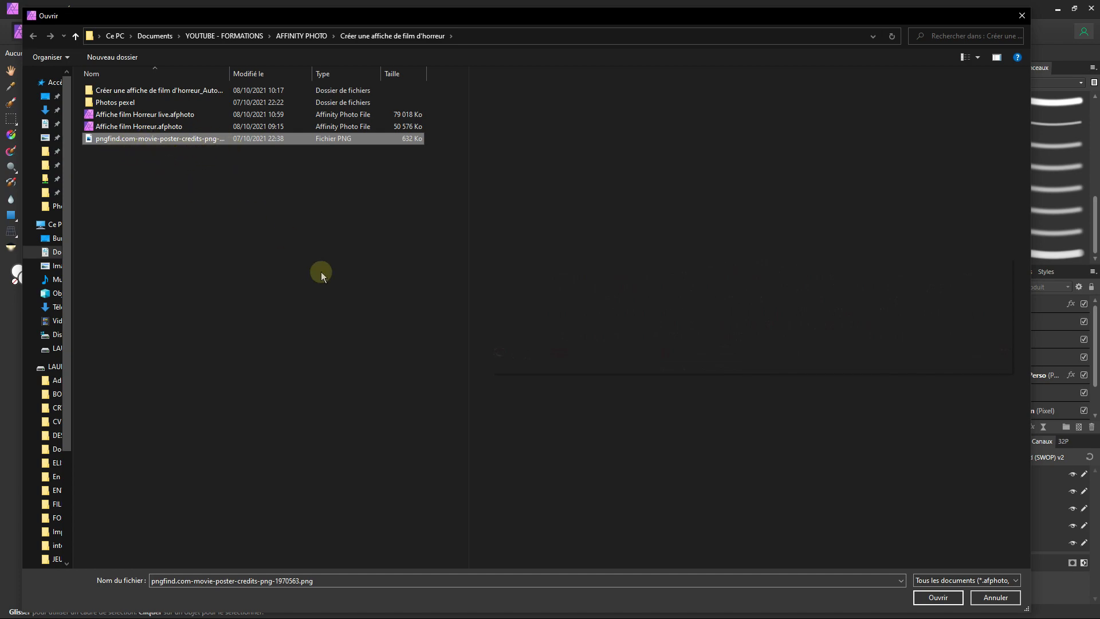
pyautogui.click(938, 597)
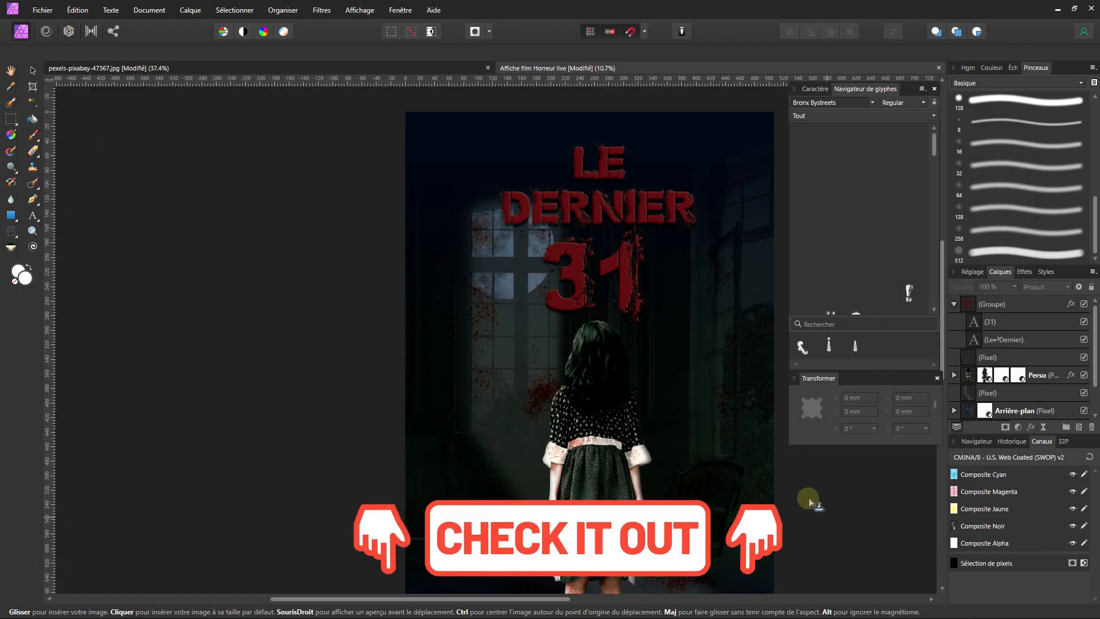
pyautogui.scroll(-5, 604, 392)
pyautogui.click(514, 364)
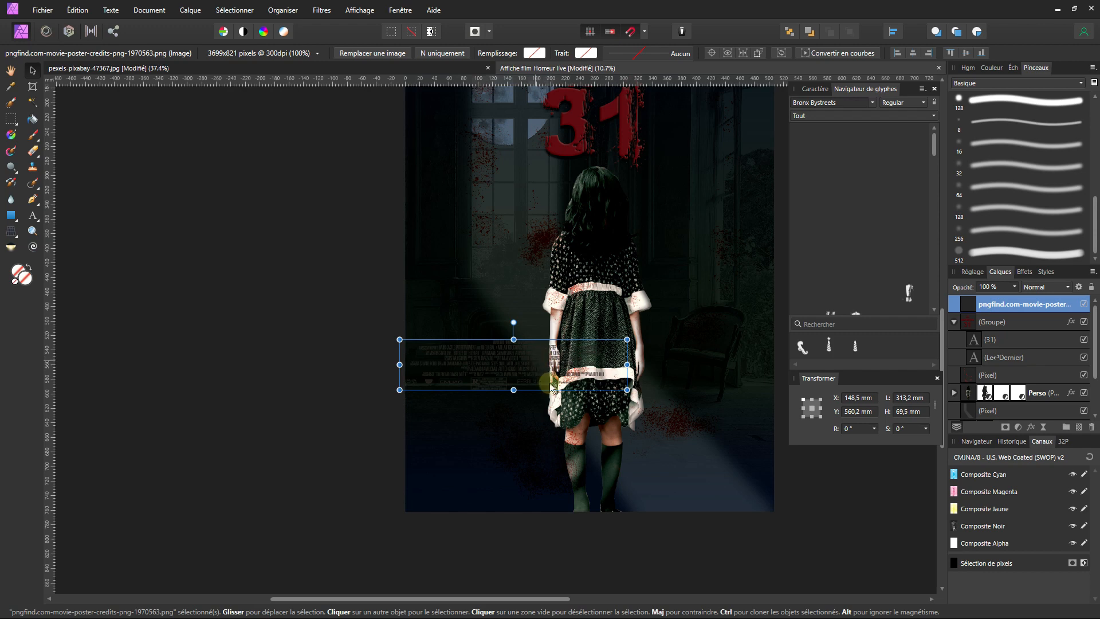
pyautogui.moveTo(547, 381); pyautogui.dragTo(615, 468)
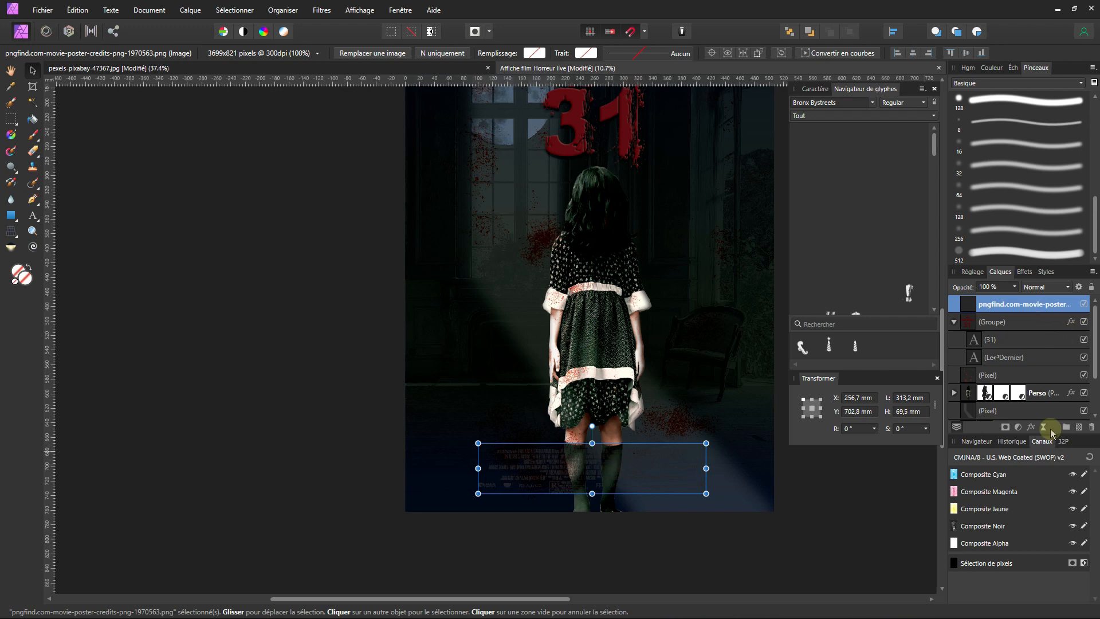
# - Add a Recolor adjustment nested inside the credits image and set its luminosity to 100% to turn the text white
pyautogui.click(1032, 427)
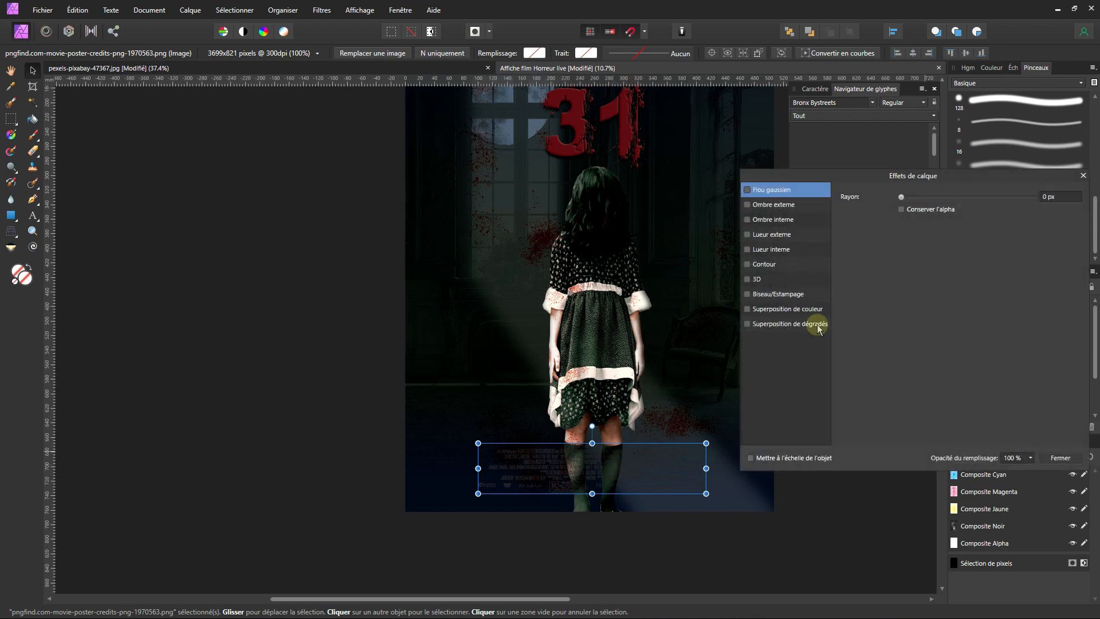
pyautogui.click(1083, 177)
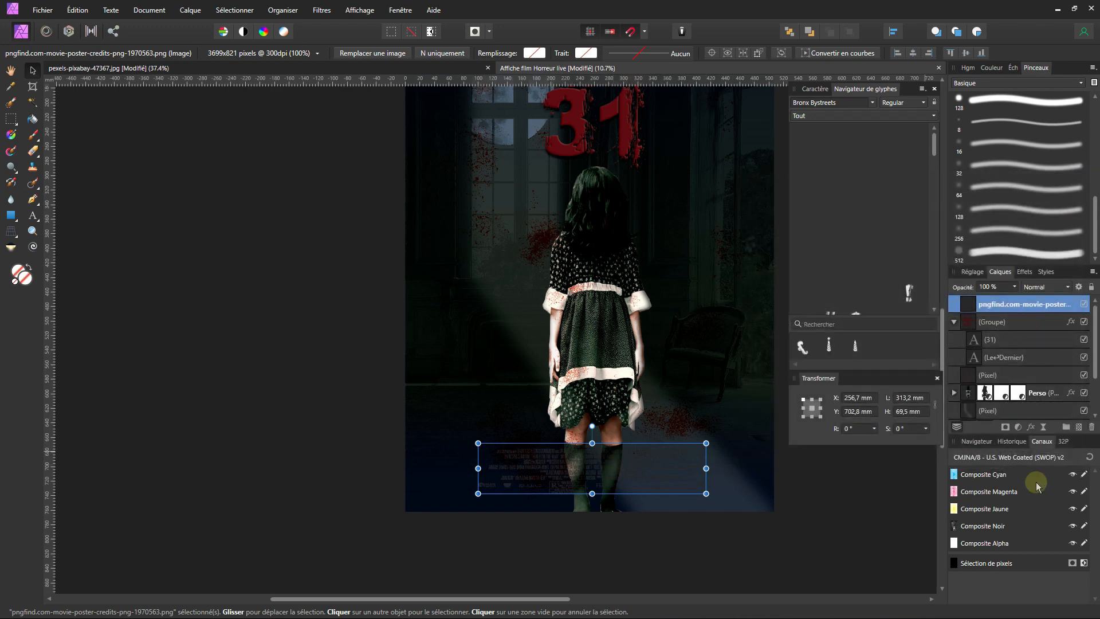
pyautogui.click(1018, 429)
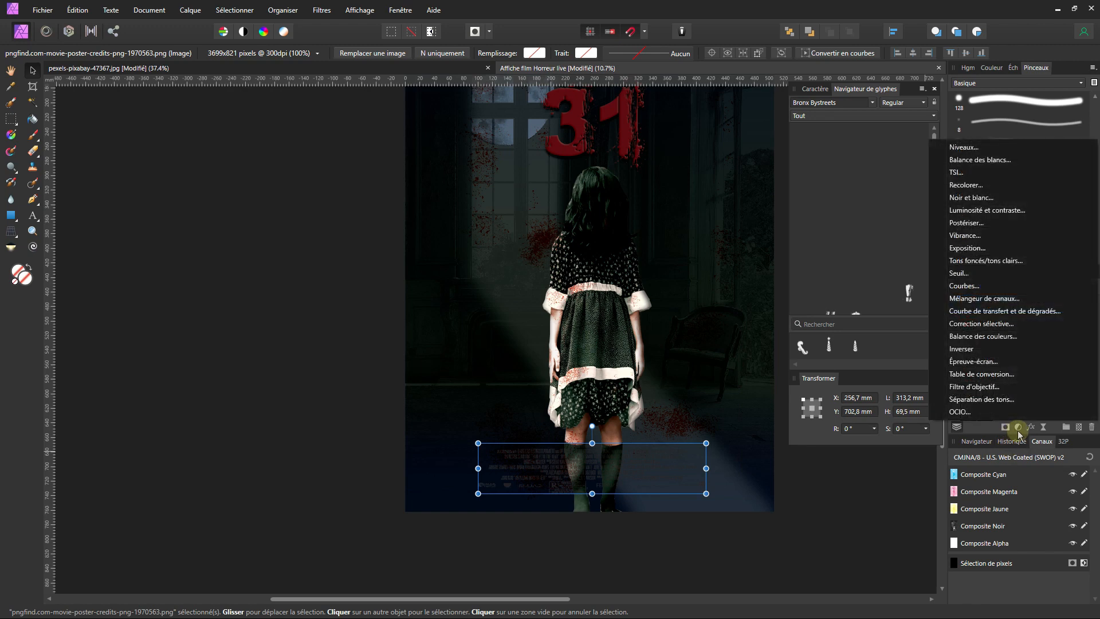
pyautogui.click(995, 189)
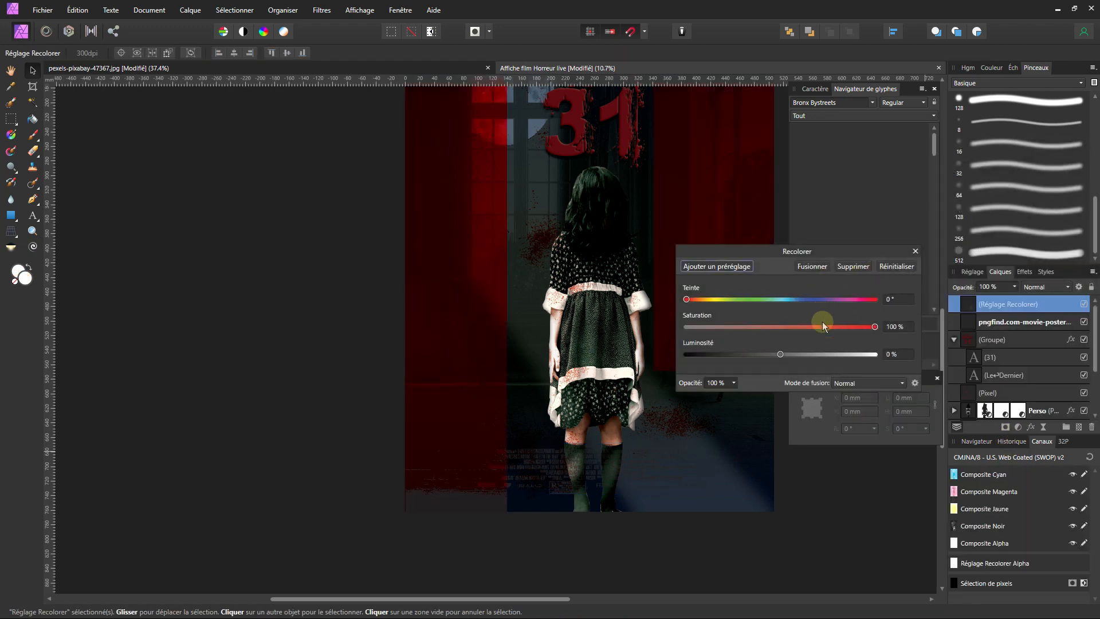
pyautogui.moveTo(970, 321); pyautogui.dragTo(972, 321)
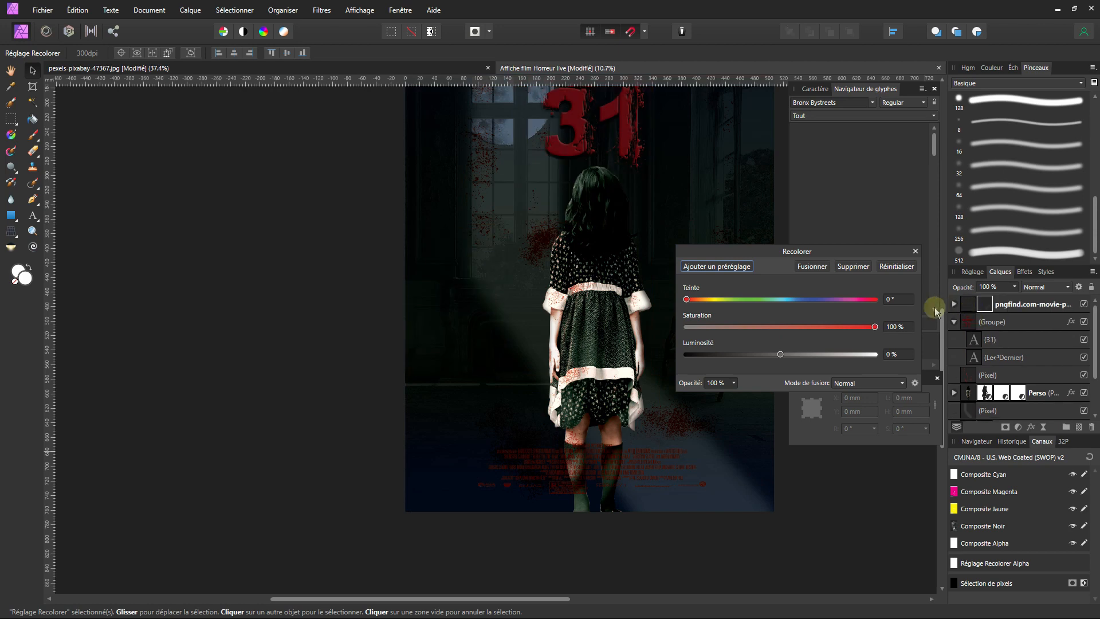
pyautogui.moveTo(777, 354); pyautogui.dragTo(905, 361)
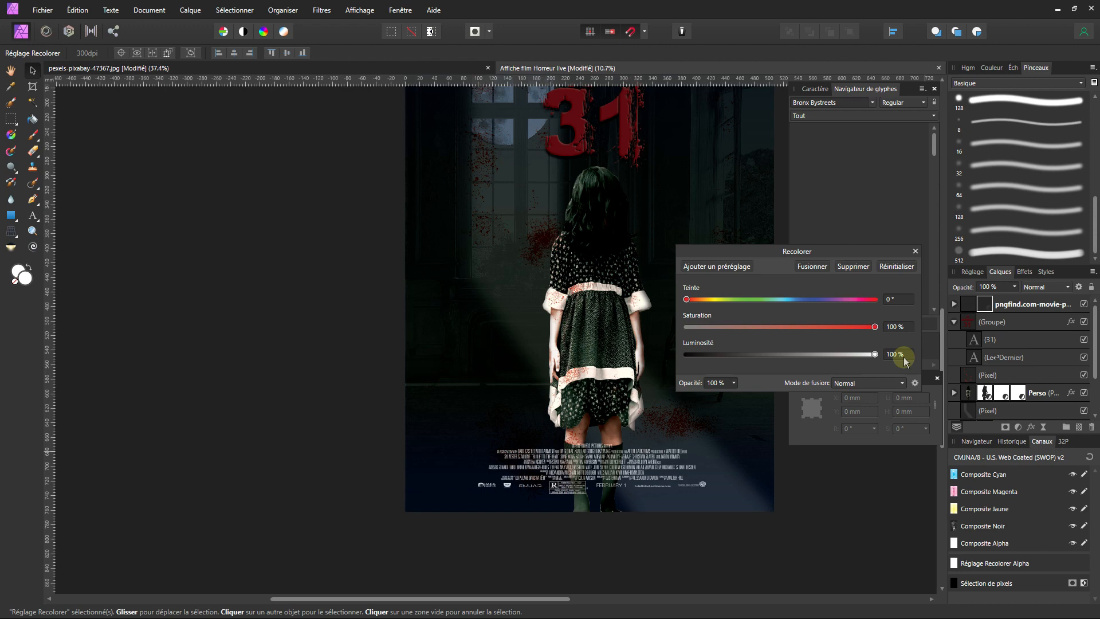
pyautogui.click(914, 252)
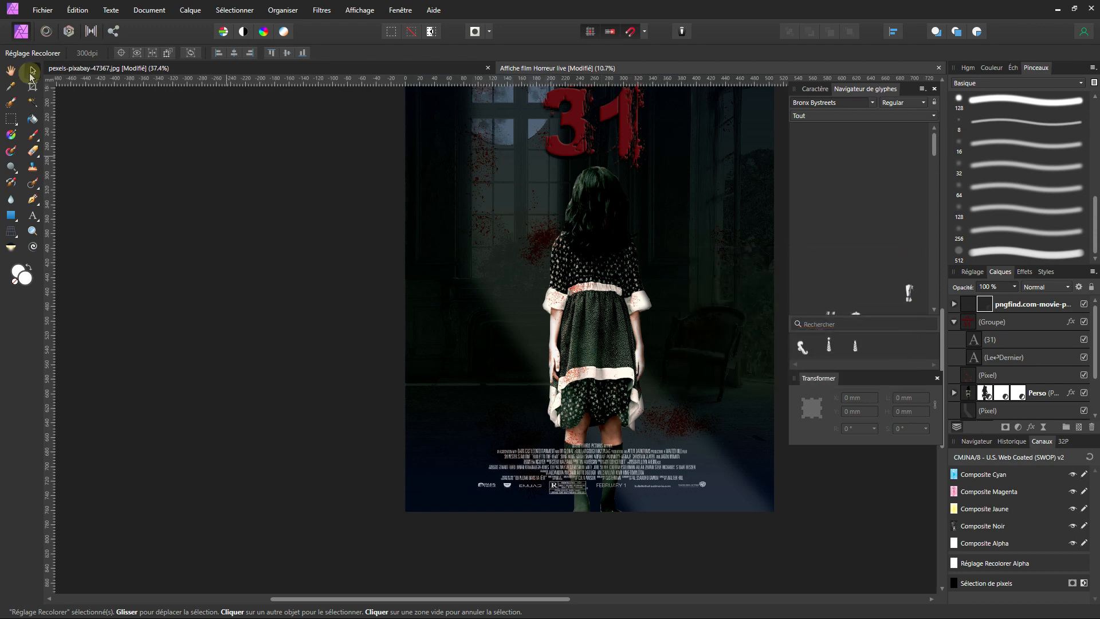
# - Enlarge the credits image around its centre to about 412 mm wide, and hide the interface panels to view the whole poster
pyautogui.click(585, 472)
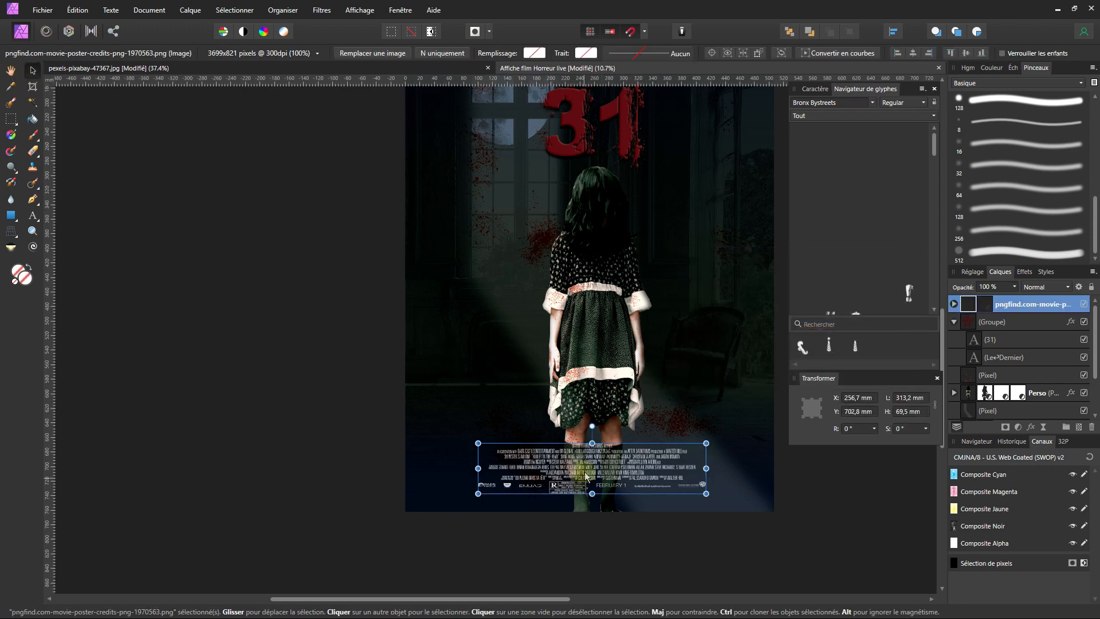
pyautogui.moveTo(707, 445); pyautogui.dragTo(741, 425)
pyautogui.scroll(-3, 669, 435)
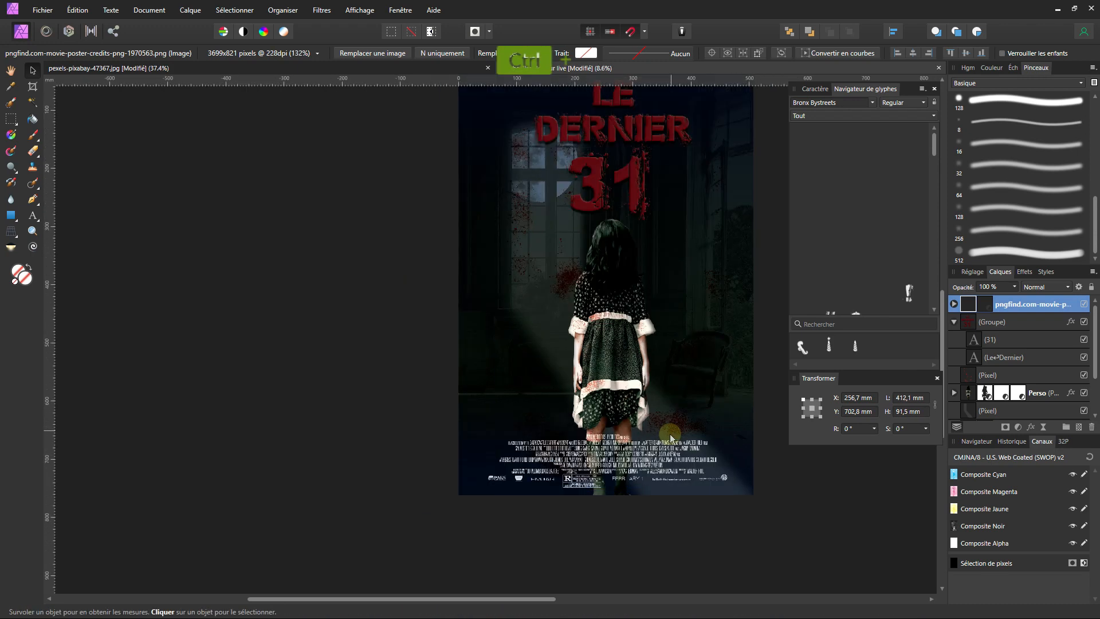
pyautogui.press('Tab')
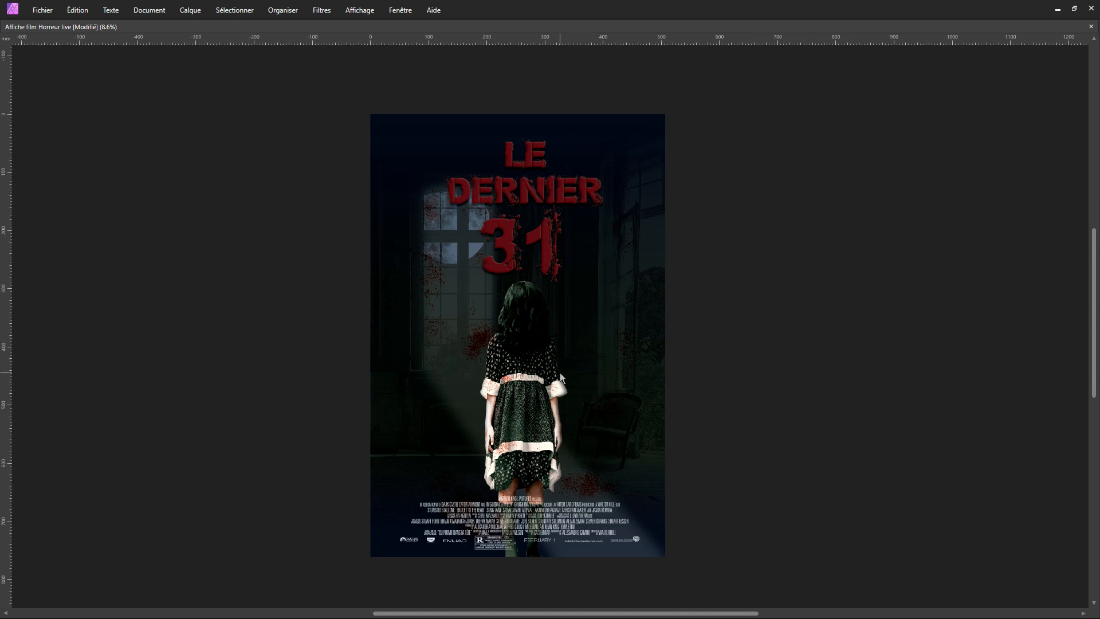